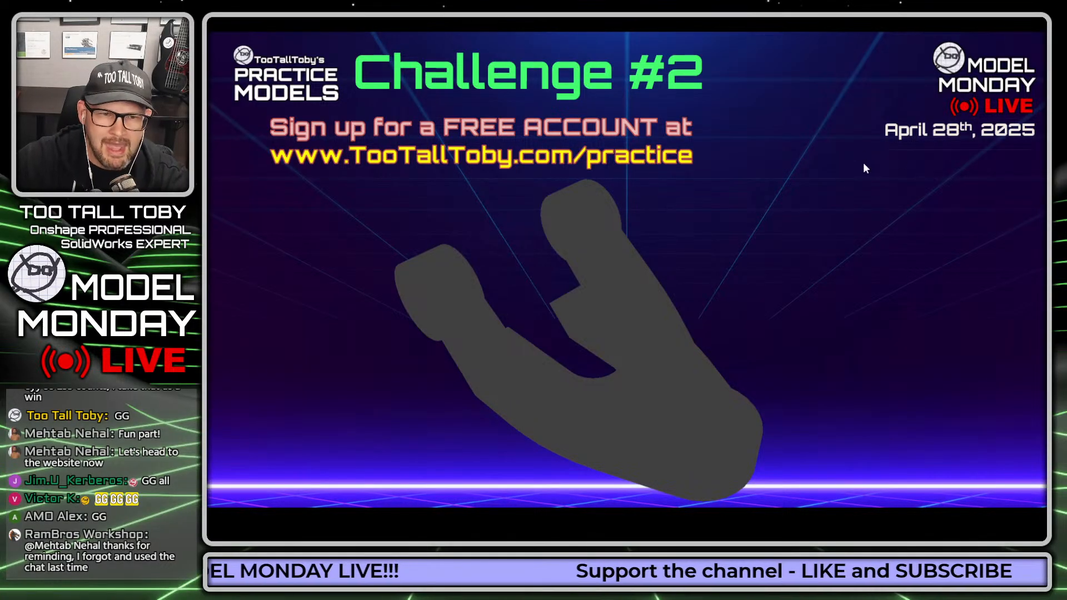
Switch to the browser and load the Practice Models page from the Too Tall Toby home page.
click(840, 209)
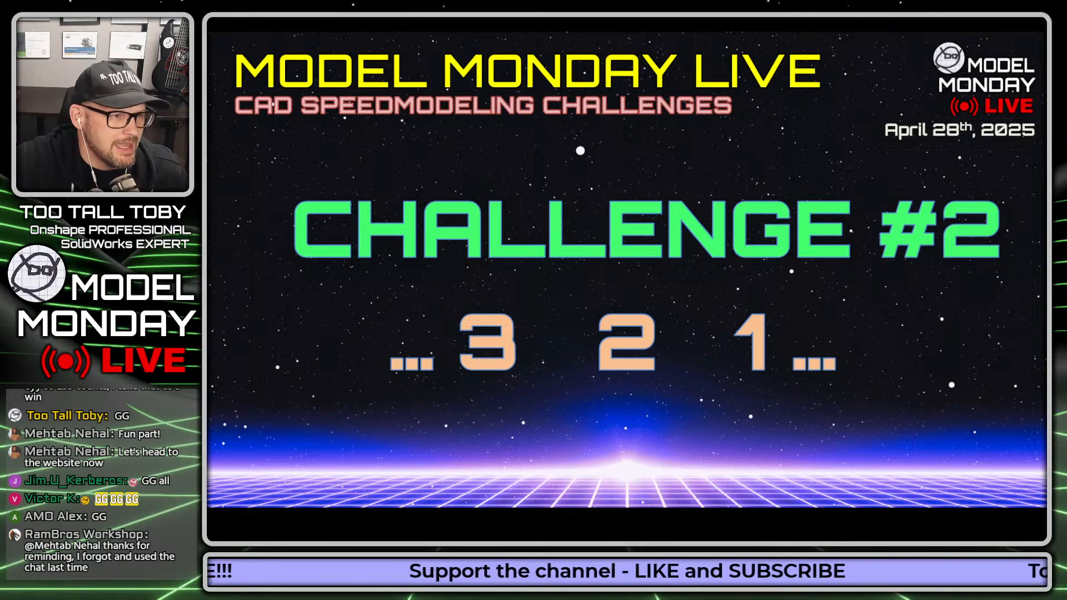
key(alt+Tab)
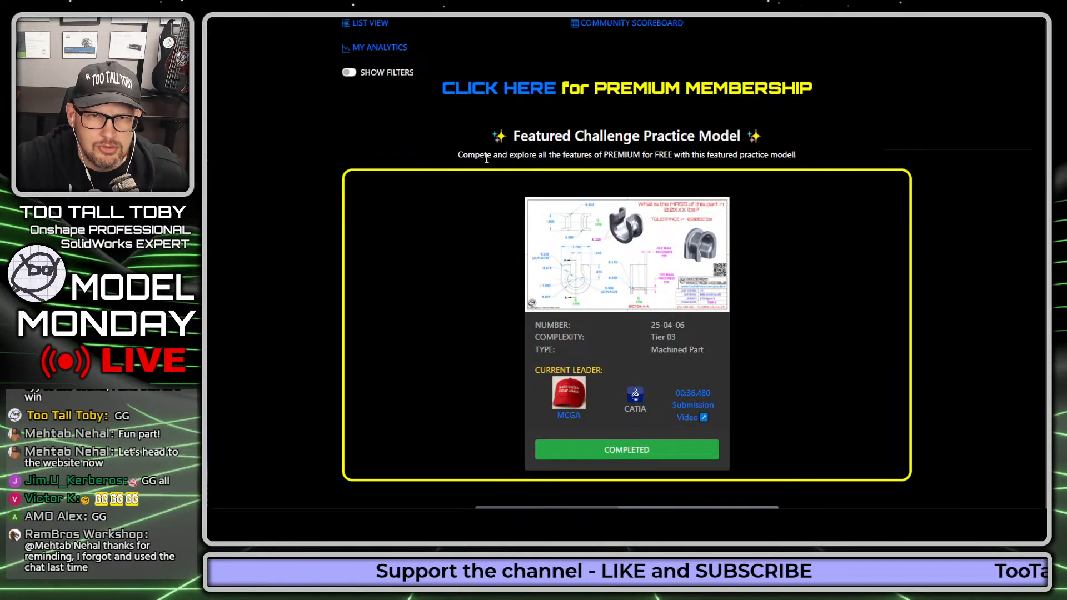
scroll(472, 122, up, 5)
click(281, 40)
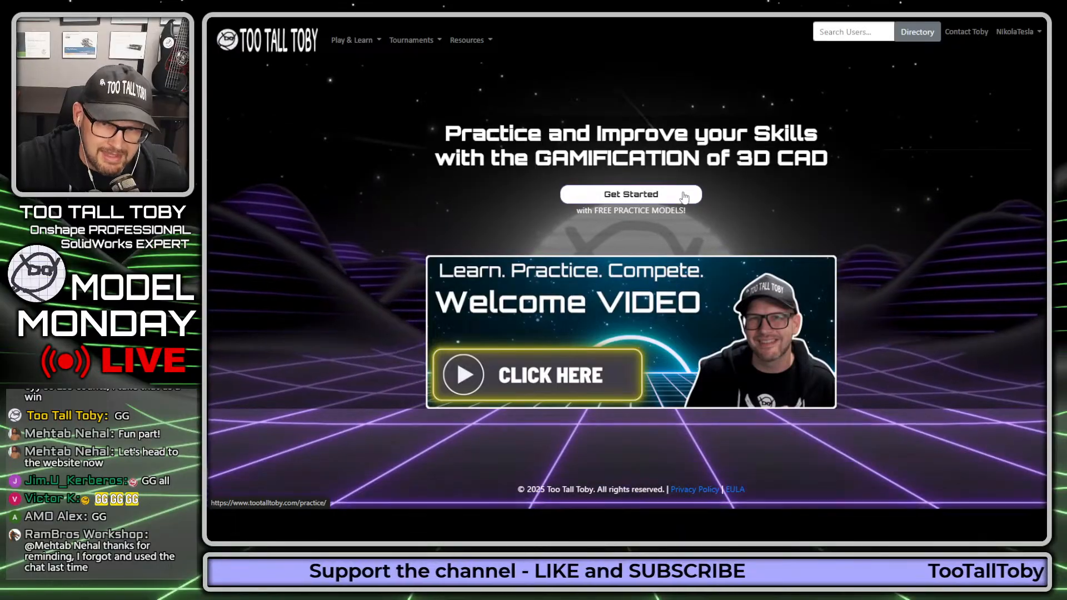
click(684, 195)
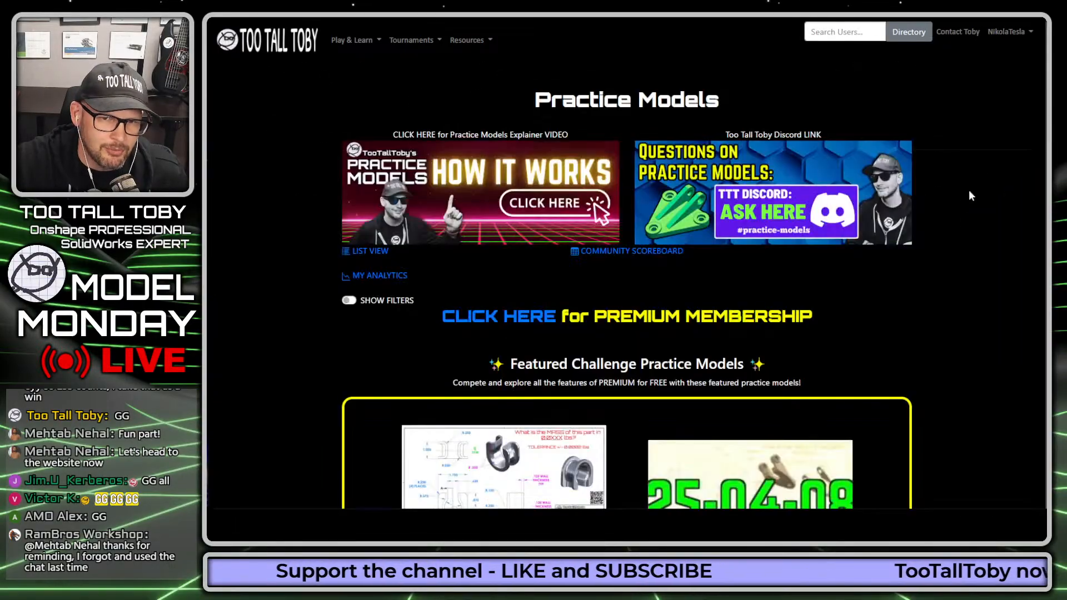
Open the featured challenge practice model 25-04-08 from the practice models list.
scroll(466, 207, down, 2)
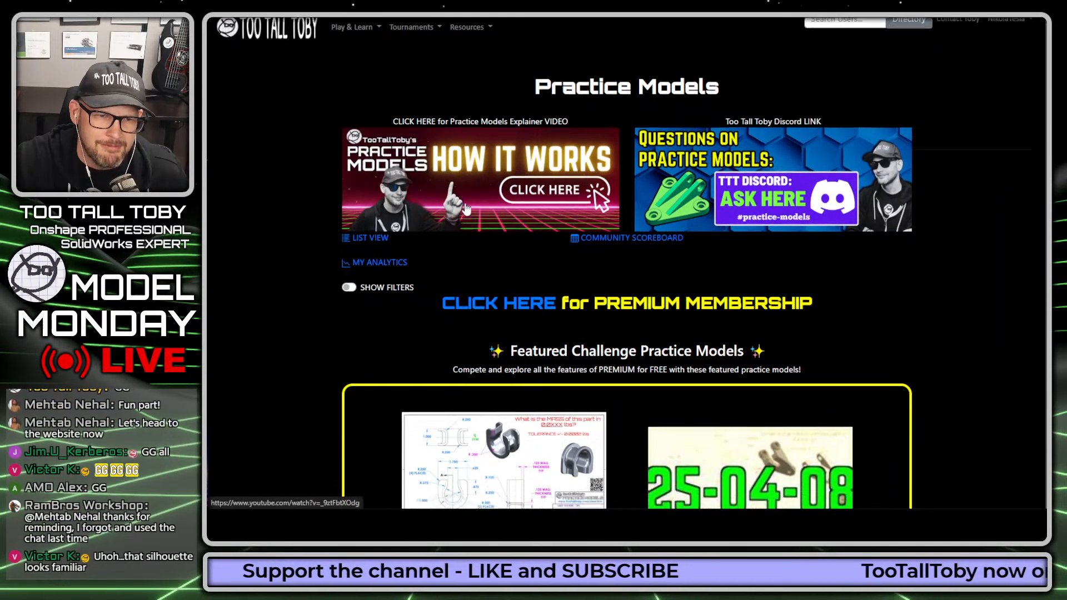
scroll(466, 208, down, 3)
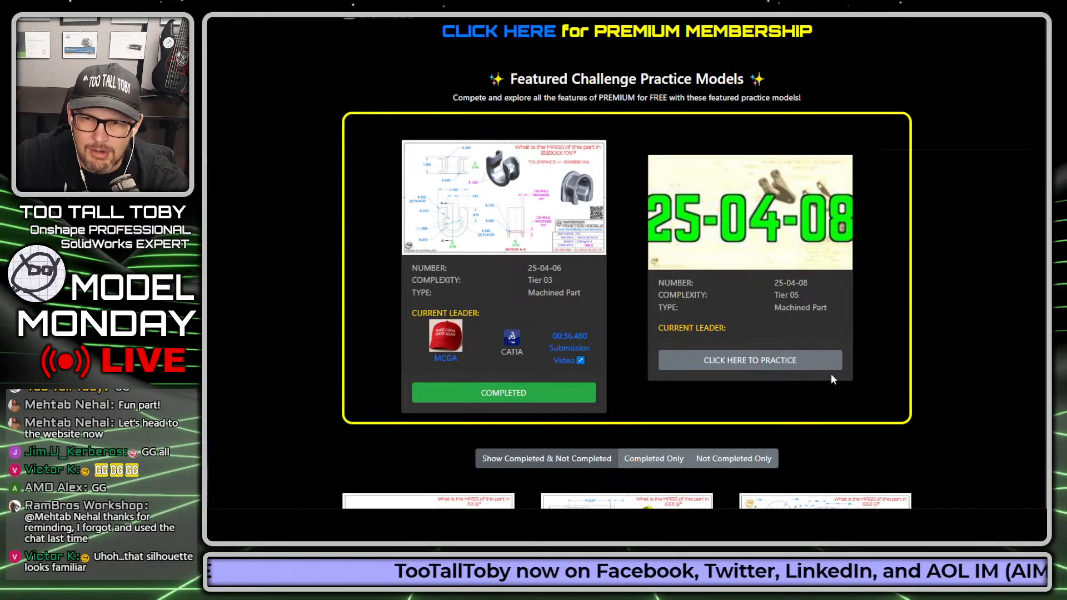
click(772, 362)
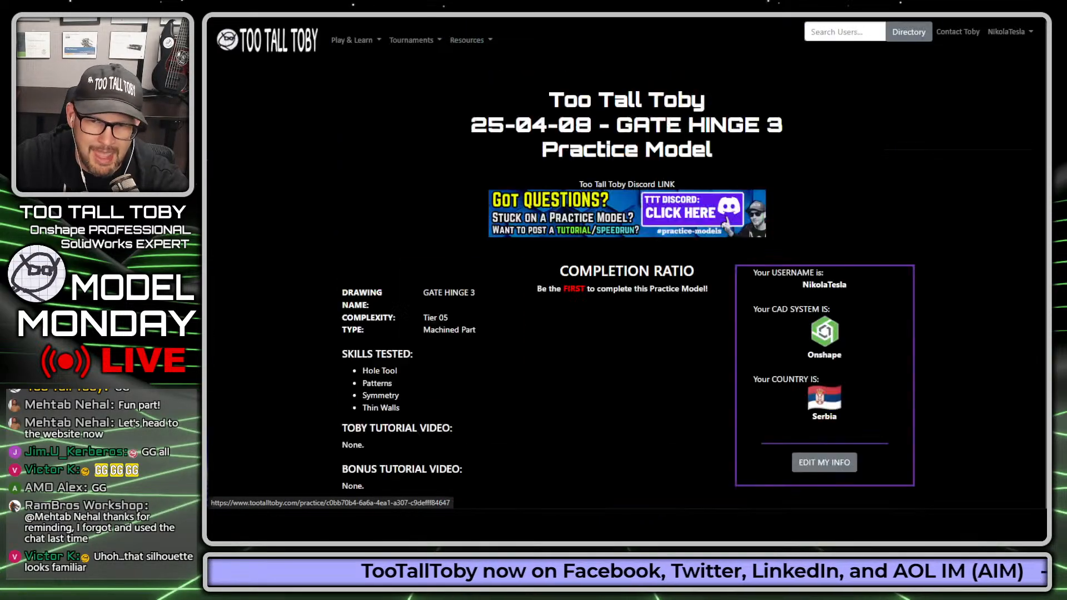
Examine the GATE HINGE 3 page, including its preview, skills tested, starting checklist and speedmodeling leaderboard.
scroll(772, 124, down, 7)
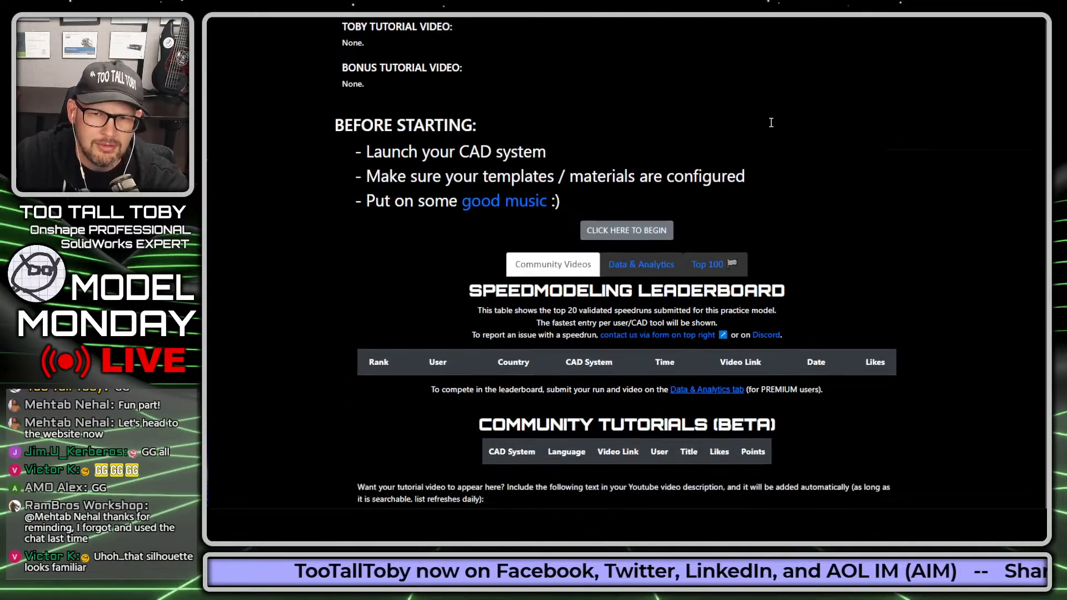
scroll(771, 123, up, 9)
scroll(772, 123, down, 3)
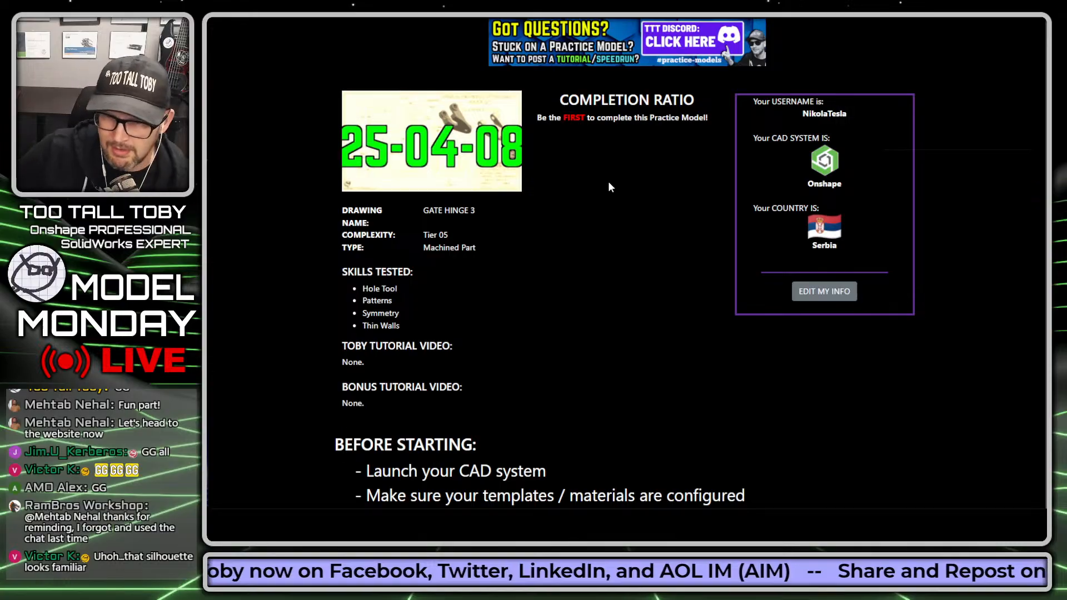
scroll(608, 181, up, 3)
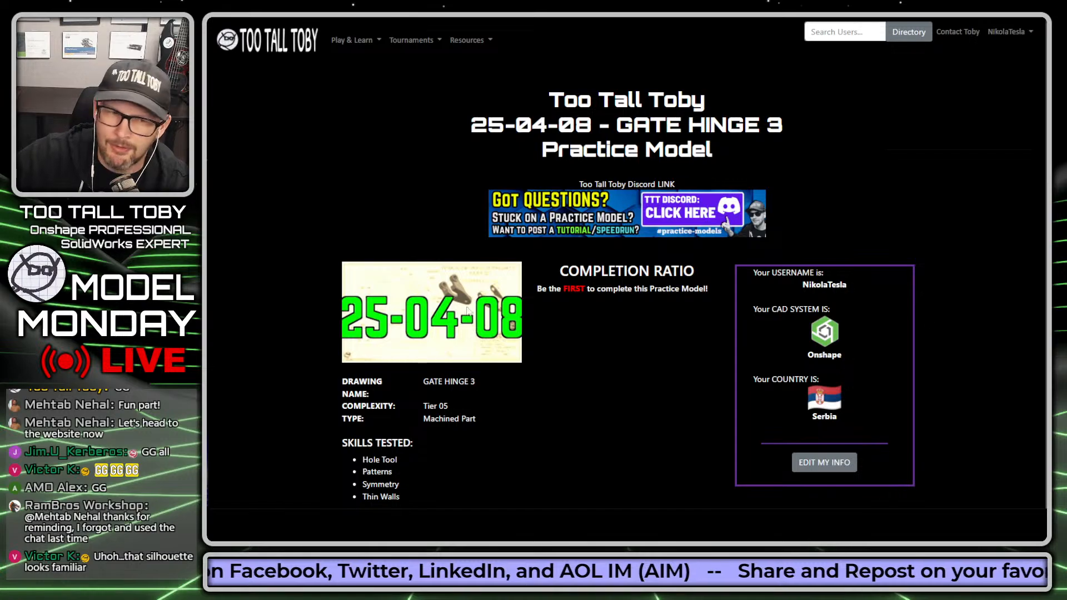
scroll(606, 290, down, 9)
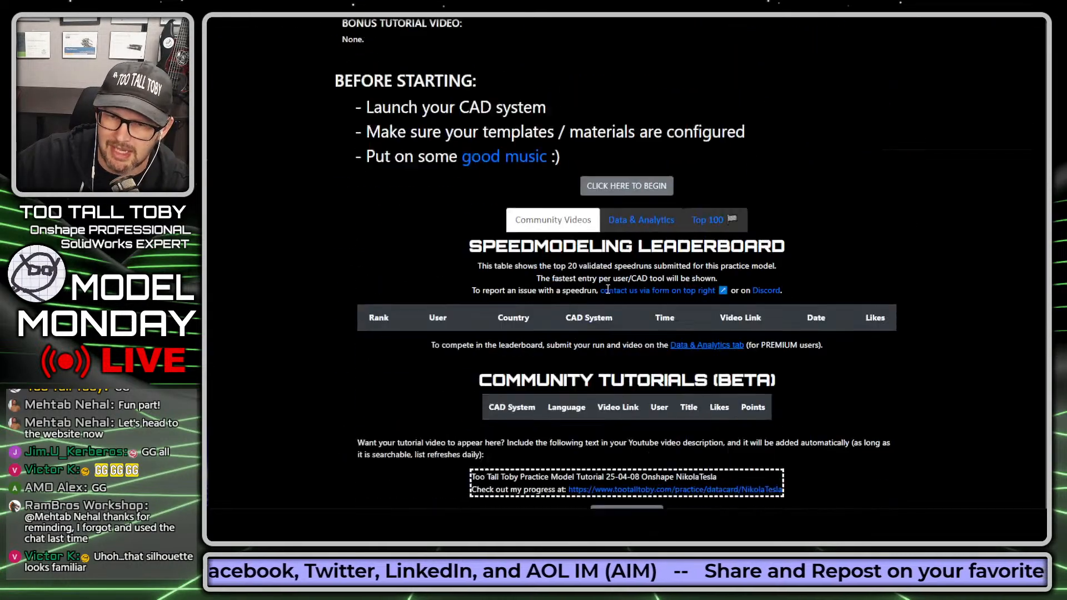
scroll(720, 249, up, 1)
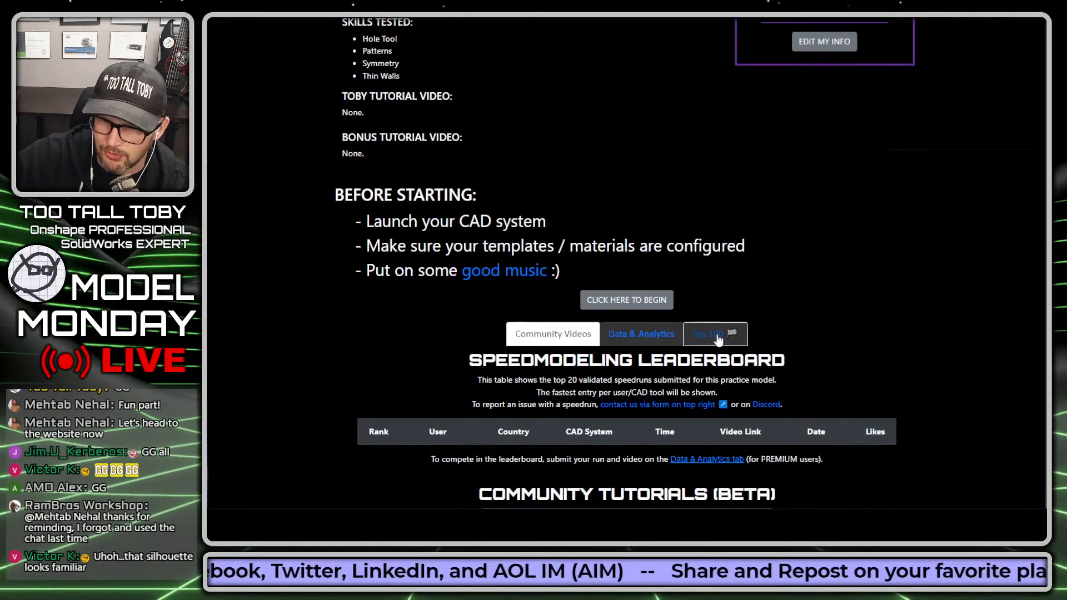
scroll(691, 301, up, 5)
scroll(580, 356, up, 2)
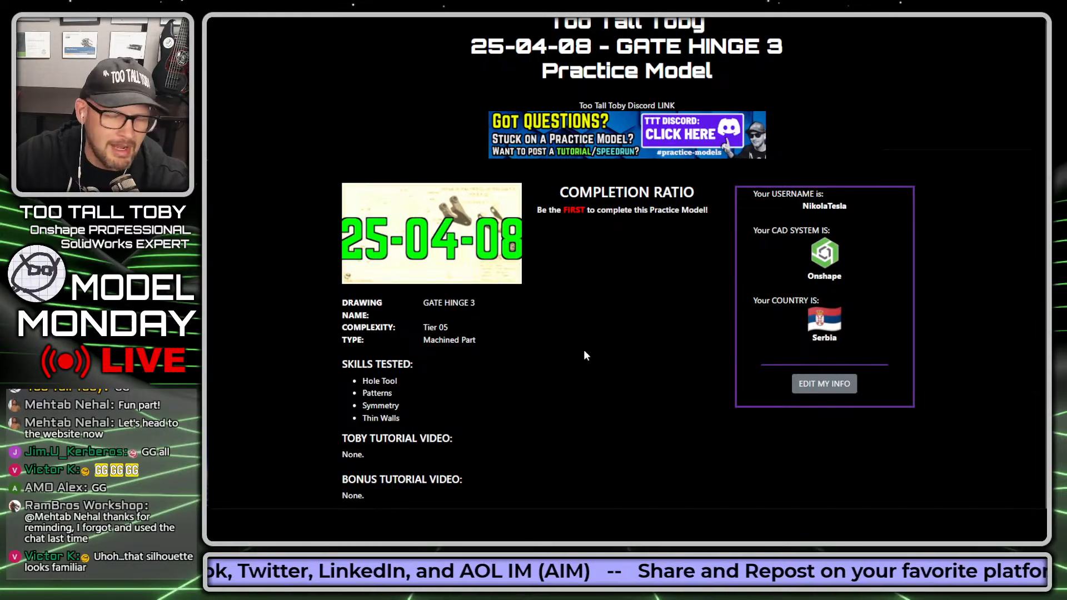
scroll(635, 385, up, 3)
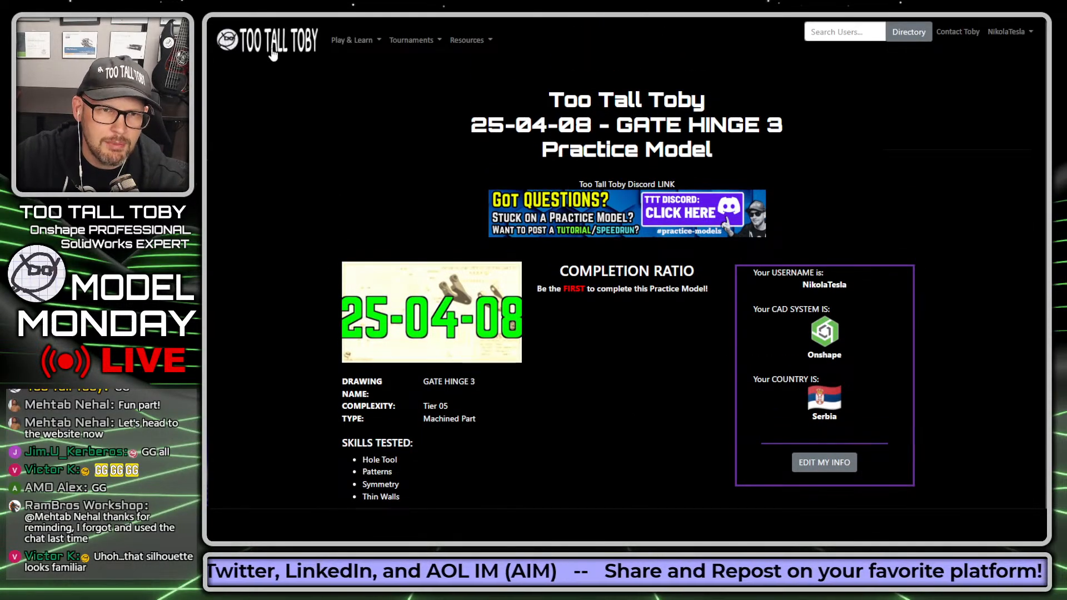
Return to the Practice Models page through the site's home page and look through the model list.
click(261, 42)
click(631, 194)
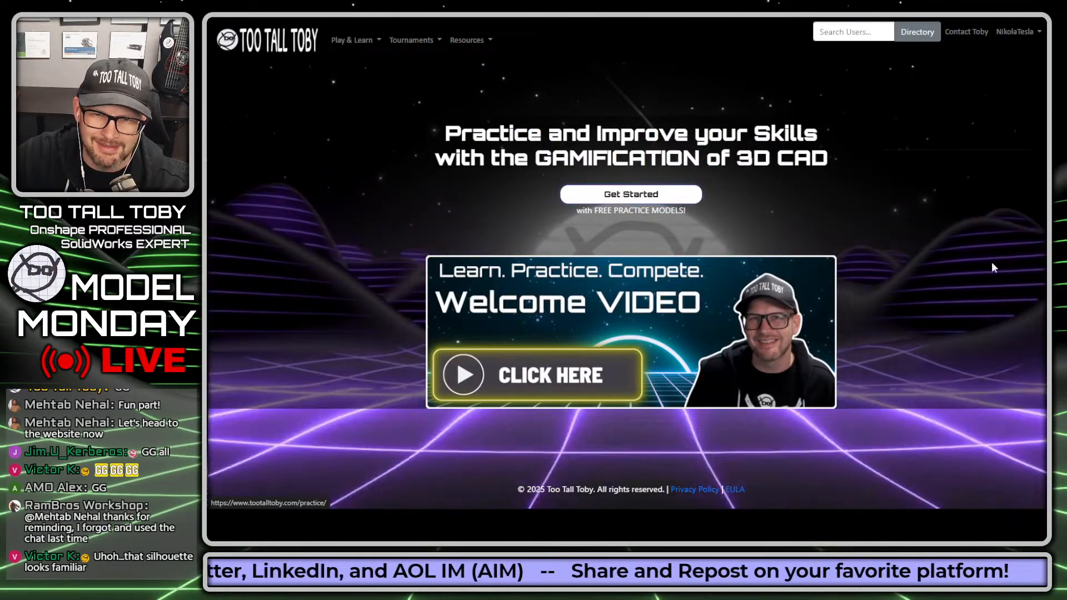
scroll(761, 251, down, 4)
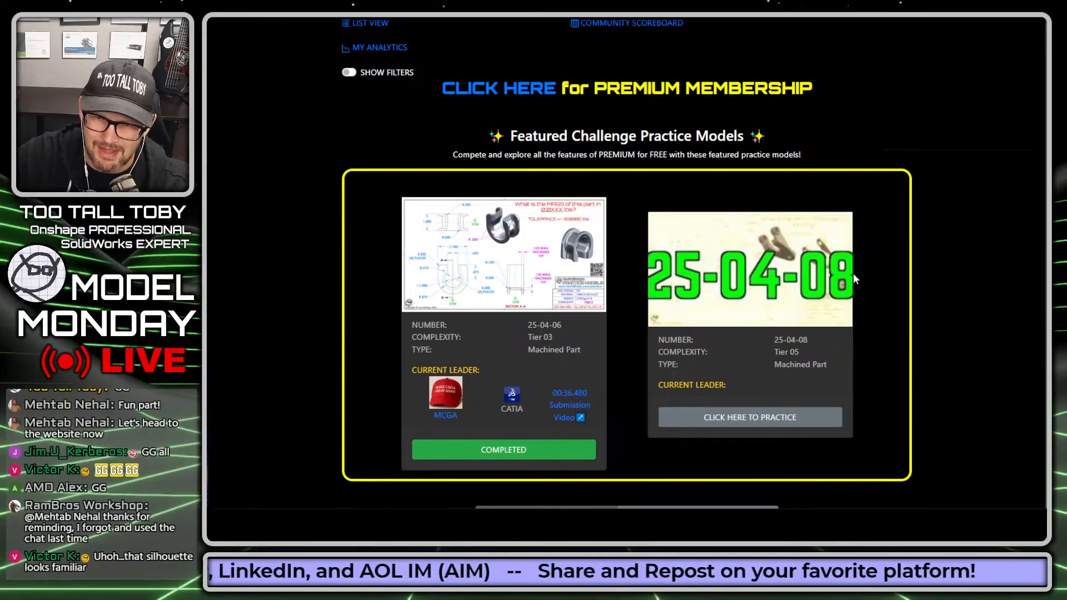
scroll(901, 293, down, 20)
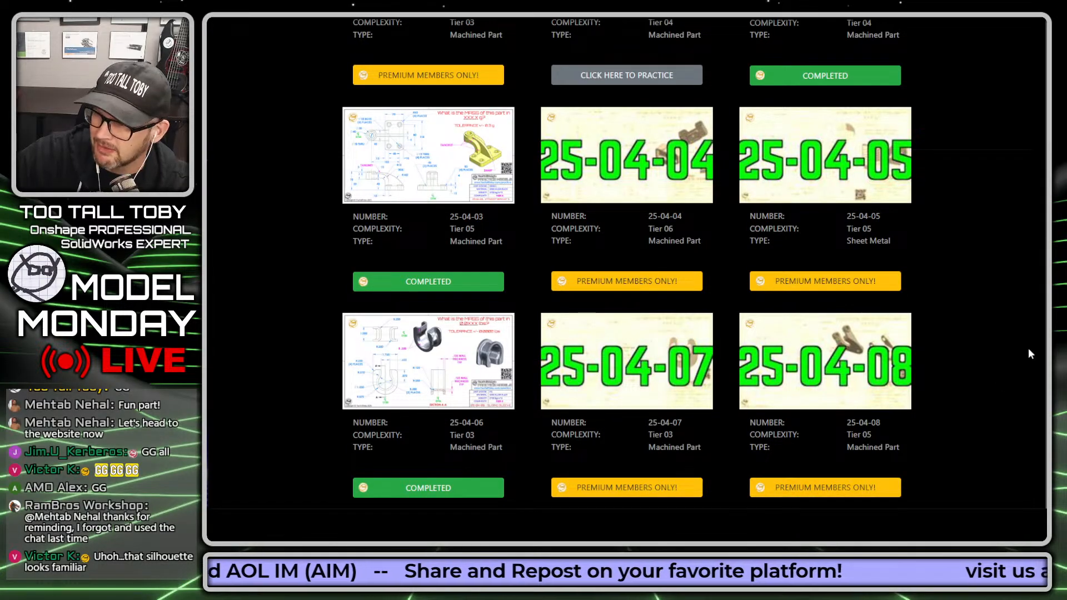
scroll(948, 183, up, 20)
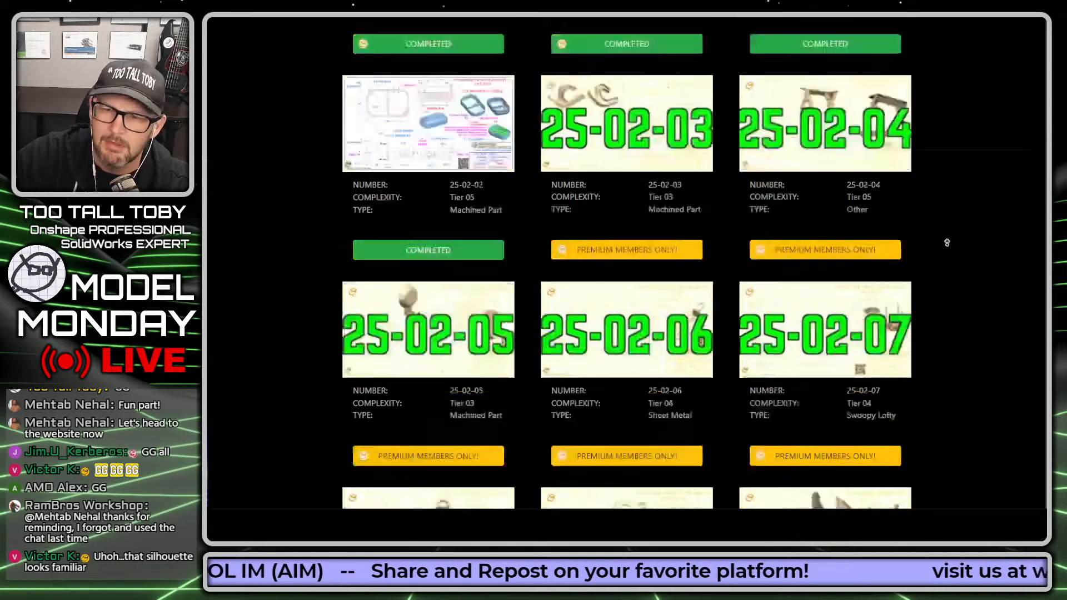
scroll(951, 192, down, 5)
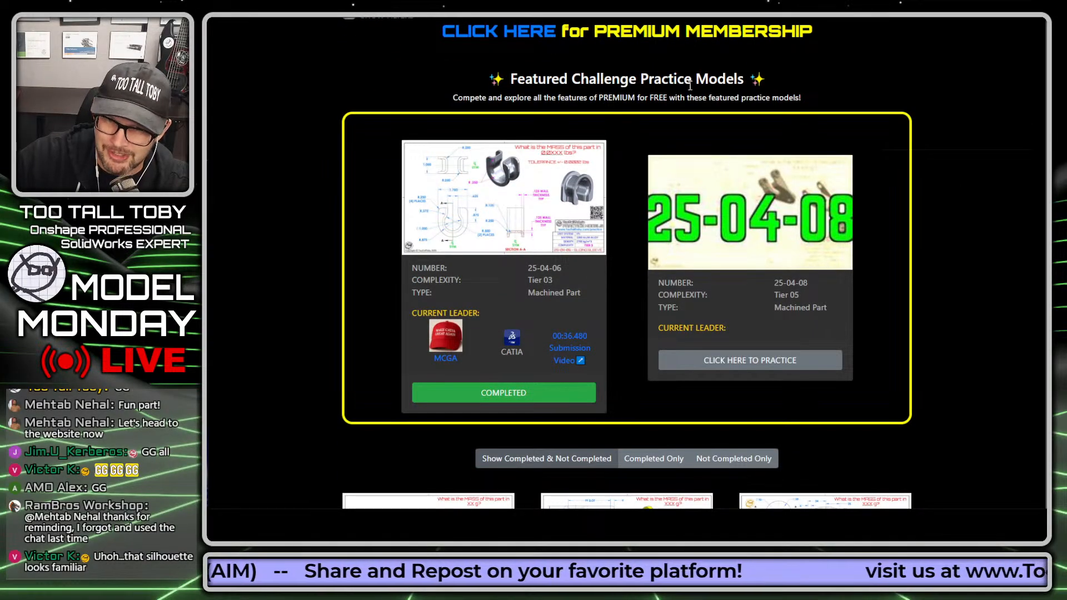
Open featured practice model 25-04-08 and begin its timed challenge.
click(755, 360)
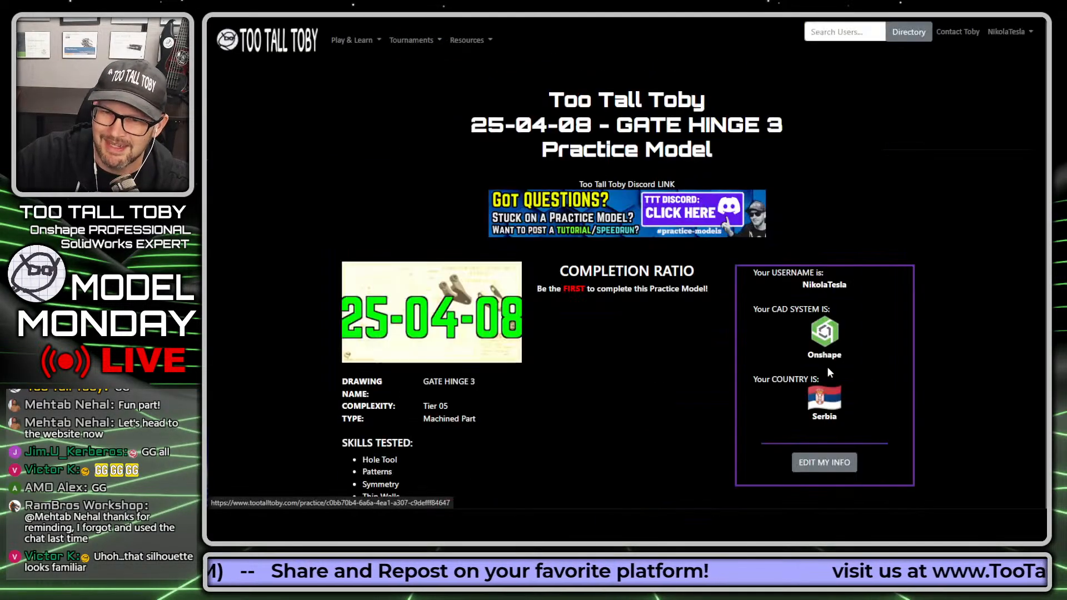
scroll(522, 268, down, 3)
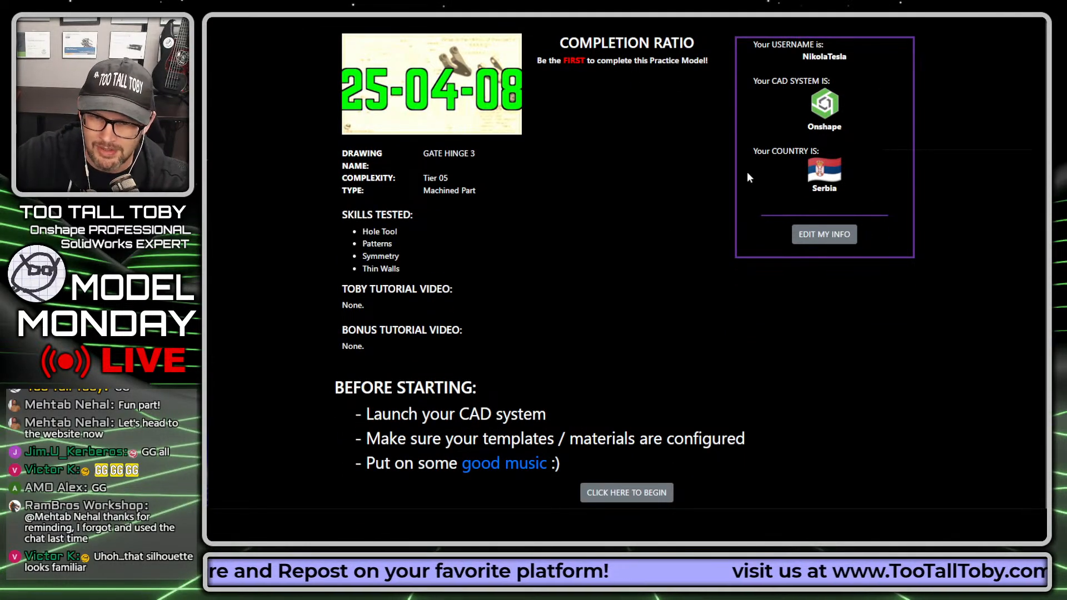
scroll(733, 211, down, 1)
click(626, 436)
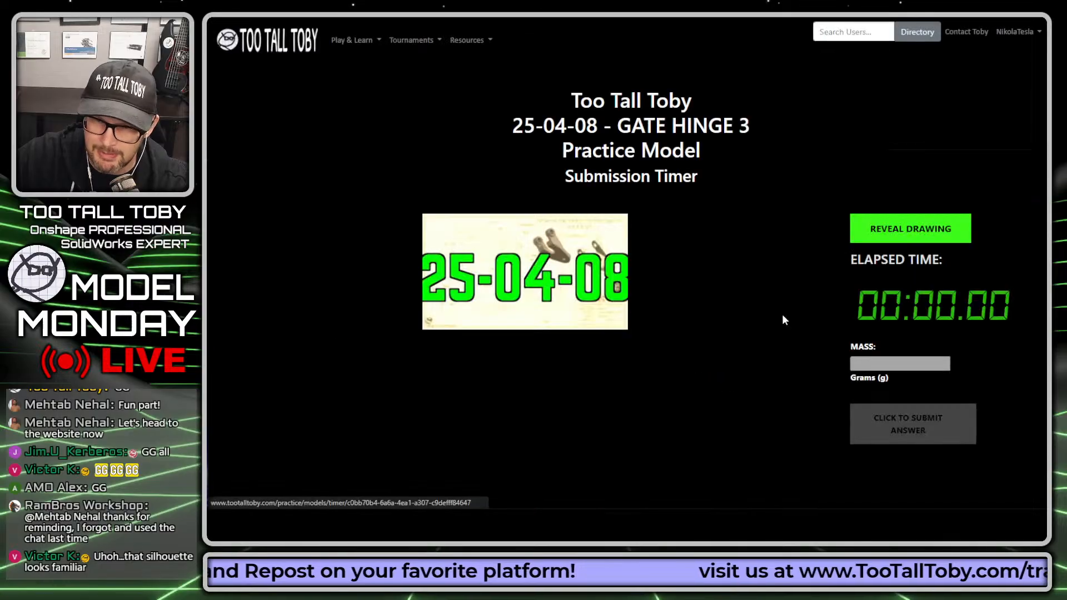
Reveal the GATE HINGE 3 drawing and enlarge the page to fit the whole drawing across the window.
click(907, 227)
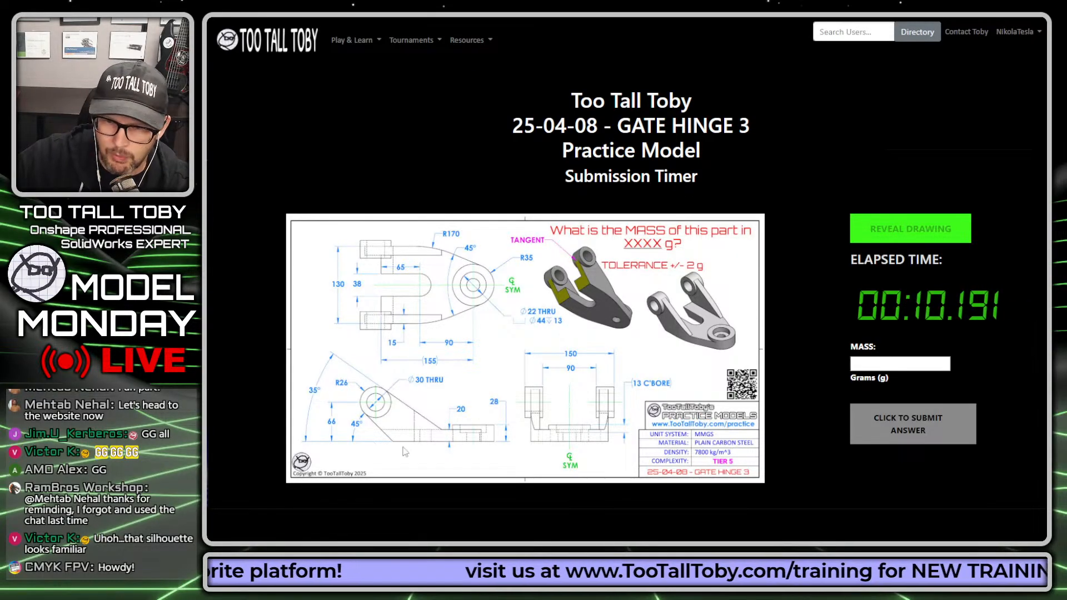
ctrl+scroll(419, 340, up, 5)
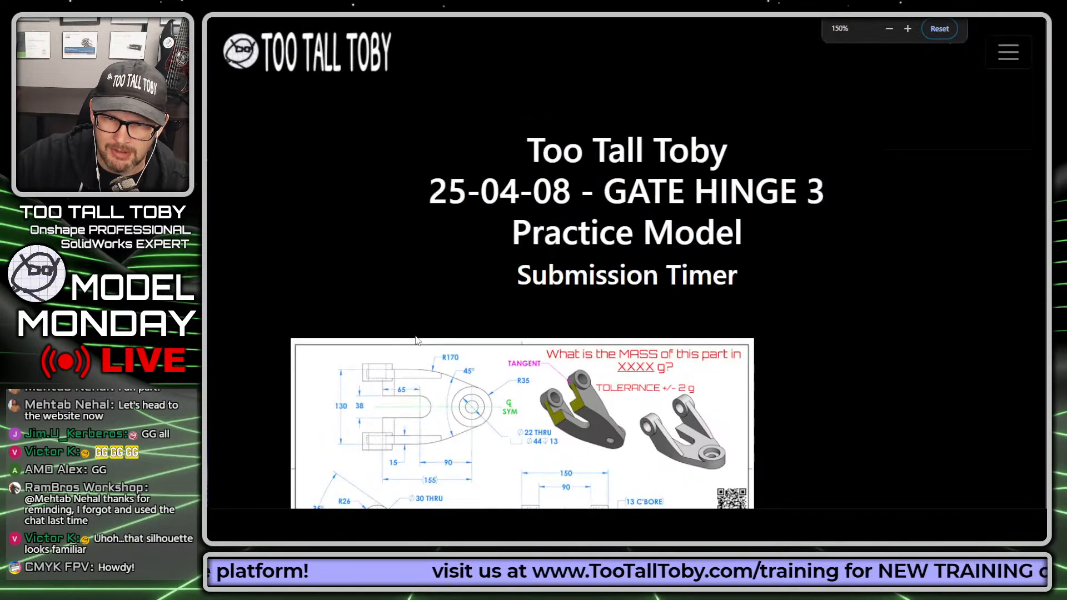
scroll(416, 340, down, 5)
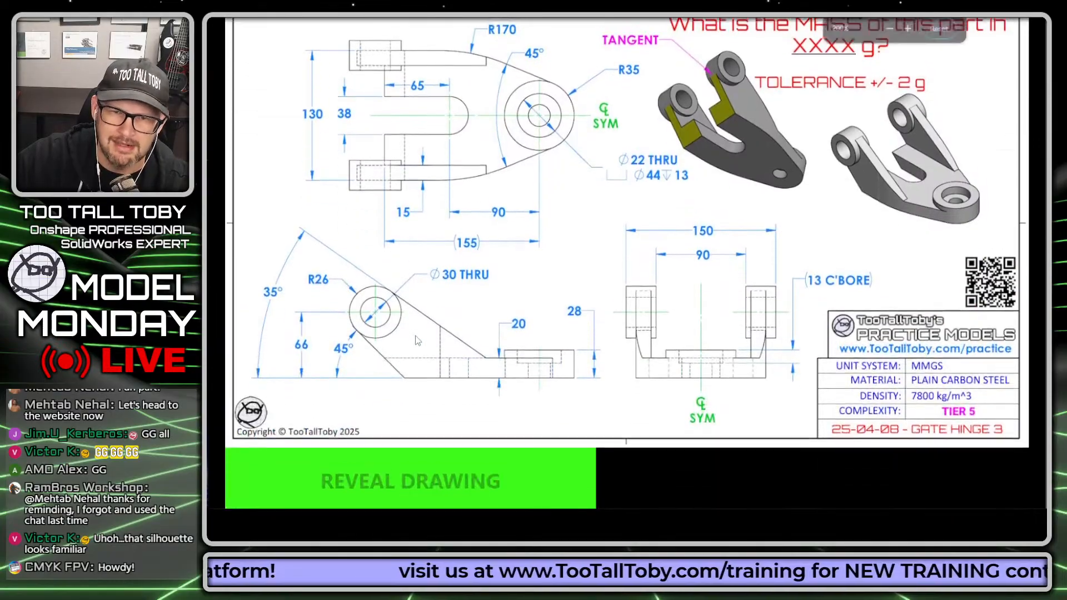
scroll(417, 338, down, 3)
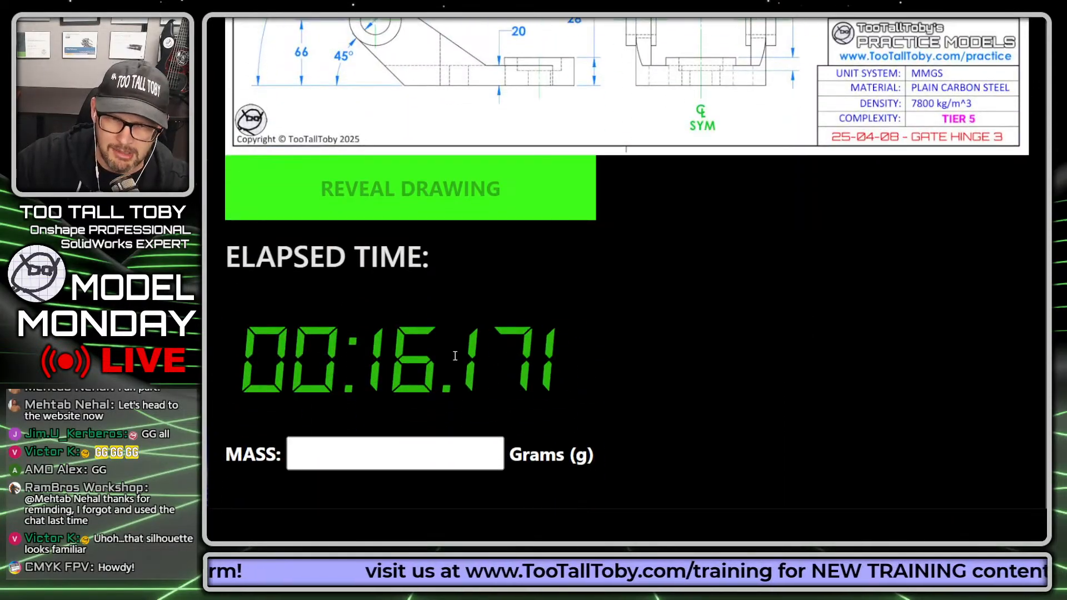
scroll(455, 356, up, 2)
scroll(455, 360, up, 3)
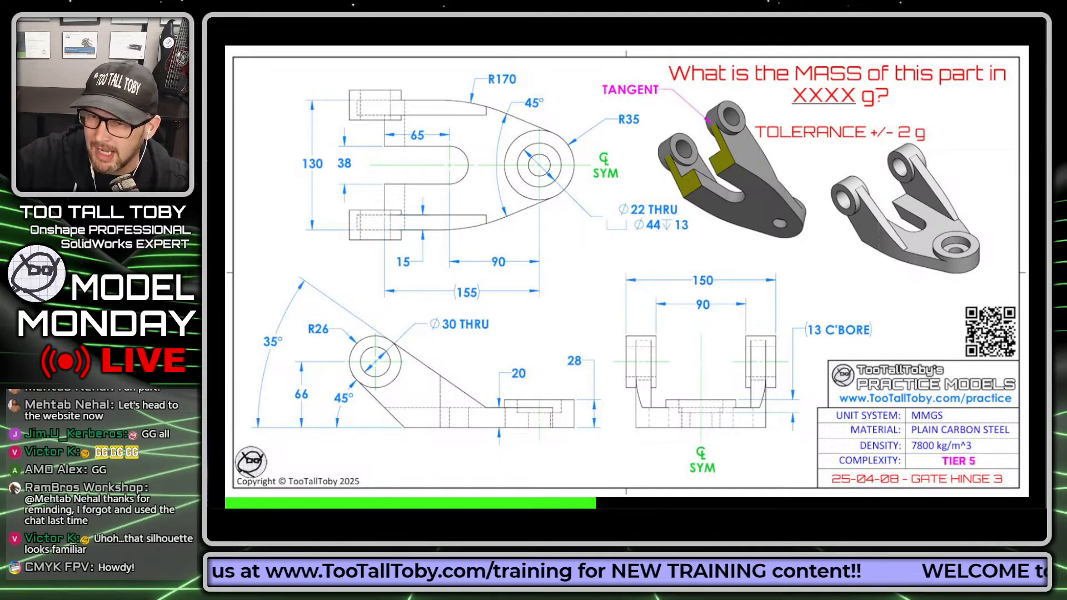
Magnify the drawing's isometric views and outline the flat base plate in red on the grey model.
key(ctrl+1)
click(979, 226)
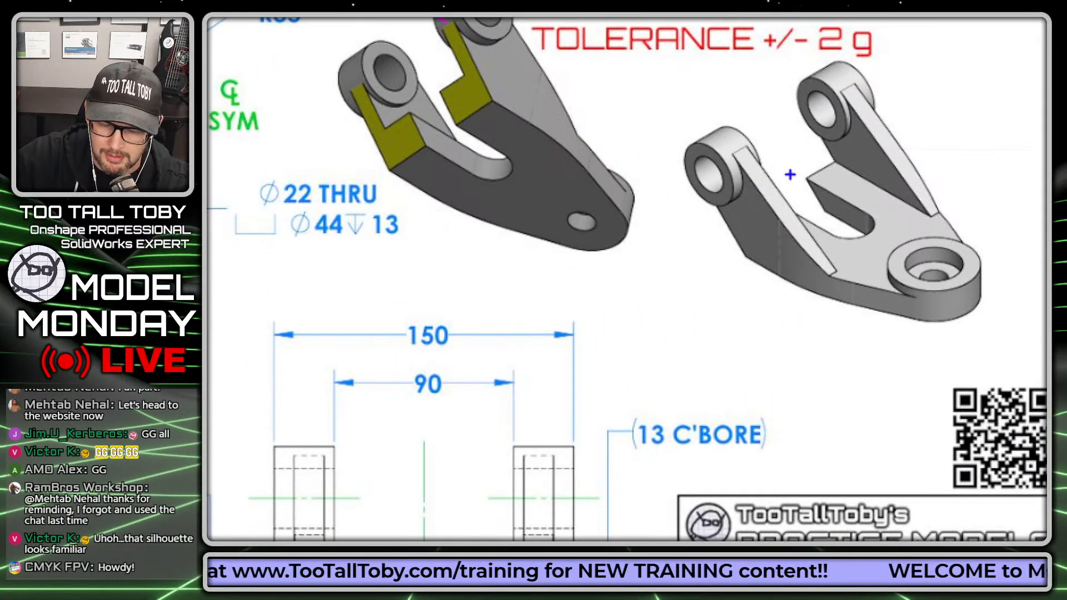
key(r)
mouse_move(841, 160)
mouse_down()
mouse_move(733, 224)
mouse_move(781, 264)
mouse_move(969, 302)
mouse_move(978, 258)
mouse_move(940, 198)
mouse_move(880, 178)
mouse_up()
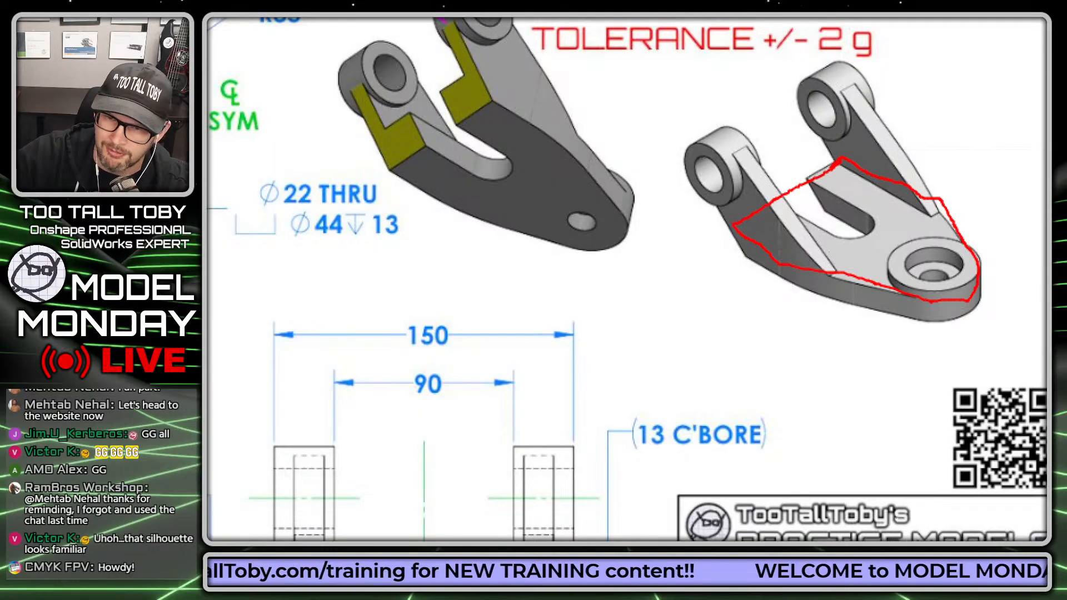
Mark one upright arm and its round boss in red, with a curved arrow to the opposite arm.
mouse_move(831, 272)
mouse_down()
mouse_move(752, 159)
mouse_move(699, 182)
mouse_move(767, 265)
mouse_up()
drag(696, 139, 676, 143)
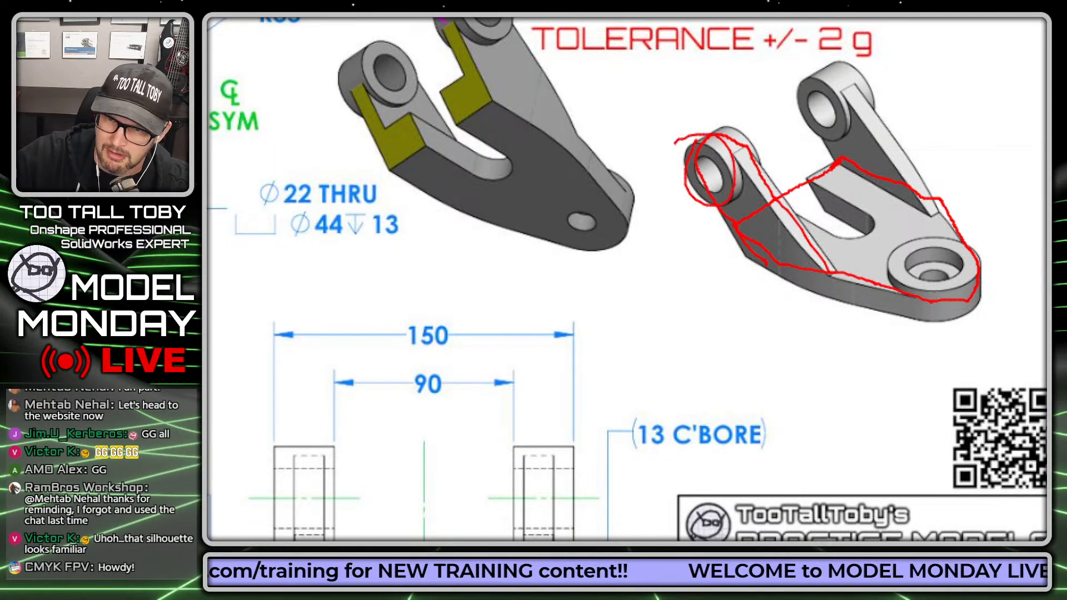
mouse_move(719, 112)
mouse_down()
mouse_move(800, 72)
mouse_move(804, 93)
mouse_up()
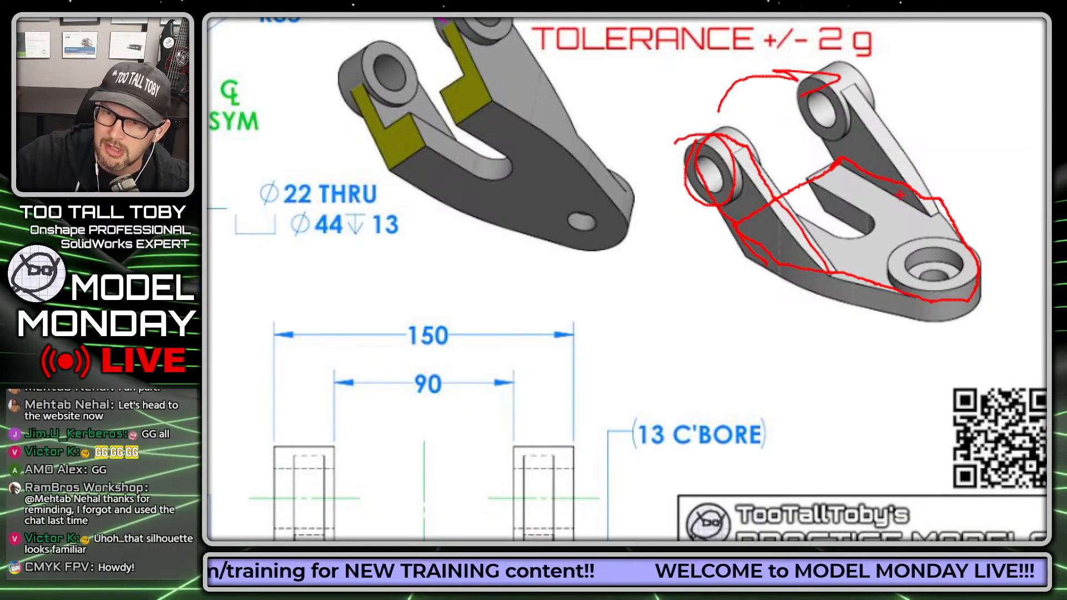
Mark the round boss and counterbored hole at the hinge's rounded end in red, and close the magnified annotation view.
mouse_move(919, 236)
mouse_down()
mouse_move(943, 315)
mouse_move(925, 222)
mouse_up()
mouse_move(997, 299)
mouse_down()
mouse_move(981, 254)
mouse_move(990, 250)
mouse_move(935, 264)
mouse_up()
drag(939, 240, 938, 279)
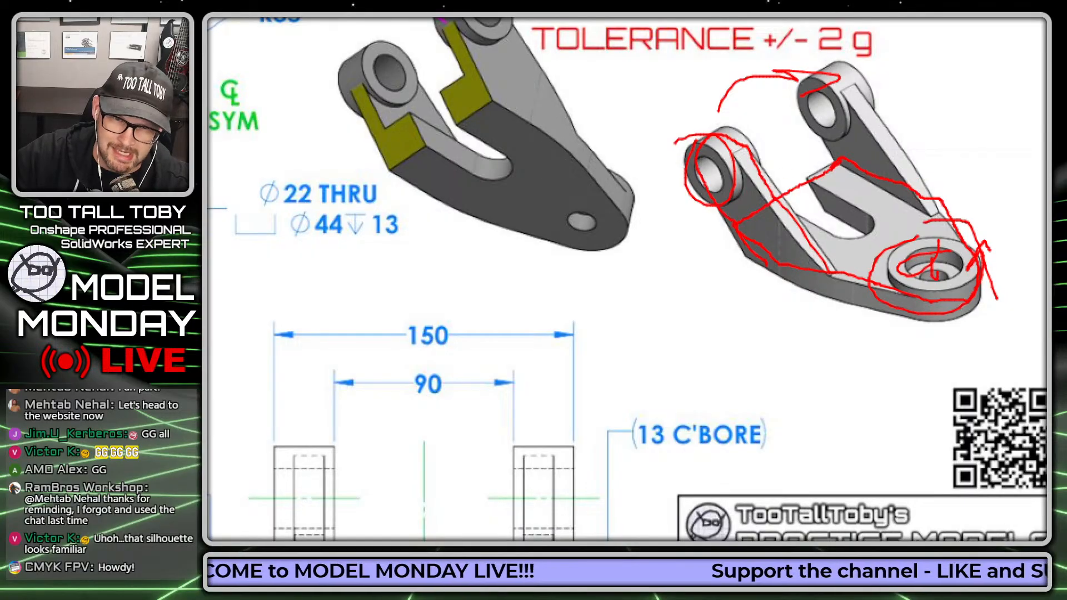
key(Escape)
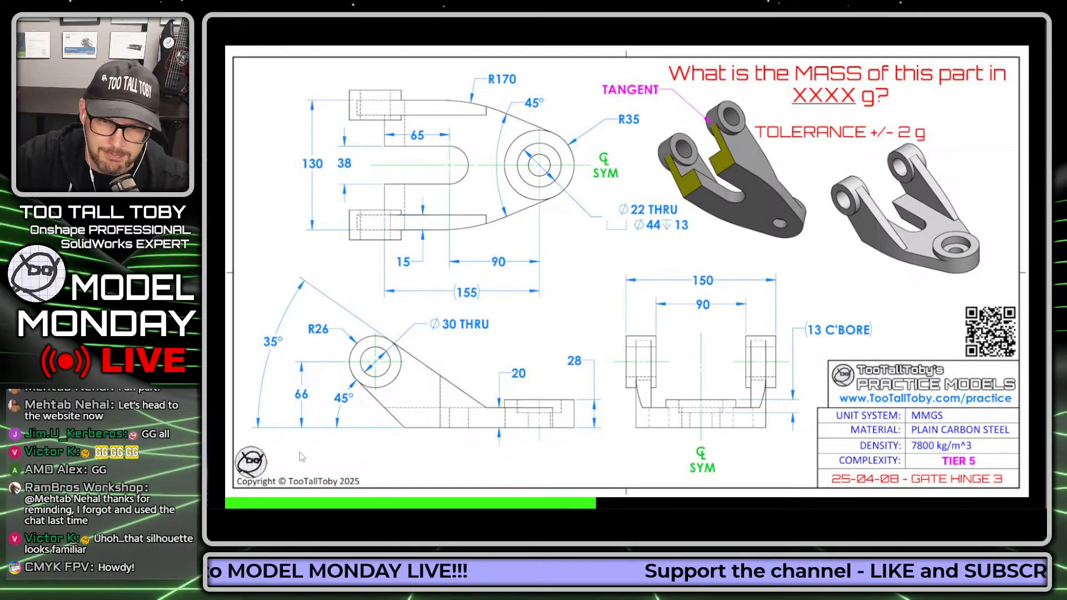
Magnify the drawing's top view and trace the outer profile of the base plate in red.
key(ctrl+1)
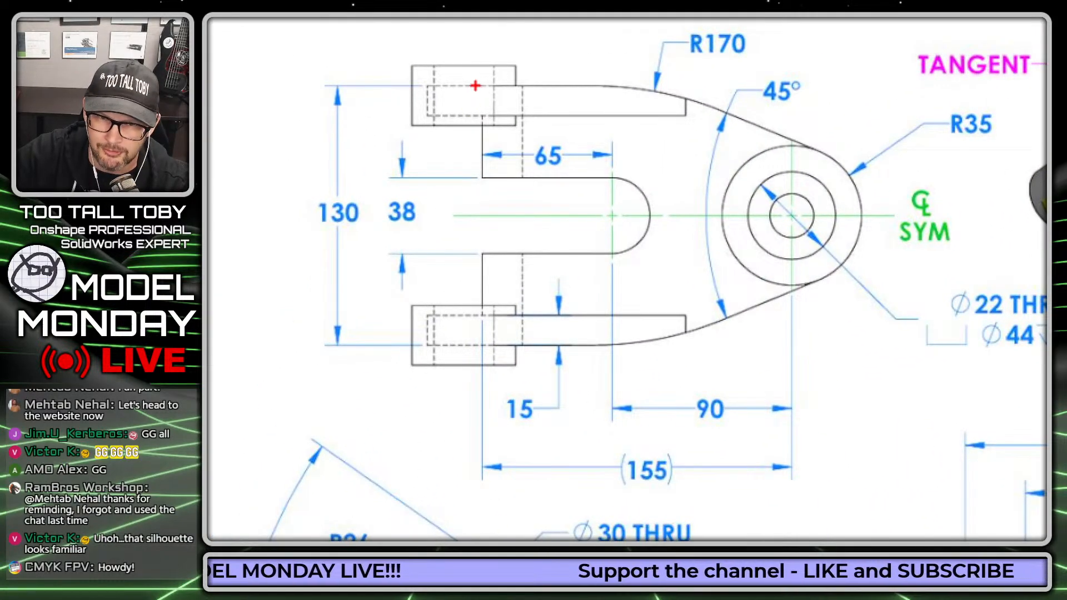
mouse_move(475, 86)
mouse_down()
mouse_move(483, 352)
mouse_move(629, 343)
mouse_move(763, 304)
mouse_move(852, 262)
mouse_move(832, 146)
mouse_move(662, 100)
mouse_move(475, 91)
mouse_up()
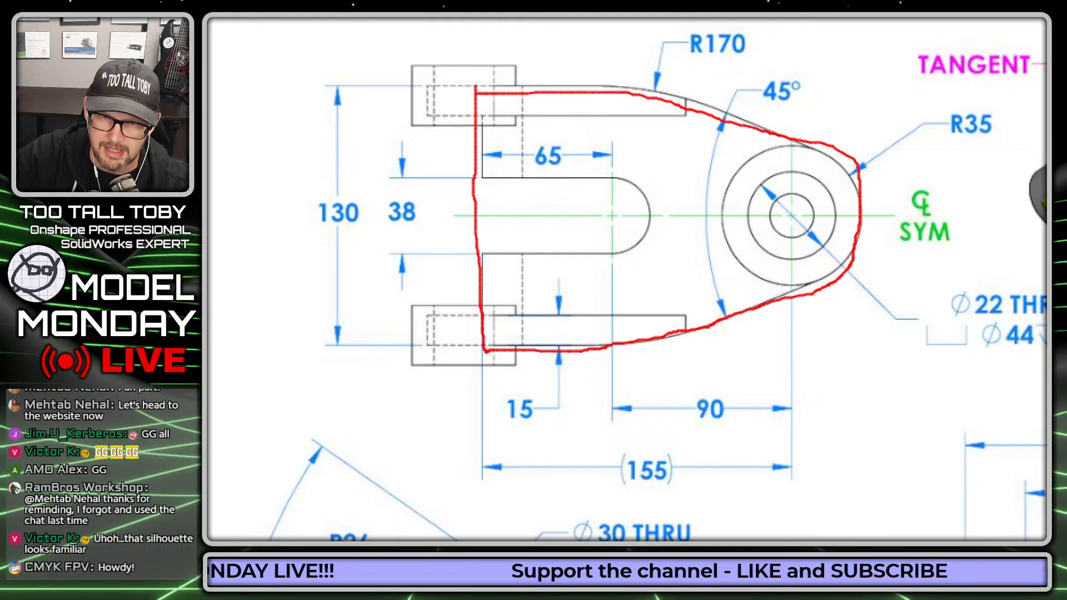
Mark the counterbored hole's centre with a red arrow and vertical line, and circle the symmetry note and the 90 and (155) dimensions.
drag(792, 223, 892, 401)
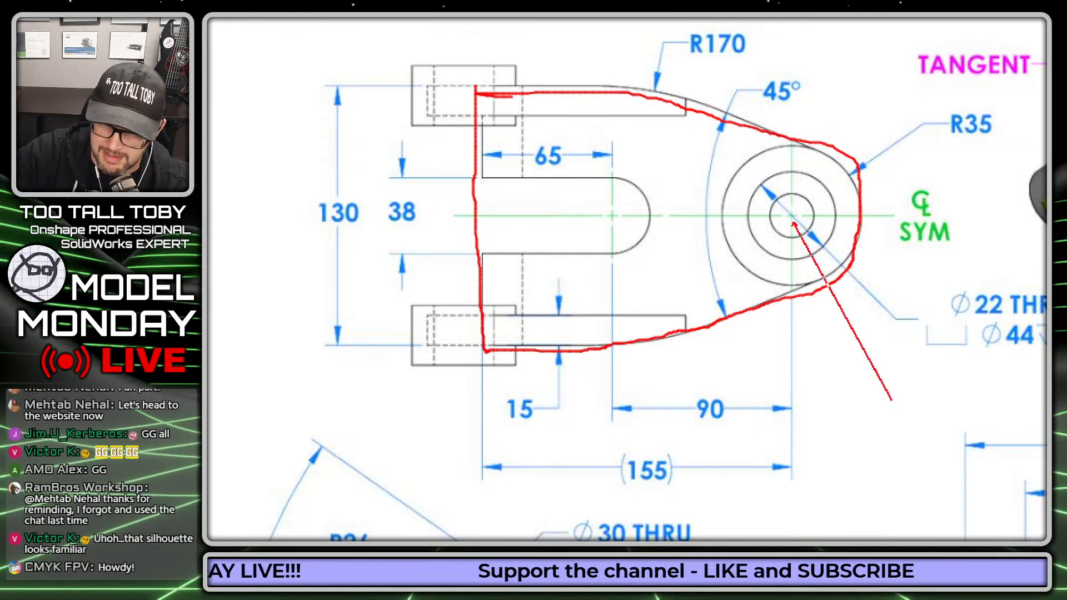
drag(943, 168, 939, 165)
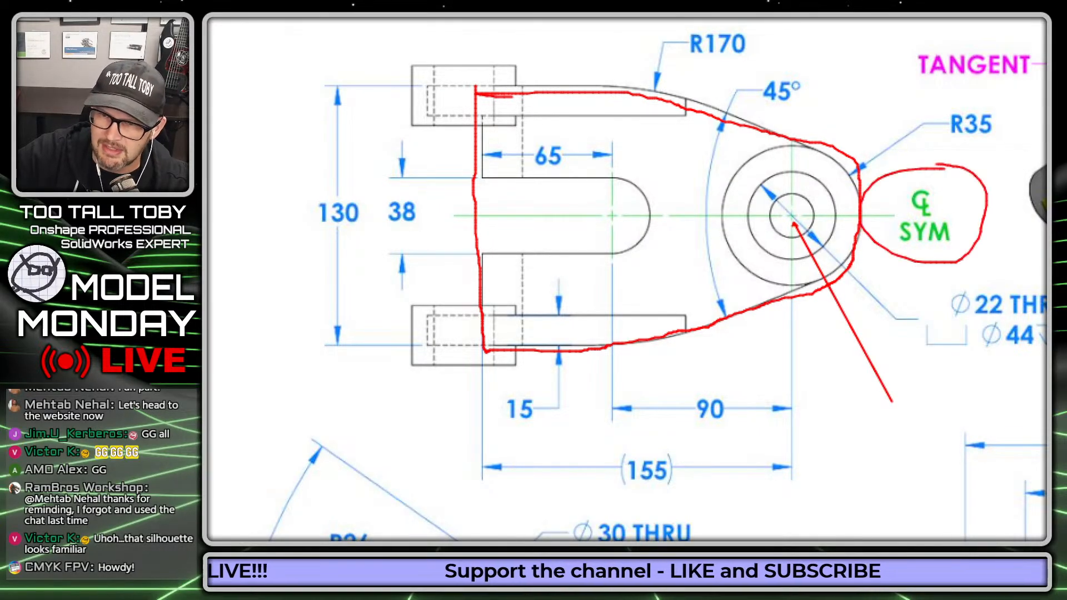
mouse_move(712, 381)
mouse_down()
mouse_move(723, 376)
mouse_move(666, 375)
mouse_up()
mouse_move(679, 448)
mouse_down()
mouse_move(648, 439)
mouse_move(694, 502)
mouse_move(653, 434)
mouse_up()
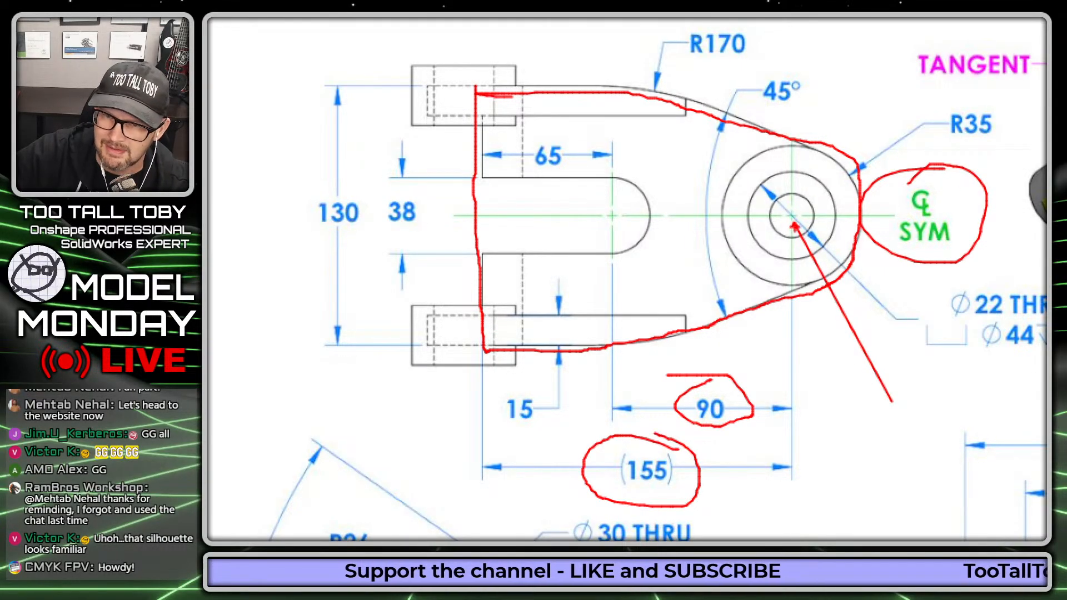
drag(791, 131, 791, 490)
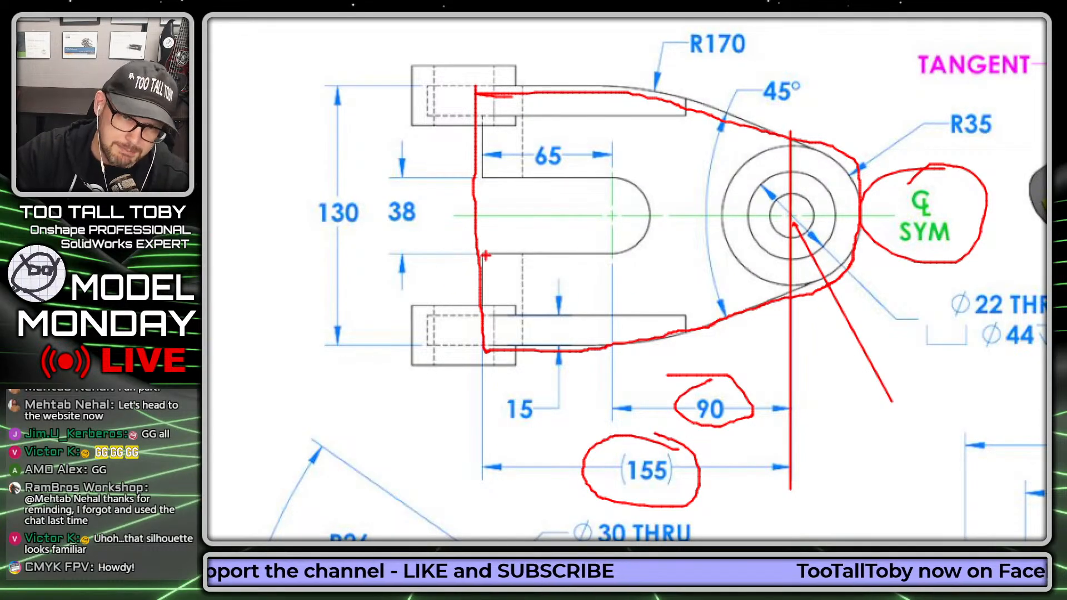
Trace the open-ended slot and the concentric circles at the hinge's rounded end in red, and close the magnified annotation view.
mouse_move(479, 254)
mouse_down()
mouse_move(600, 259)
mouse_move(660, 220)
mouse_move(553, 175)
mouse_move(467, 176)
mouse_up()
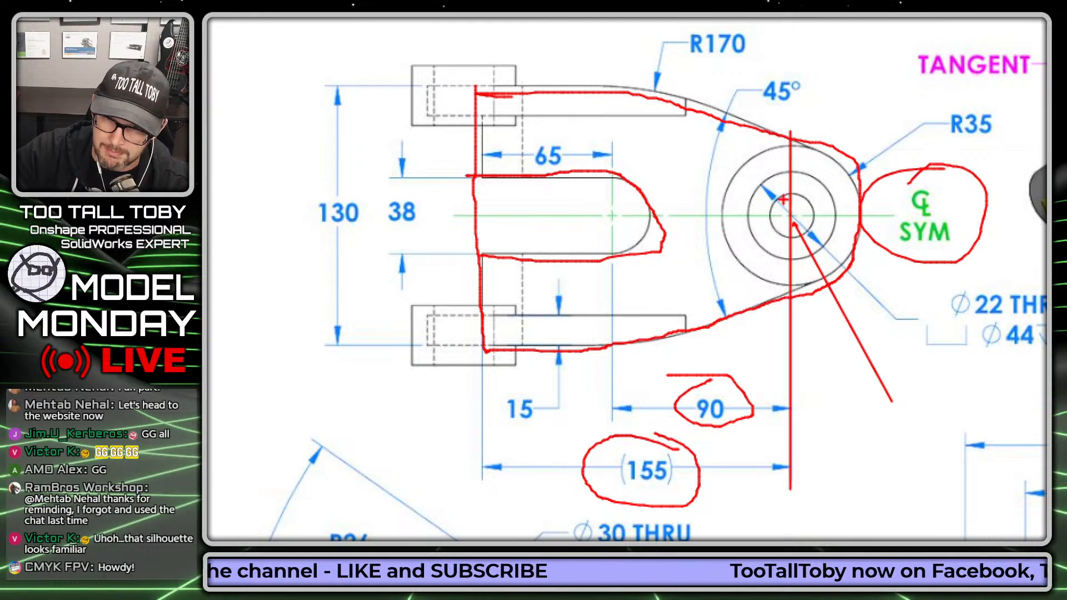
mouse_move(784, 198)
mouse_down()
mouse_move(812, 238)
mouse_move(758, 179)
mouse_move(789, 259)
mouse_move(797, 177)
mouse_move(723, 223)
mouse_move(795, 280)
mouse_move(859, 200)
mouse_move(711, 149)
mouse_up()
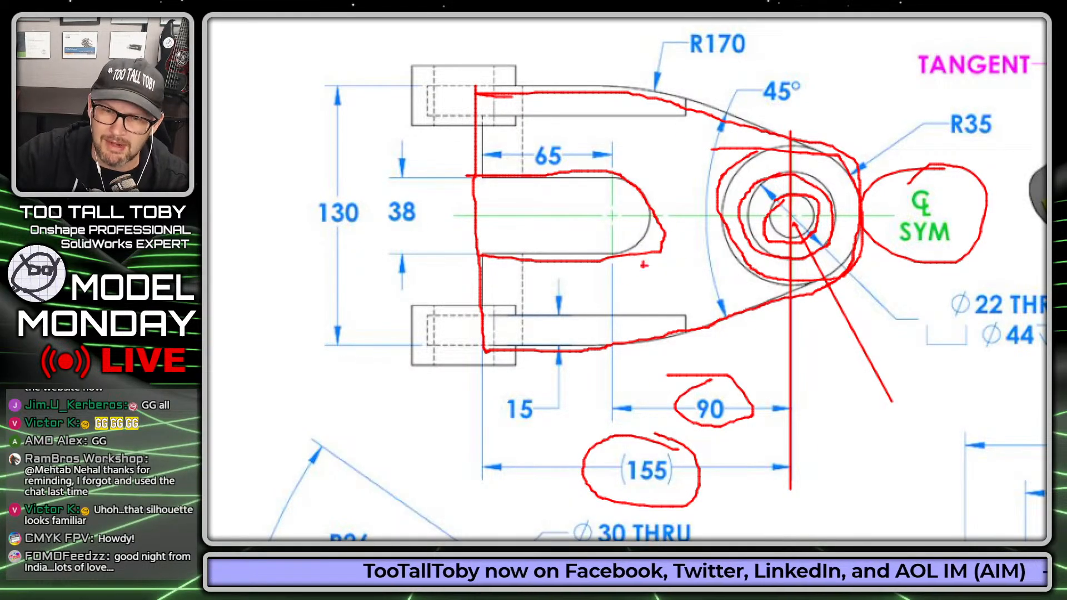
key(Escape)
Magnify the drawing again, circle the 65 and (155) dimensions, and draw a red arrow to the yellow angled face on the isometric view.
key(ctrl+1)
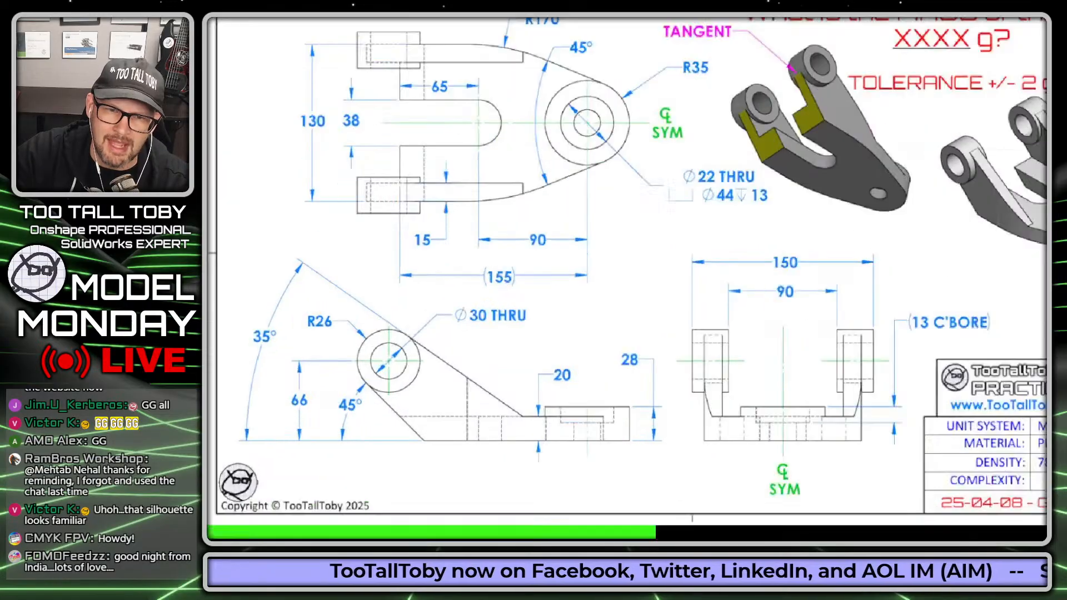
mouse_move(431, 113)
mouse_down()
mouse_move(466, 86)
mouse_move(439, 116)
mouse_up()
mouse_move(547, 363)
mouse_down()
mouse_move(509, 360)
mouse_move(586, 382)
mouse_move(516, 379)
mouse_up()
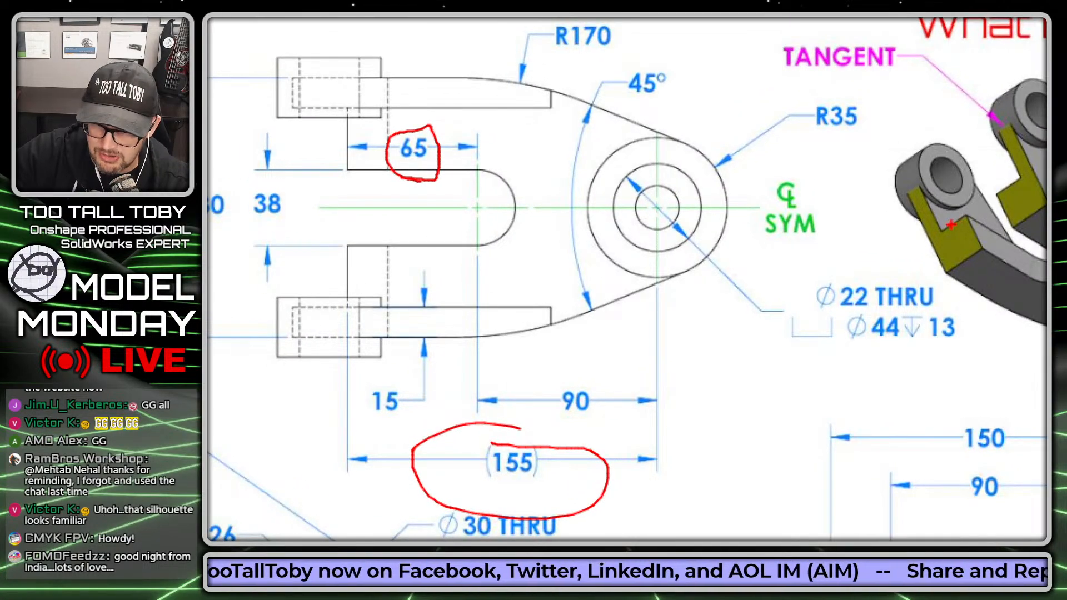
drag(952, 225, 648, 378)
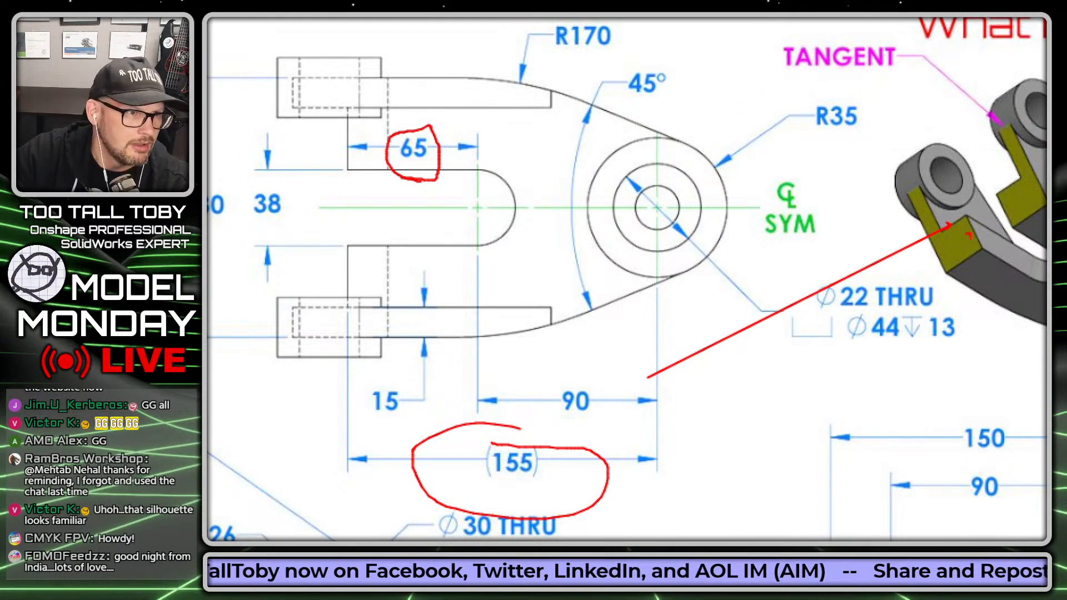
drag(947, 225, 983, 206)
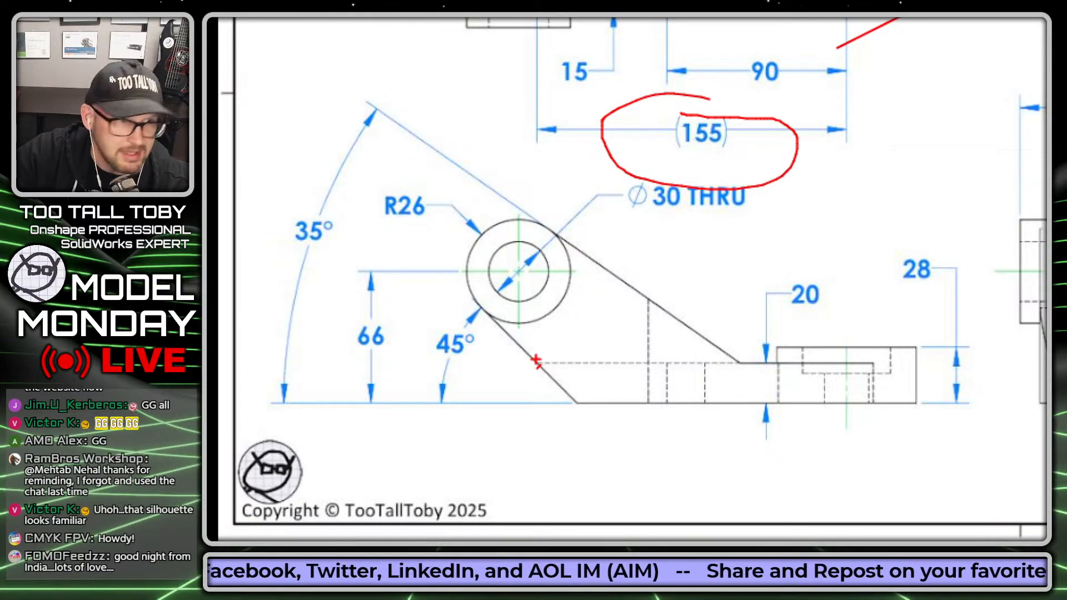
On the side view, outline the base plate and mark its square end, the 45° angled edge and the triangular corner between them in red.
drag(536, 360, 535, 475)
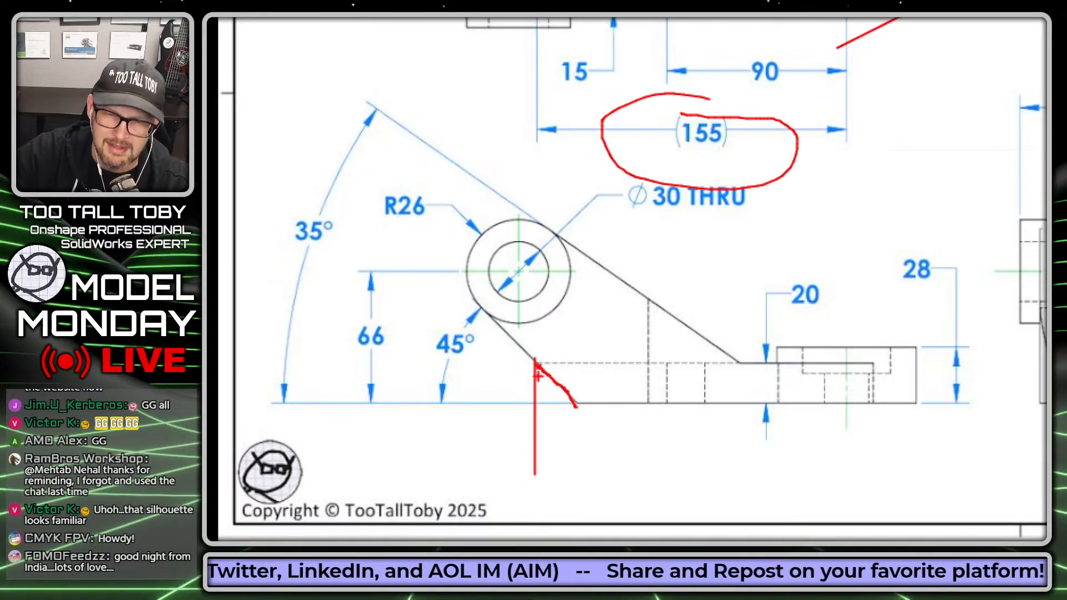
drag(456, 388, 510, 353)
drag(498, 455, 549, 390)
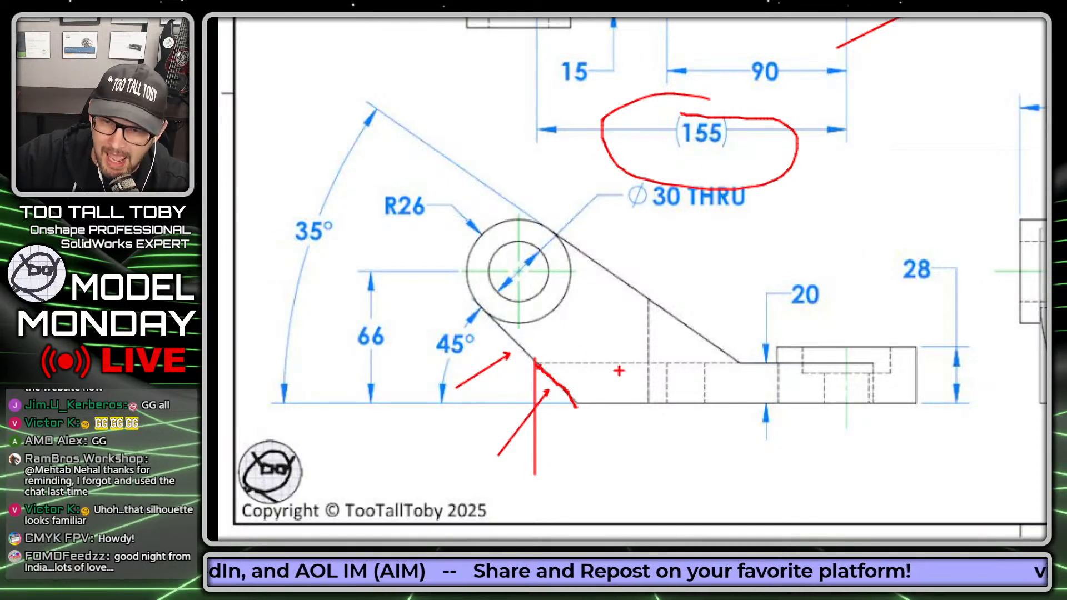
drag(542, 362, 844, 353)
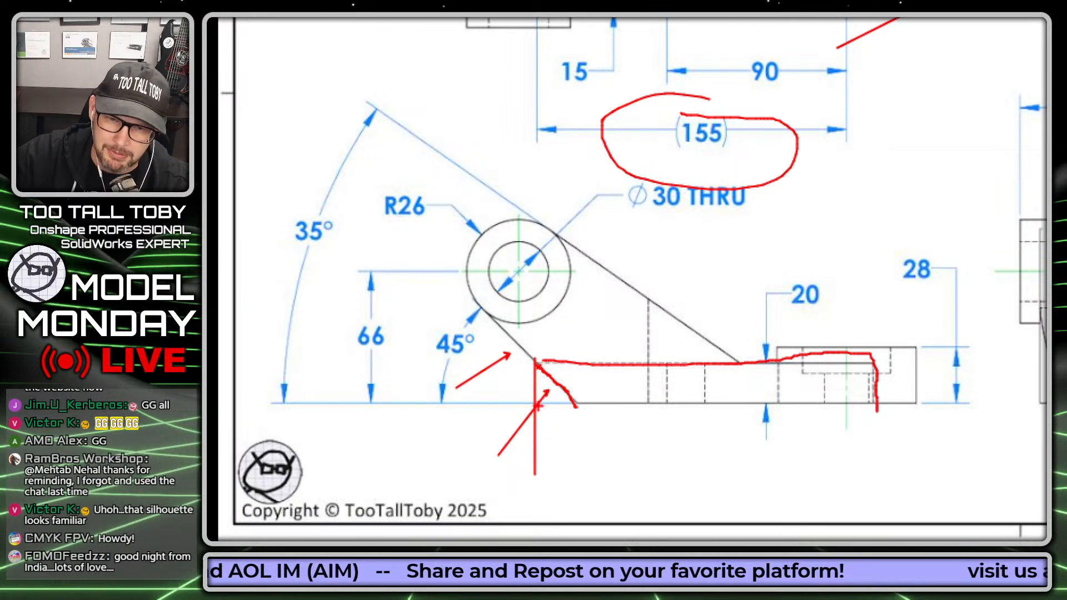
drag(536, 406, 577, 406)
drag(549, 368, 524, 399)
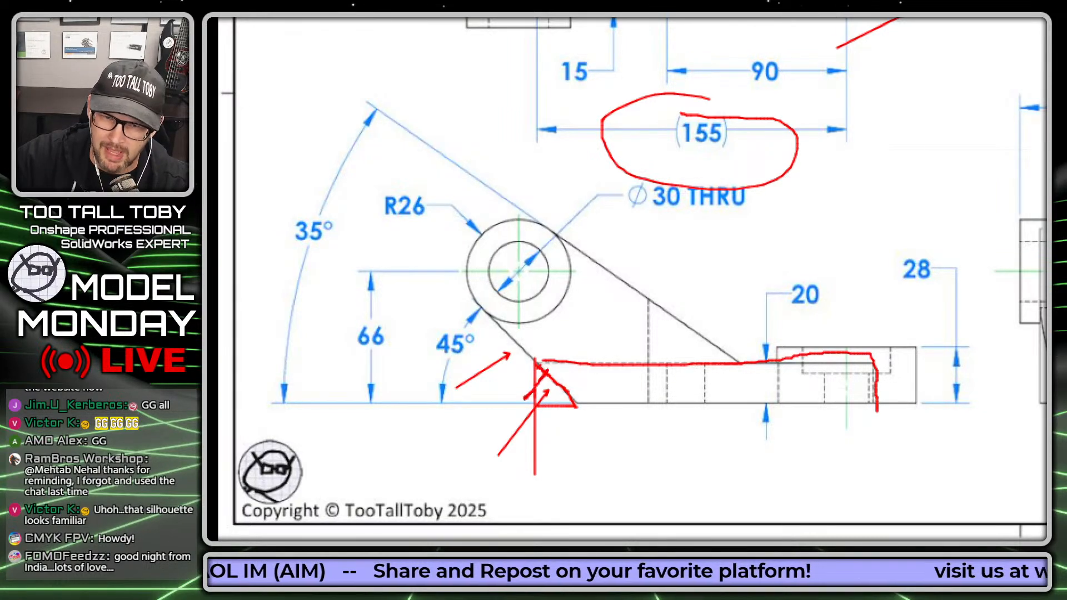
Trace the upright arm's side profile and its R26 boss with the 30 mm hole in red, and close the magnified annotation view.
drag(538, 359, 508, 337)
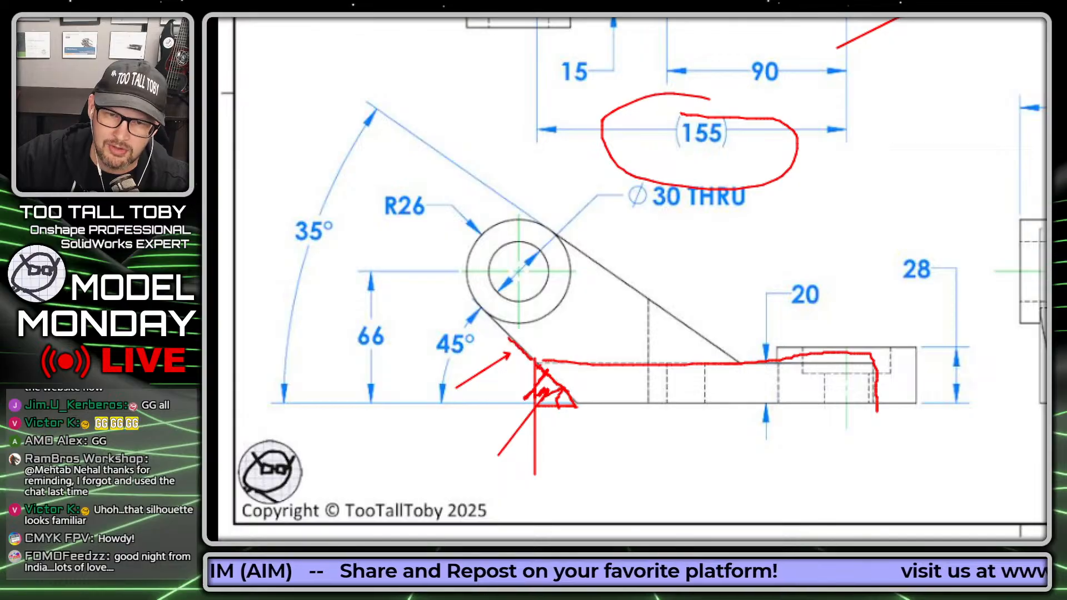
mouse_move(469, 287)
mouse_down()
mouse_move(533, 221)
mouse_move(739, 353)
mouse_up()
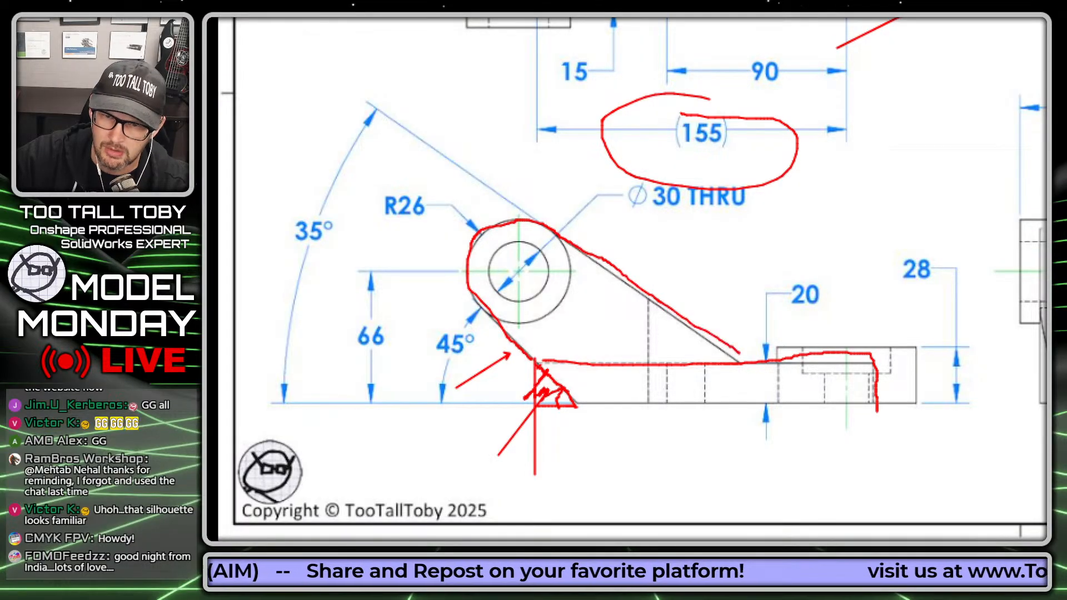
mouse_move(514, 245)
mouse_down()
mouse_move(497, 290)
mouse_move(503, 244)
mouse_move(469, 239)
mouse_move(575, 292)
mouse_move(477, 224)
mouse_up()
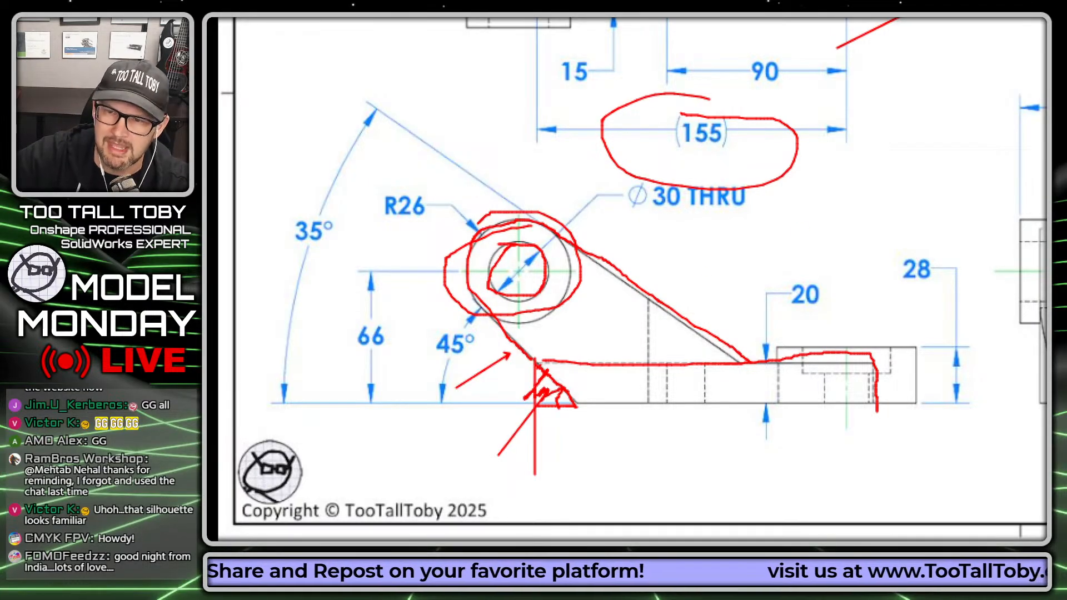
key(Escape)
Reduce the challenge page's zoom to show the whole drawing and timer, move the page aside and switch to the Onshape documents list.
scroll(632, 299, down, 6)
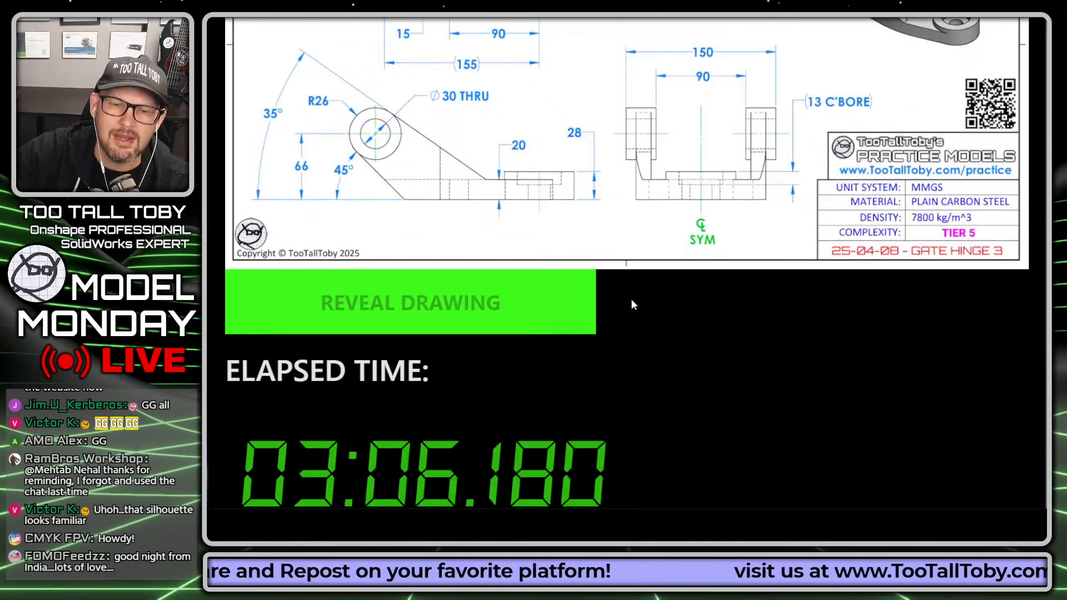
key(ctrl+0)
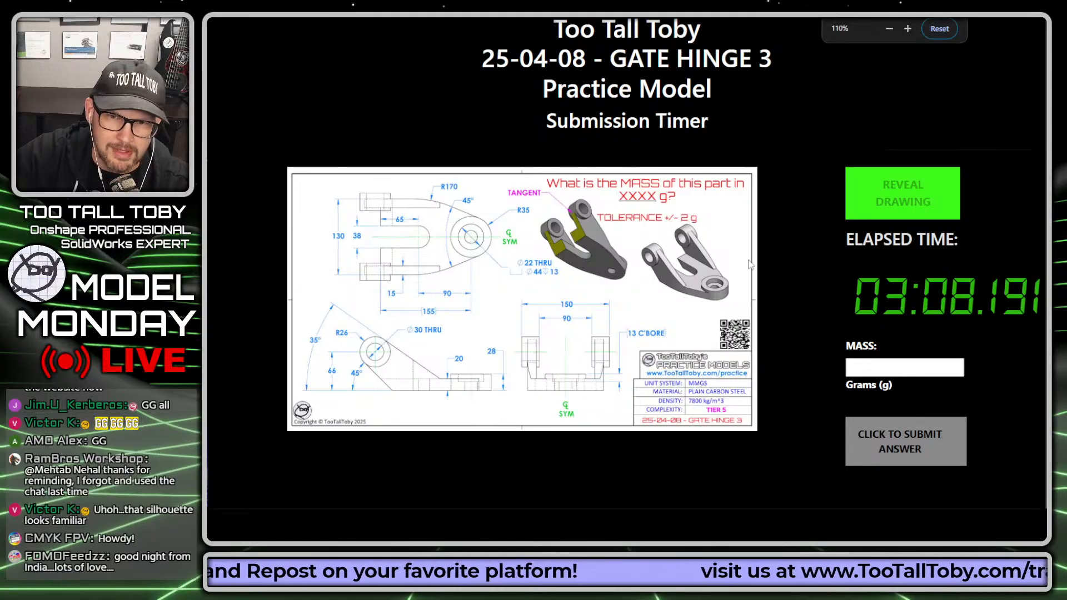
key(ctrl+minus)
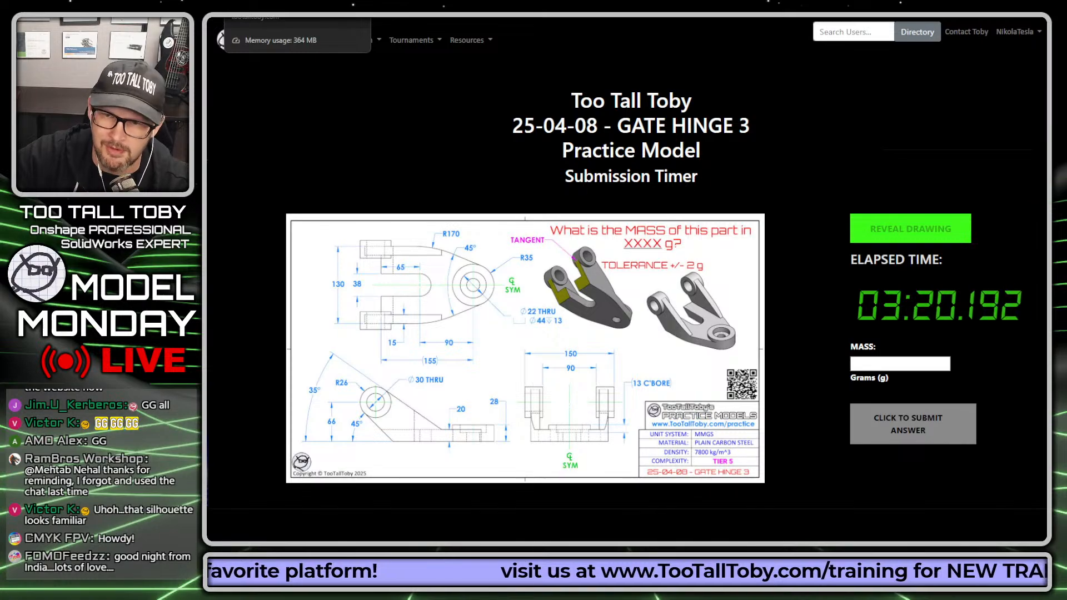
drag(295, 0, 1065, 84)
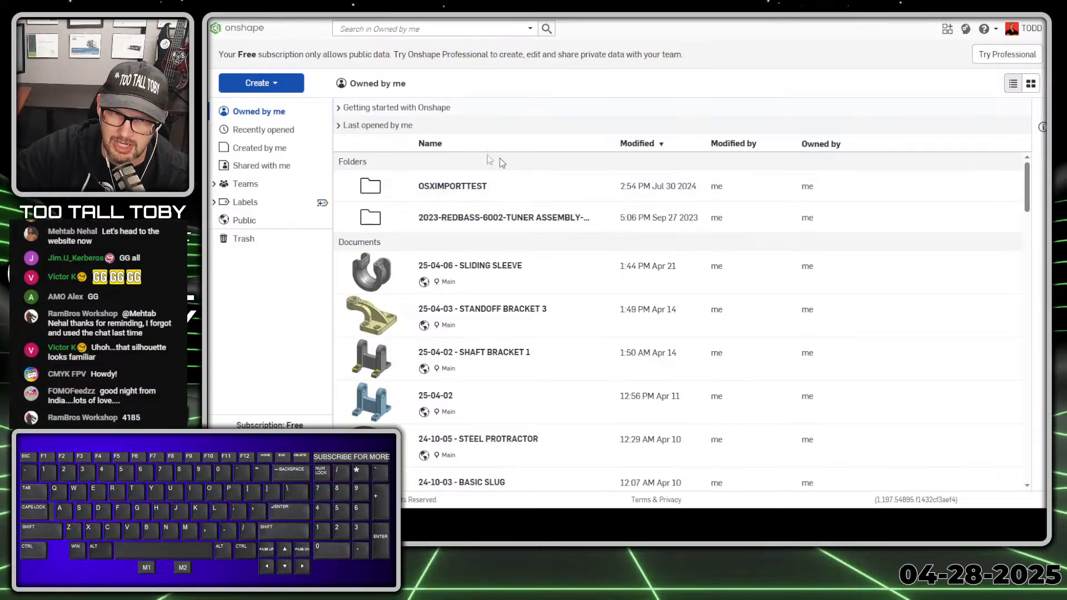
Create a public document named "25-04-08 - GATE HINGE 3" and resize its window.
click(258, 83)
click(281, 107)
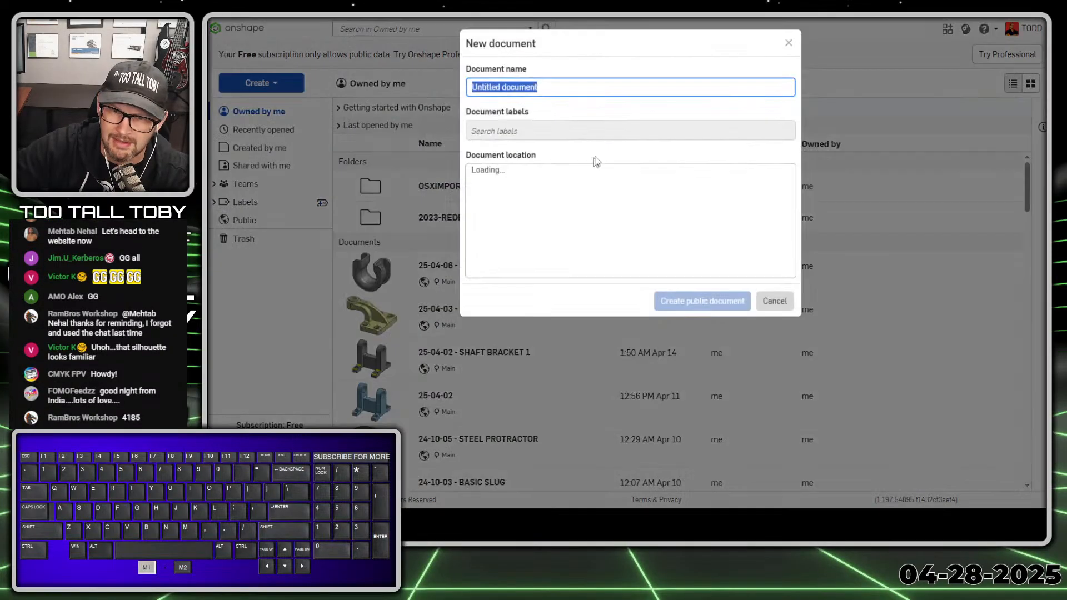
text(25-04)
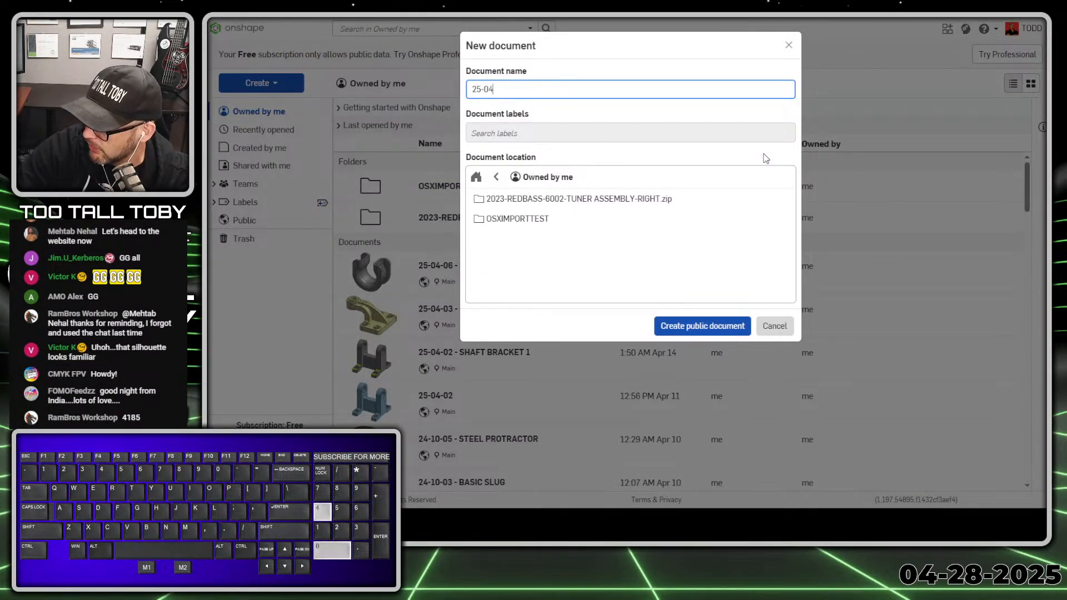
text(-08 - GATE HINGE 3)
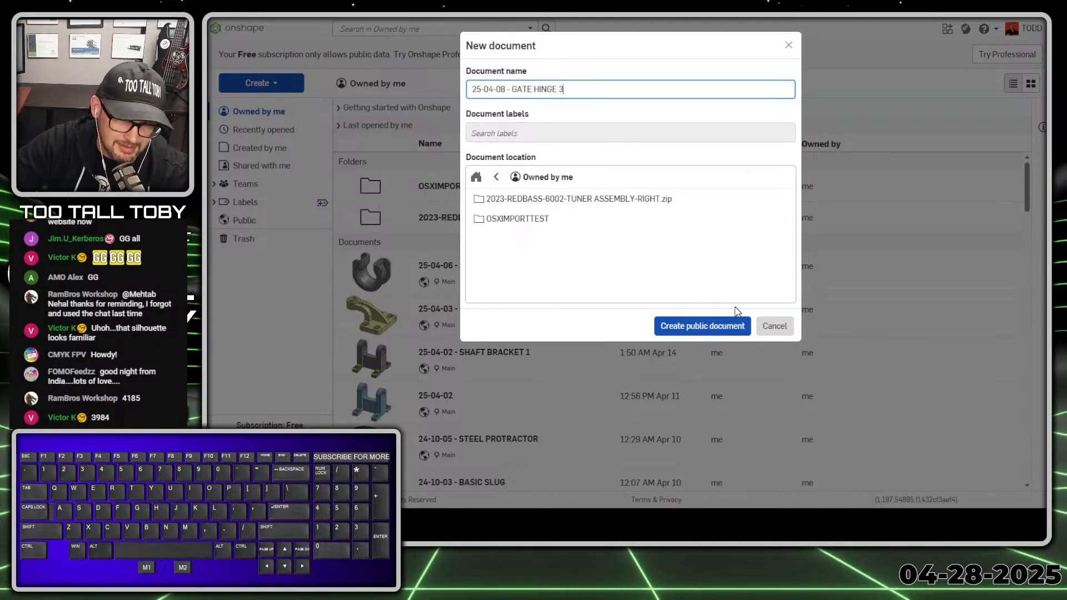
click(700, 326)
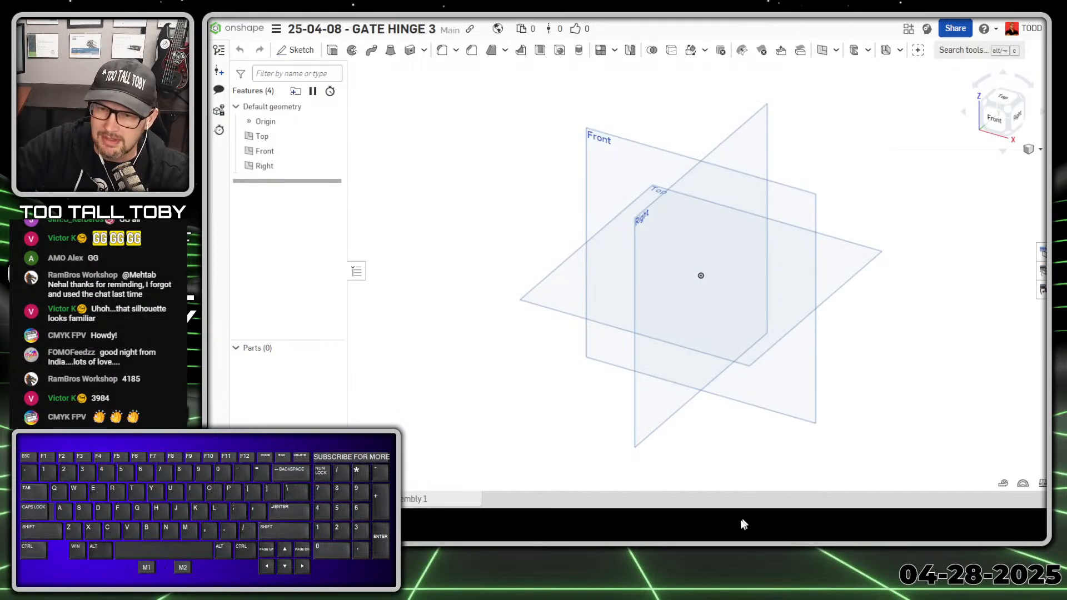
drag(741, 511, 743, 549)
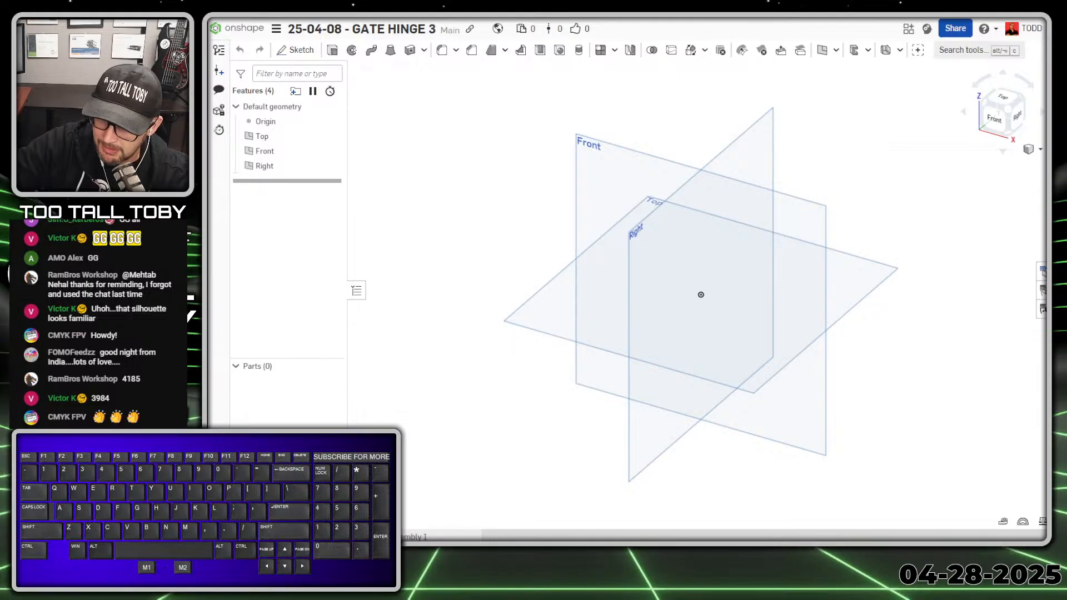
drag(1052, 458, 1042, 457)
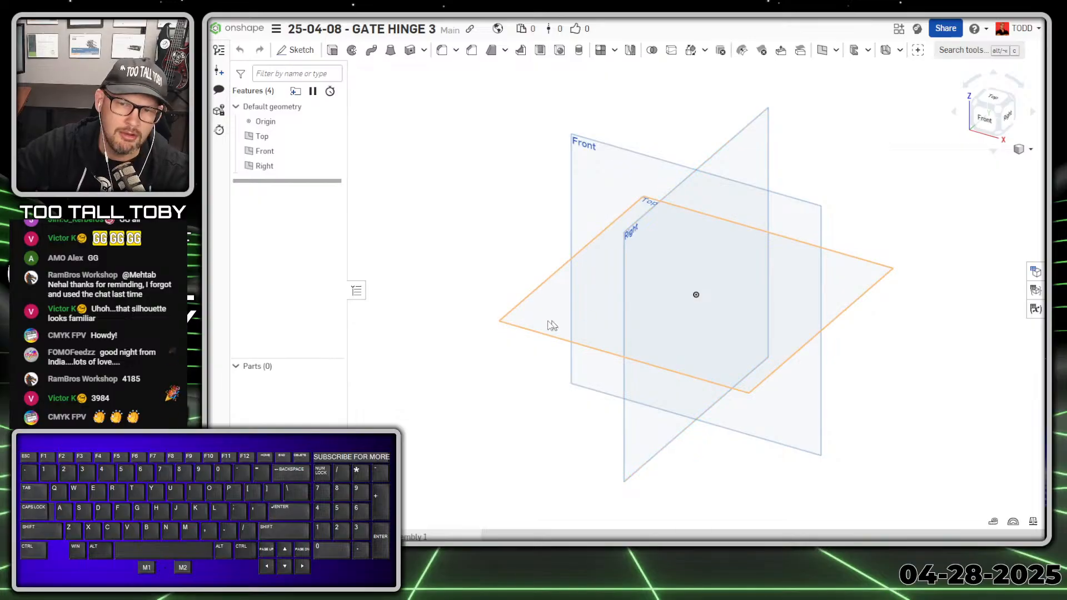
Review the document's workspace units for length and mechanical quantities, annotating them in a magnified view, and accept the settings.
click(279, 31)
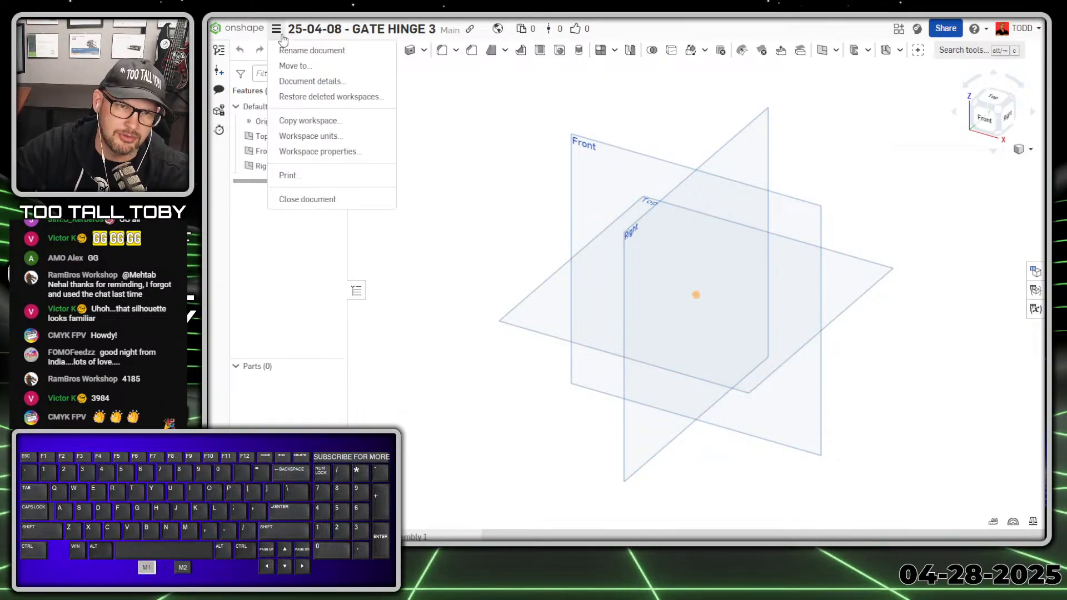
click(352, 143)
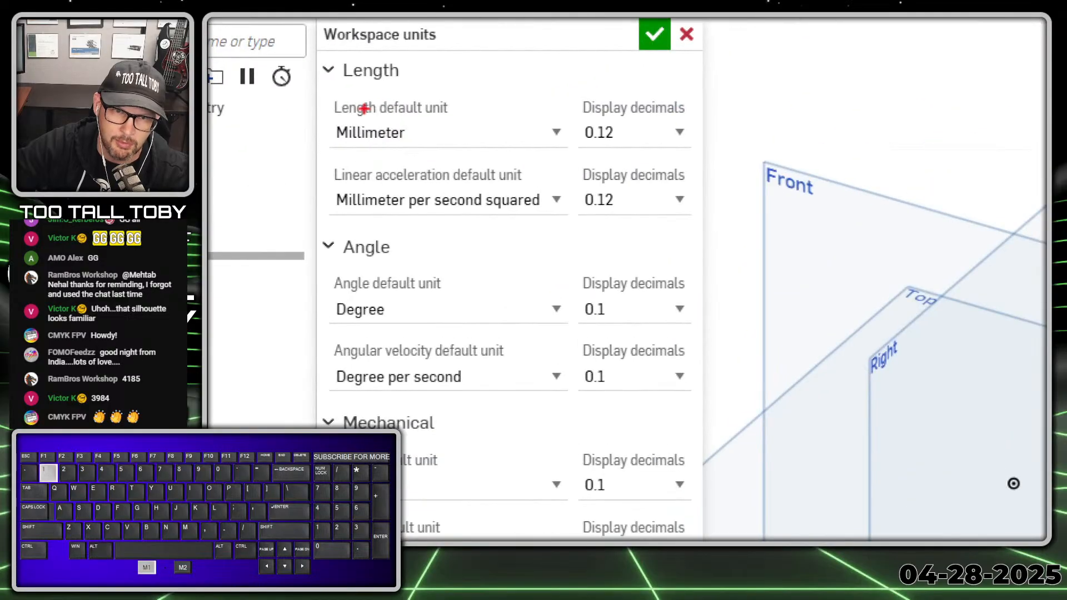
drag(364, 108, 367, 106)
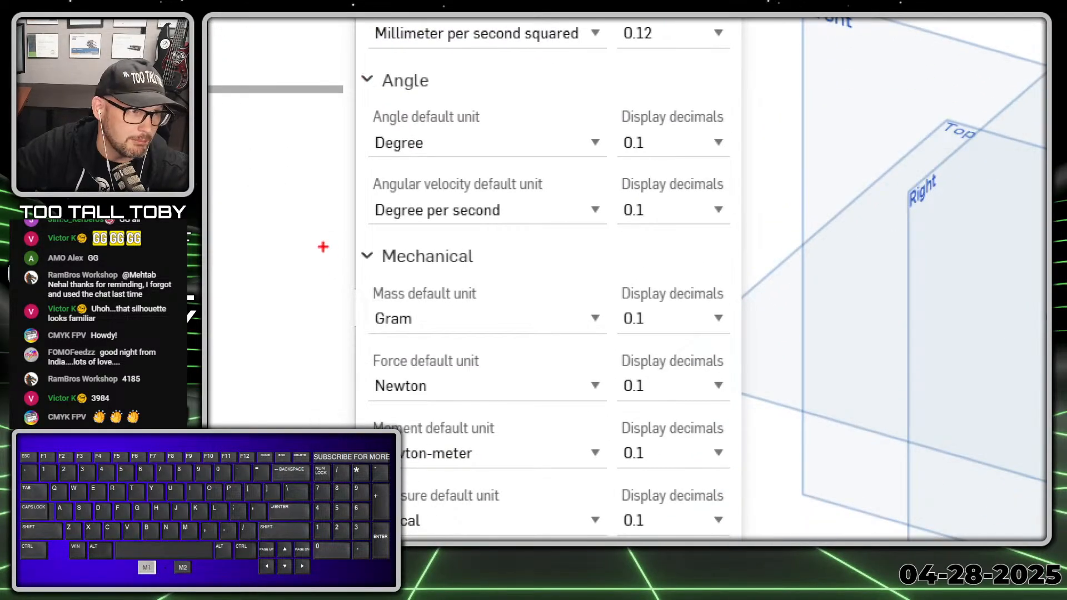
drag(424, 255, 439, 292)
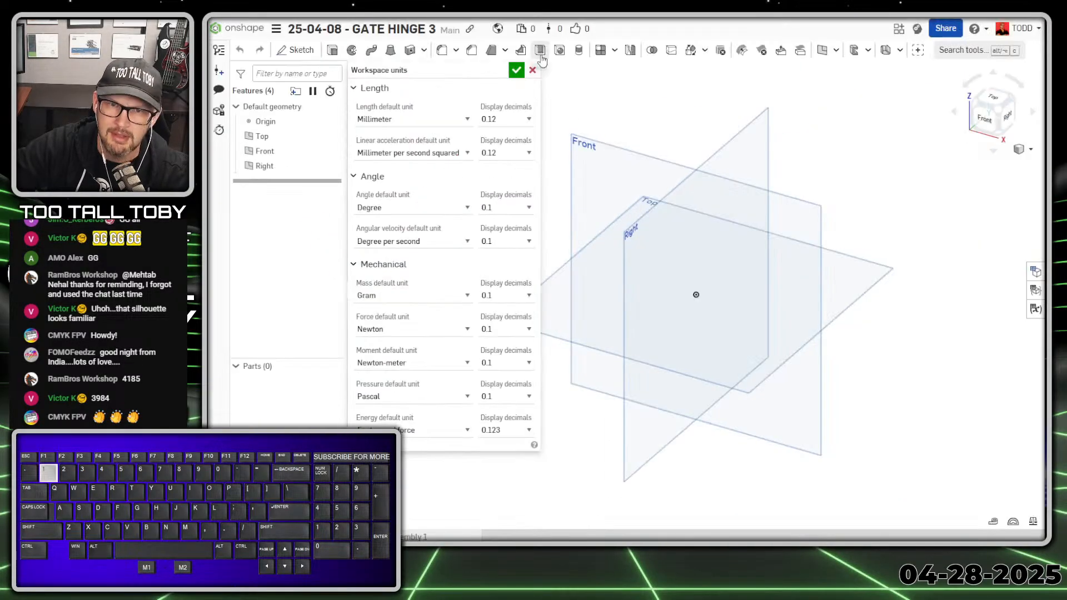
click(517, 70)
Start a sketch on the Top plane, view it normal to the plane, and accept it without drawing any geometry.
click(539, 293)
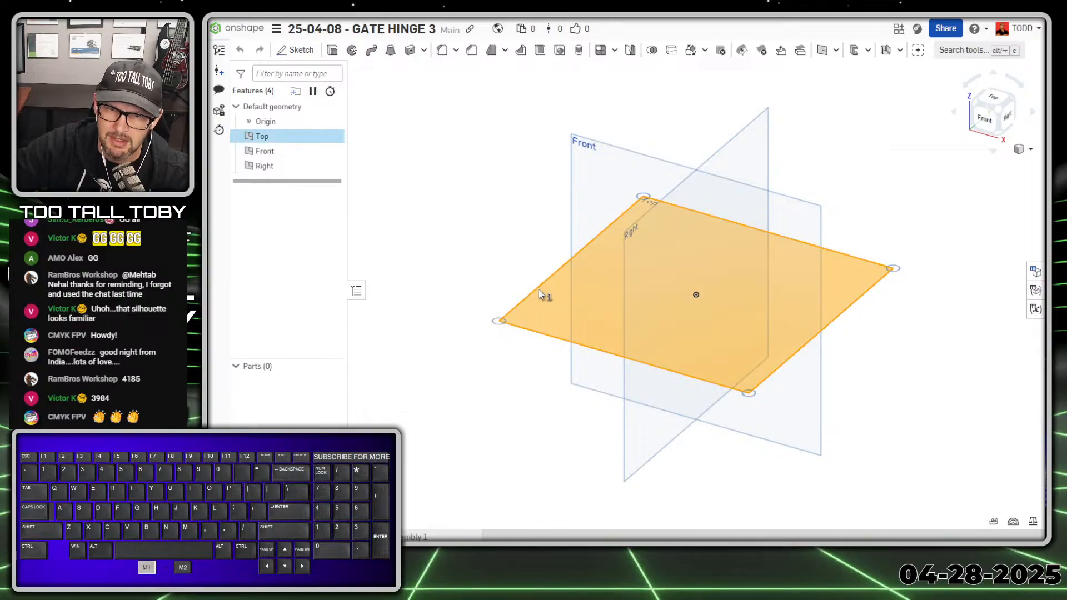
key(s)
click(551, 283)
key(n)
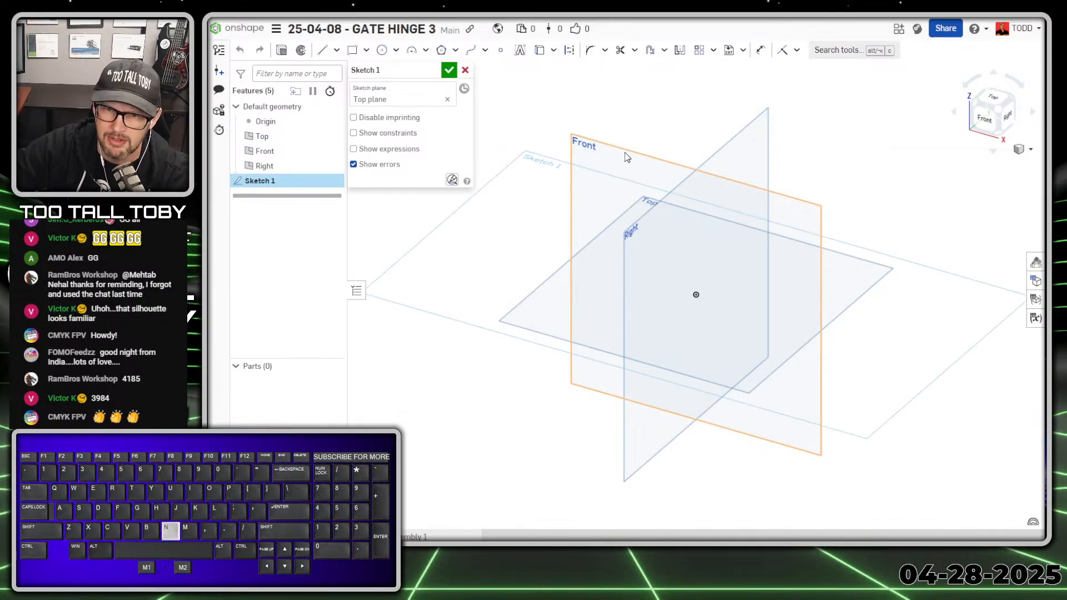
key(n)
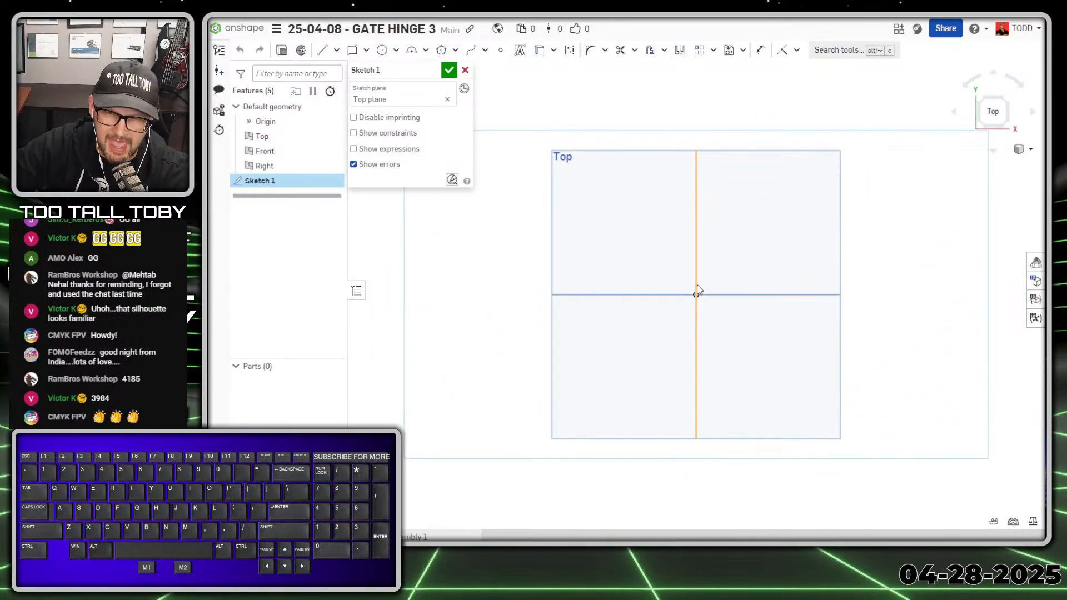
click(449, 70)
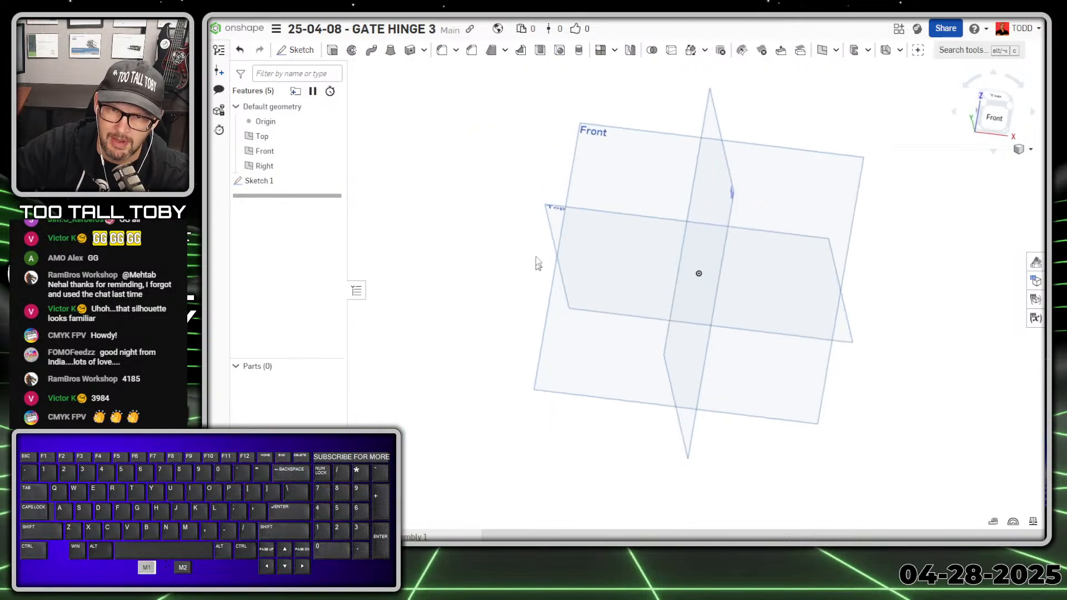
Start a sketch on the Front plane and accept it without drawing any geometry.
click(569, 164)
key(s)
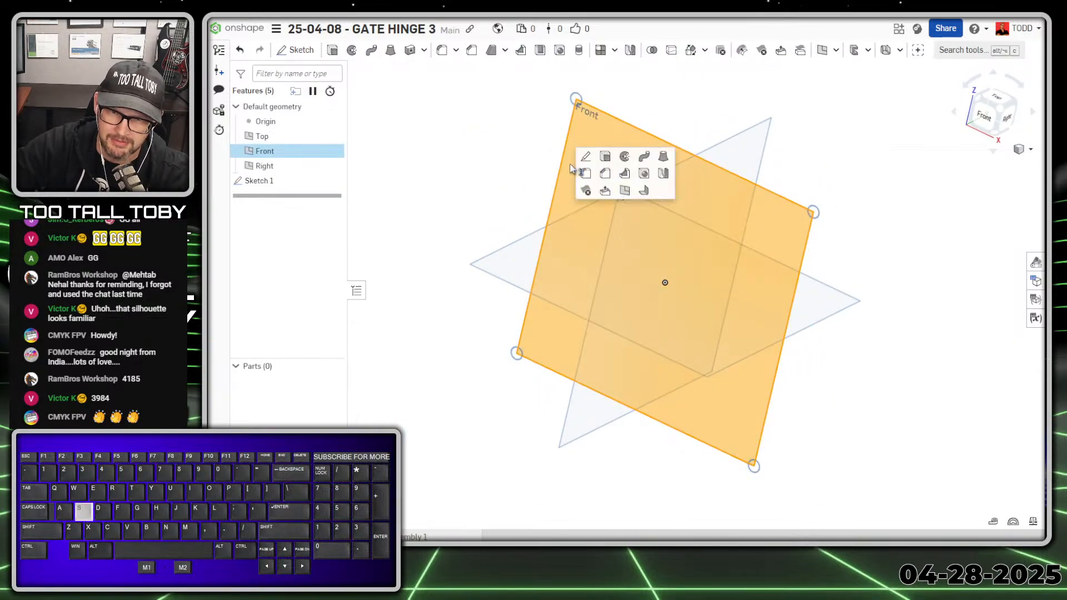
click(587, 161)
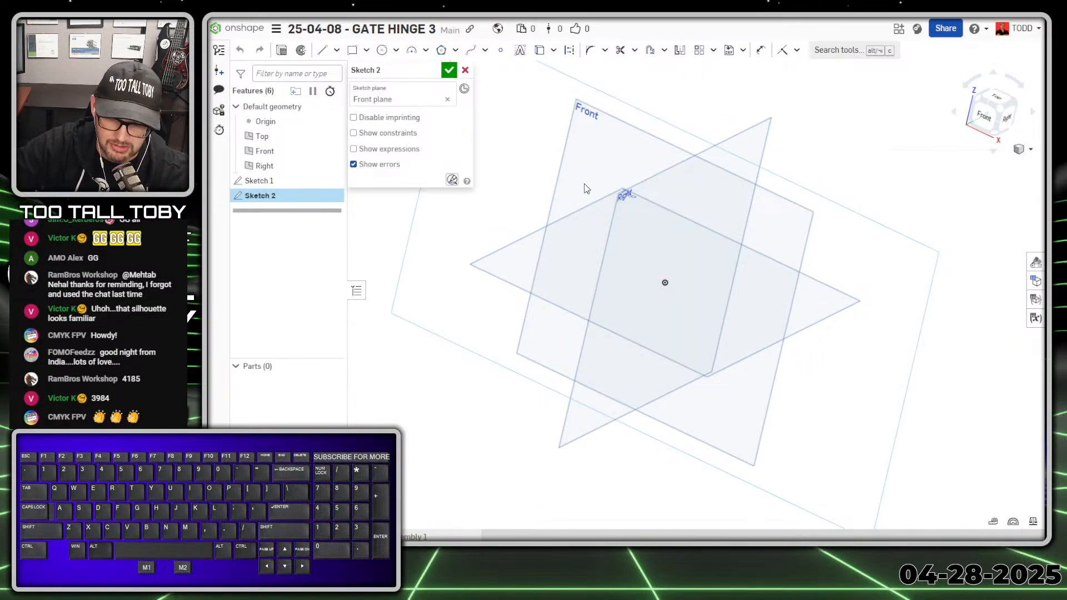
click(448, 70)
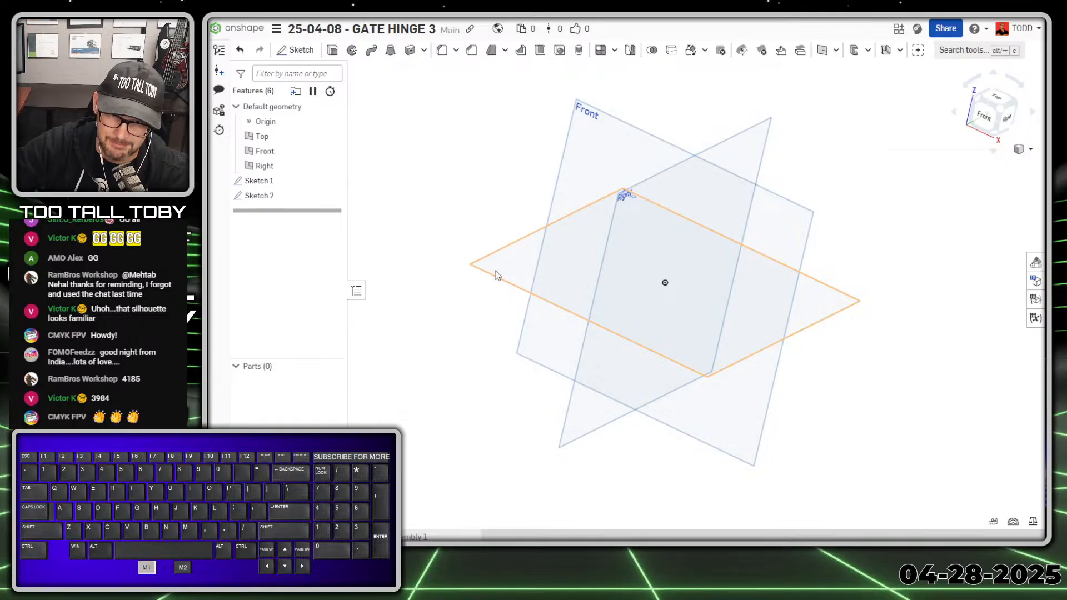
Start another sketch on the Top plane, view it normal to the plane, and draw a 22 mm diameter circle centred on the origin.
click(499, 276)
key(s)
click(510, 265)
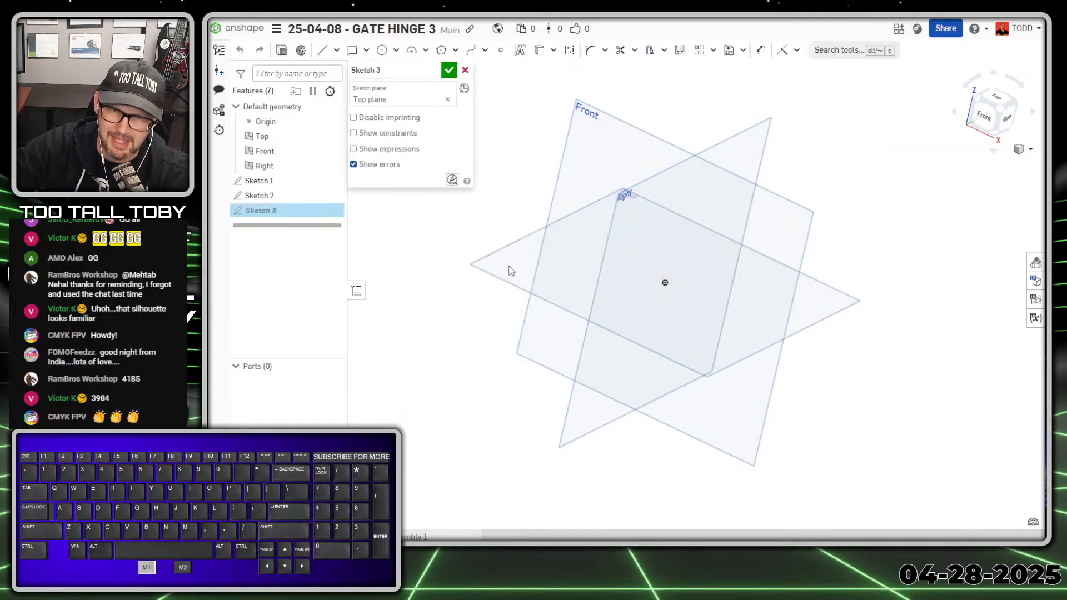
key(n)
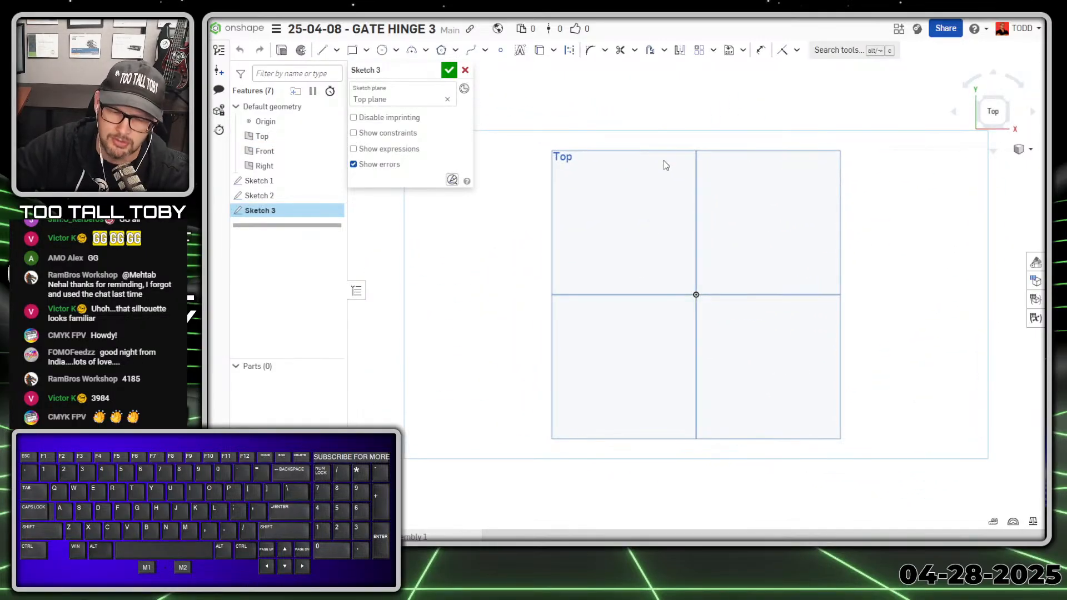
key(s)
click(759, 154)
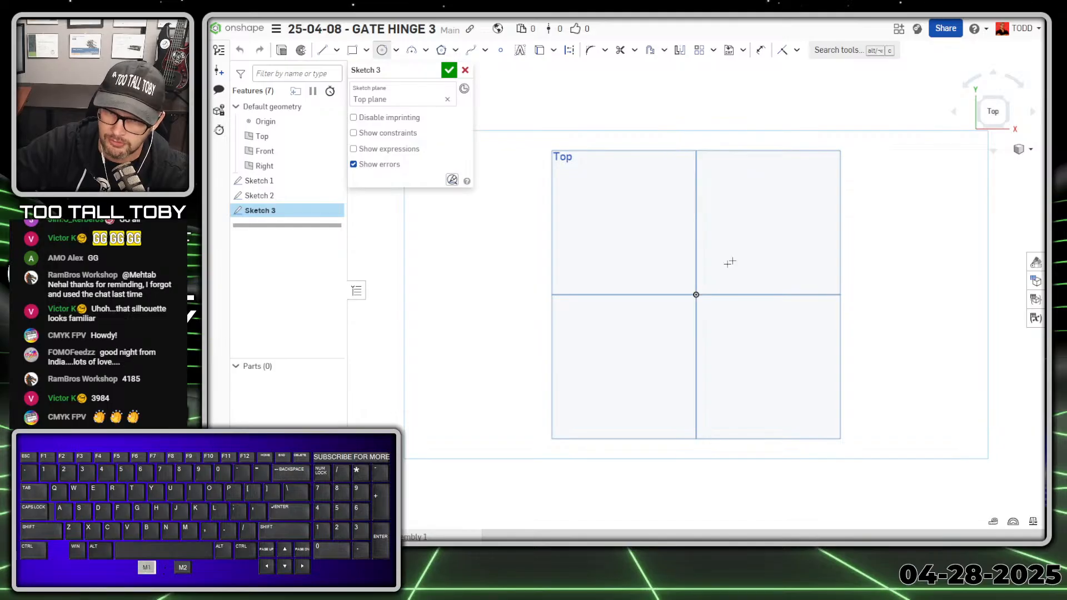
click(696, 294)
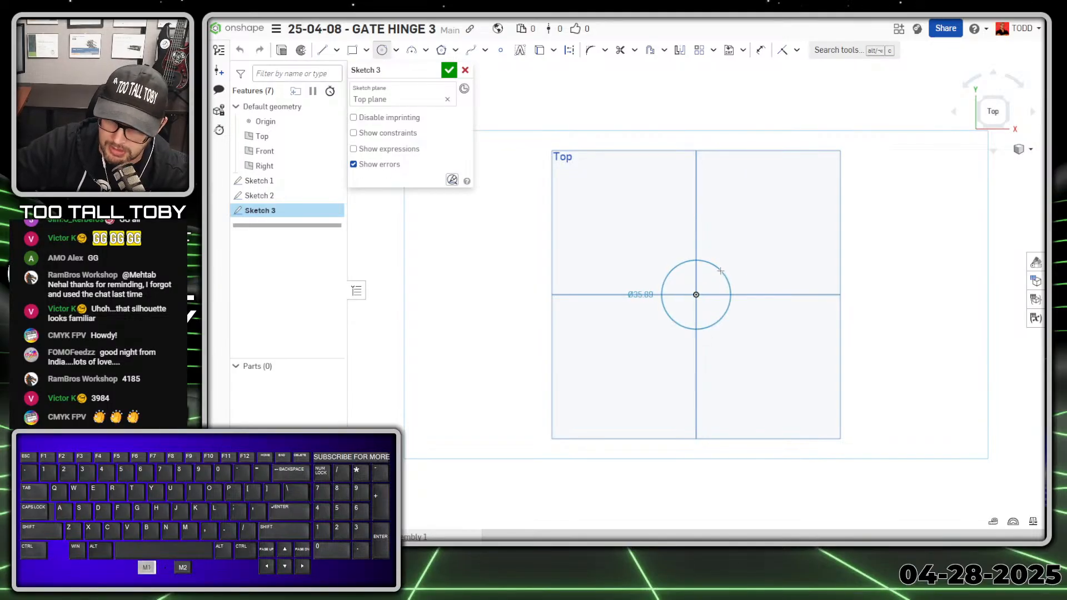
click(721, 270)
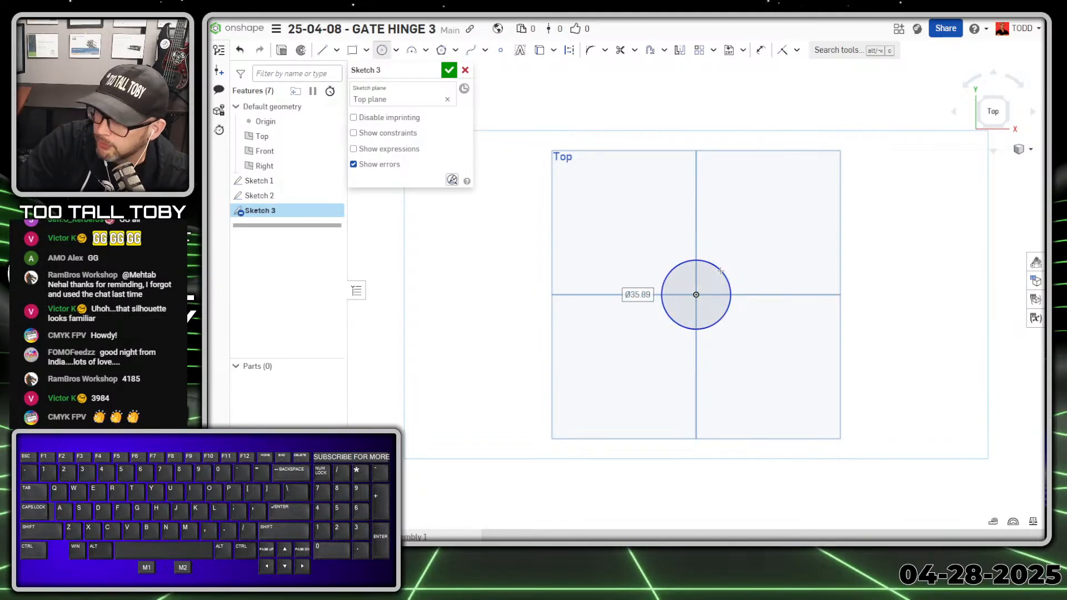
text(22)
key(Return)
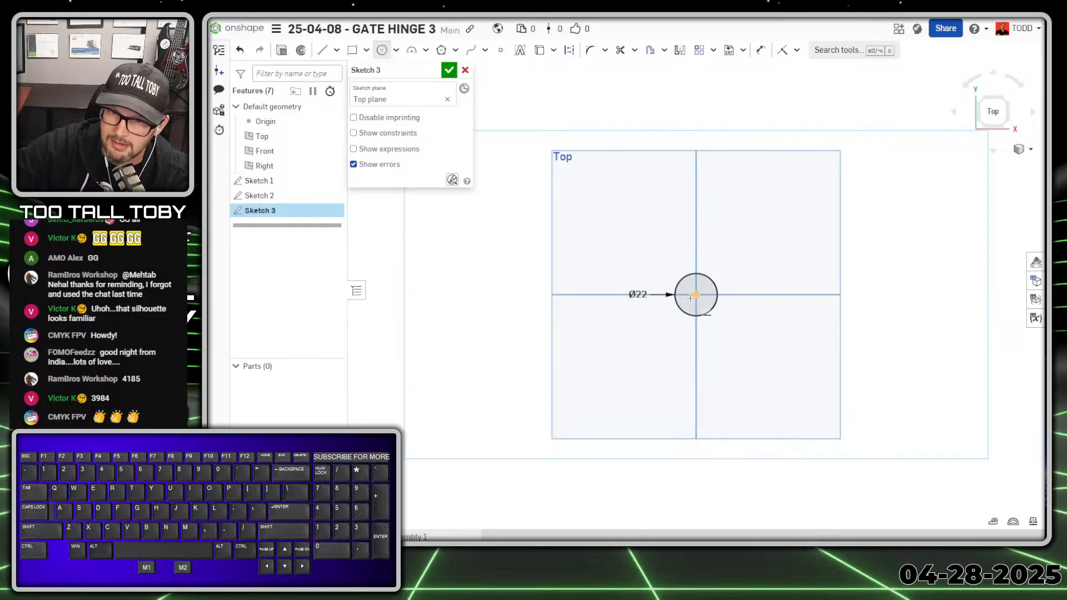
Add two larger circles centred on the origin, with diameters of 44 mm and 35*2 mm.
drag(694, 295, 730, 267)
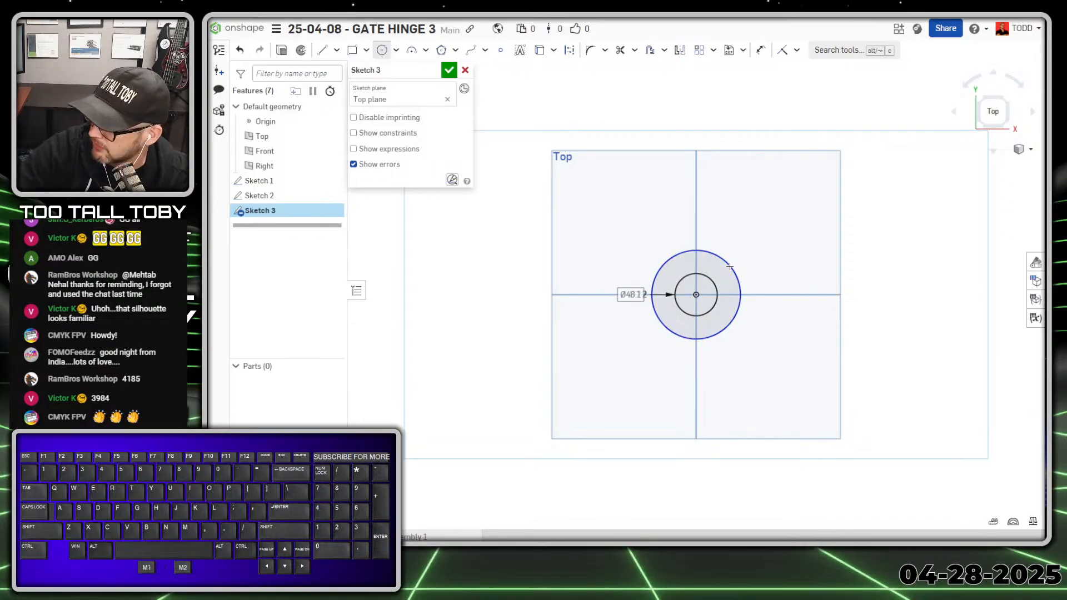
text(4)
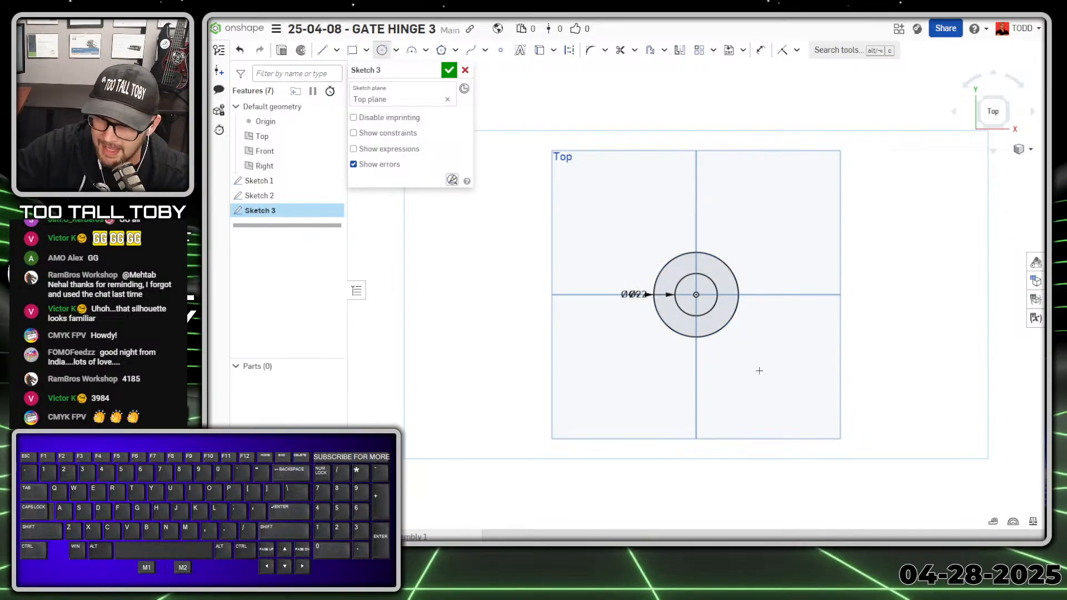
click(696, 295)
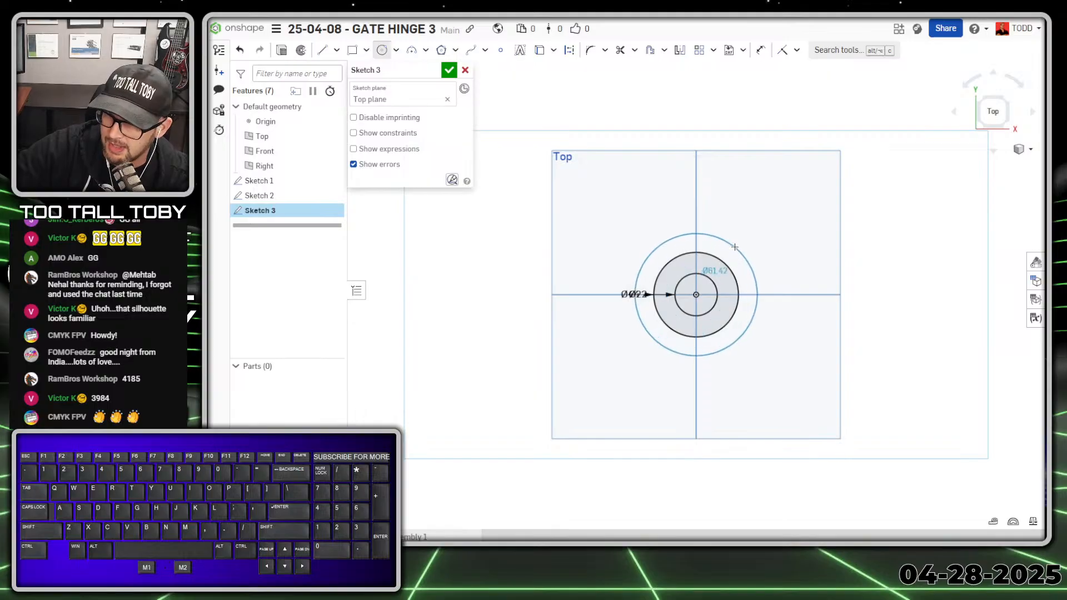
click(735, 246)
text(3)
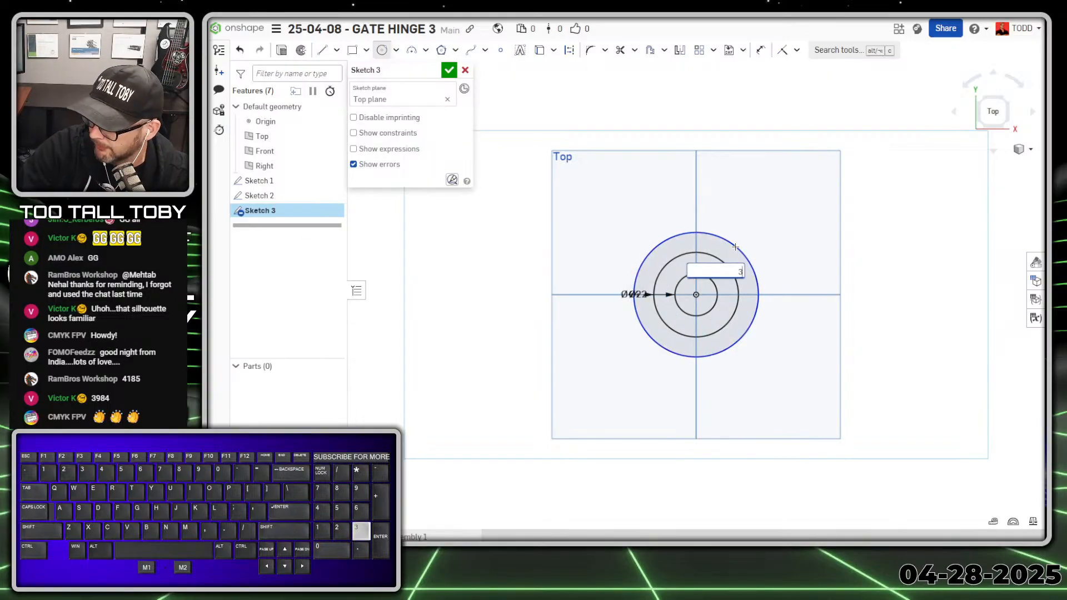
text(5*2)
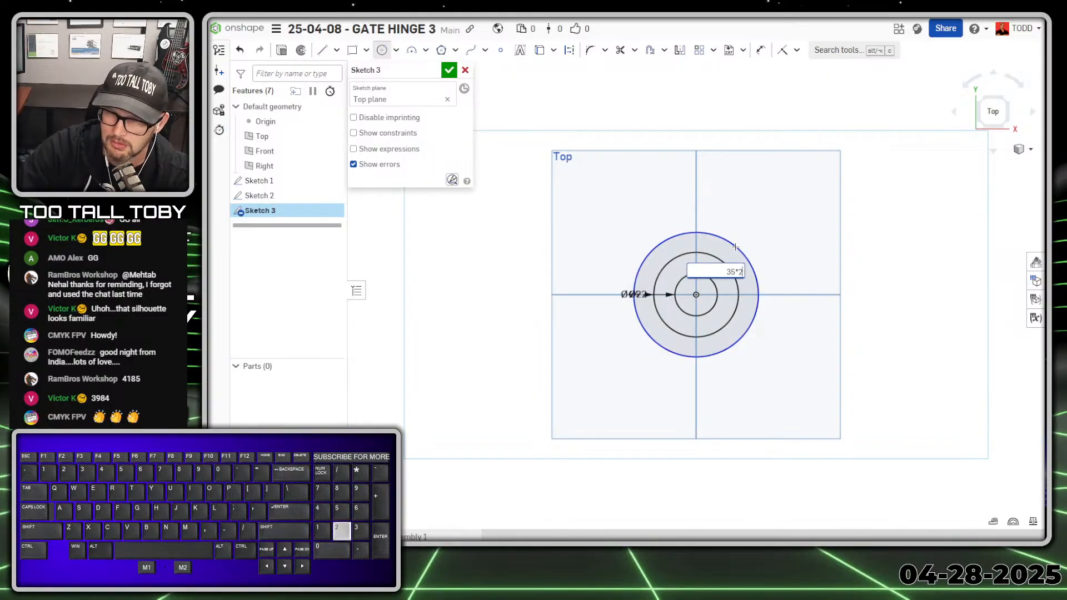
key(Return)
key(Escape)
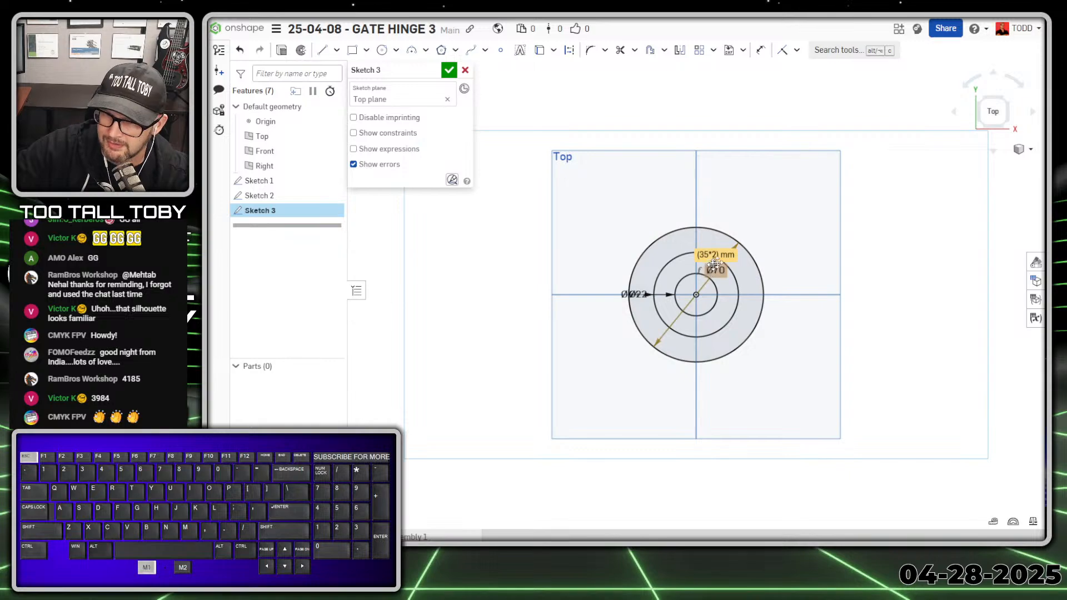
Move the three circle diameter dimensions outside the circles so their labels no longer overlap.
drag(715, 265, 805, 184)
drag(638, 293, 826, 360)
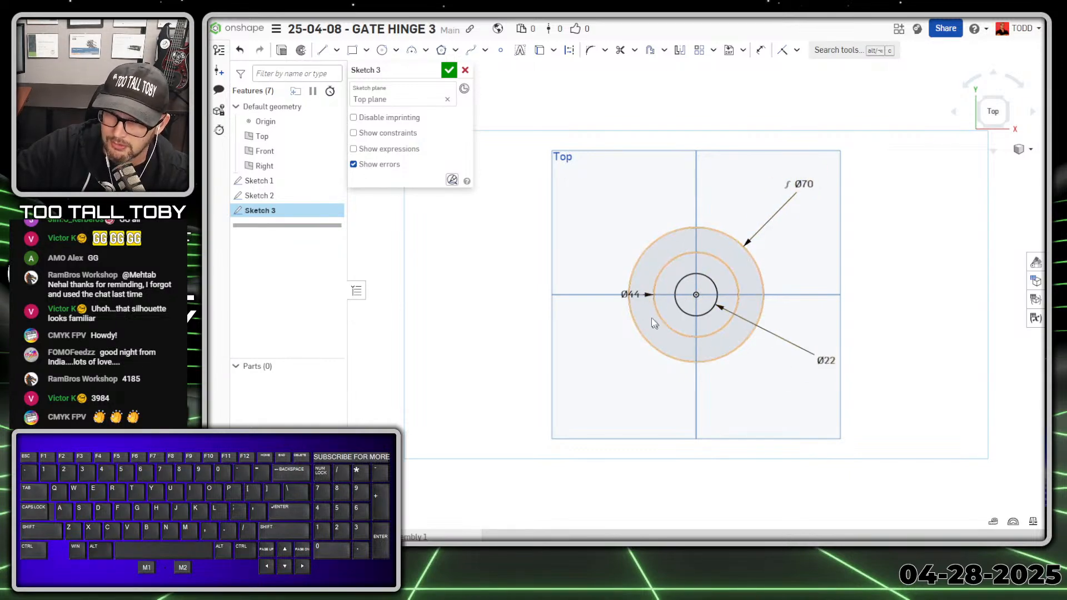
drag(630, 294, 793, 431)
Draw a 90 mm horizontal line leftward from the origin and extend it with a second collinear line 65 mm long.
scroll(677, 386, down, 3)
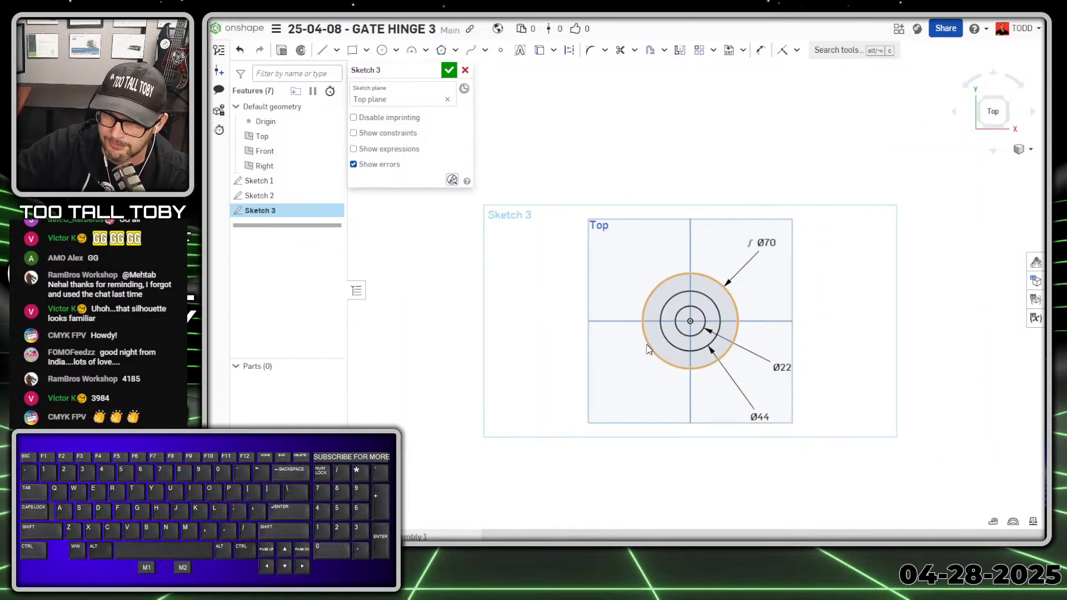
middle_drag(611, 368, 726, 334)
scroll(726, 334, down, 1)
key(s)
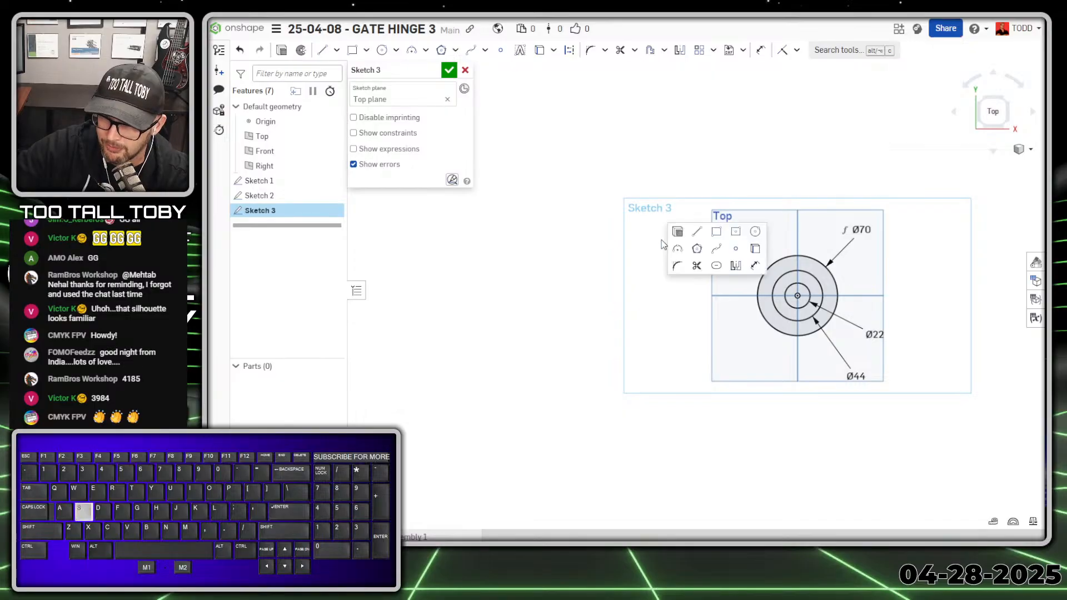
click(697, 233)
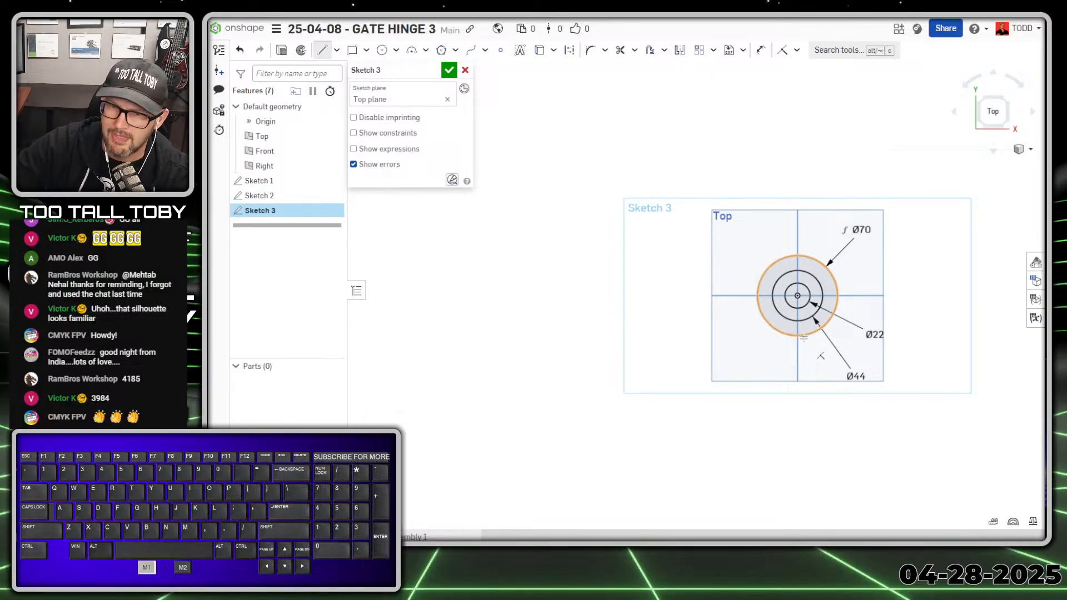
click(797, 296)
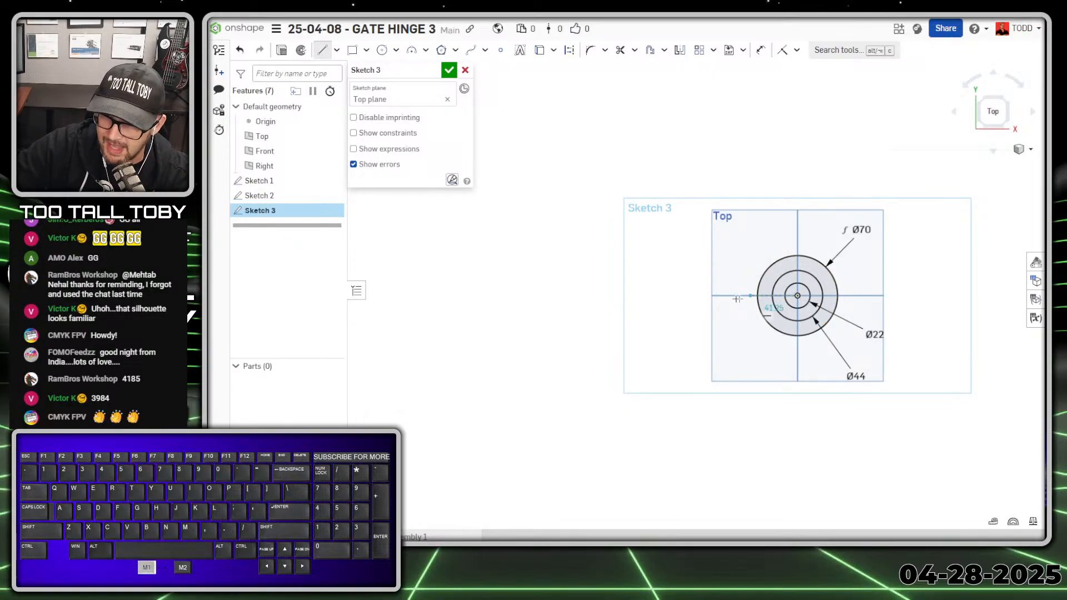
click(696, 298)
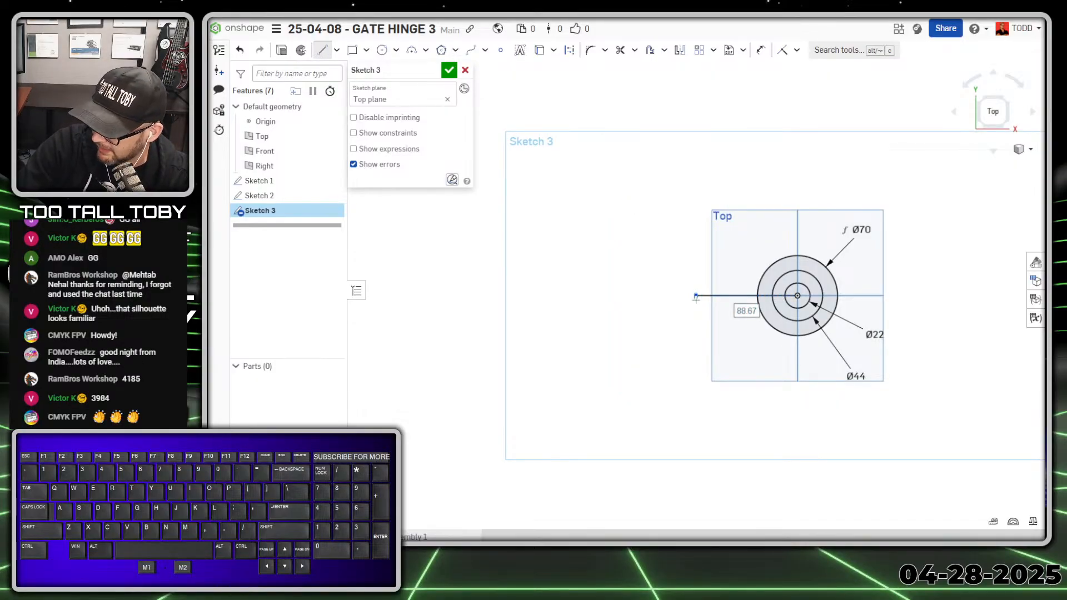
text(90)
key(Return)
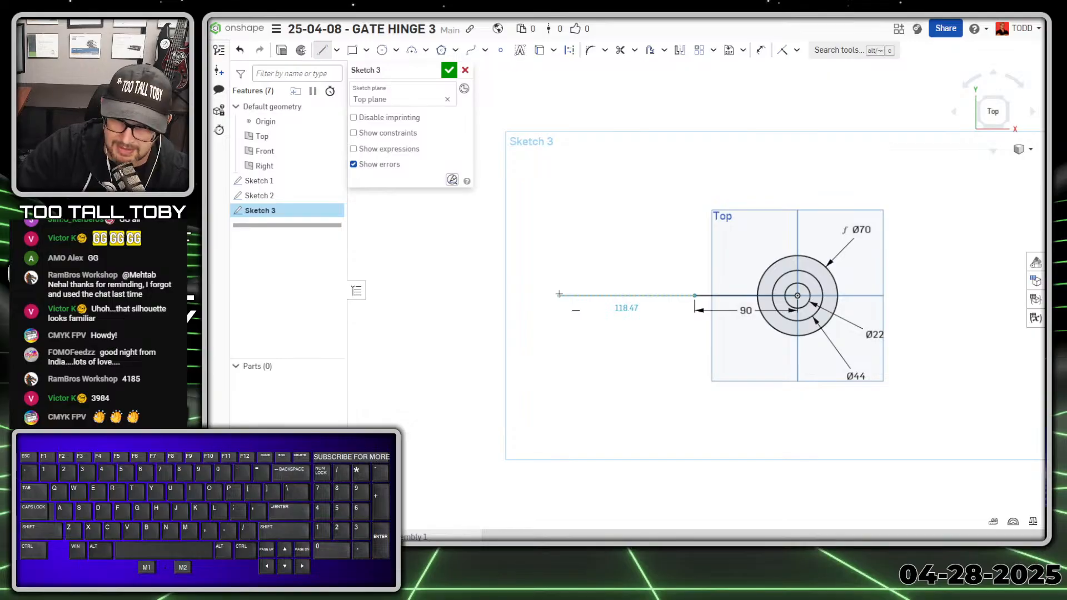
text(65)
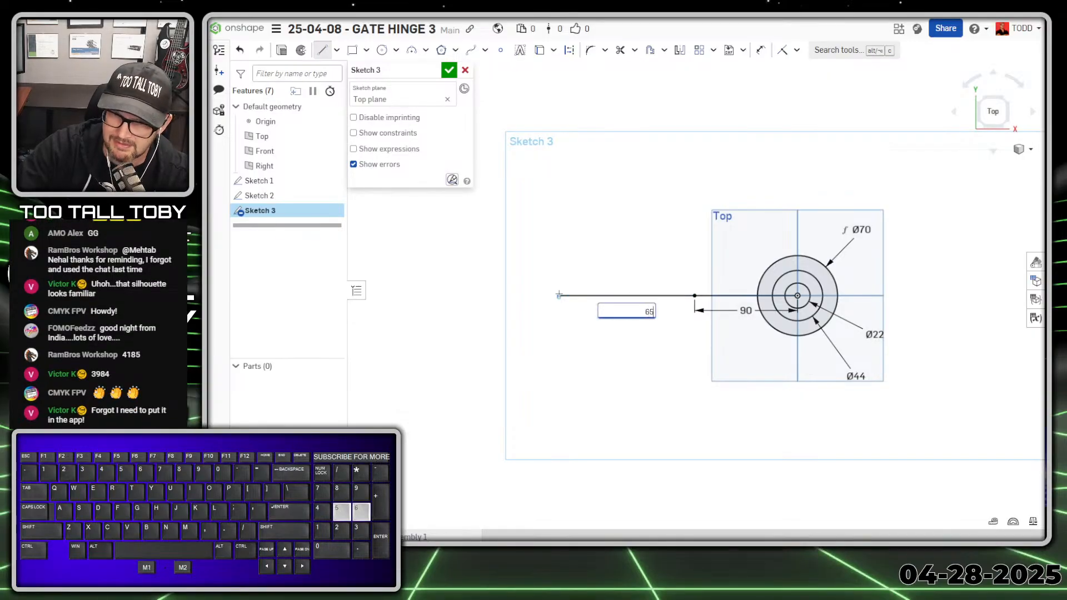
key(Return)
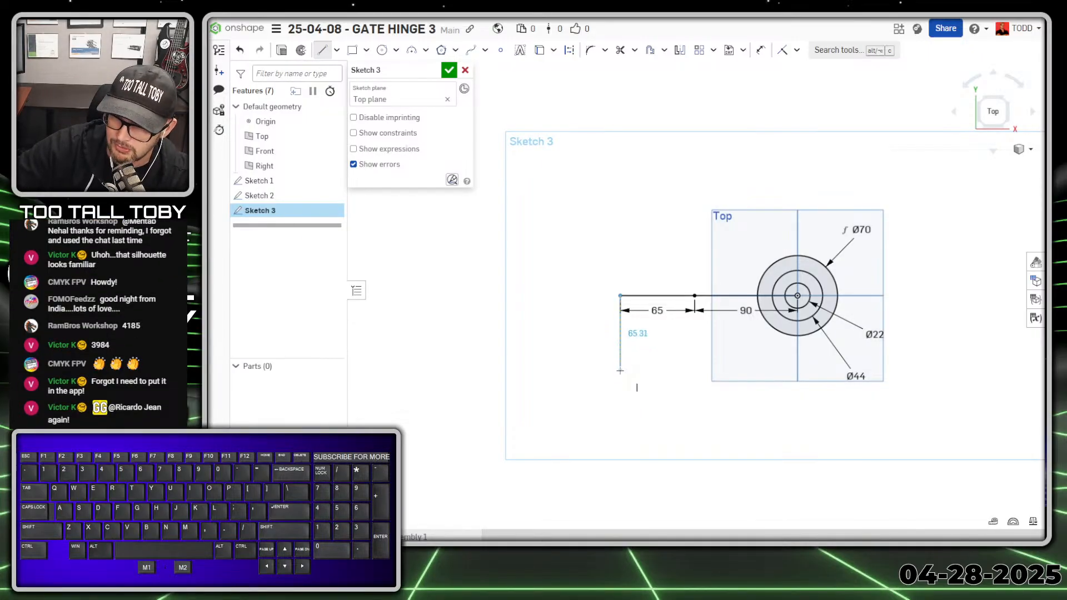
Continue the profile with a line about 66 mm down and one about 48 mm rightward, ending in a tangent arc of 170 mm radius.
click(620, 370)
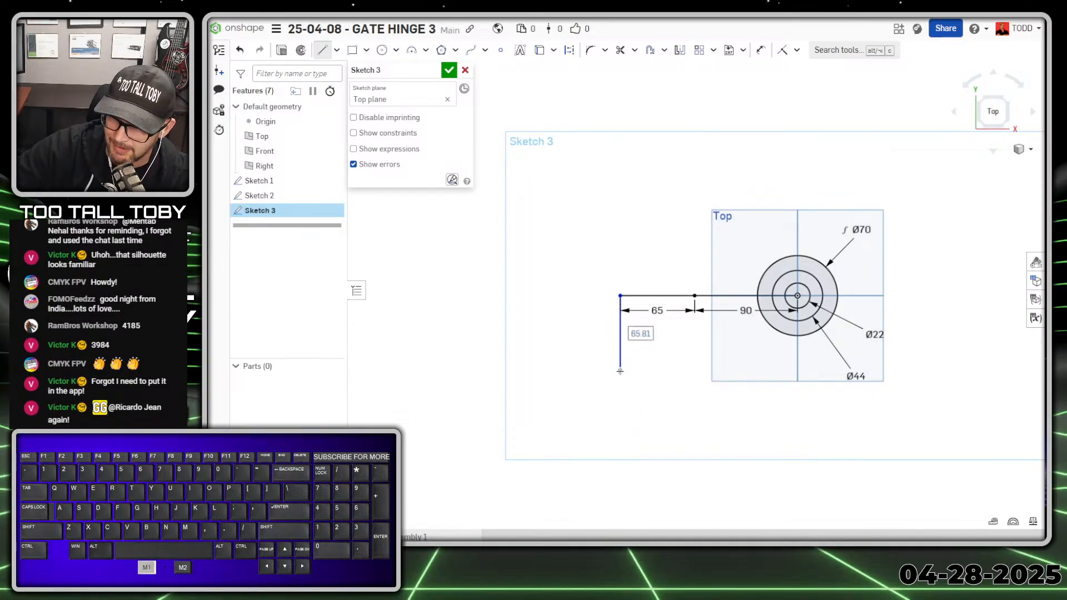
click(676, 372)
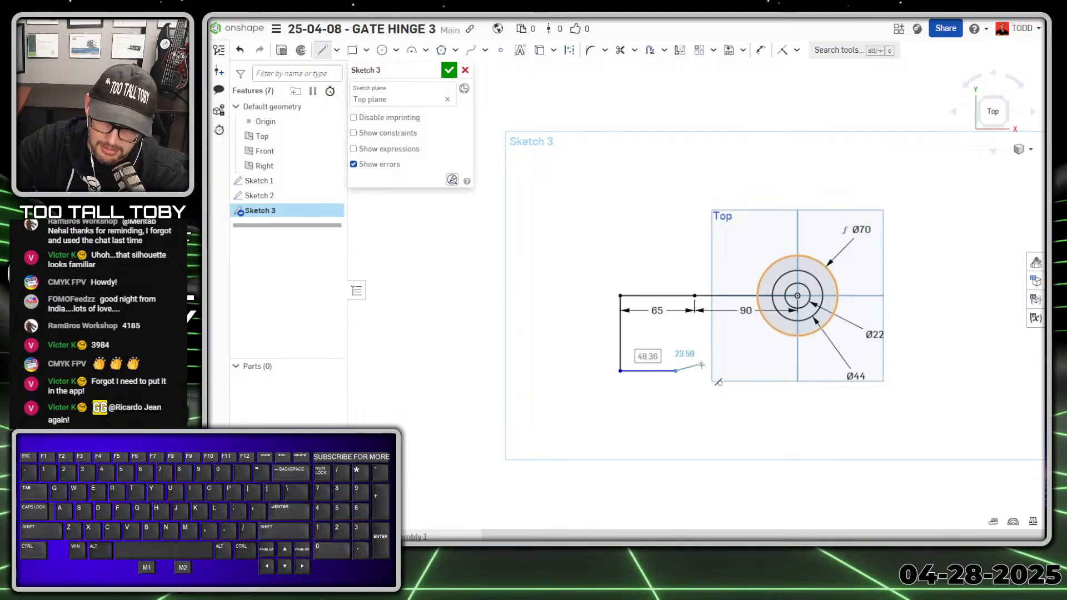
key(t)
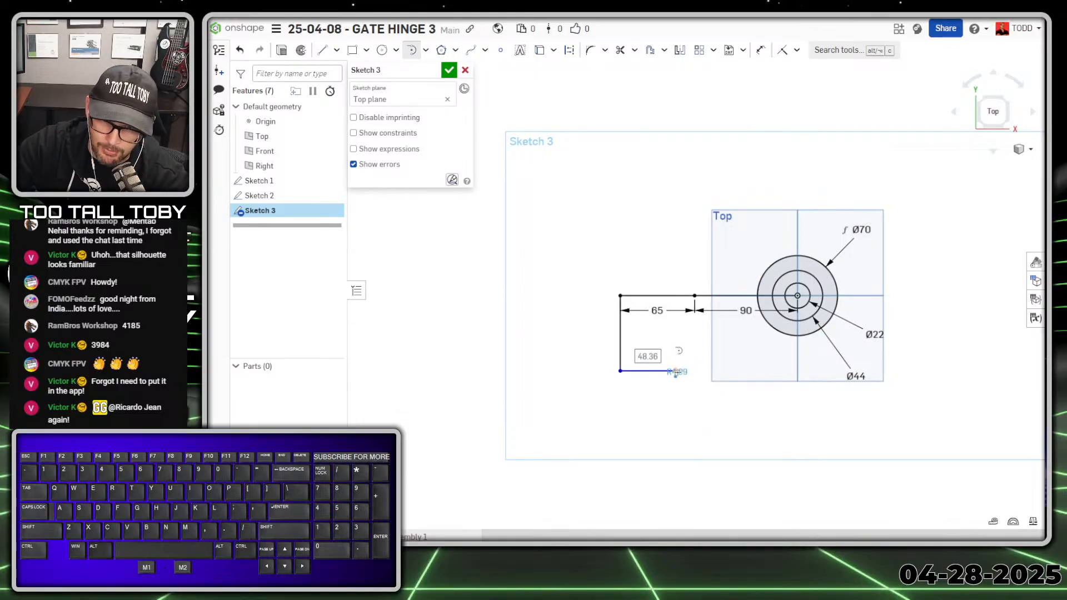
click(751, 359)
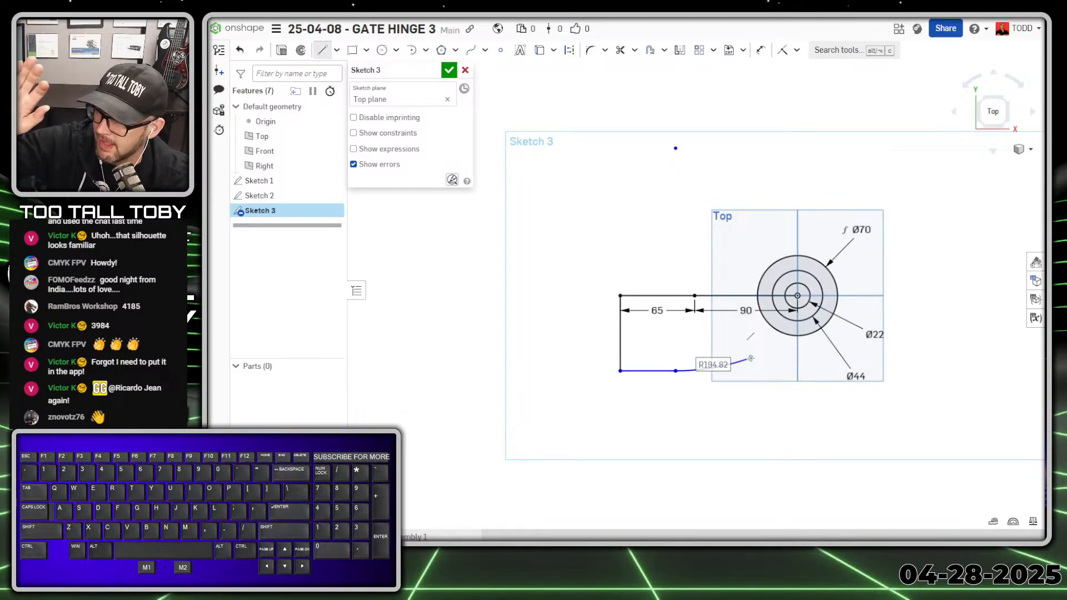
text(170)
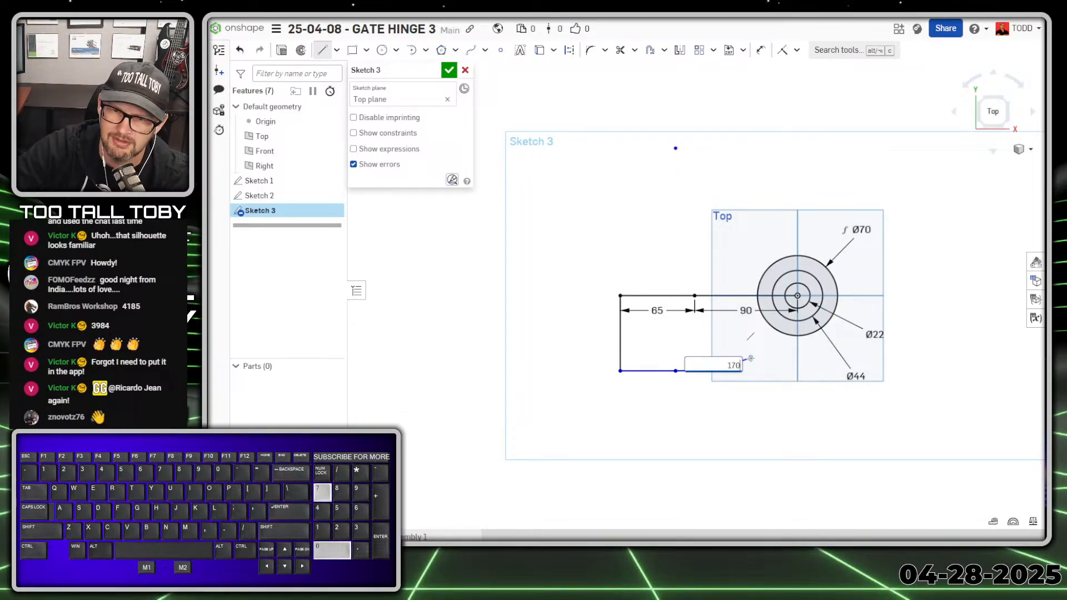
key(Return)
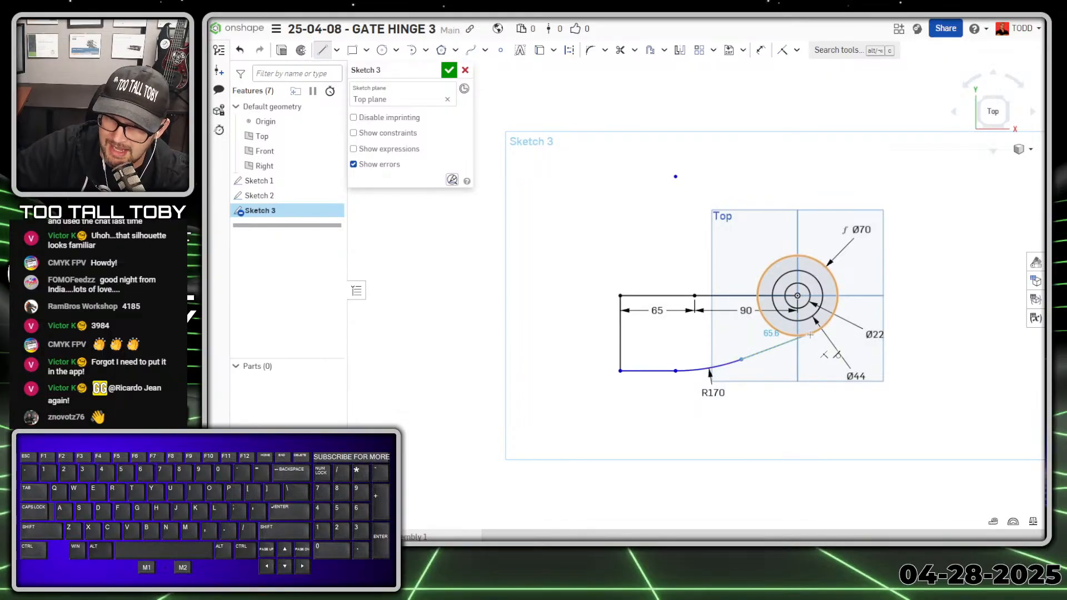
Draw a sloped line from the end of the 170 mm radius arc to the lower edge of the 70 mm circle.
scroll(812, 333, up, 5)
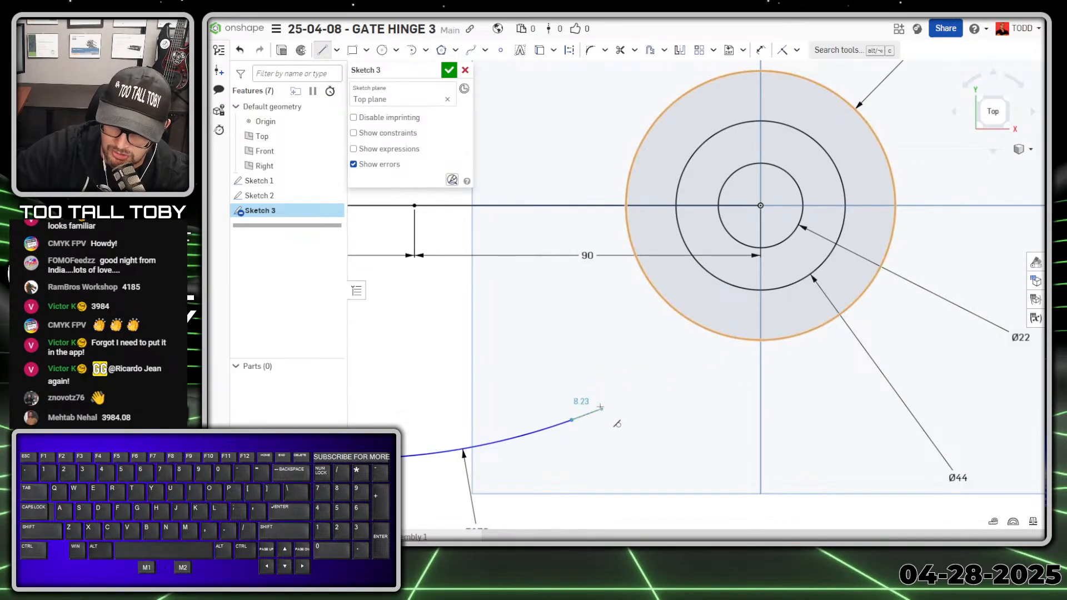
key(t)
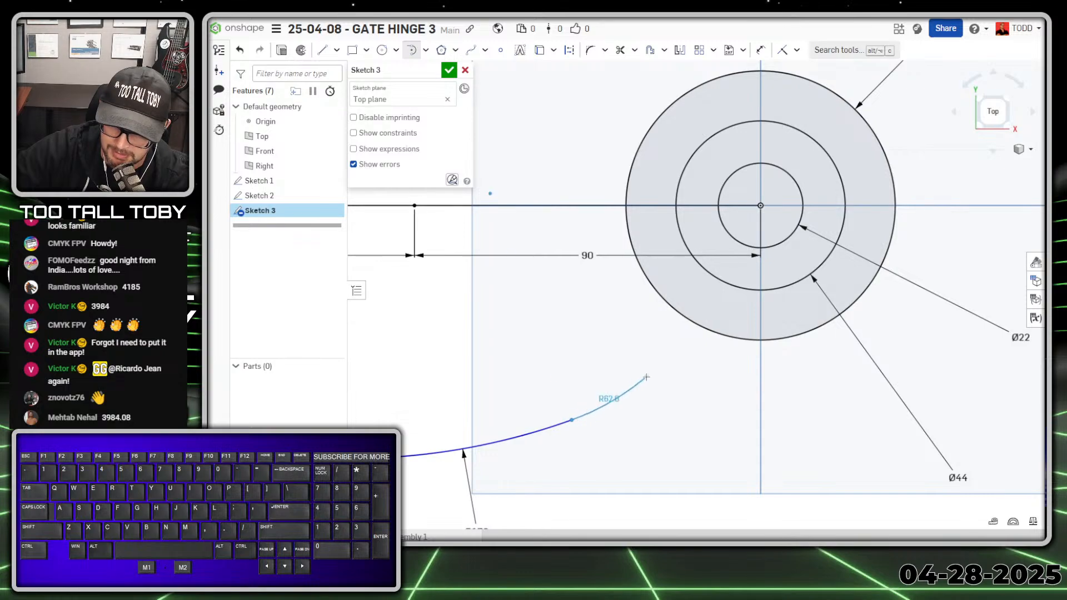
key(l)
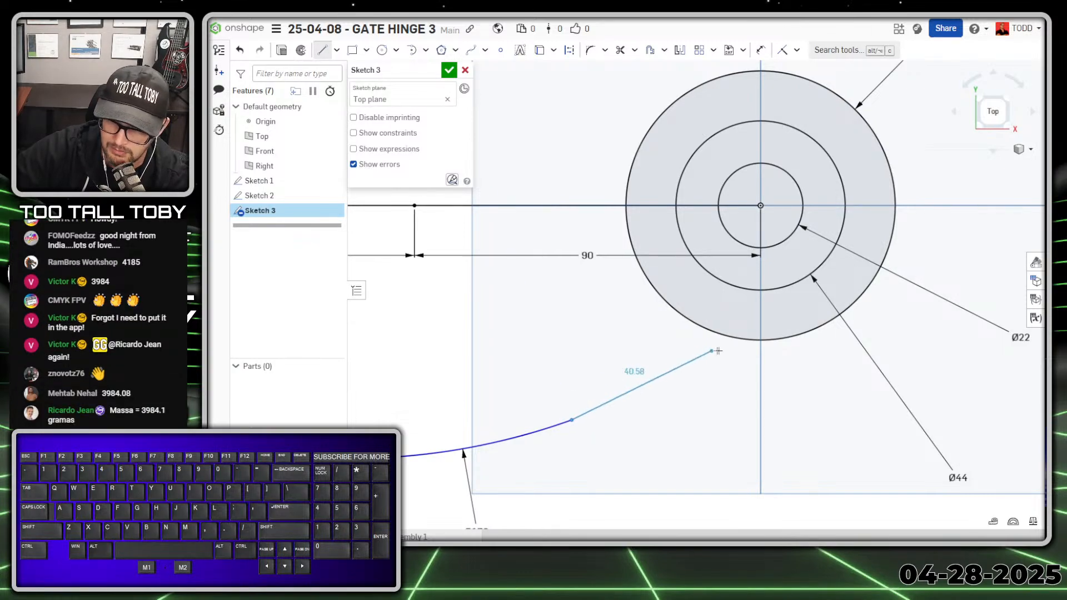
click(806, 334)
key(Escape)
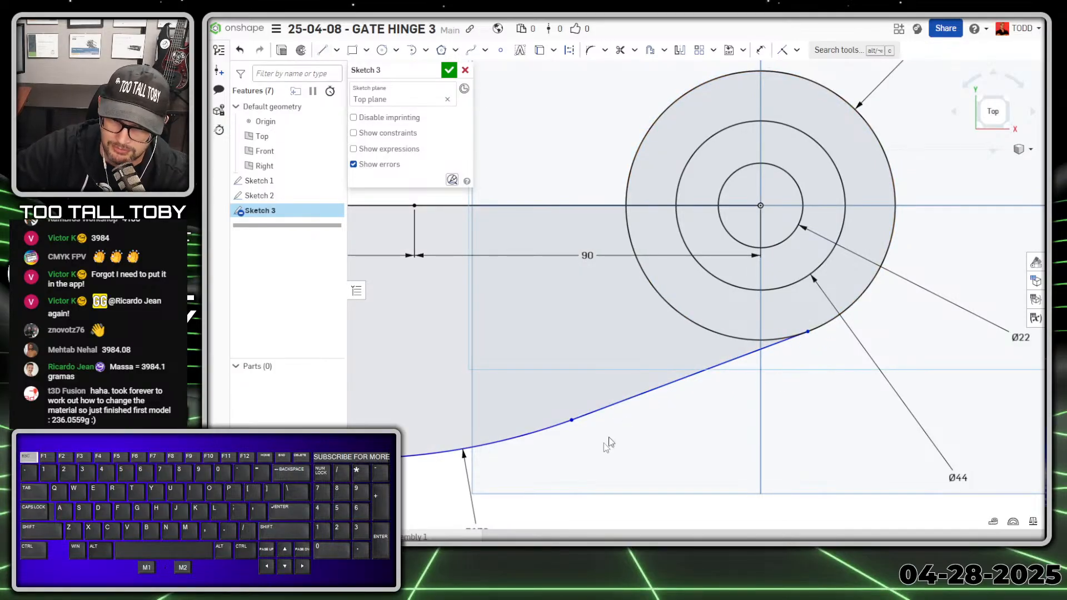
Make the sloped line tangent to both the 170 mm radius arc and the 70 mm circle.
click(603, 412)
click(553, 426)
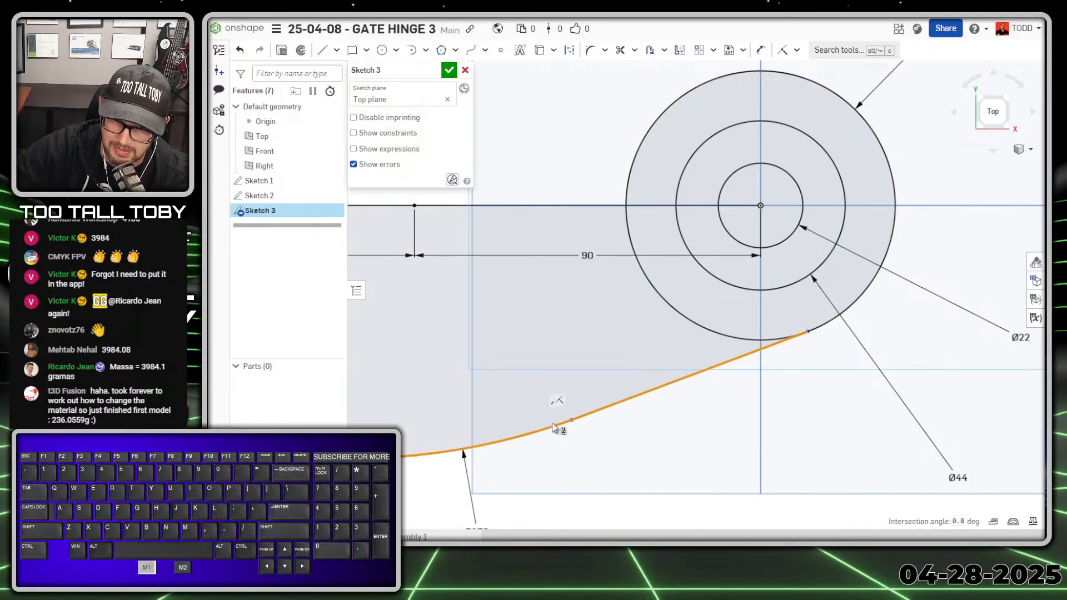
key(y)
key(t)
key(Escape)
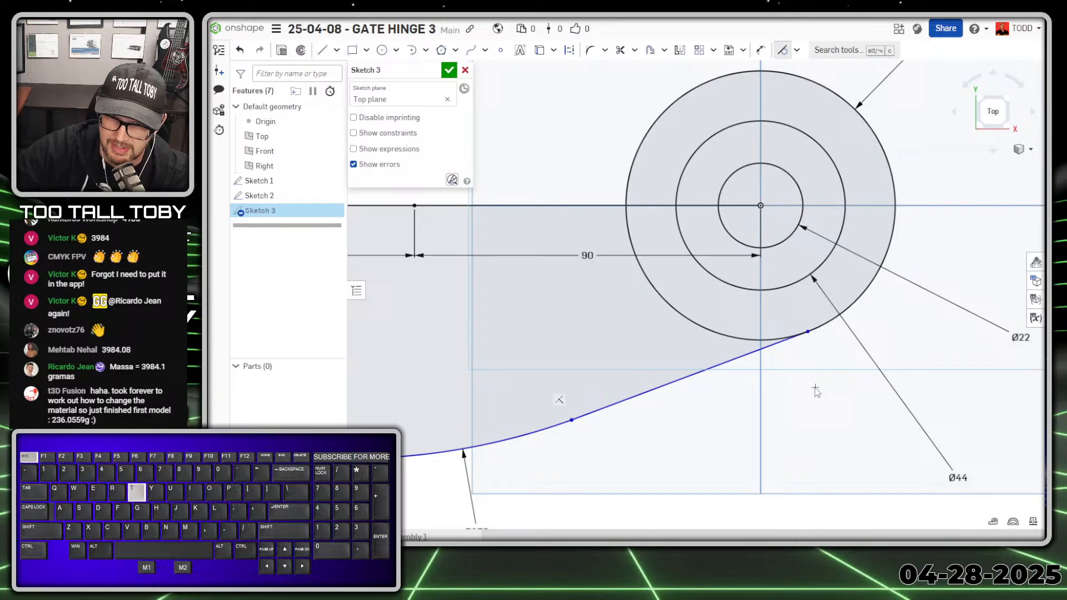
click(754, 357)
click(832, 324)
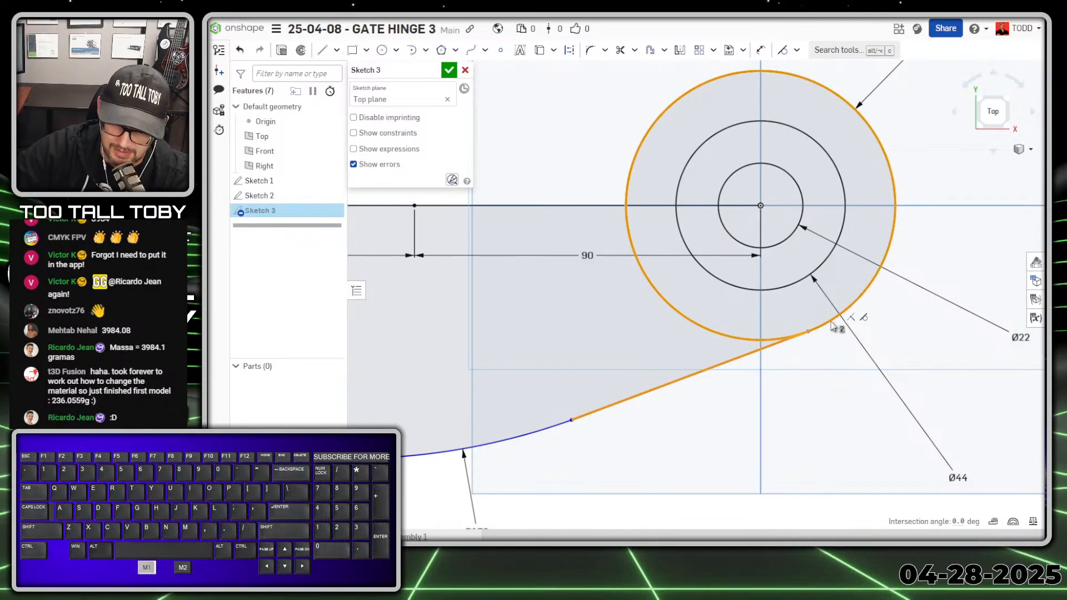
key(t)
key(Escape)
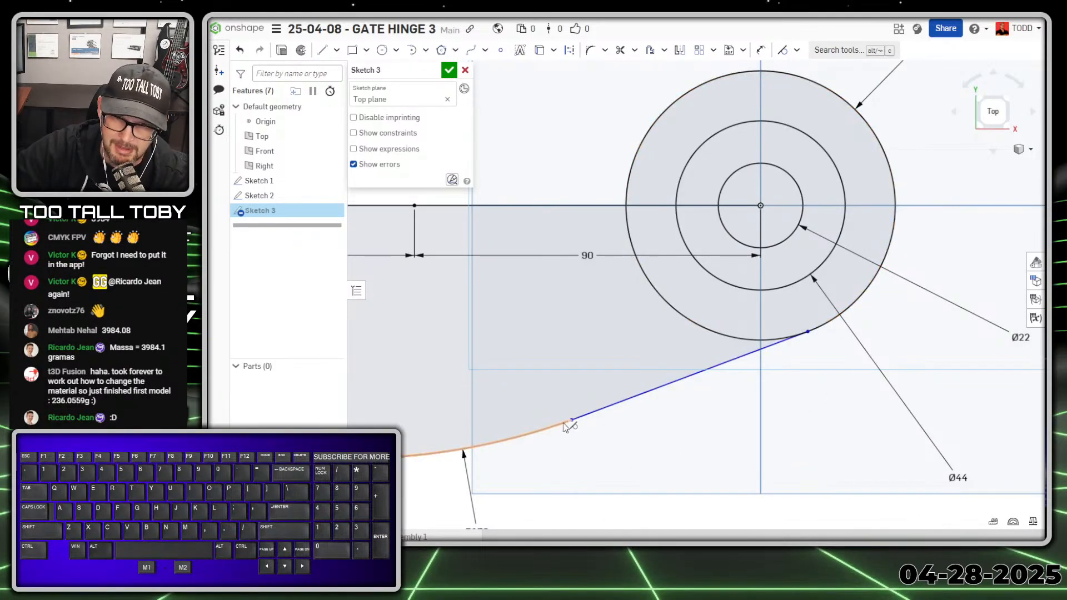
Convert the 65 mm and 90 mm horizontal lines to construction geometry.
scroll(593, 419, down, 5)
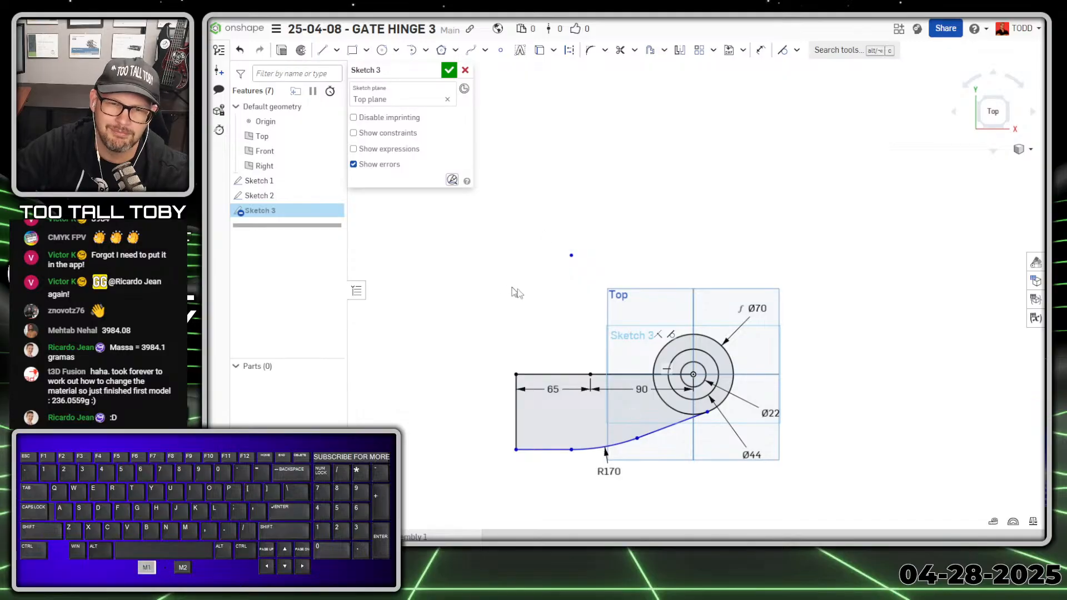
click(570, 377)
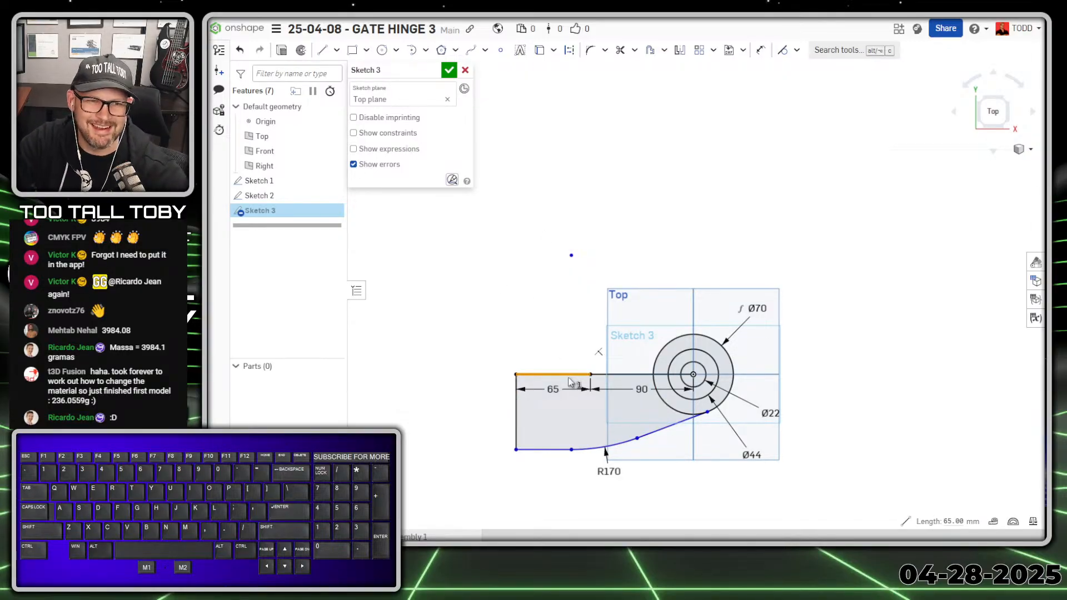
key(q)
click(626, 374)
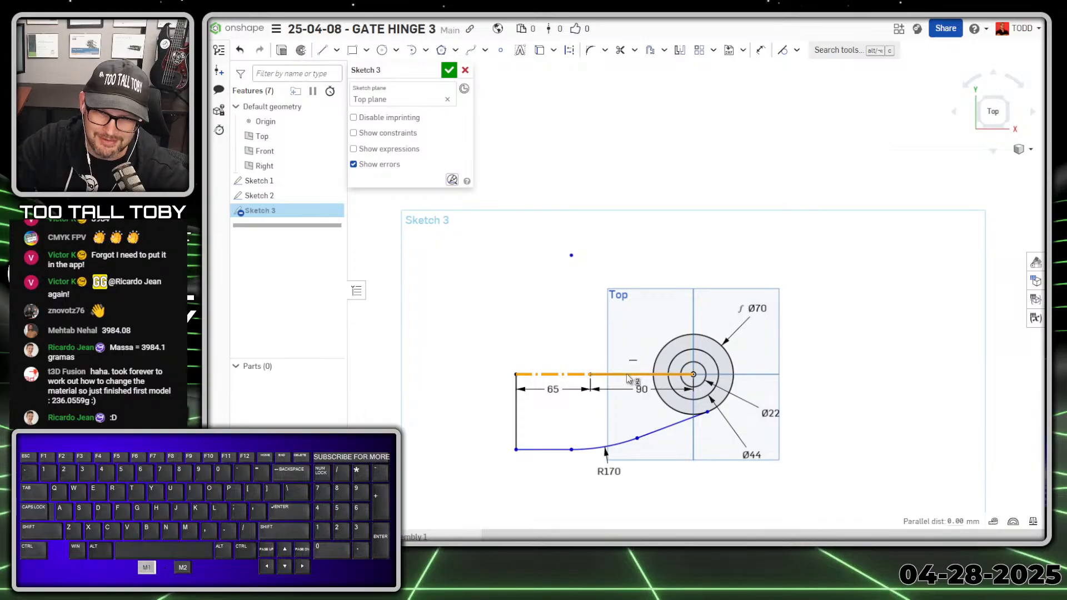
key(q)
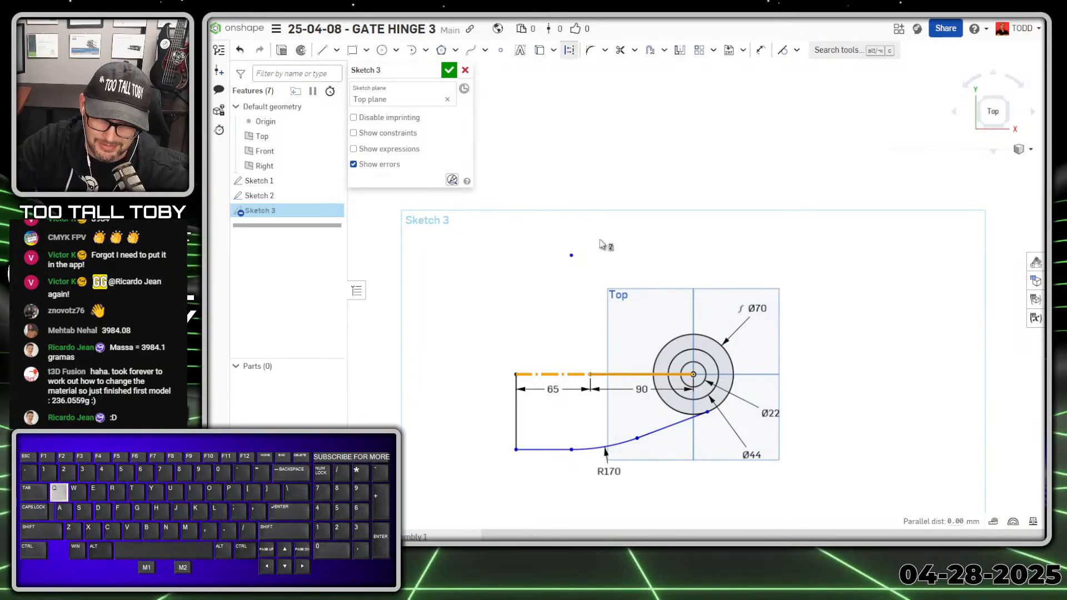
click(598, 199)
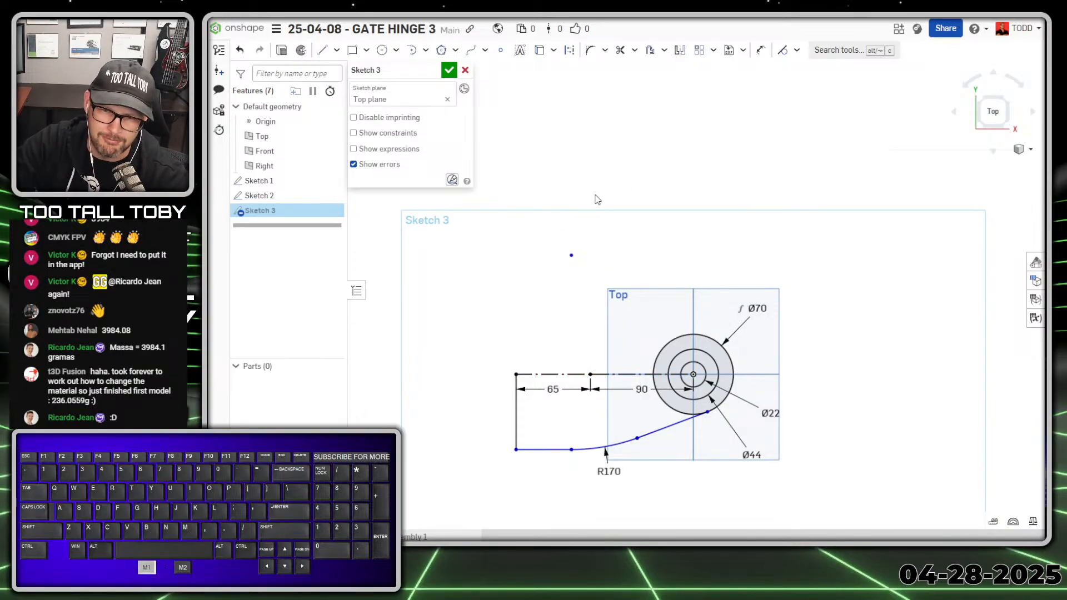
Mirror the sloped line, the 170 mm radius arc, the lower horizontal line and the vertical end line about the construction centerline.
click(653, 433)
click(594, 449)
click(556, 450)
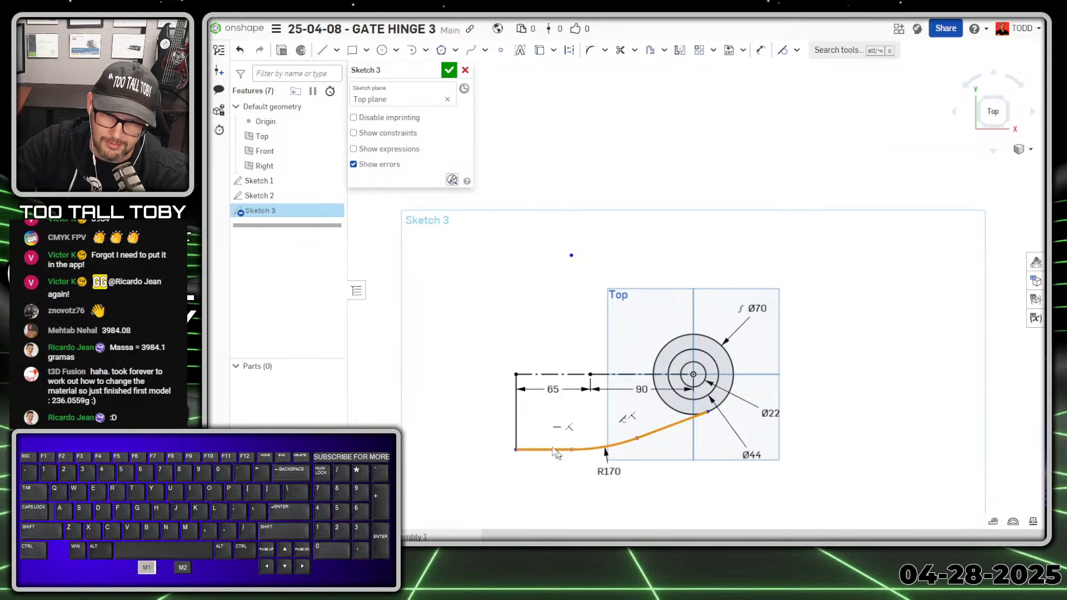
click(517, 417)
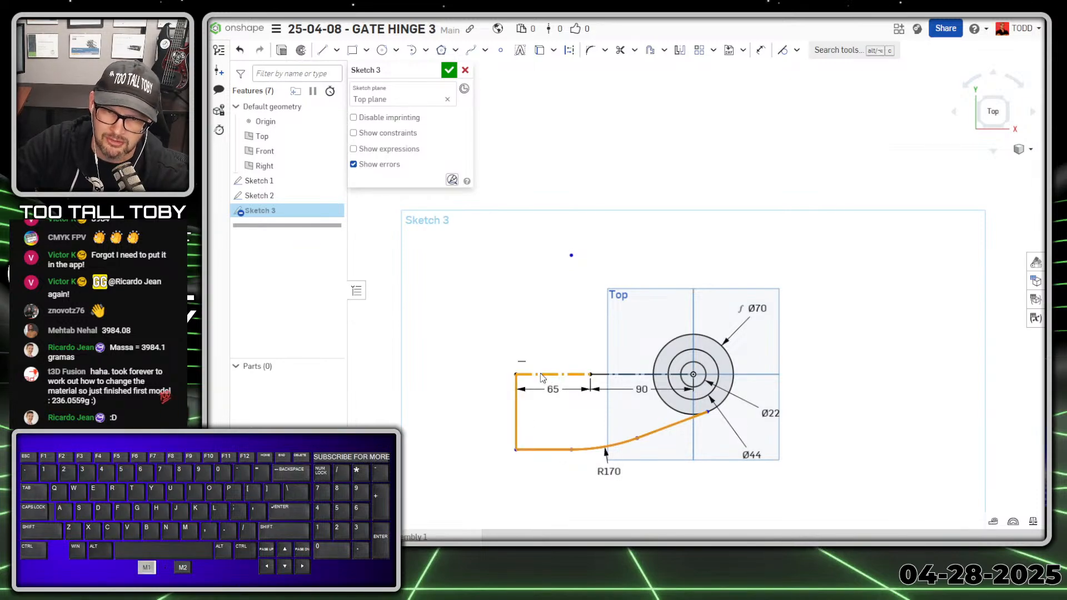
click(680, 51)
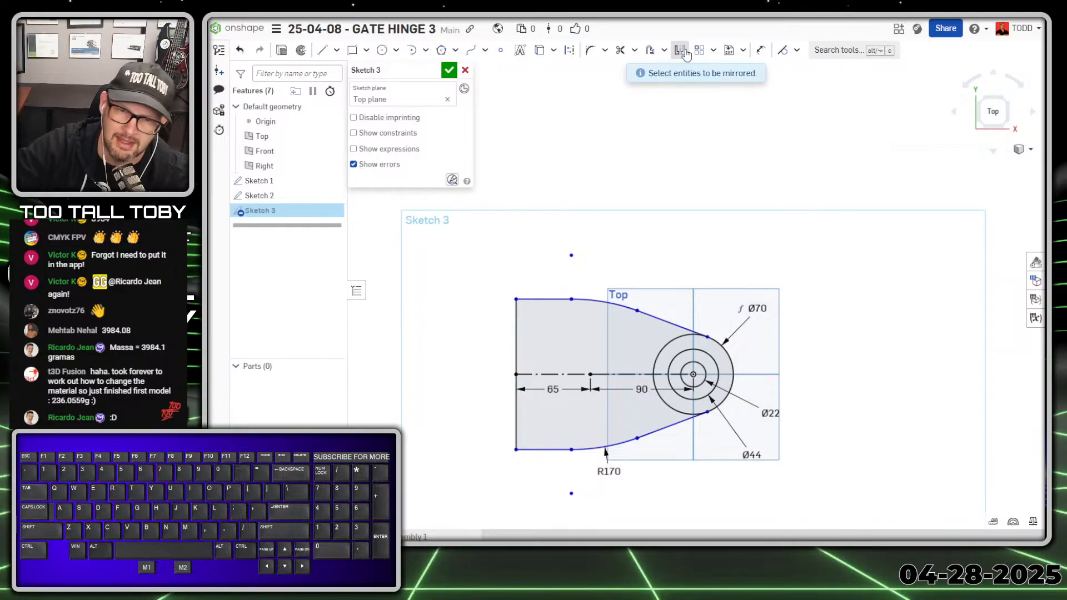
Sketch an open-ended slot from the vertical end line: a 65 mm horizontal line, a tangent arc of about 26 mm radius, and a parallel line back.
scroll(553, 401, up, 4)
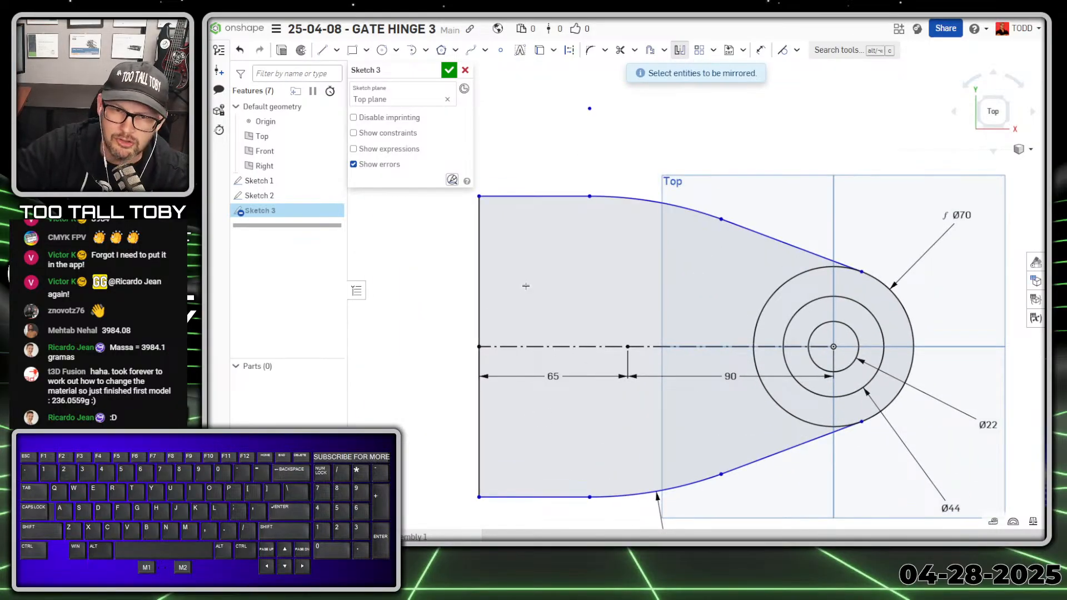
key(s)
click(563, 282)
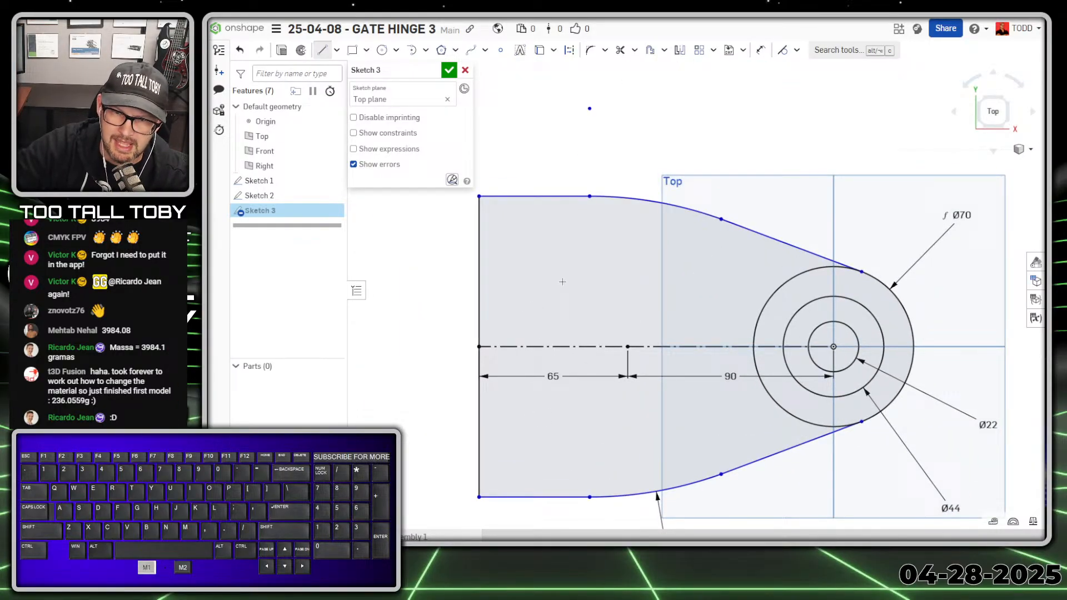
click(480, 306)
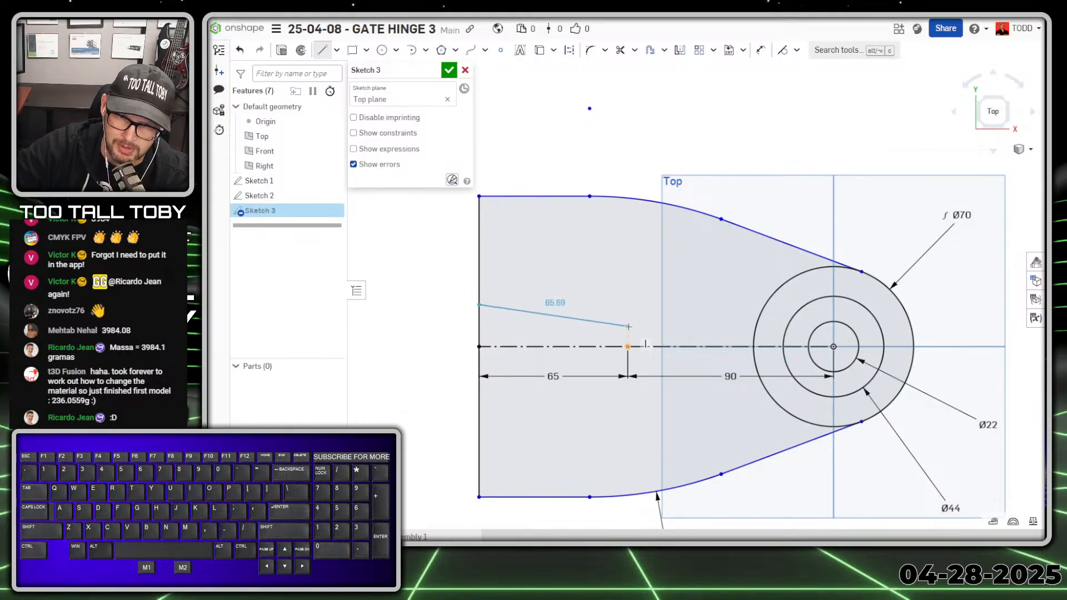
click(631, 304)
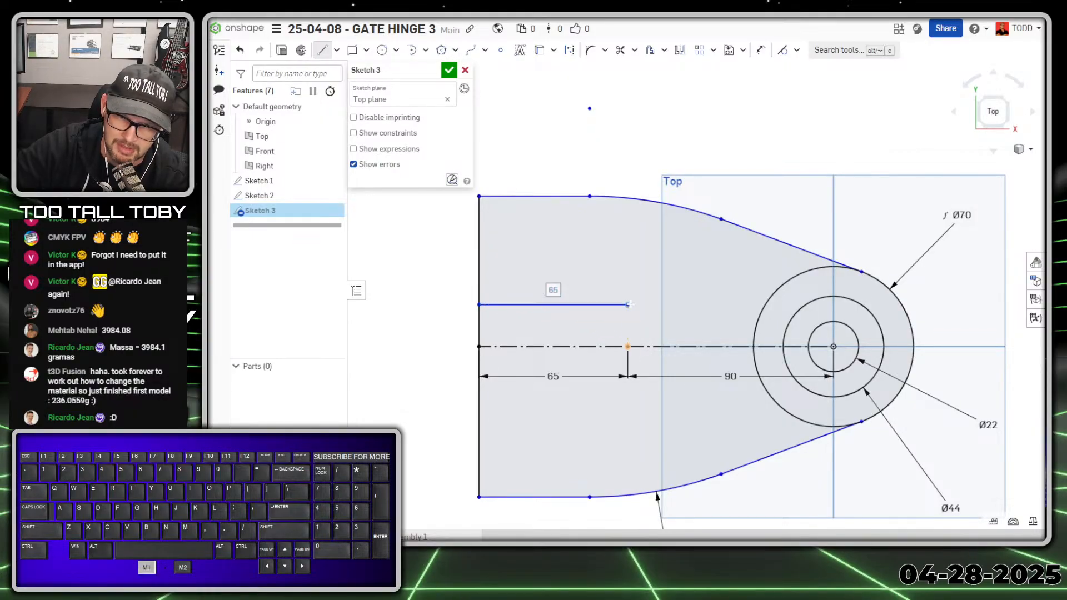
key(t)
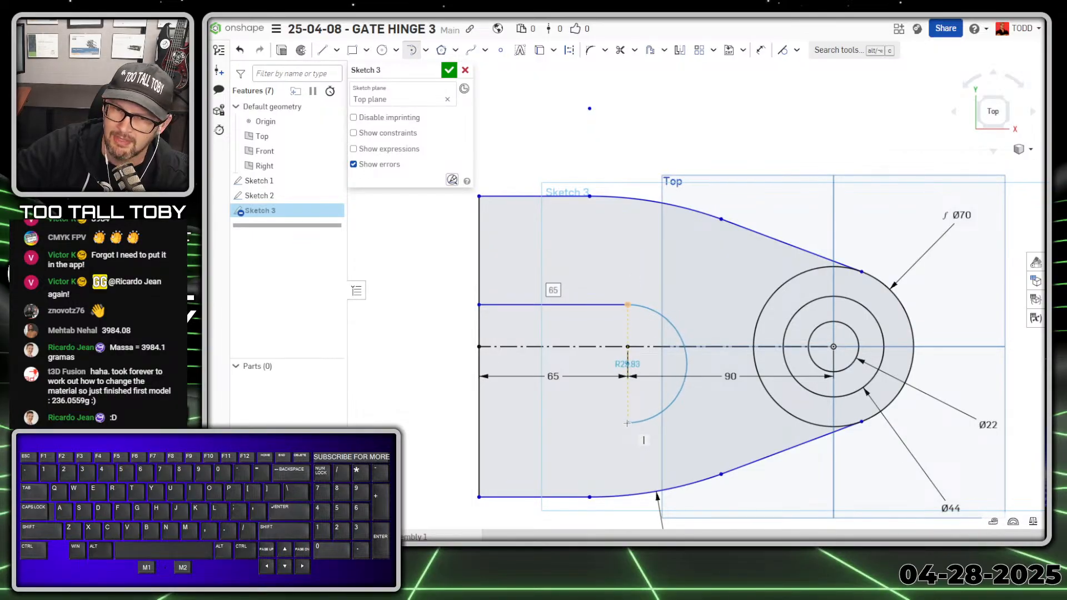
click(627, 424)
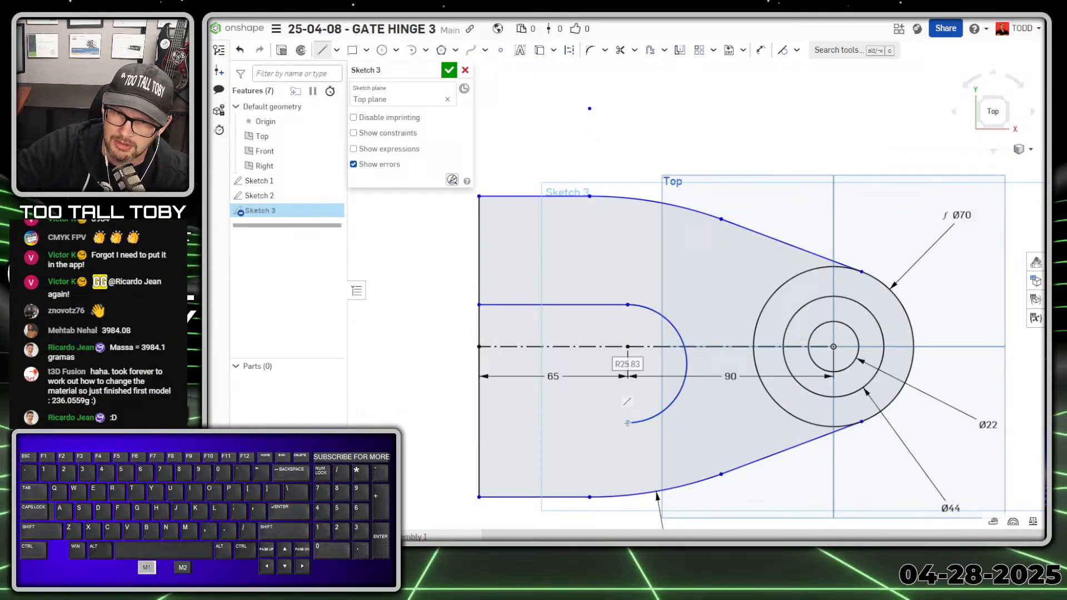
click(478, 424)
key(Escape)
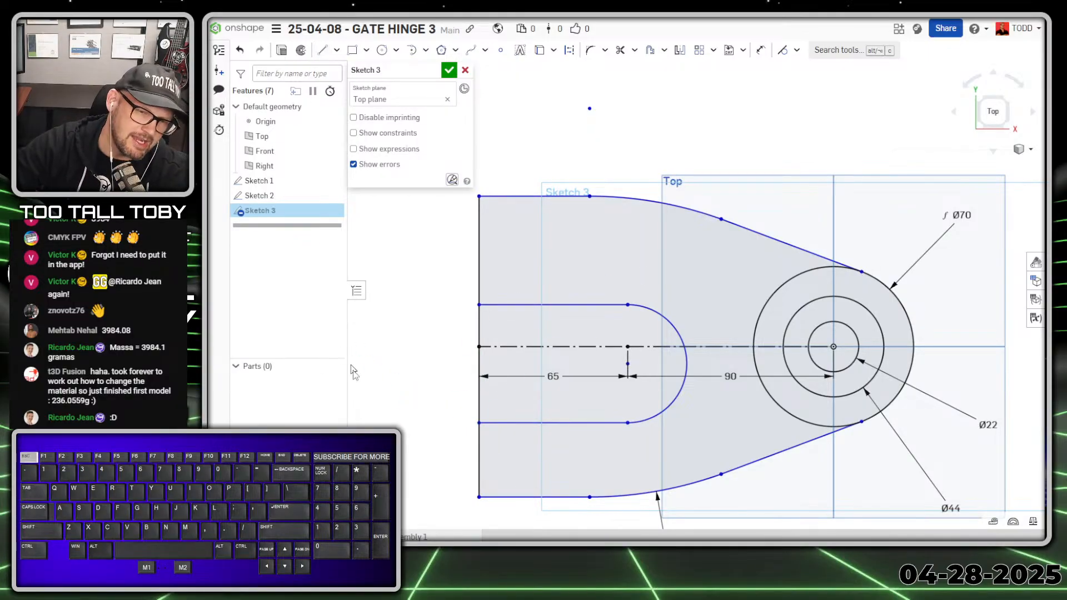
Make the slot arc's center coincident with the shared endpoint of the 65 mm and 90 mm construction lines.
click(627, 365)
click(627, 346)
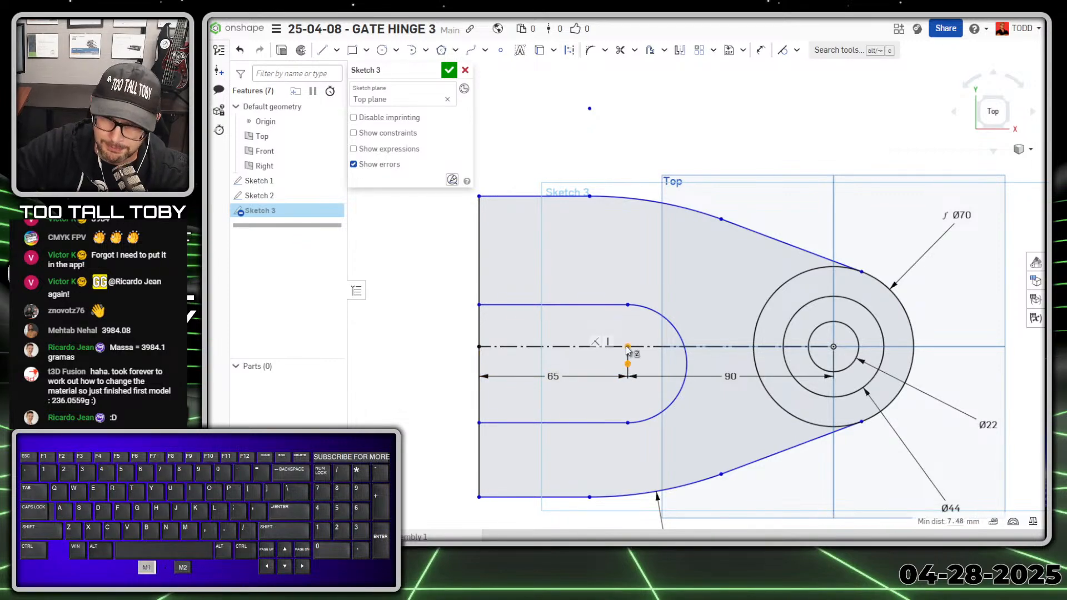
key(i)
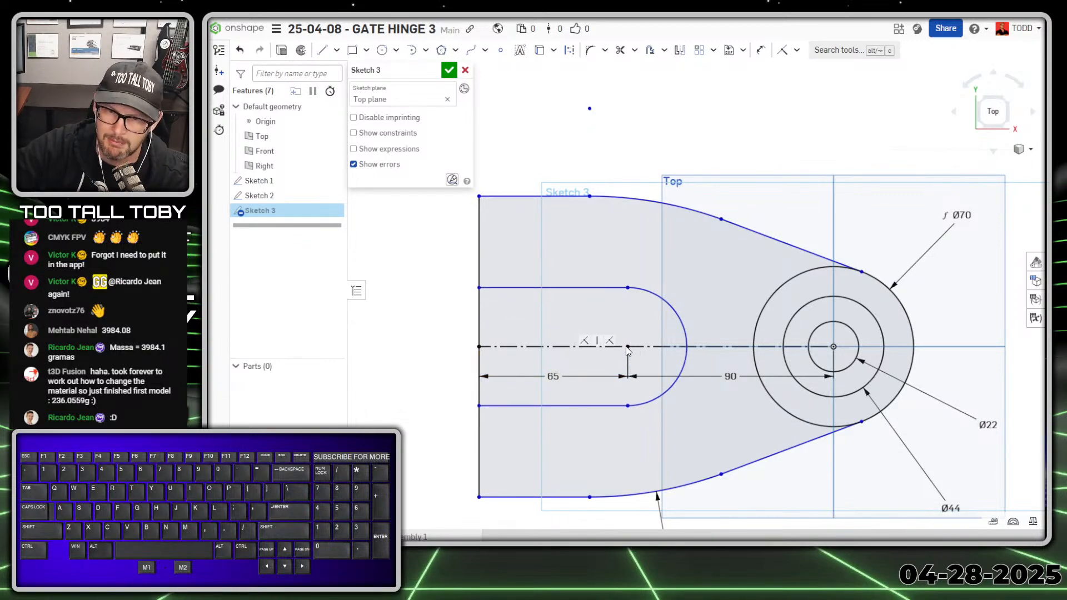
Dimension the slot width between its two horizontal lines as 38 mm.
key(s)
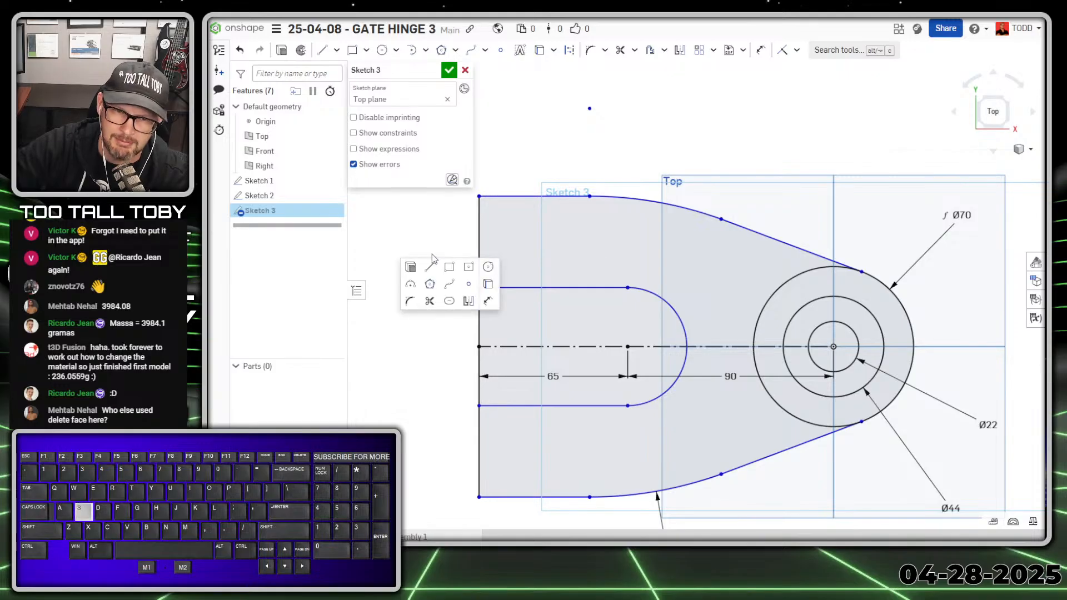
click(488, 301)
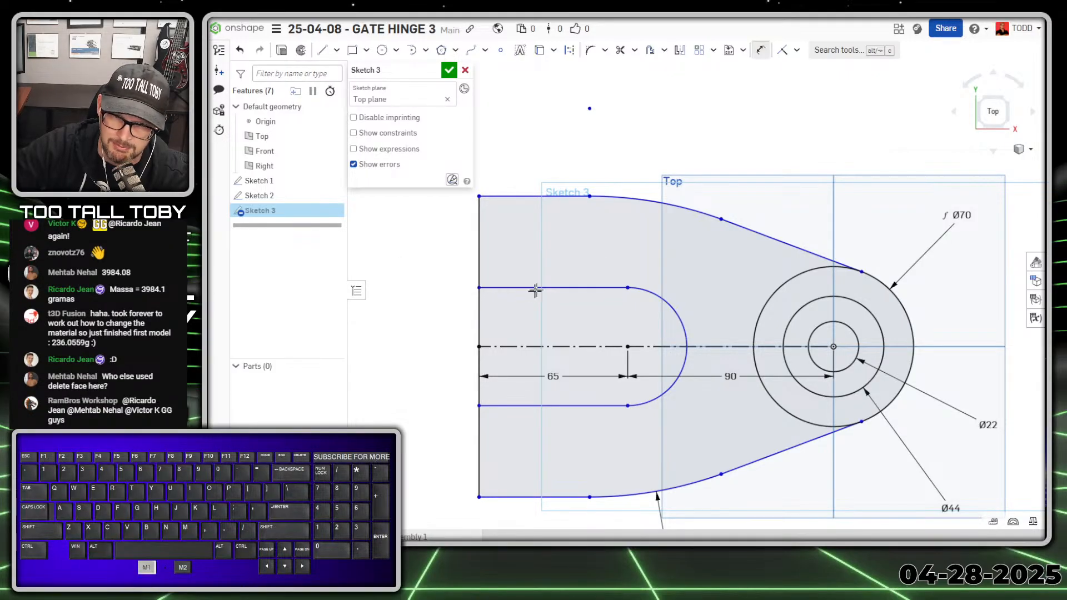
click(533, 288)
click(537, 406)
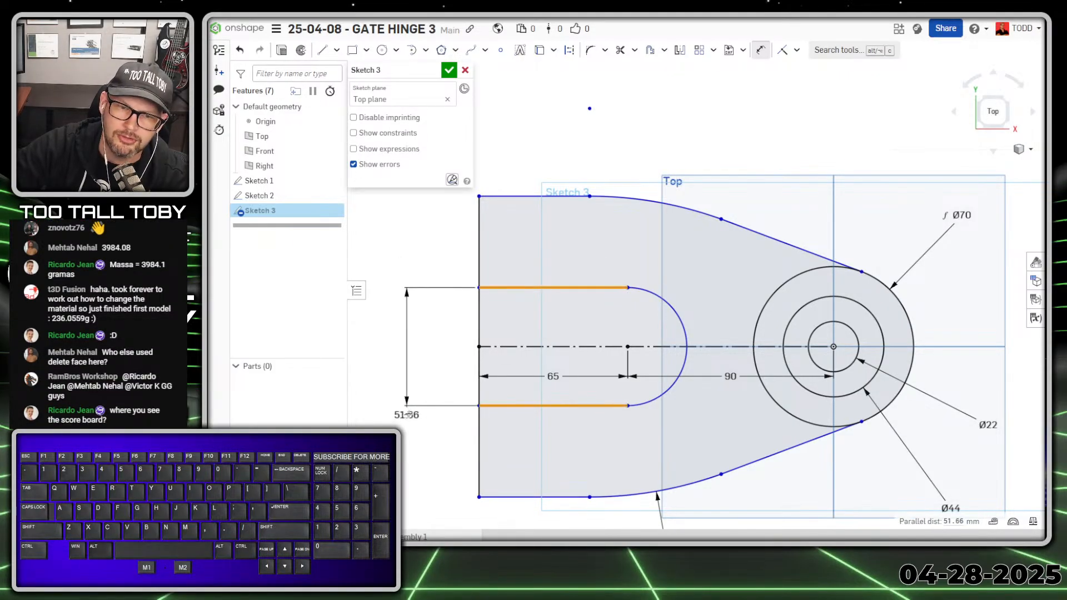
click(413, 348)
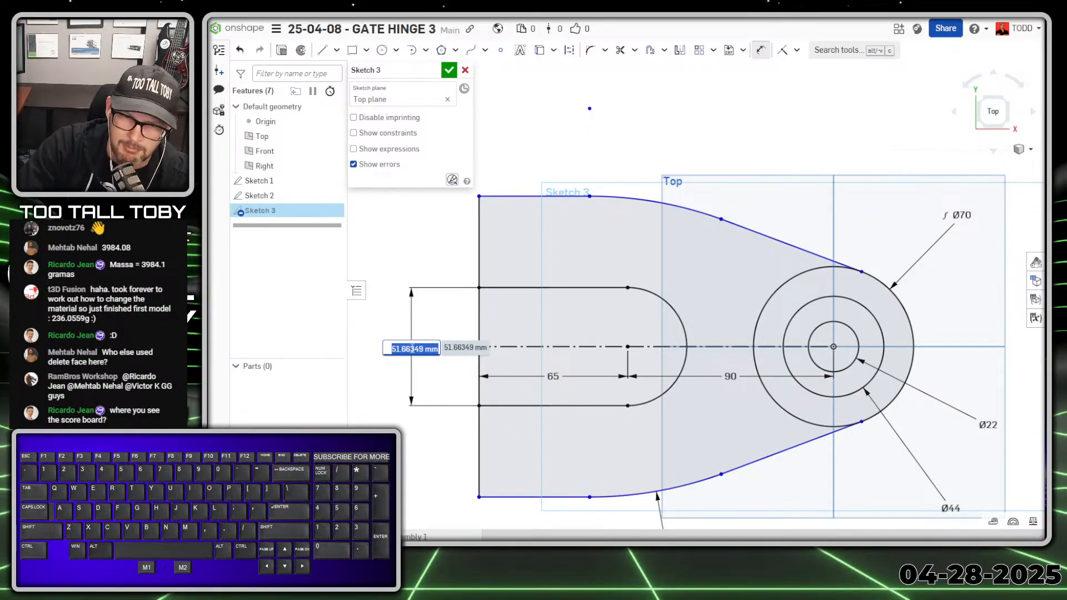
text(38)
key(Return)
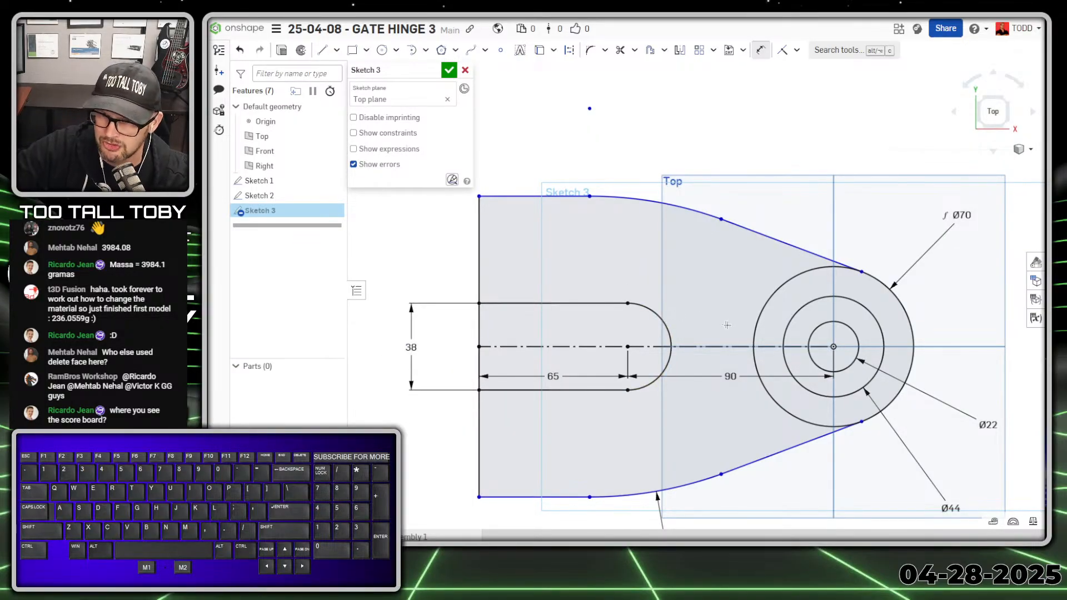
Dimension the overall profile width between the outer horizontal lines as 130 mm.
scroll(705, 461, down, 2)
click(583, 273)
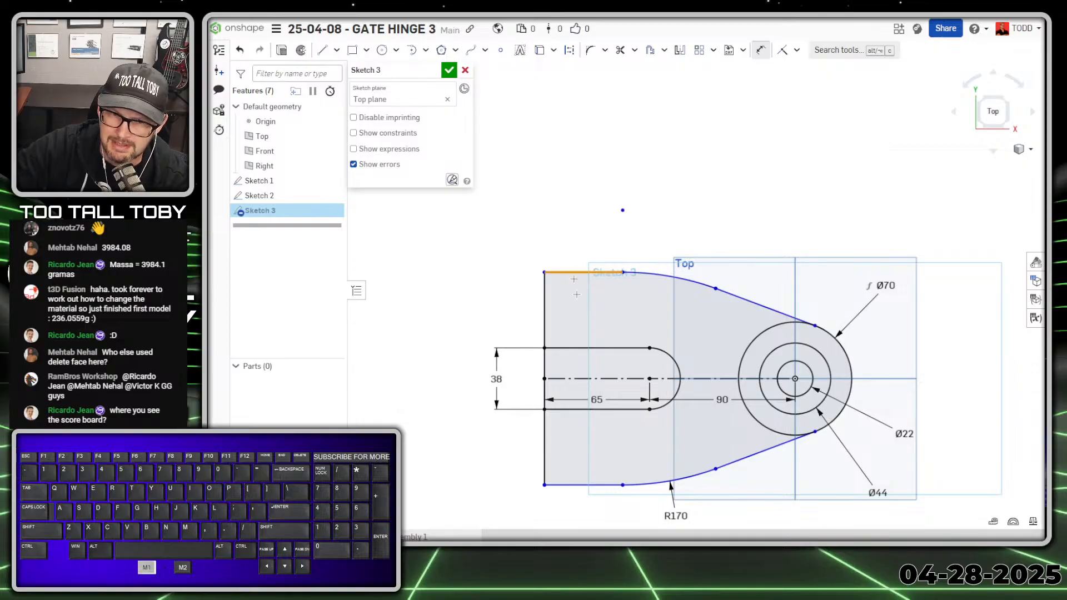
click(572, 485)
click(443, 393)
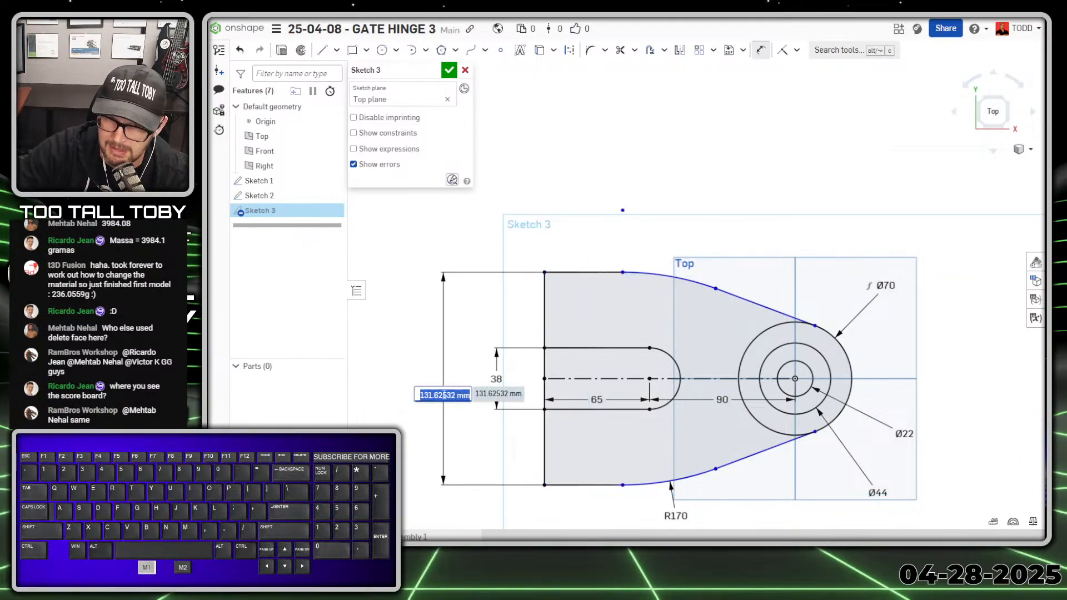
text(130)
key(Return)
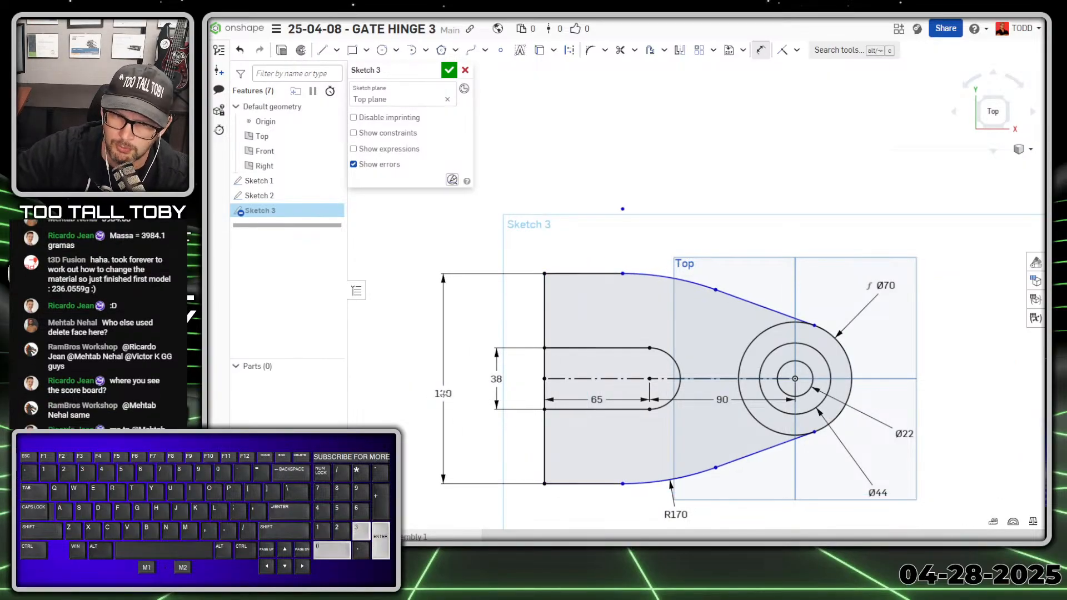
Dimension the angle between the two sloped lines as 45 degrees.
click(736, 300)
click(750, 460)
click(714, 433)
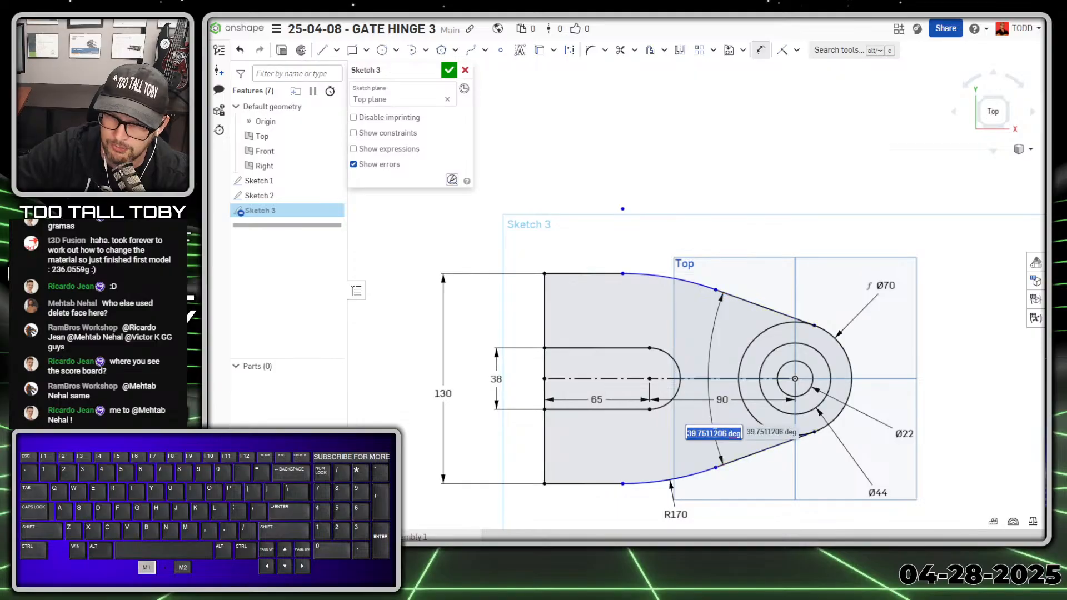
text(45)
key(Return)
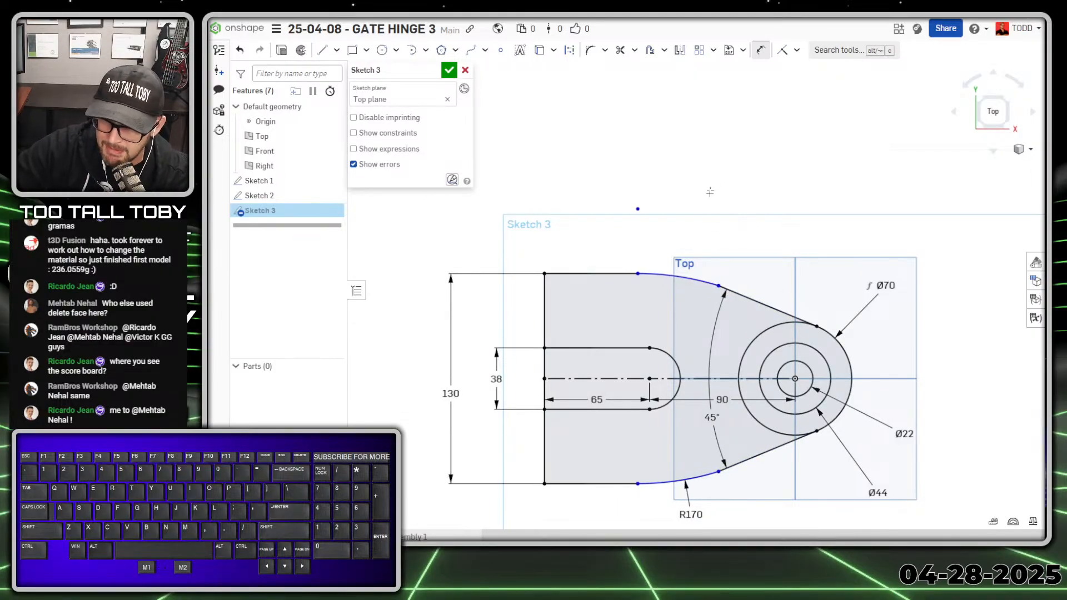
key(Escape)
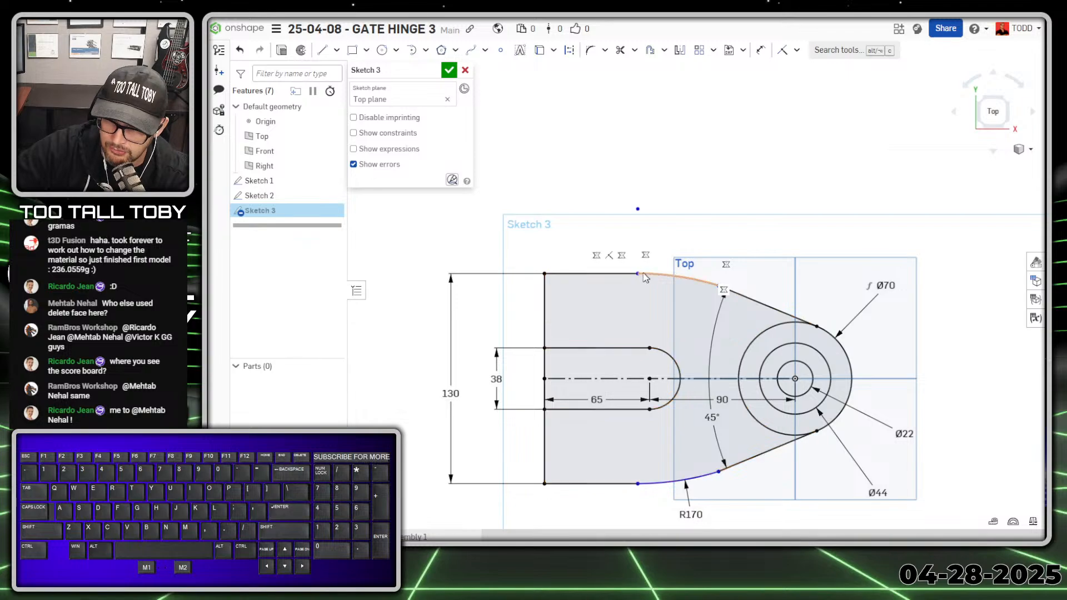
mouse_move(642, 278)
mouse_down()
mouse_move(687, 279)
mouse_move(629, 283)
mouse_move(637, 288)
mouse_up()
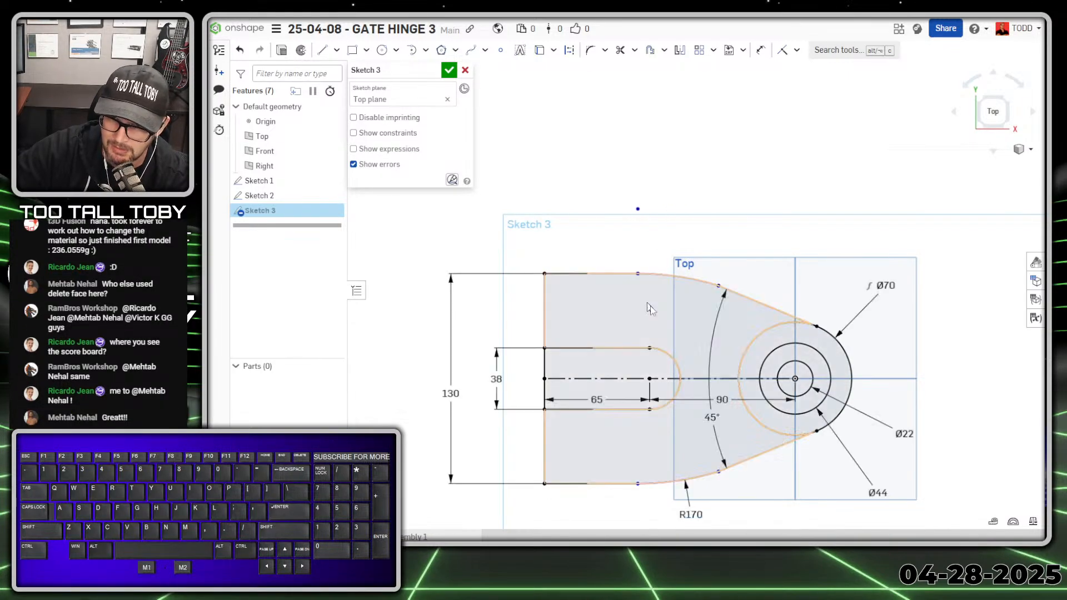
click(751, 300)
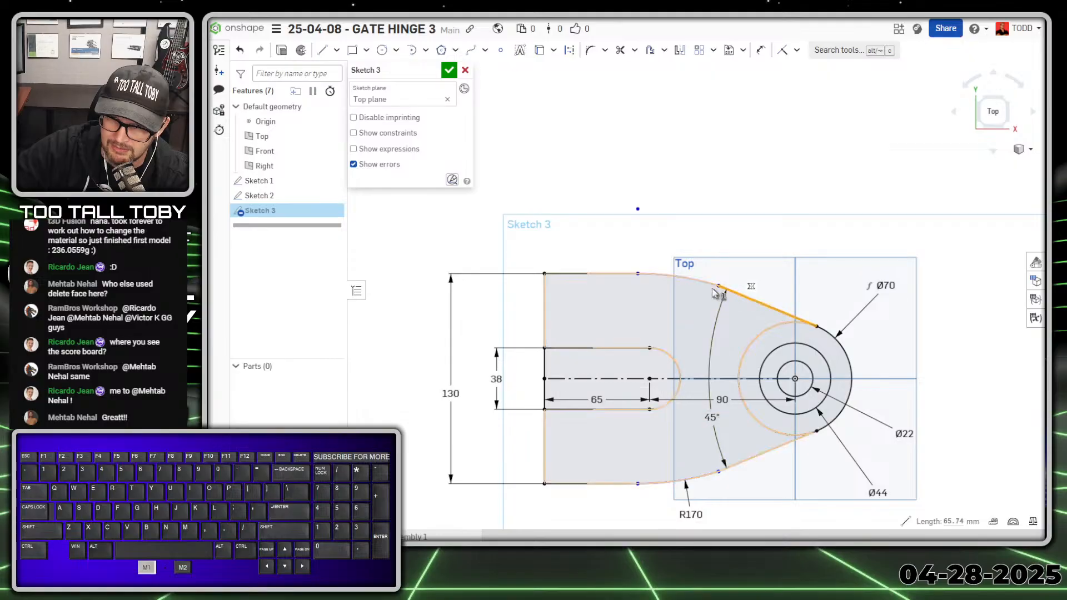
click(752, 172)
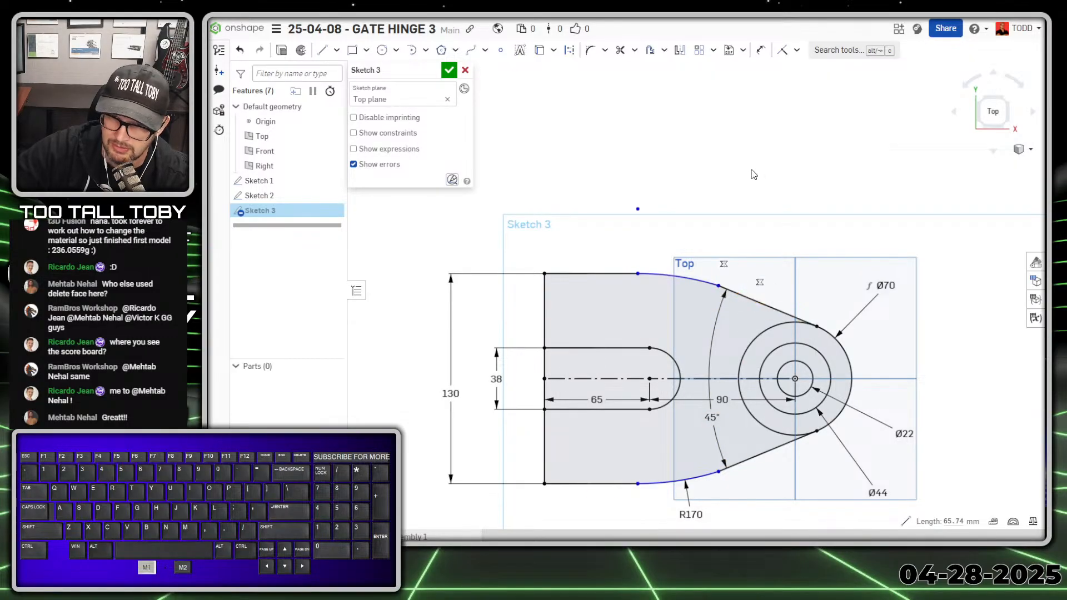
Make the lower sloped line tangent to the adjoining R170 arc.
click(748, 460)
click(684, 479)
key(t)
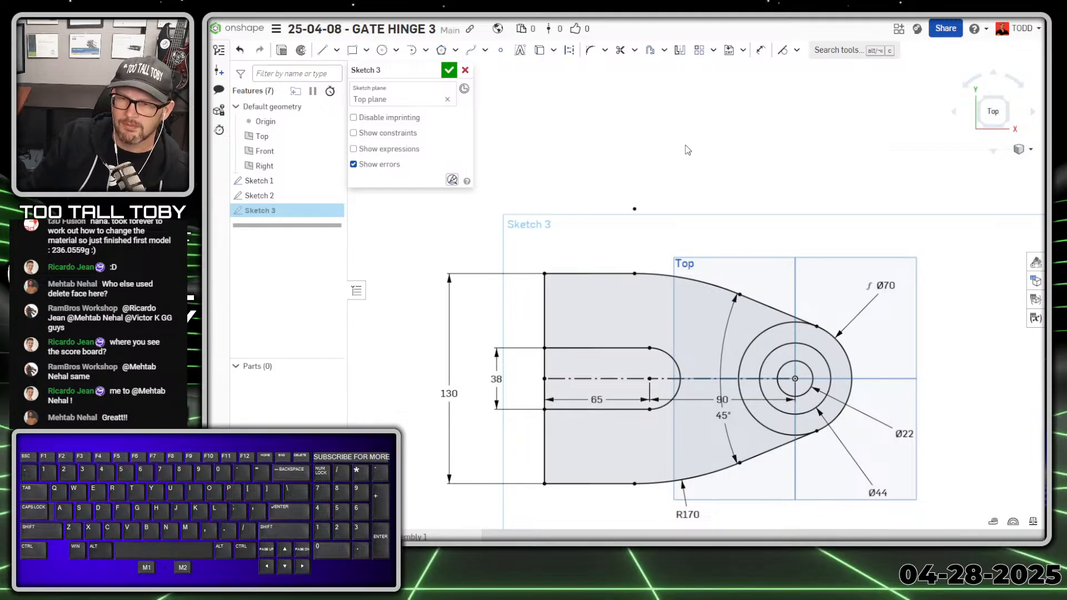
Reposition the 45-degree dimension outside the profile and move the 90 and 65 mm dimensions below it.
mouse_move(727, 415)
ctrl+middle_down()
mouse_move(755, 279)
mouse_move(759, 311)
ctrl+middle_up()
drag(759, 311, 821, 417)
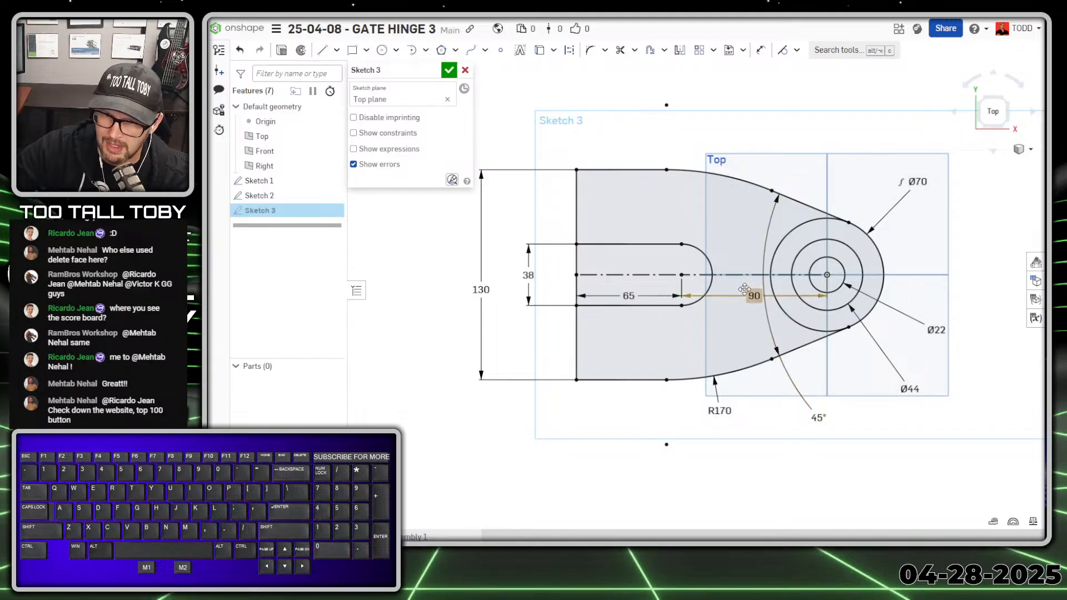
drag(752, 296, 730, 462)
key(Escape)
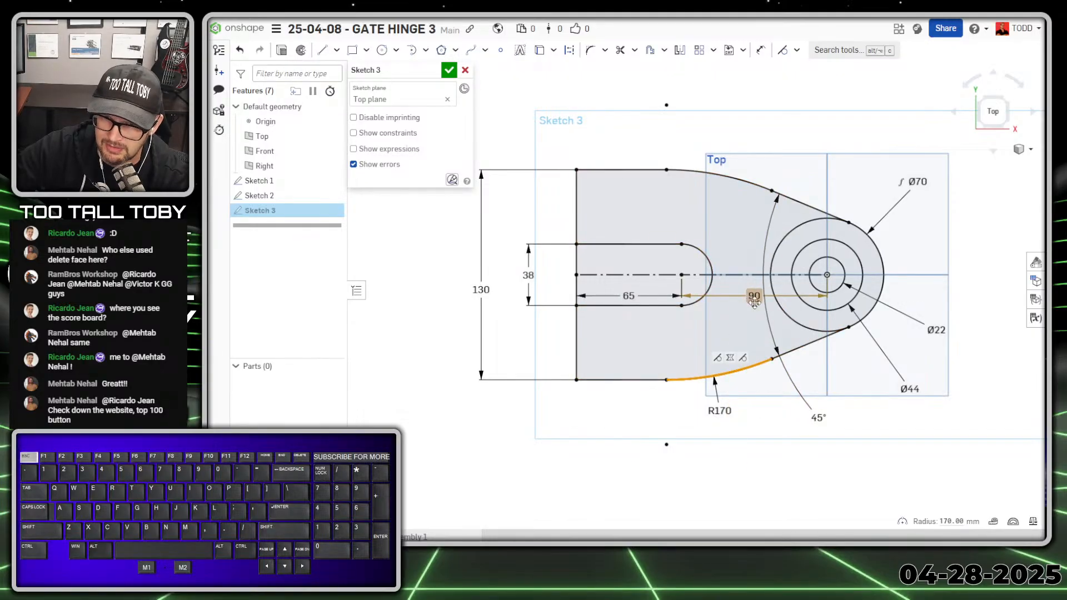
drag(754, 297, 761, 469)
drag(629, 295, 630, 467)
click(954, 443)
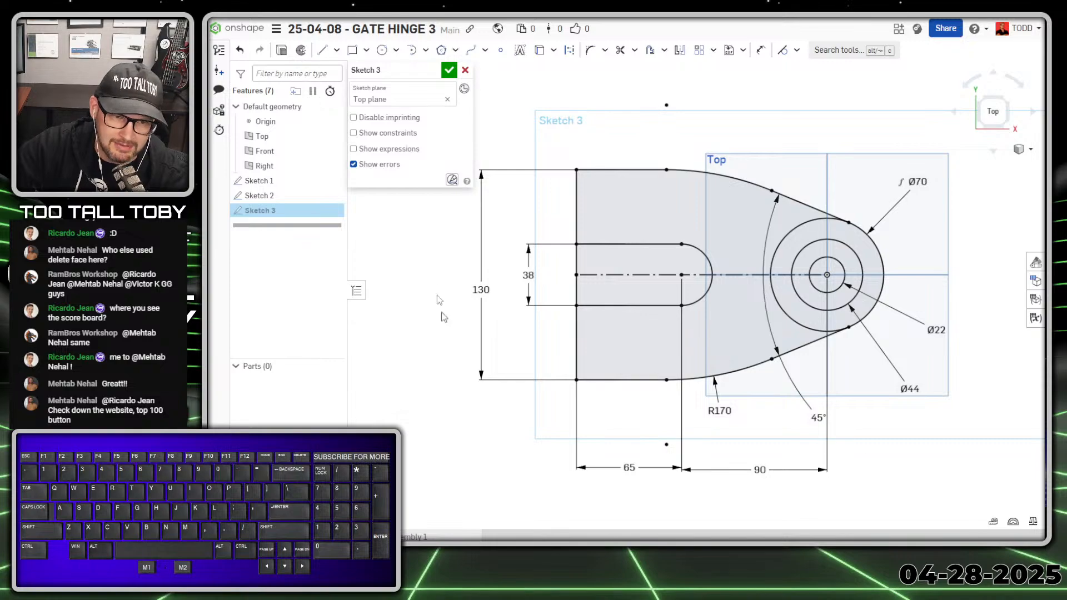
Extrude the slotted plate region of Sketch 3 as a new solid, 20 mm deep.
key(s)
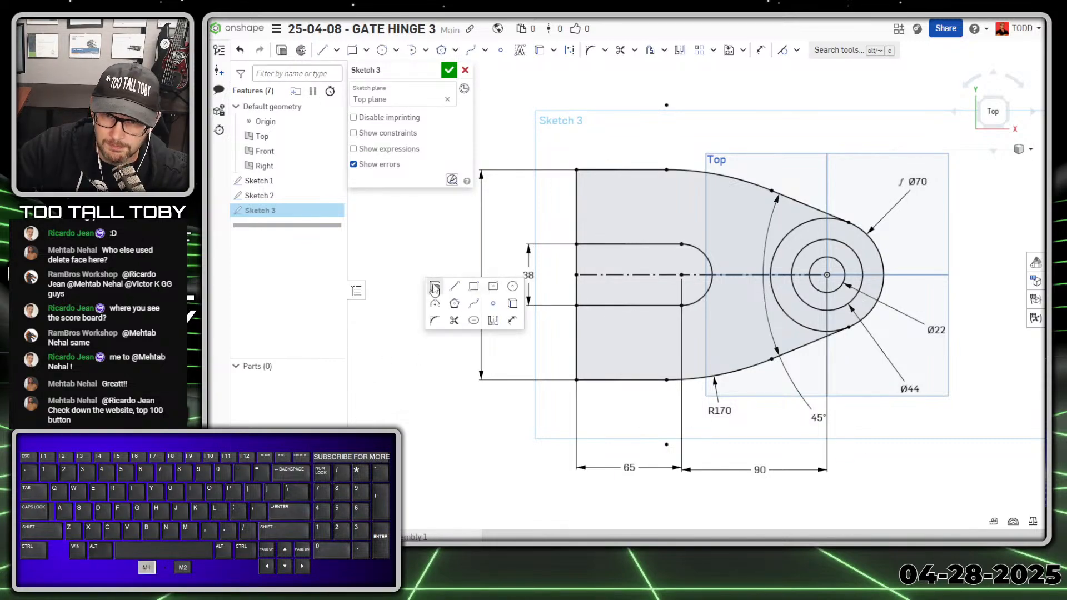
click(434, 288)
key(space)
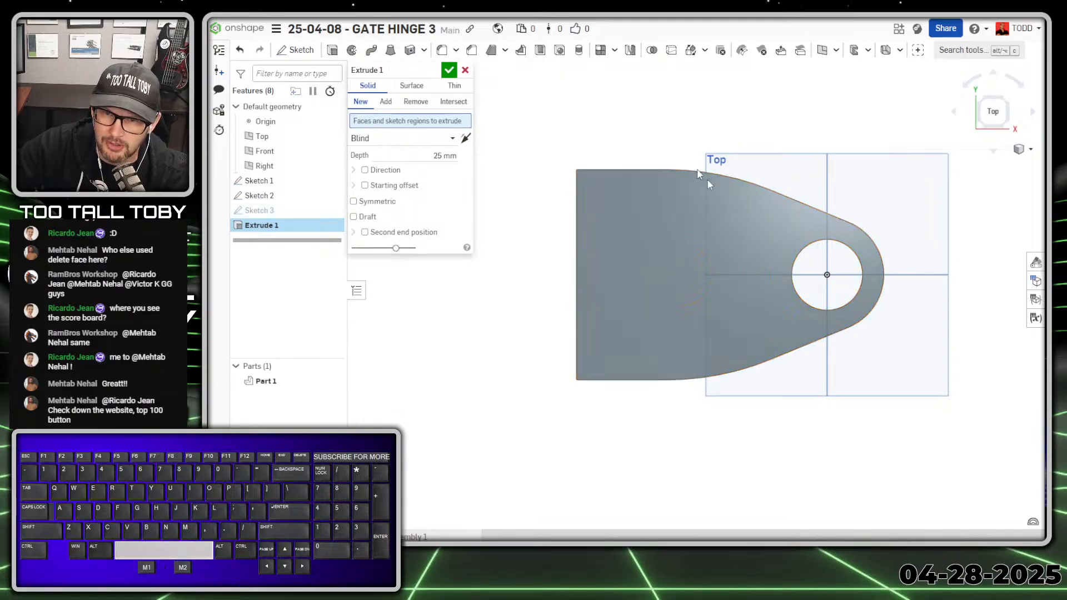
mouse_move(668, 309)
right_down()
mouse_move(682, 288)
mouse_move(648, 313)
right_up()
mouse_move(331, 214)
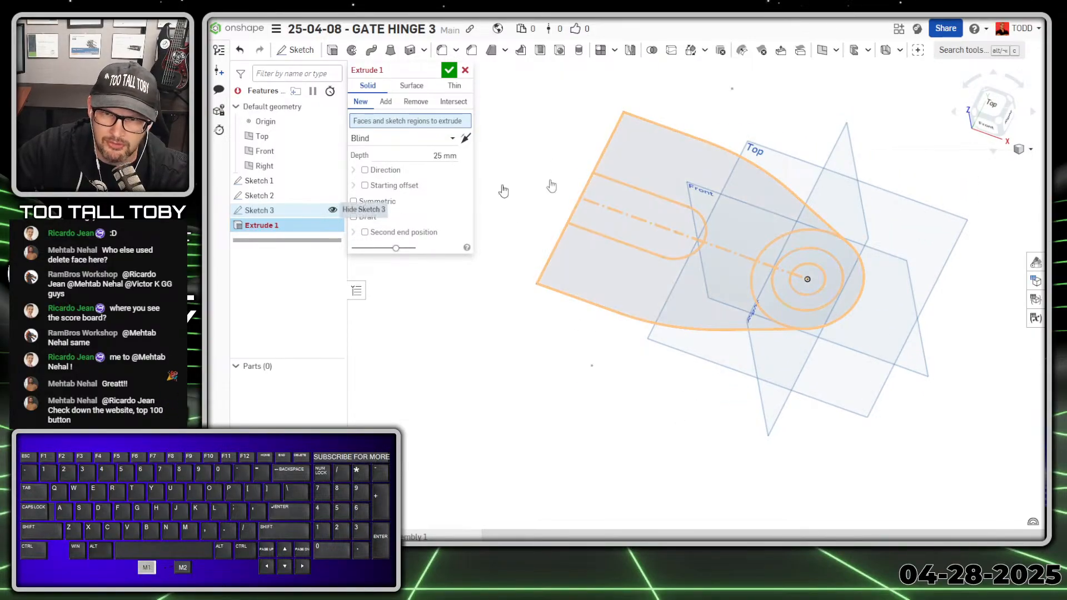
click(667, 152)
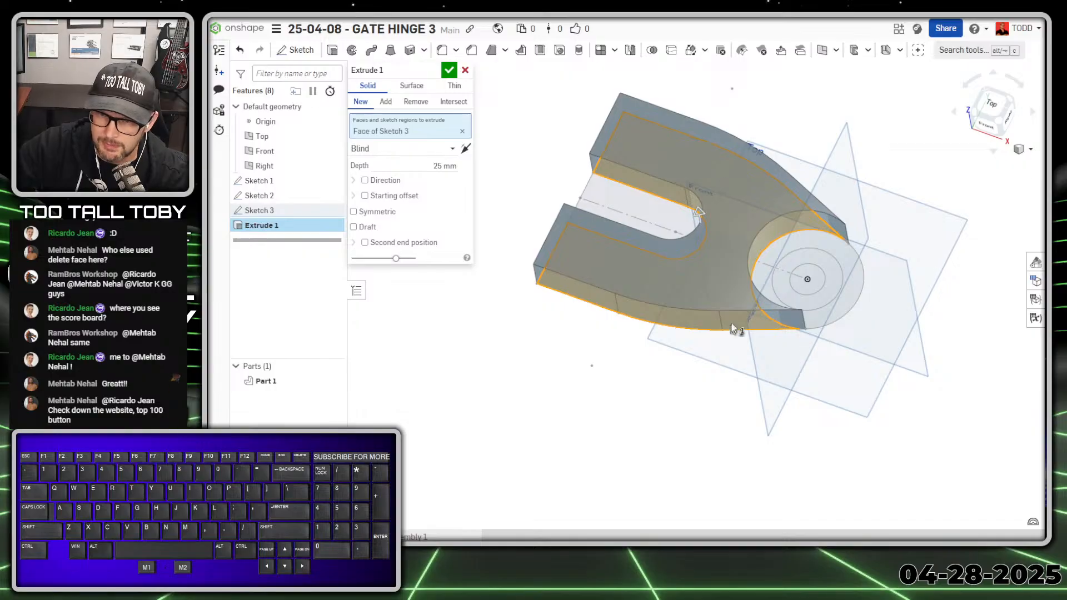
right_drag(731, 323, 876, 261)
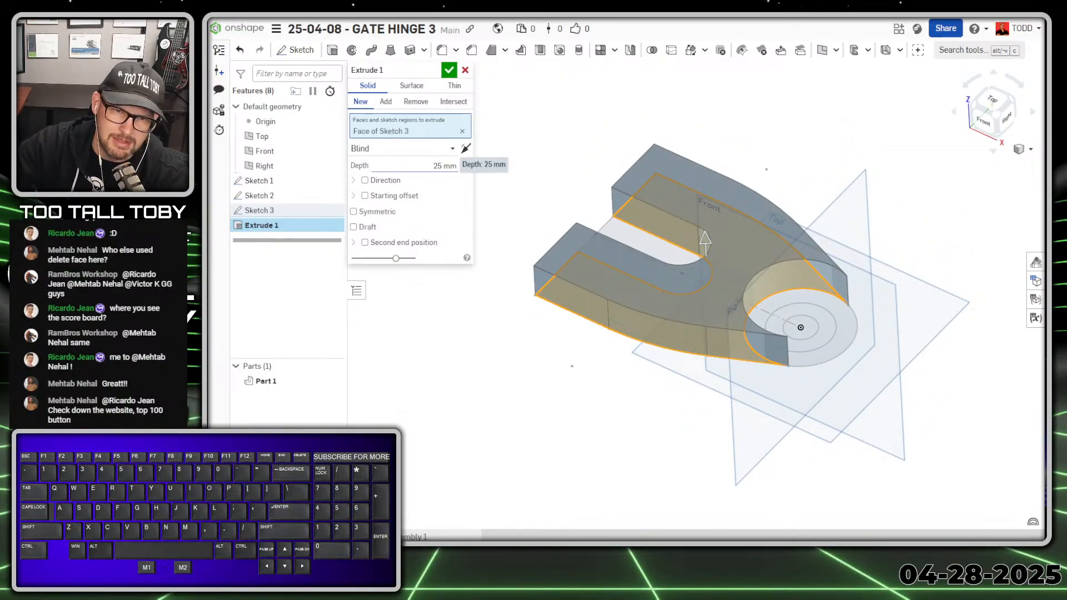
click(450, 166)
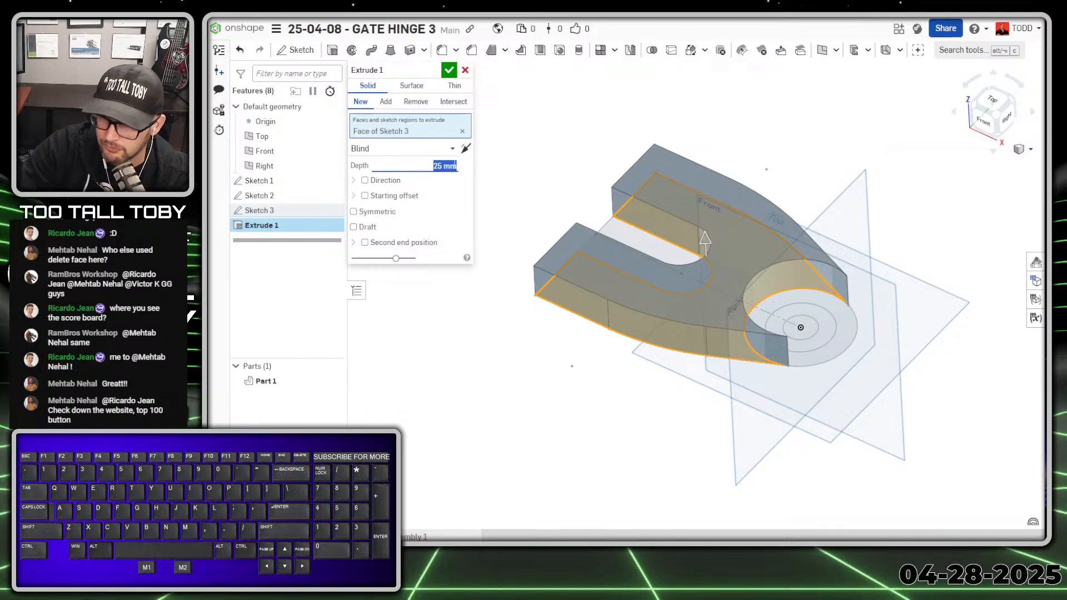
text(20)
key(Return)
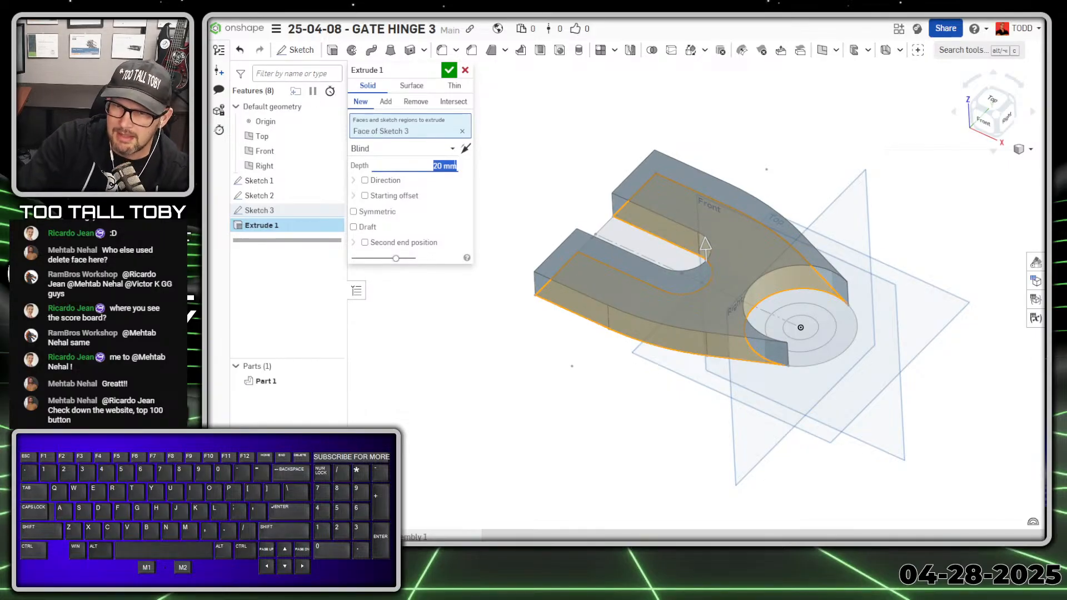
key(Return)
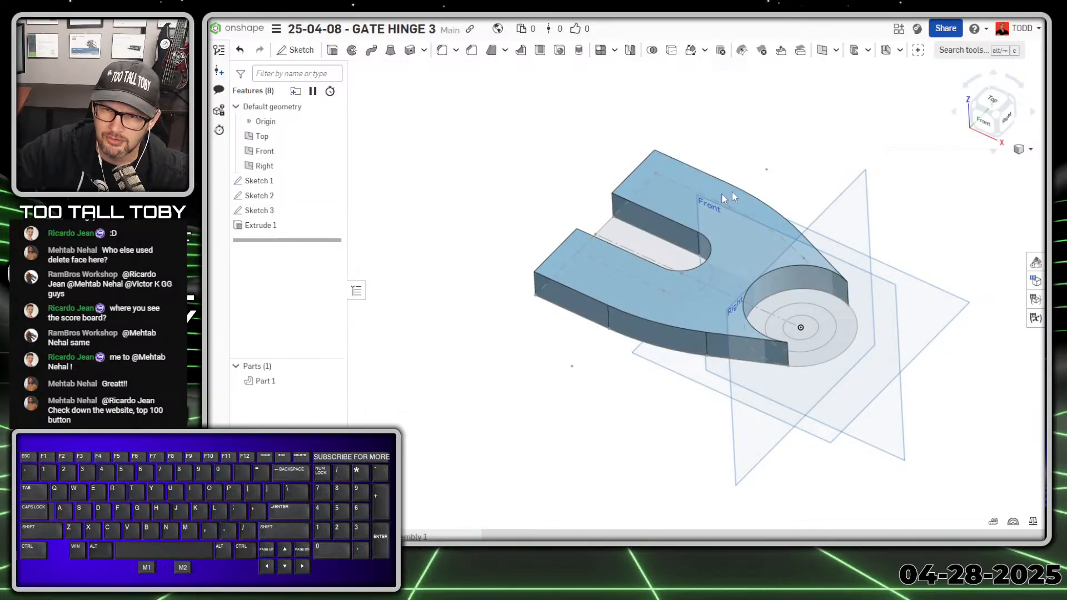
Extrude the two ring regions between the 22 mm and 70 mm circles 28 mm, adding them to the plate.
click(850, 330)
click(831, 330)
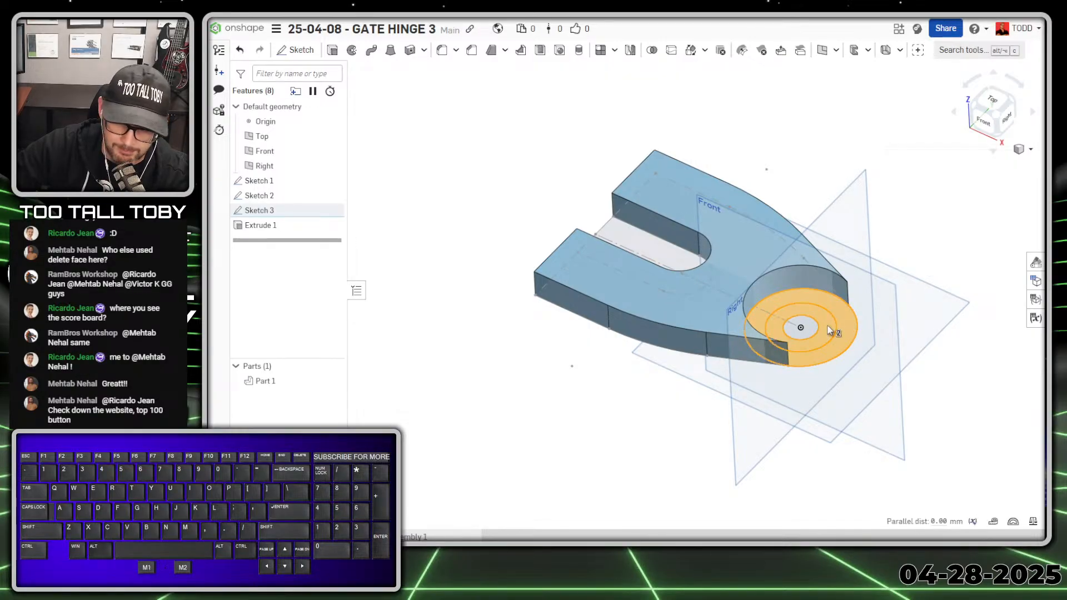
key(s)
click(863, 317)
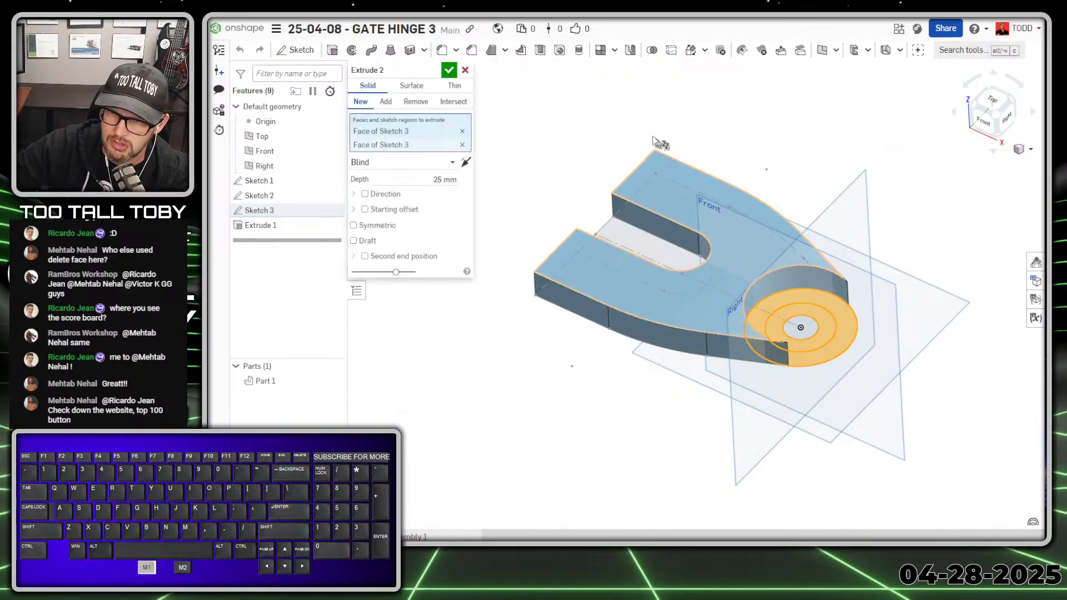
click(447, 180)
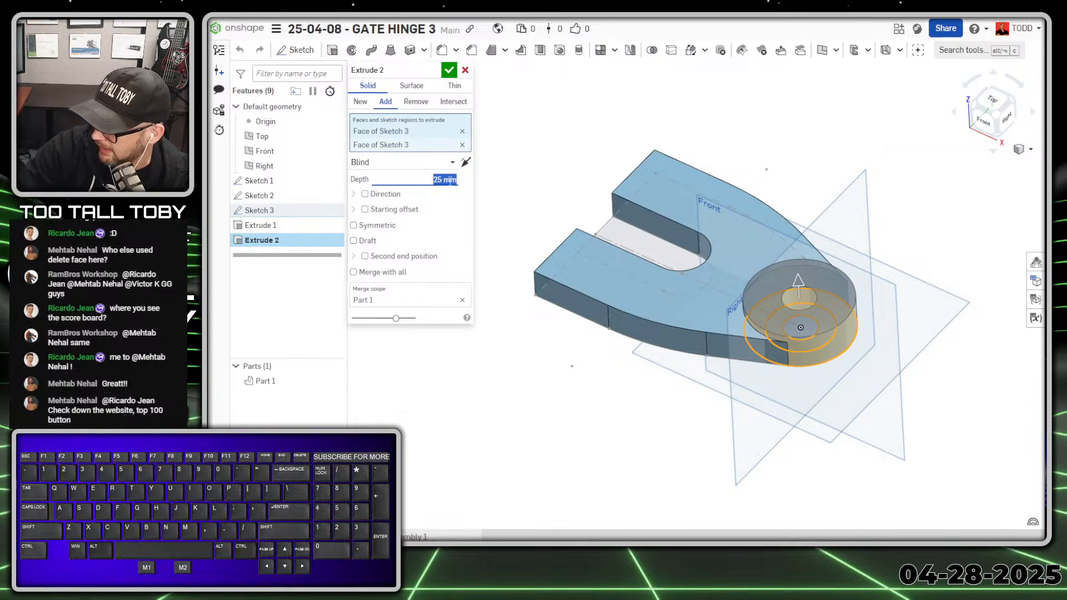
text(28)
key(Return)
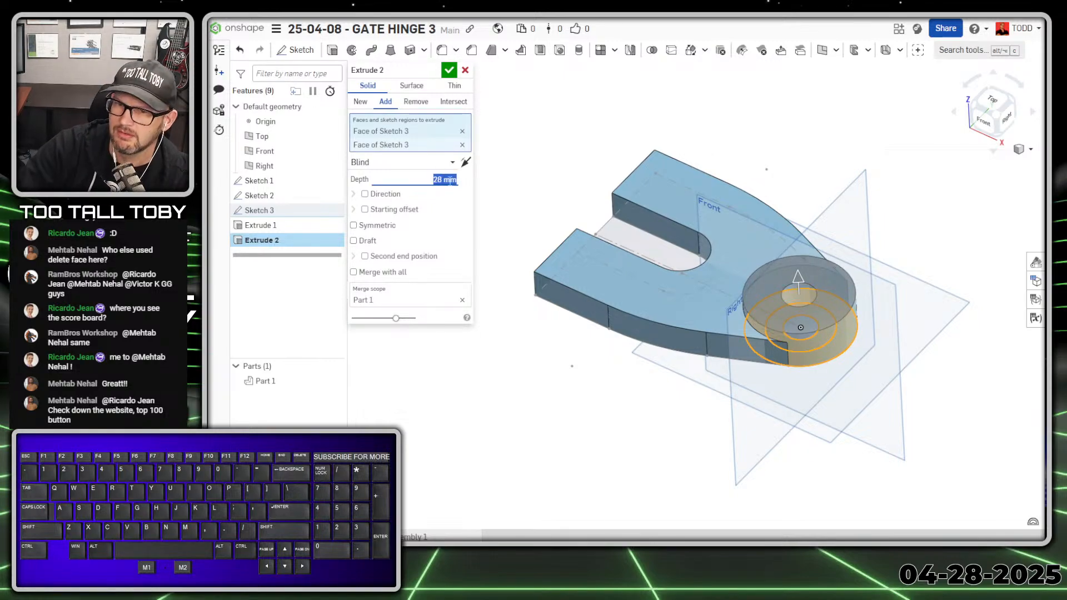
key(Return)
Start an extruded cut with the Remove option from the ring between the 22 mm and 44 mm circles.
mouse_move(844, 395)
middle_down()
mouse_move(817, 339)
mouse_move(826, 296)
middle_up()
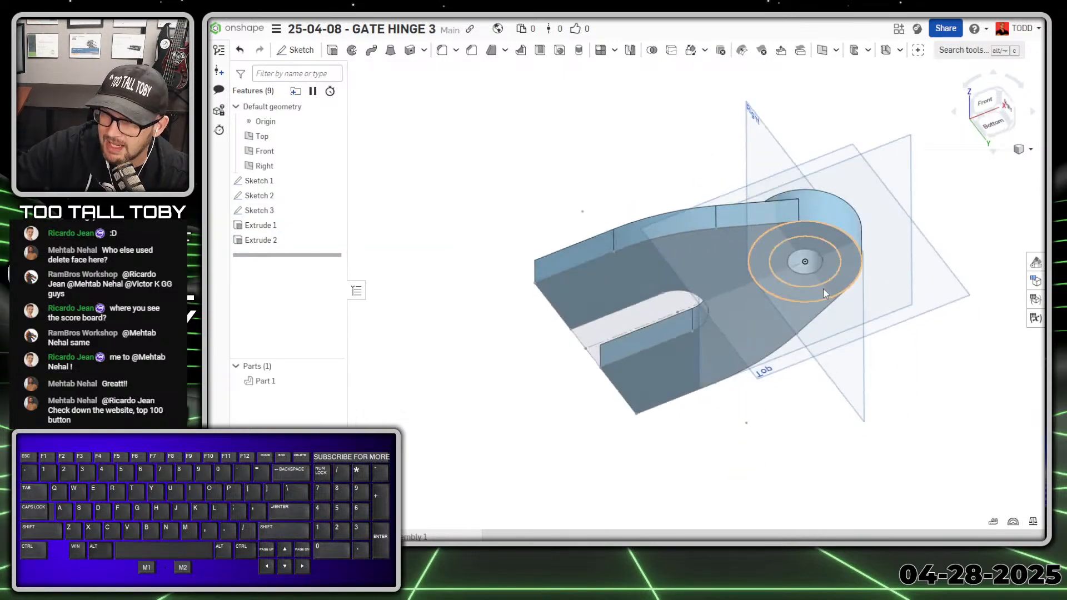
click(828, 271)
mouse_move(784, 135)
middle_down()
mouse_move(783, 233)
mouse_move(784, 210)
middle_up()
key(s)
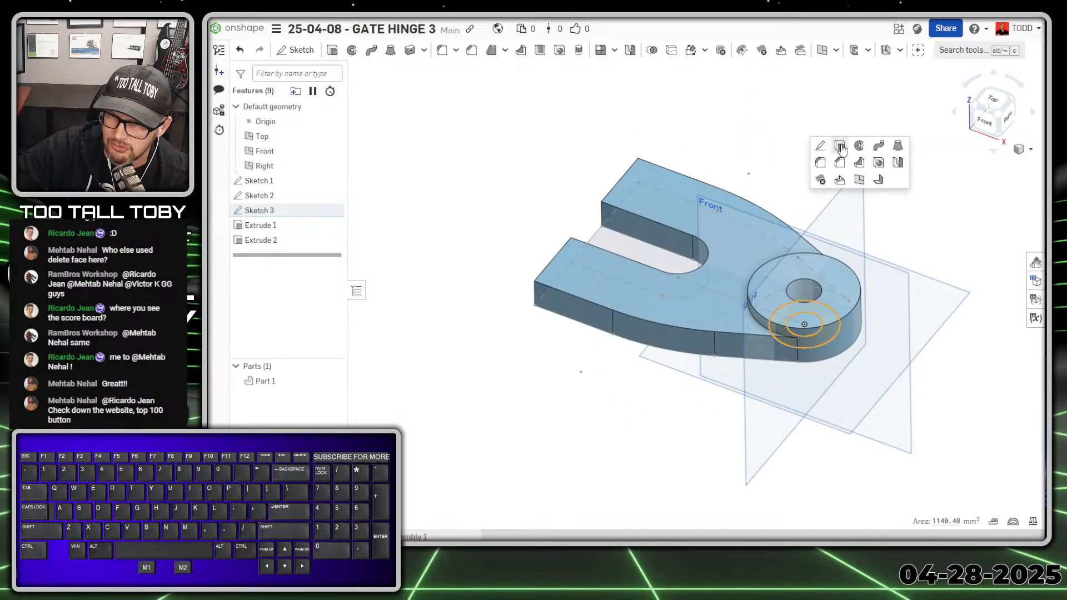
click(822, 146)
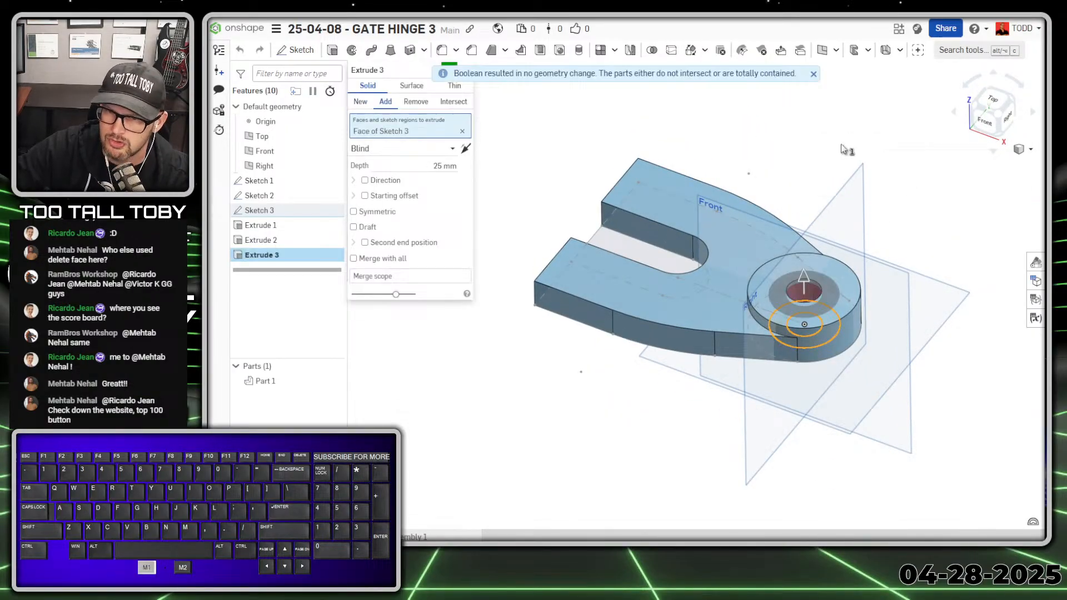
click(416, 102)
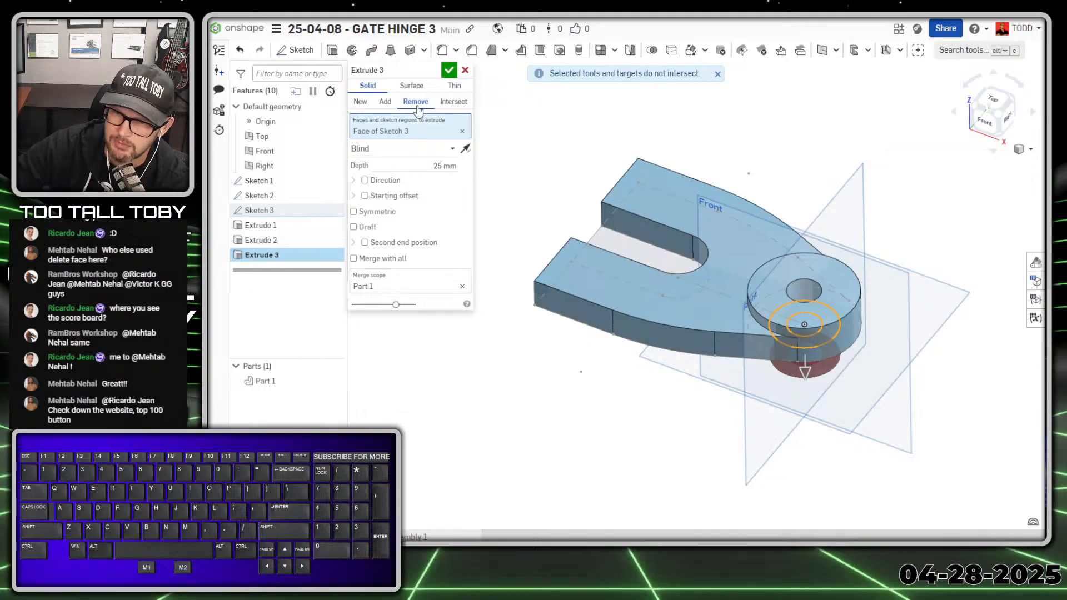
Give the cut an Entity starting offset from the boss's top face.
scroll(817, 339, up, 3)
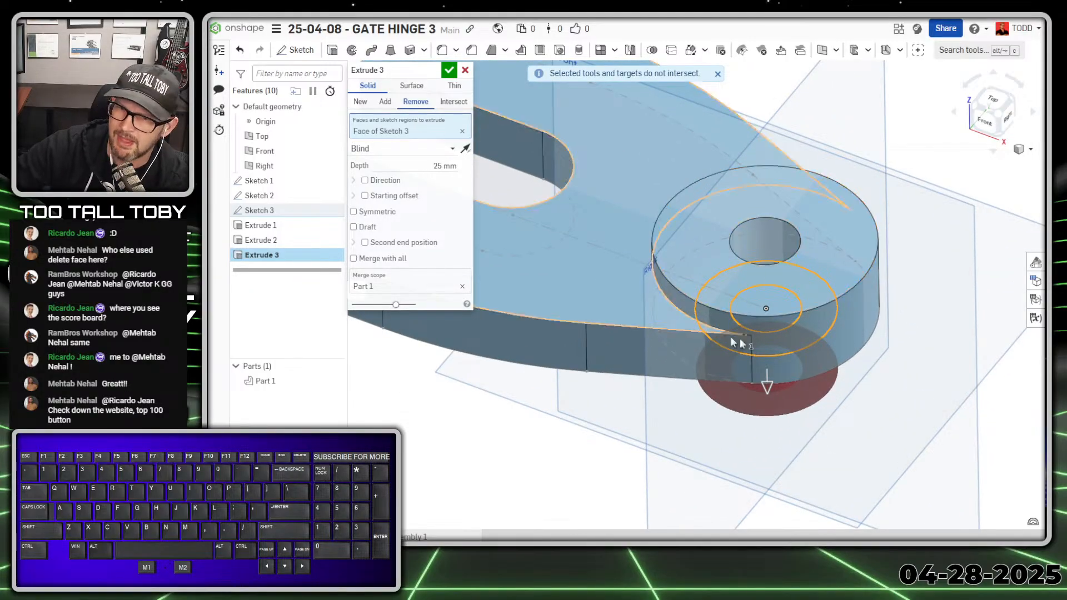
click(393, 196)
click(453, 210)
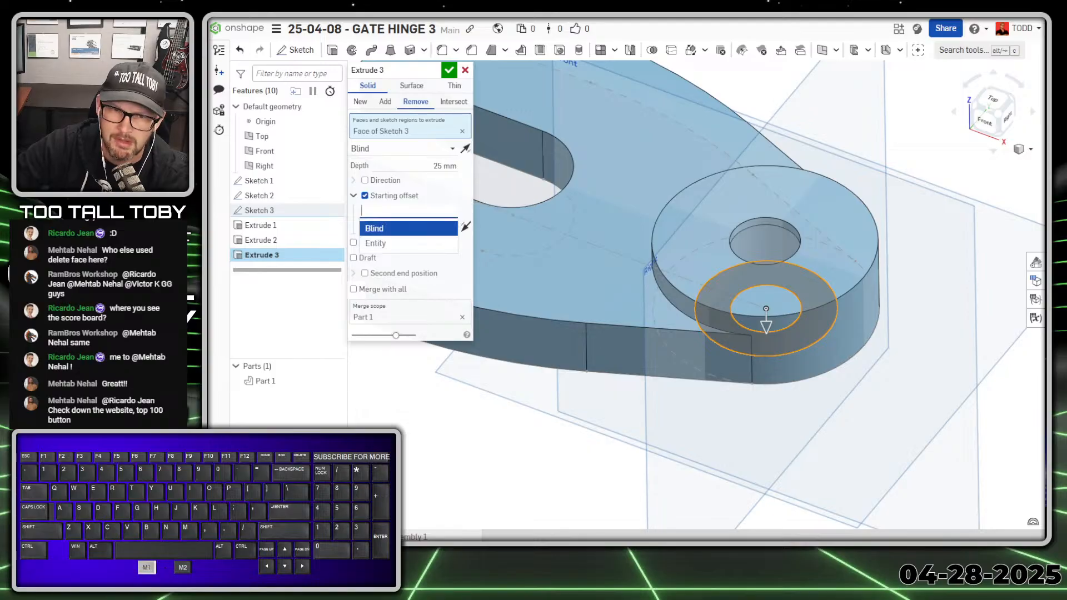
click(390, 244)
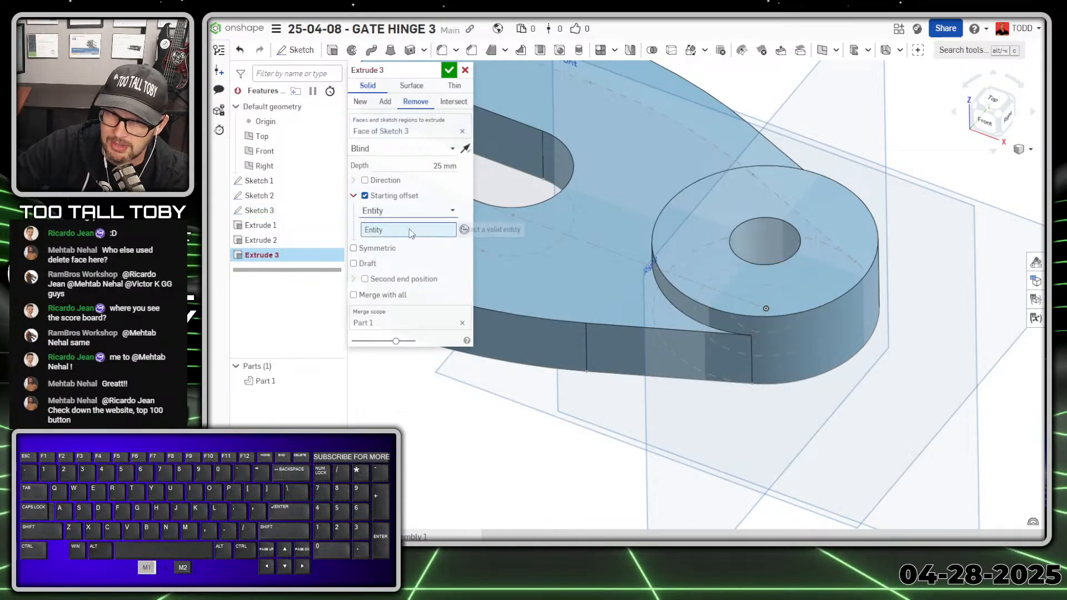
click(683, 221)
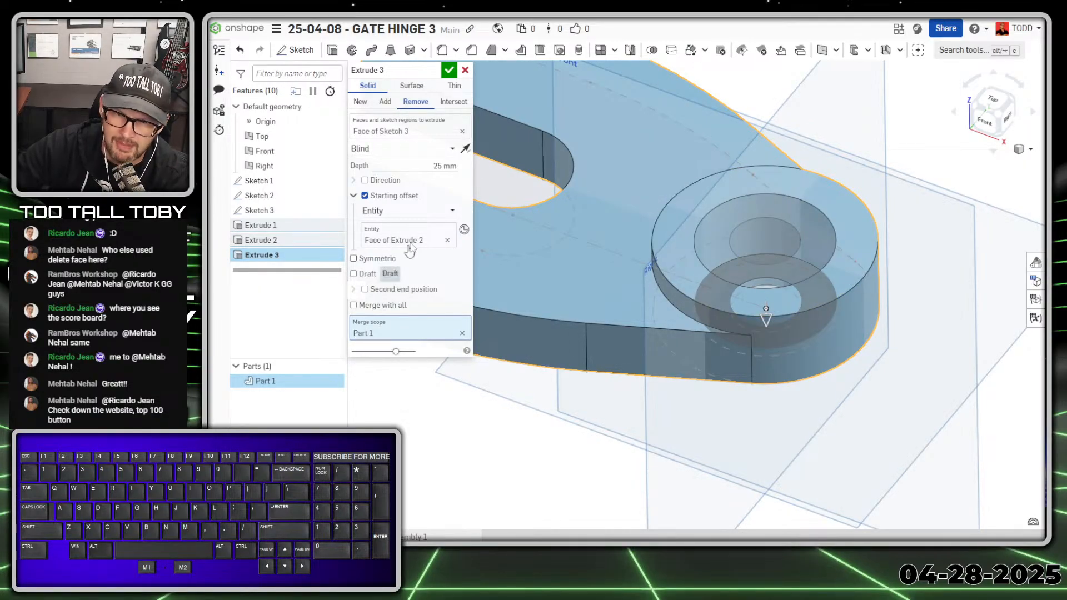
Set the counterbore cut's depth to 13 mm and finish the extrude.
click(444, 166)
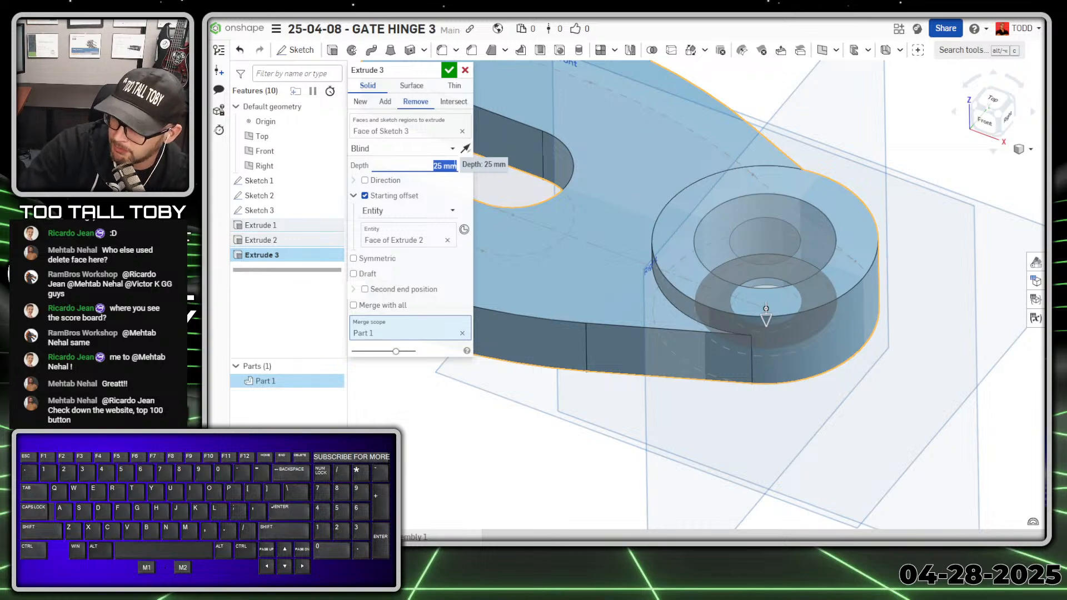
text(13)
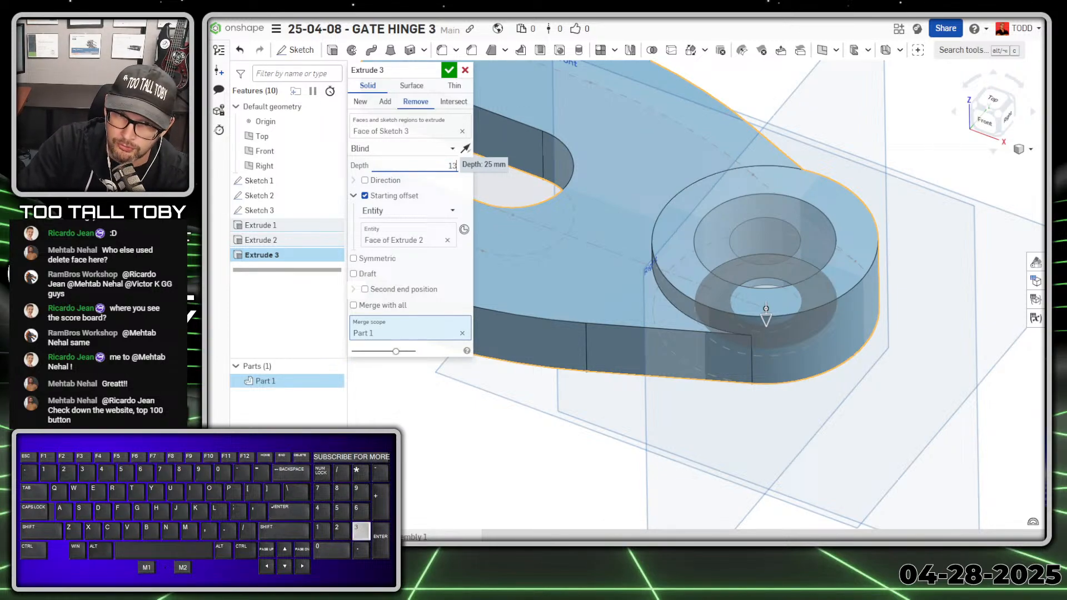
key(Return)
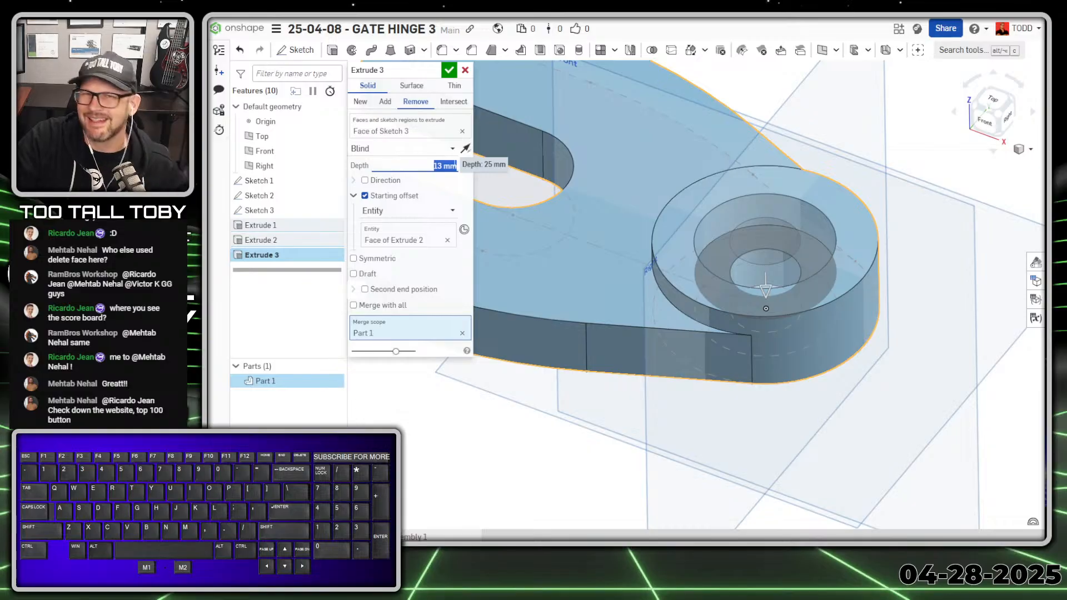
key(Return)
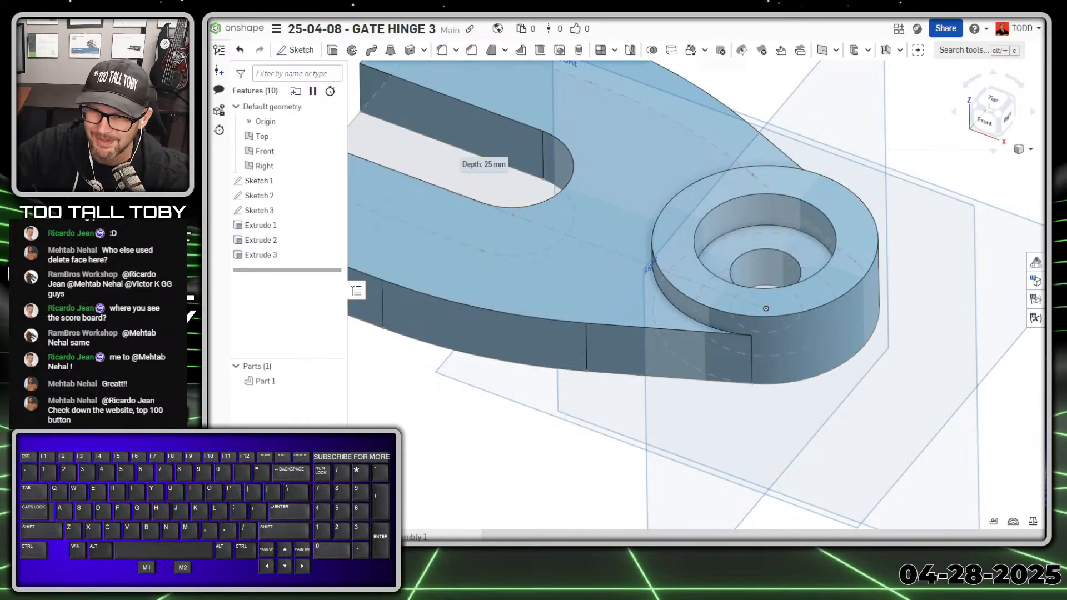
Hide Sketch 3 and delete the unused Sketch 2 and Sketch 1.
key(f)
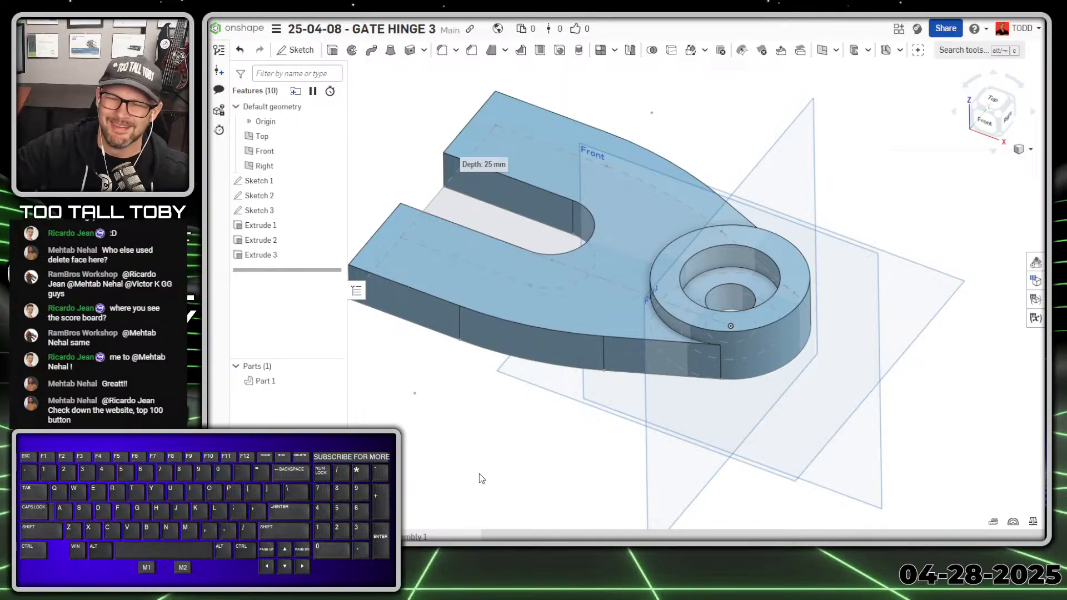
click(333, 211)
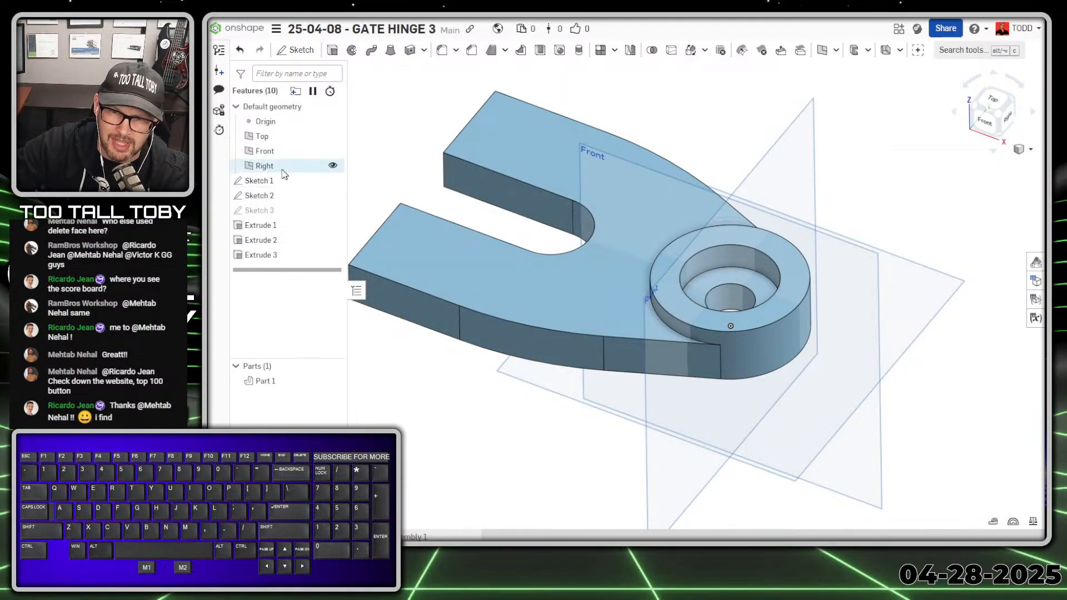
click(263, 197)
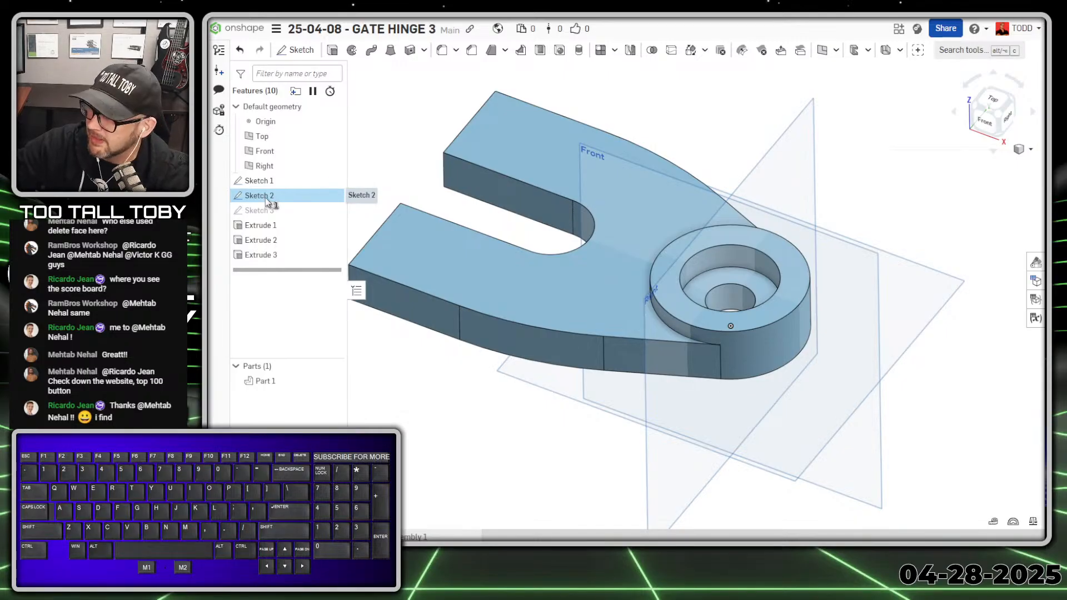
key(Delete)
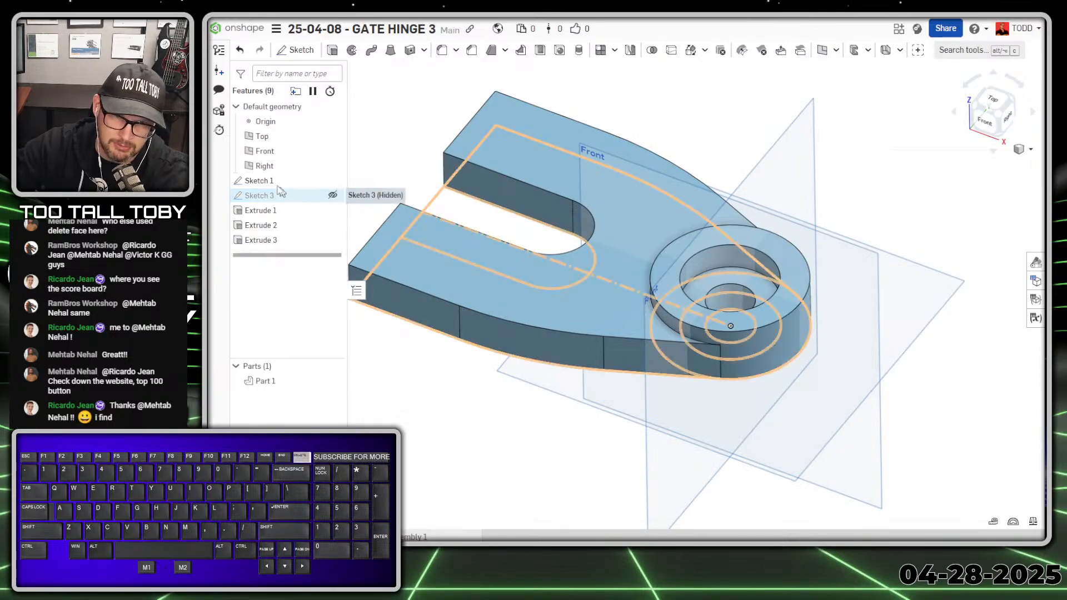
click(264, 184)
key(Delete)
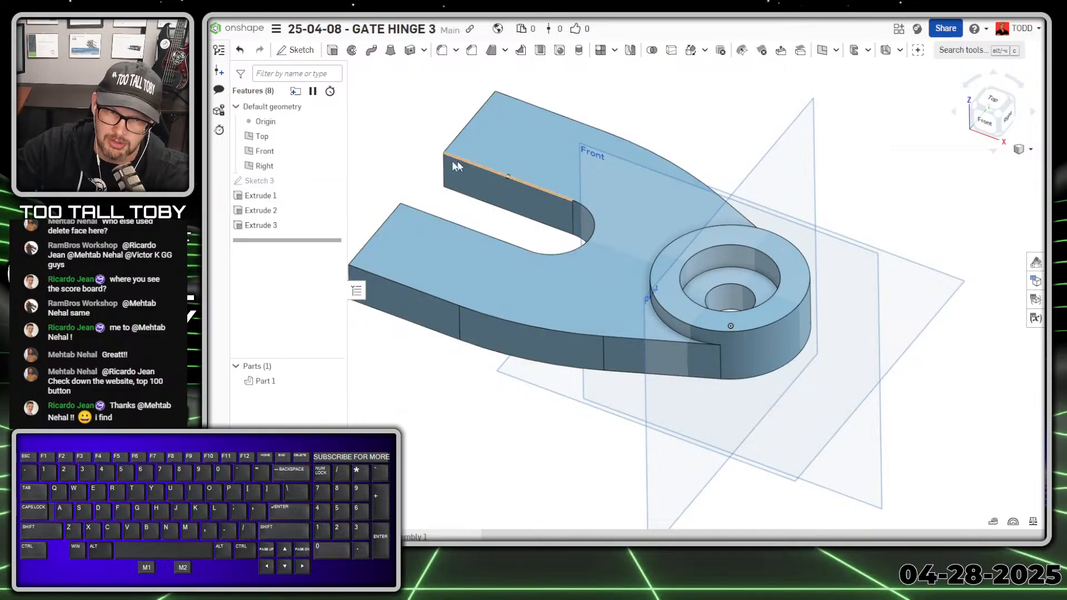
click(263, 182)
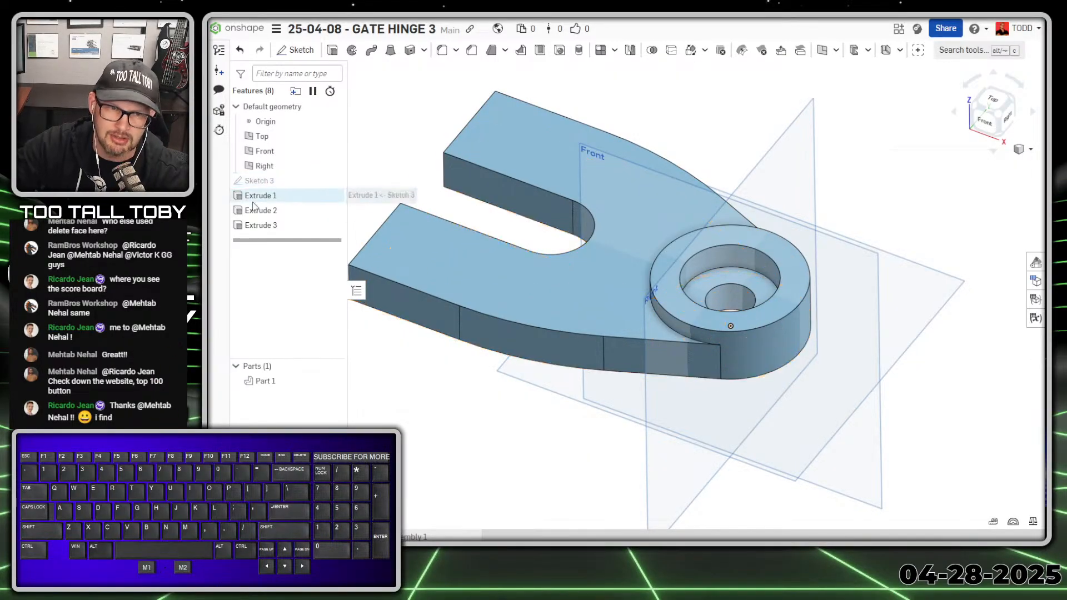
click(259, 196)
shift+click(264, 211)
shift+click(267, 226)
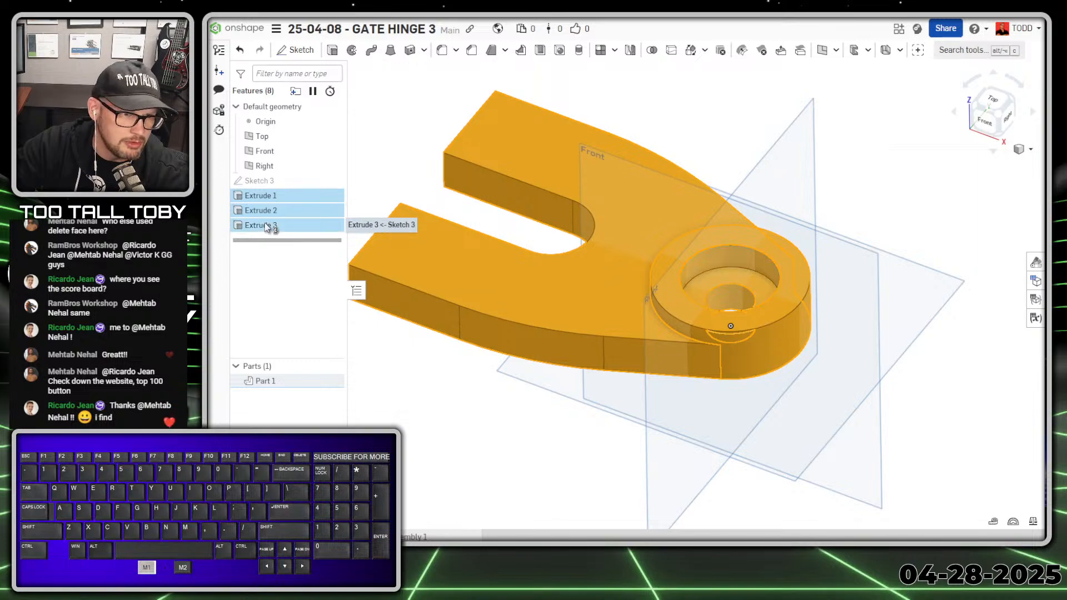
click(406, 373)
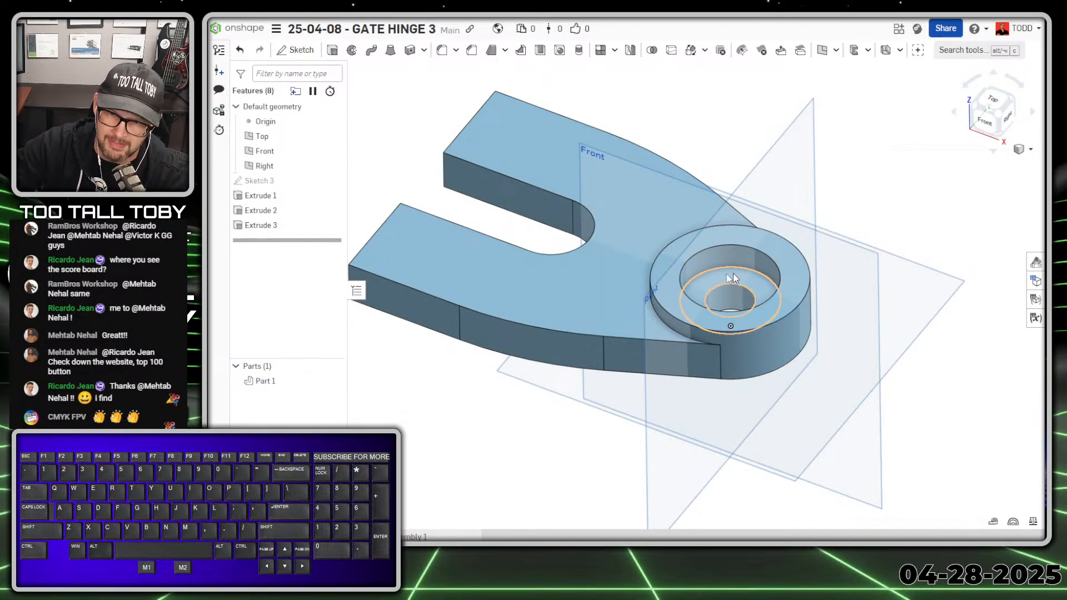
Start a sketch on the flat outer side face of the plate's front arm and view it face-on.
scroll(648, 269, down, 2)
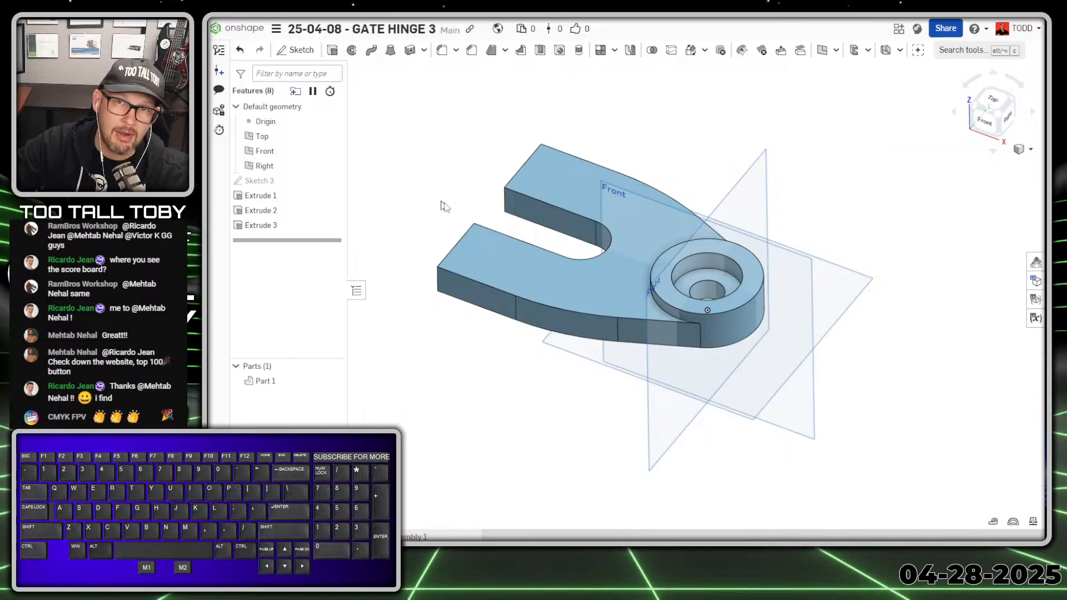
click(449, 283)
key(s)
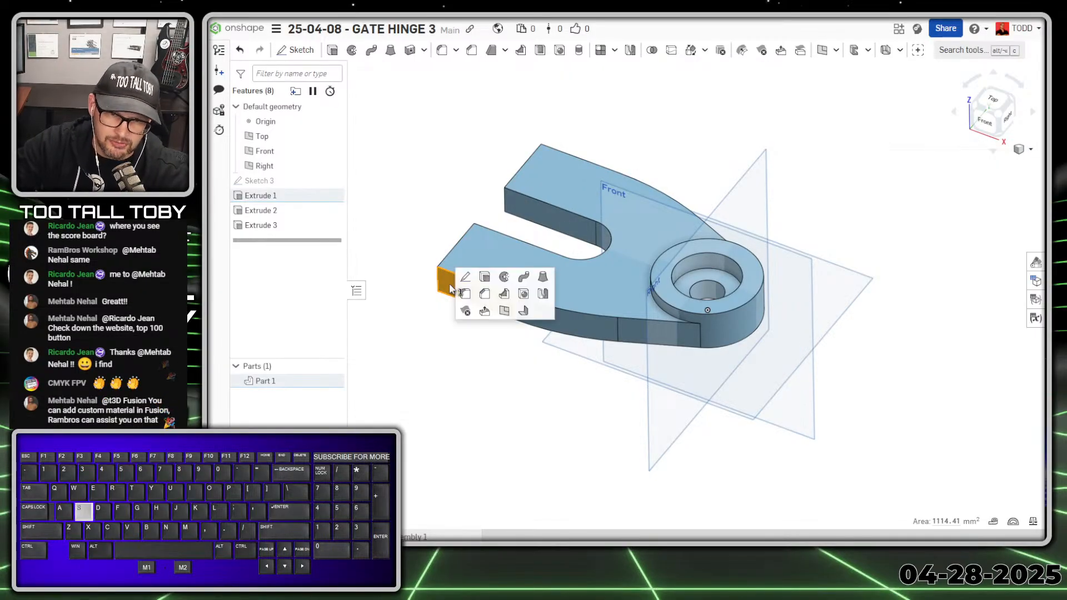
click(465, 278)
key(n)
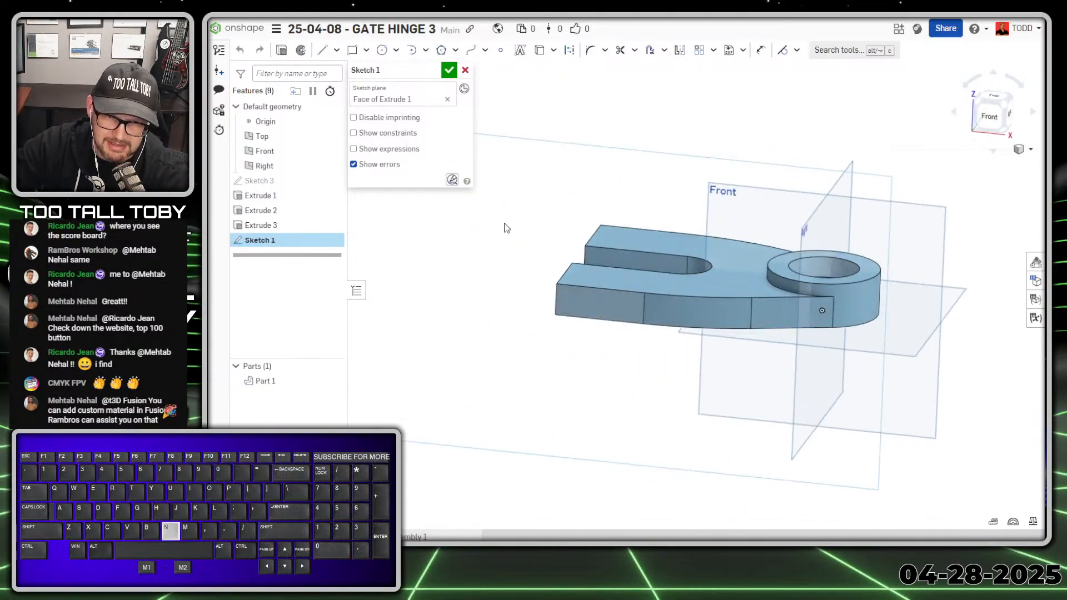
Draw a closed right triangle at the arm's free end, with a 20 mm vertical side and a sloped side about 27 mm long.
scroll(675, 284, up, 3)
key(s)
click(675, 229)
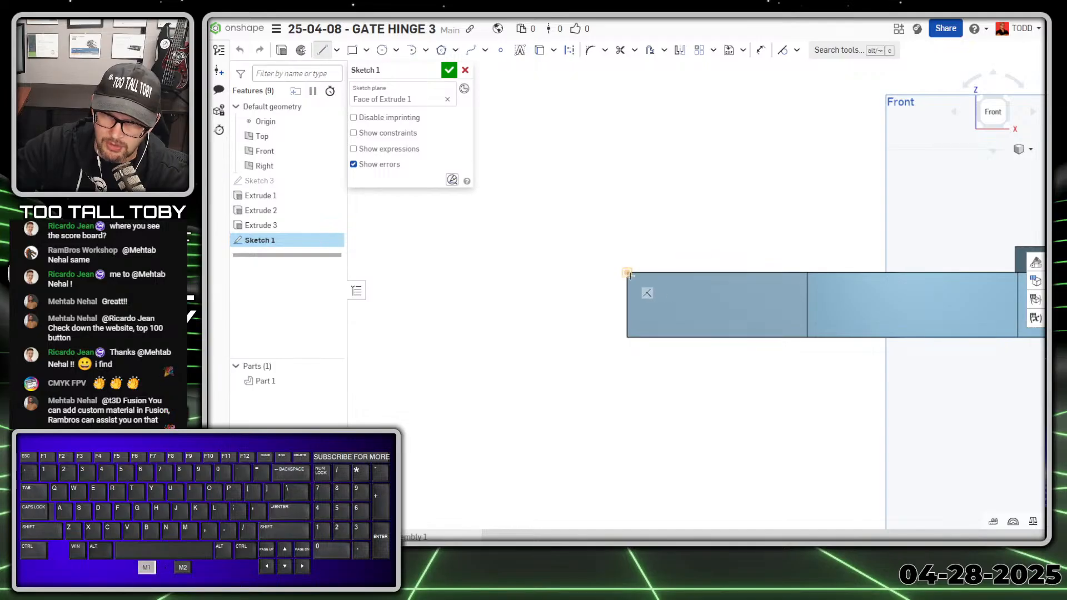
click(627, 273)
click(627, 337)
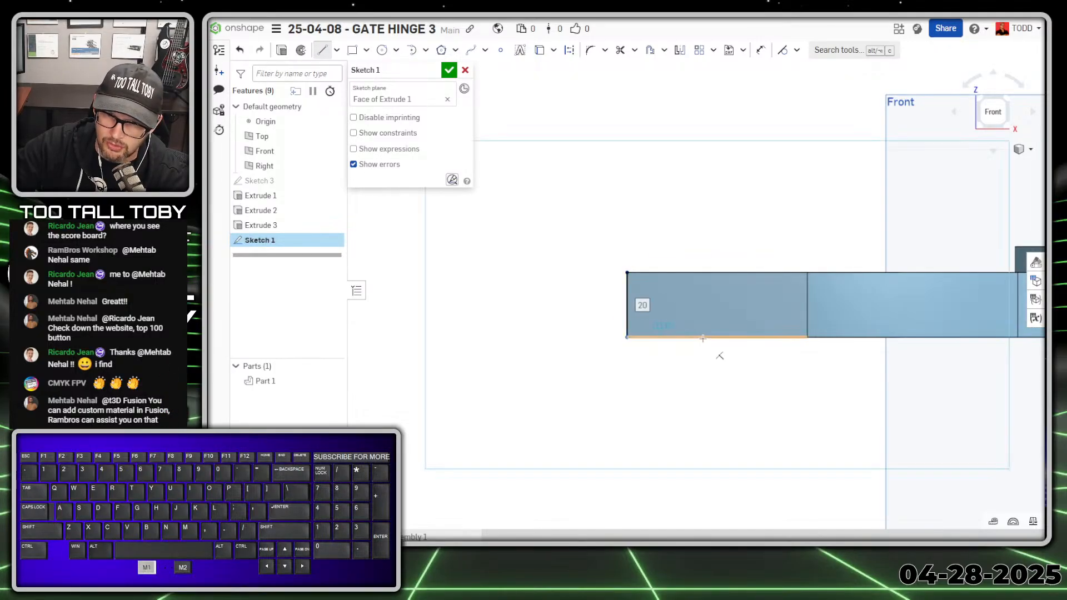
click(685, 338)
click(628, 273)
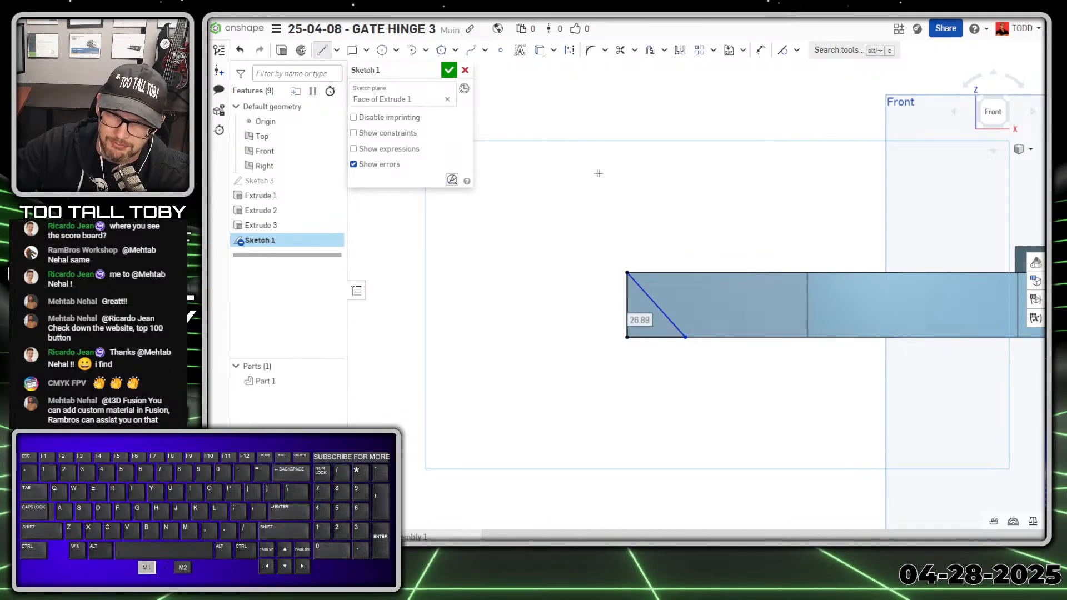
Dimension the angle between the triangle's sloped line and its base line at 45 degrees.
key(s)
click(621, 150)
click(651, 337)
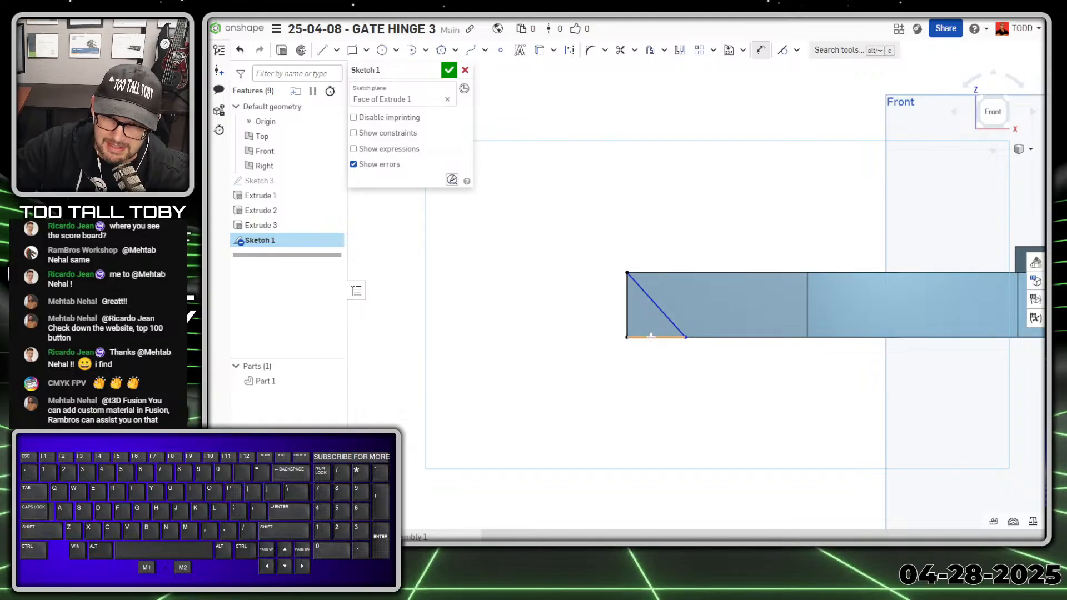
click(659, 307)
click(556, 285)
text(45)
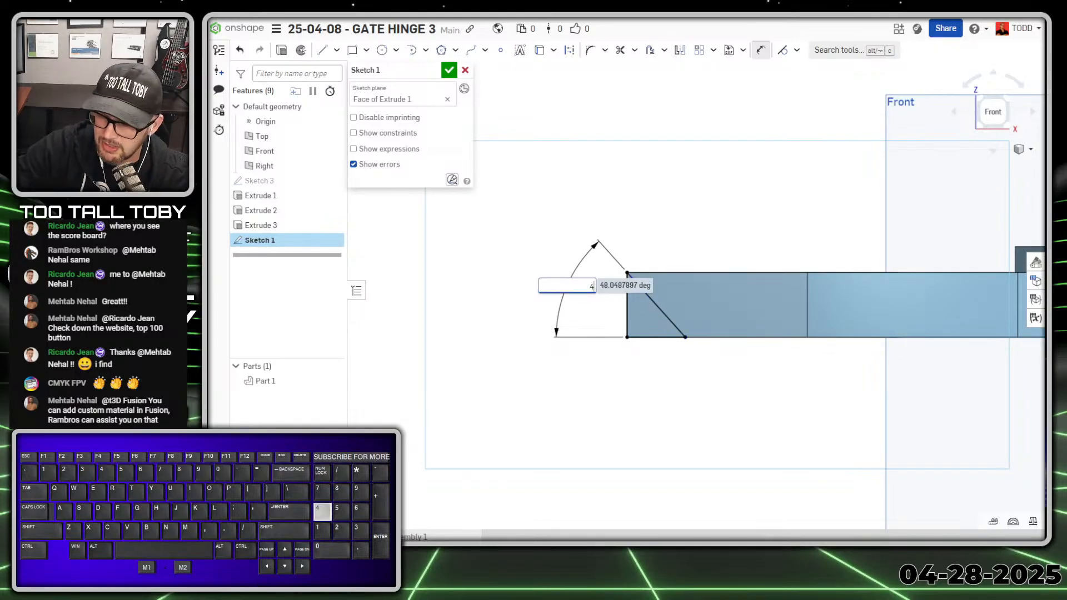
key(Return)
Extrude the triangle as a Remove cut with the Through all end type to bevel the arm ends.
key(s)
click(649, 115)
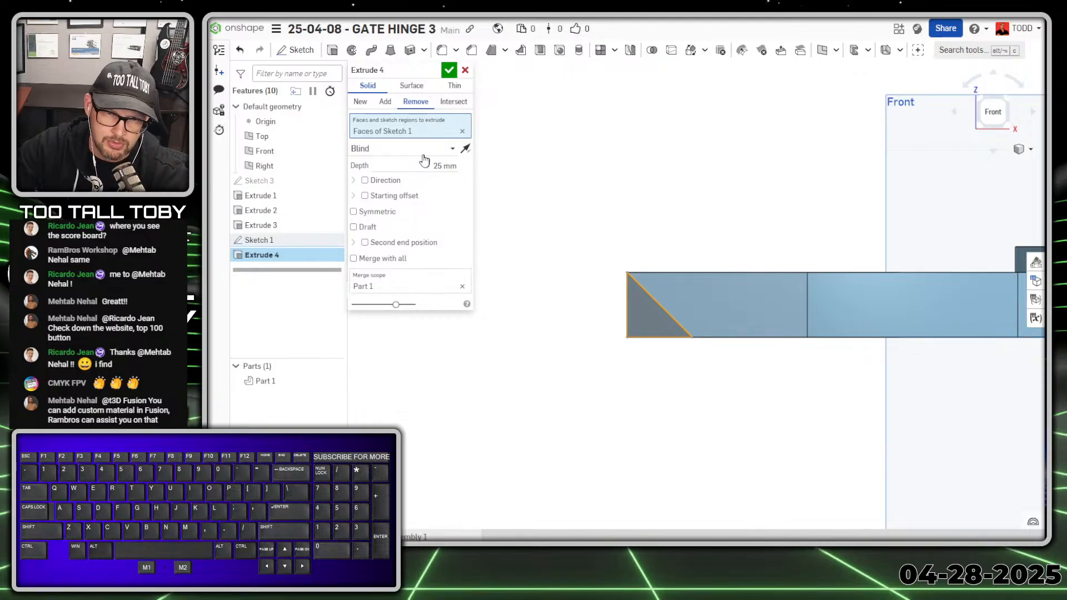
click(428, 149)
click(391, 244)
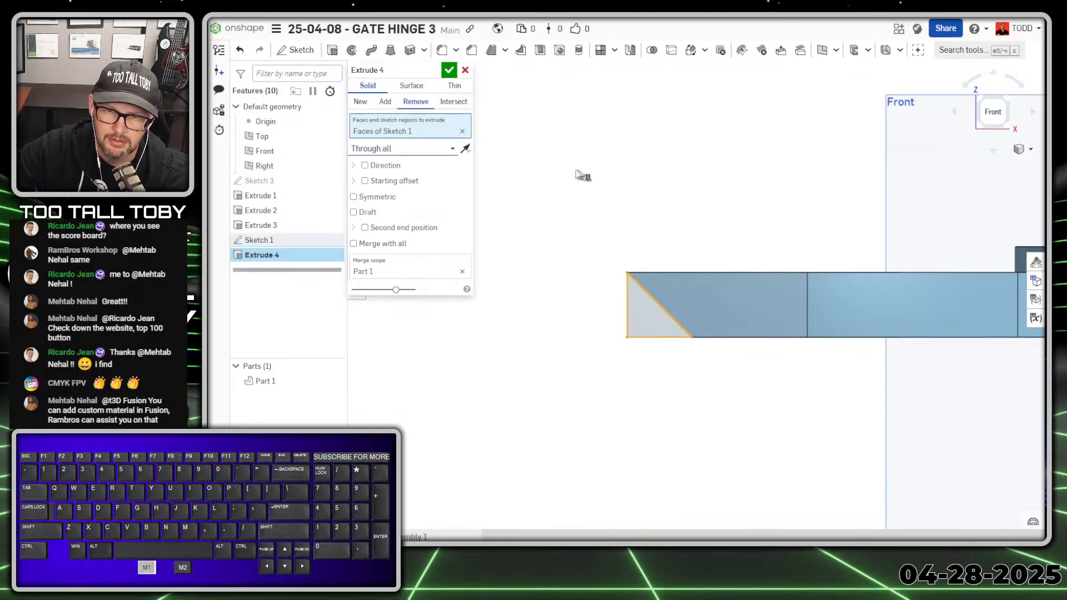
click(449, 70)
Examine the bevelled arm ends and trace the R26 lug profile and its hole on the practice drawing's side view.
scroll(555, 271, down, 3)
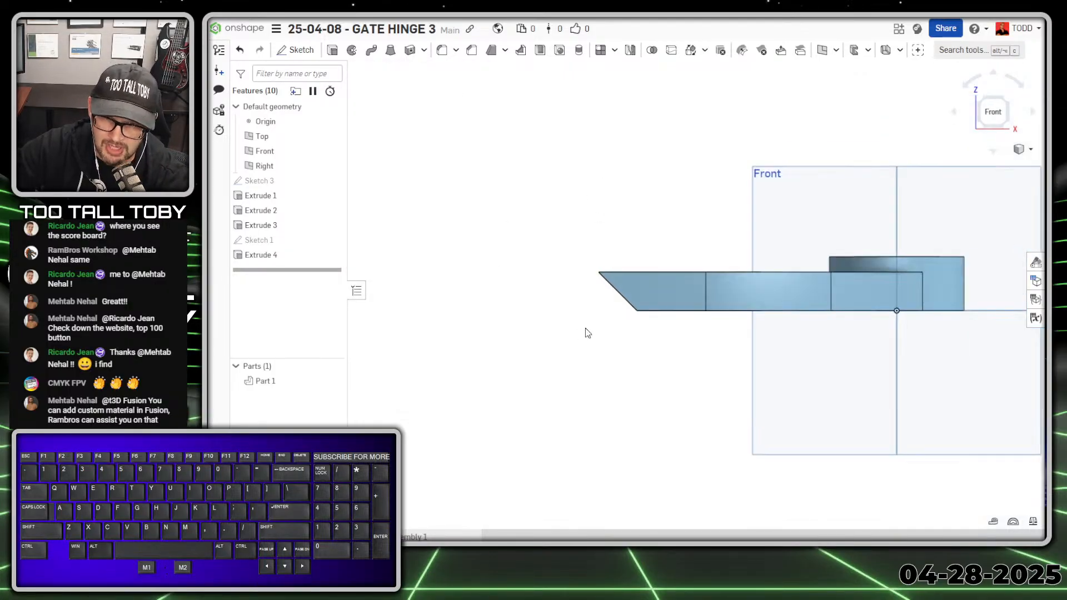
middle_drag(586, 332, 602, 304)
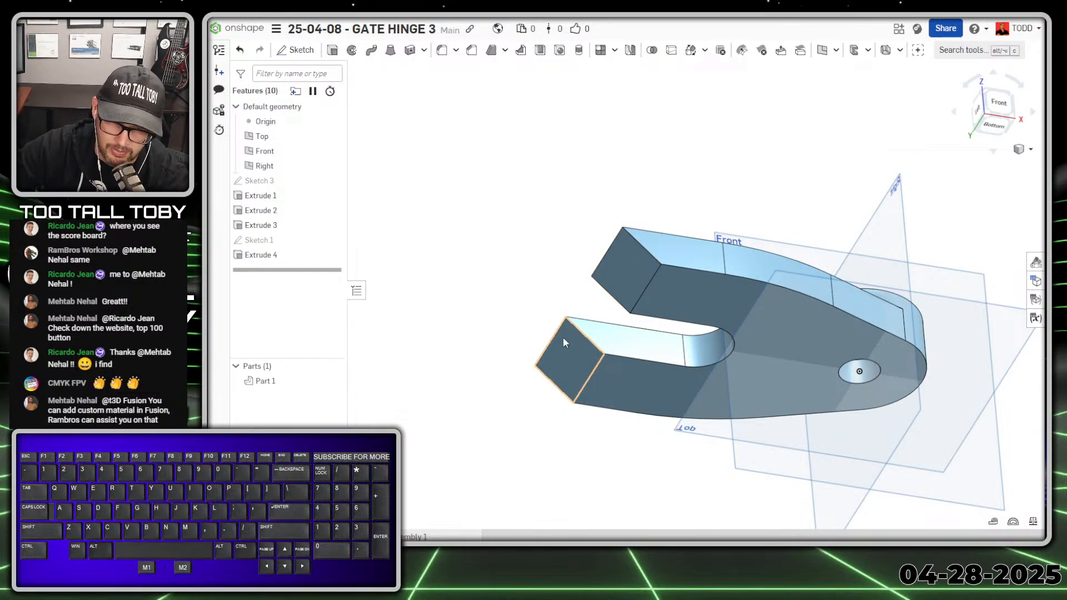
scroll(612, 289, down, 2)
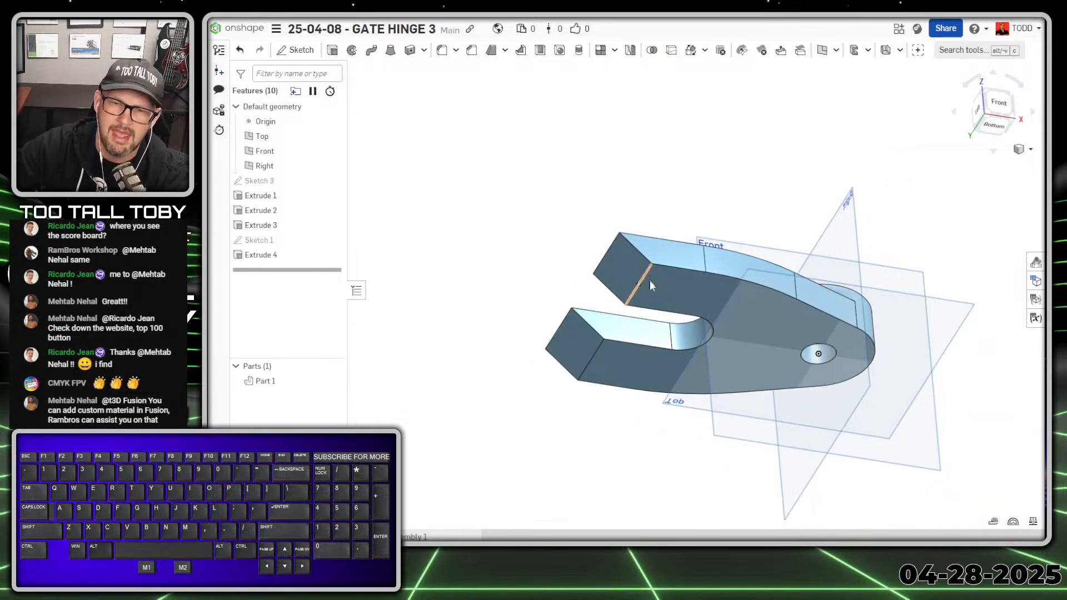
key(shift+1)
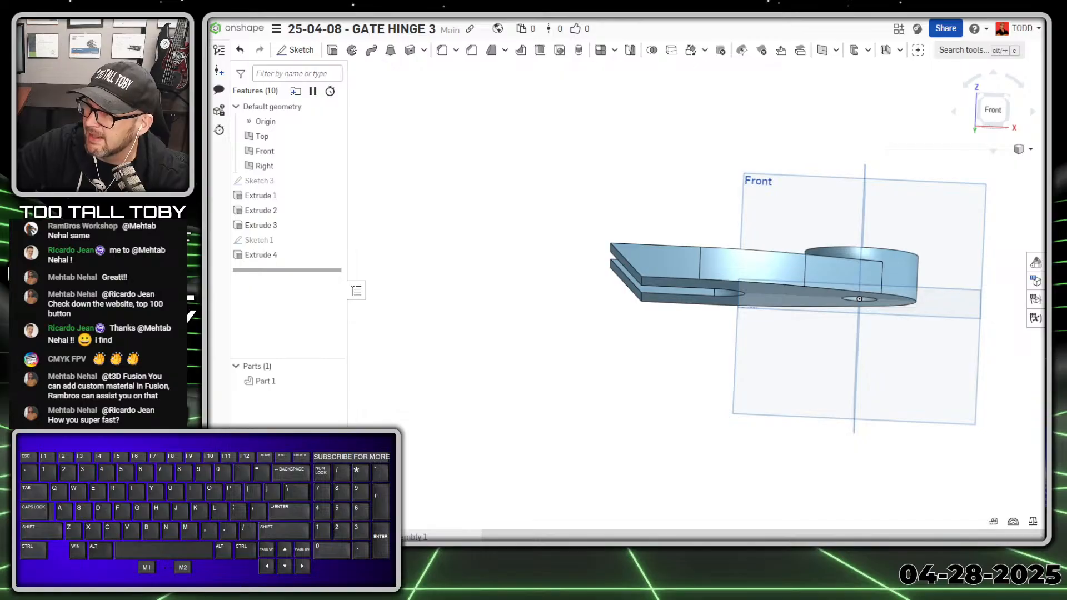
drag(1045, 25, 528, 16)
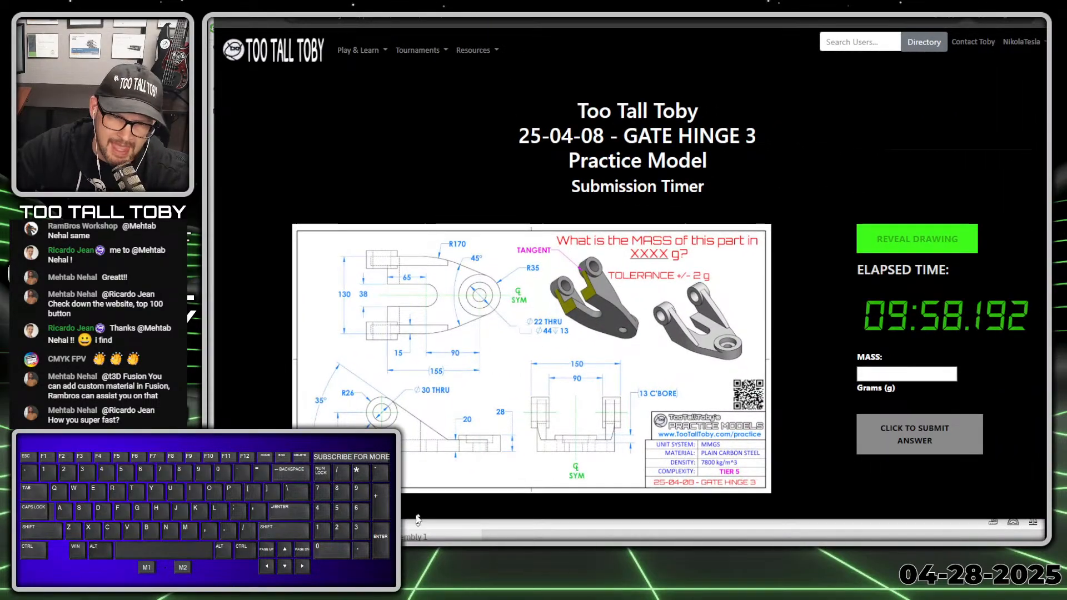
key(alt+1)
click(394, 428)
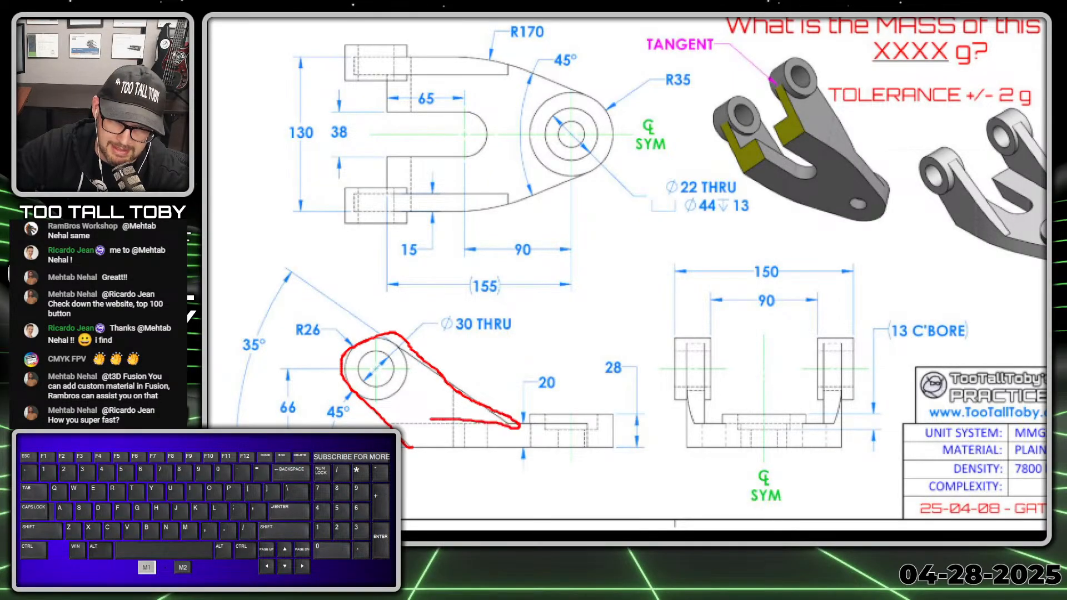
mouse_move(369, 344)
mouse_down()
mouse_move(345, 391)
mouse_move(352, 347)
mouse_move(384, 392)
mouse_up()
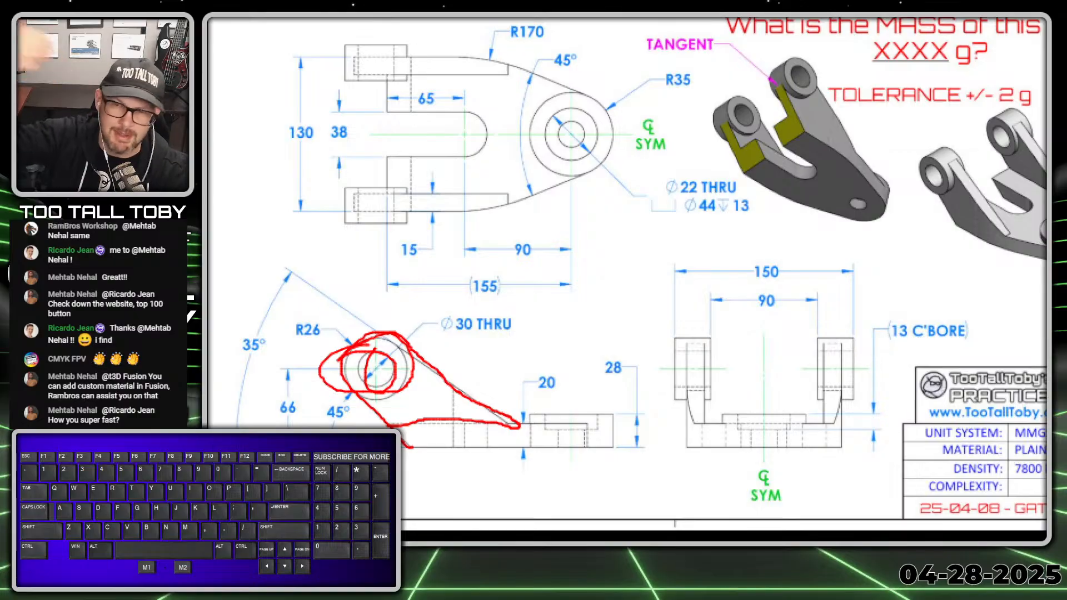
key(alt+1)
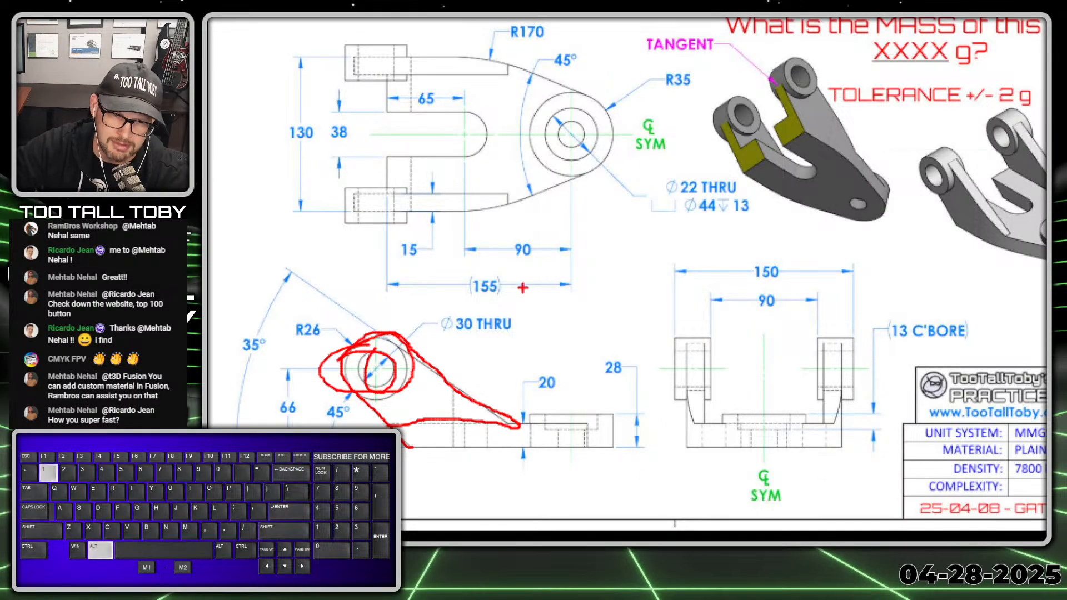
click(408, 17)
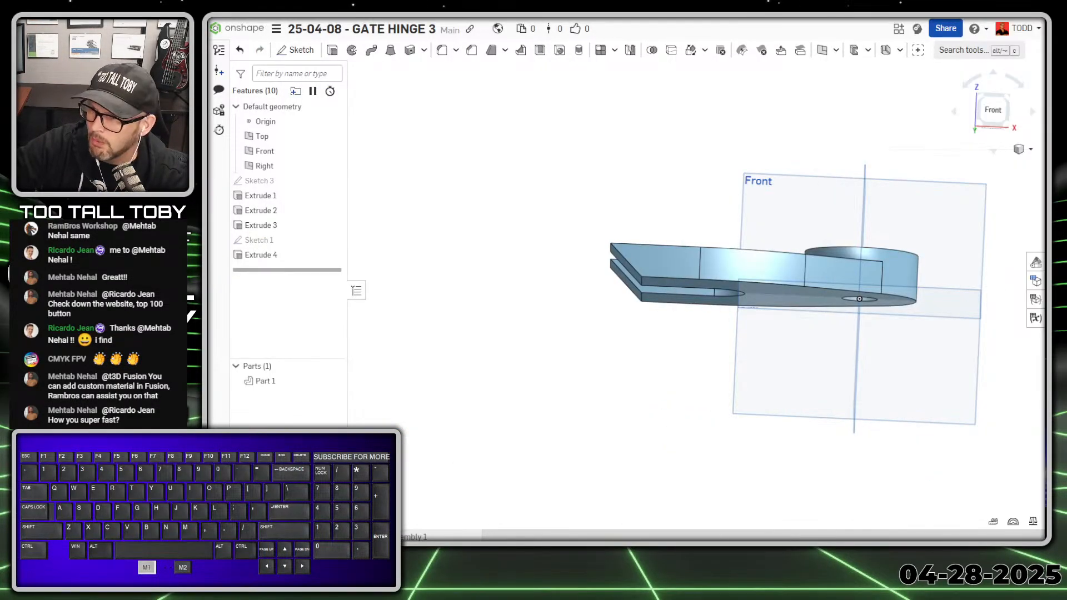
Start a new sketch on the outer side face of the plate's front arm for the lug profile.
right_drag(582, 226, 583, 238)
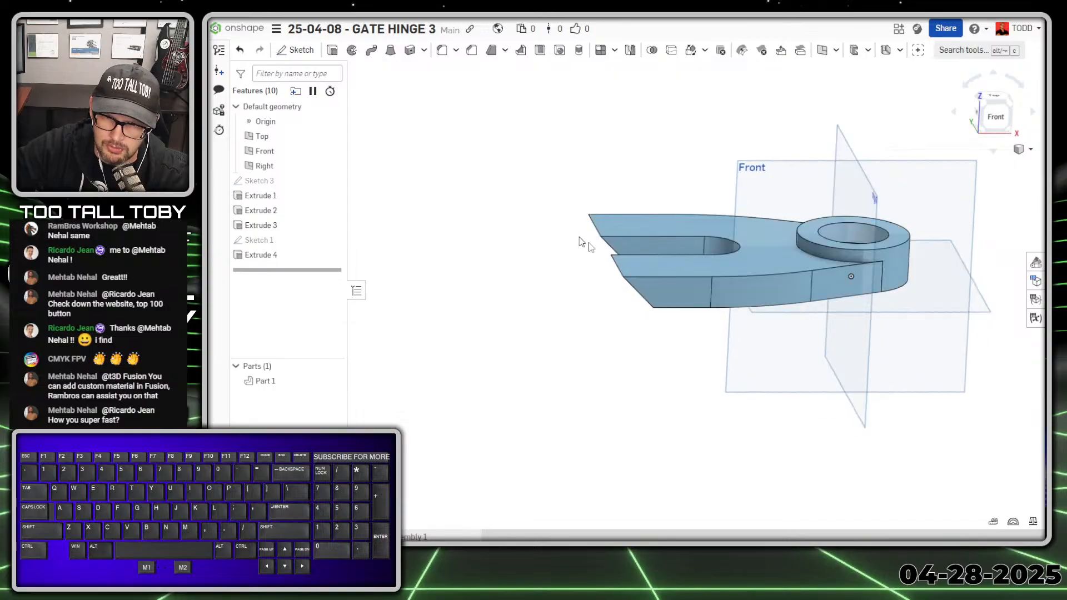
click(659, 289)
key(s)
click(676, 288)
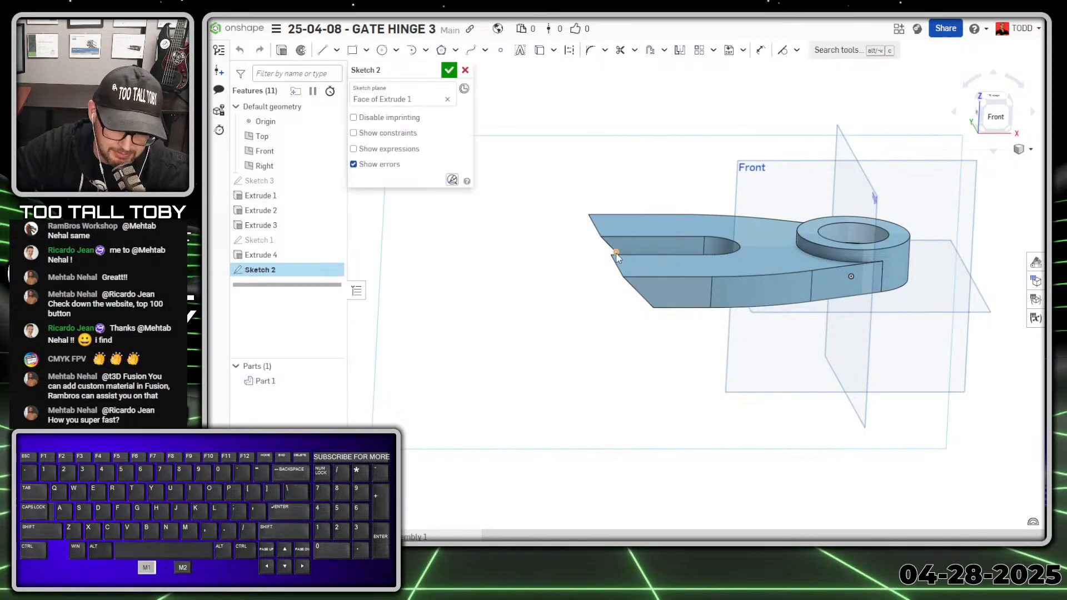
Draw a line about 90 mm long along the plate's top edge to its tip, and continue it about 66.5 mm upward in line with the bevel.
key(s)
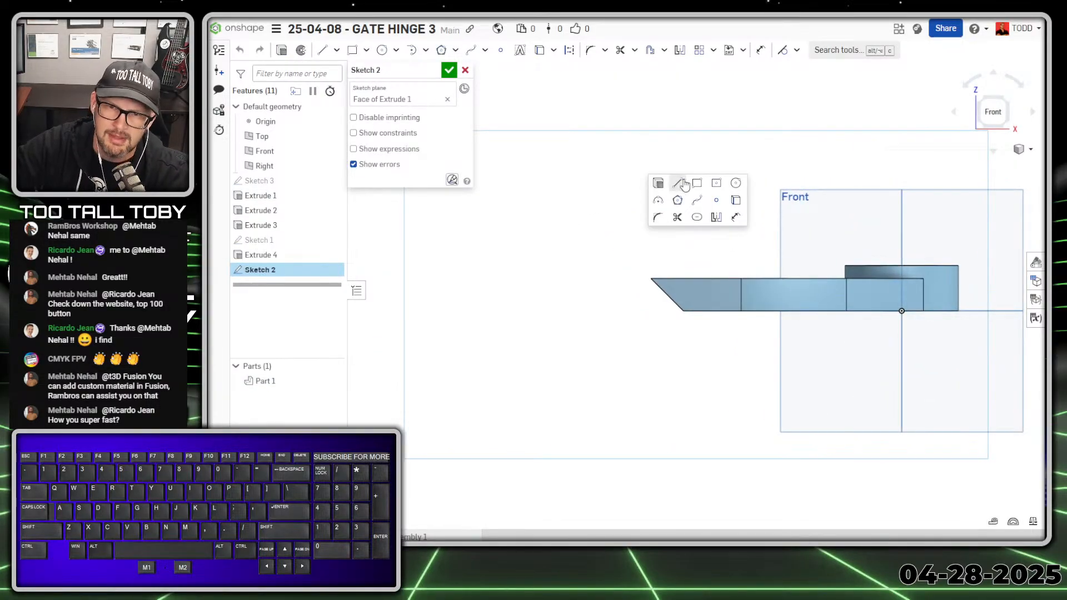
click(677, 183)
scroll(750, 280, up, 2)
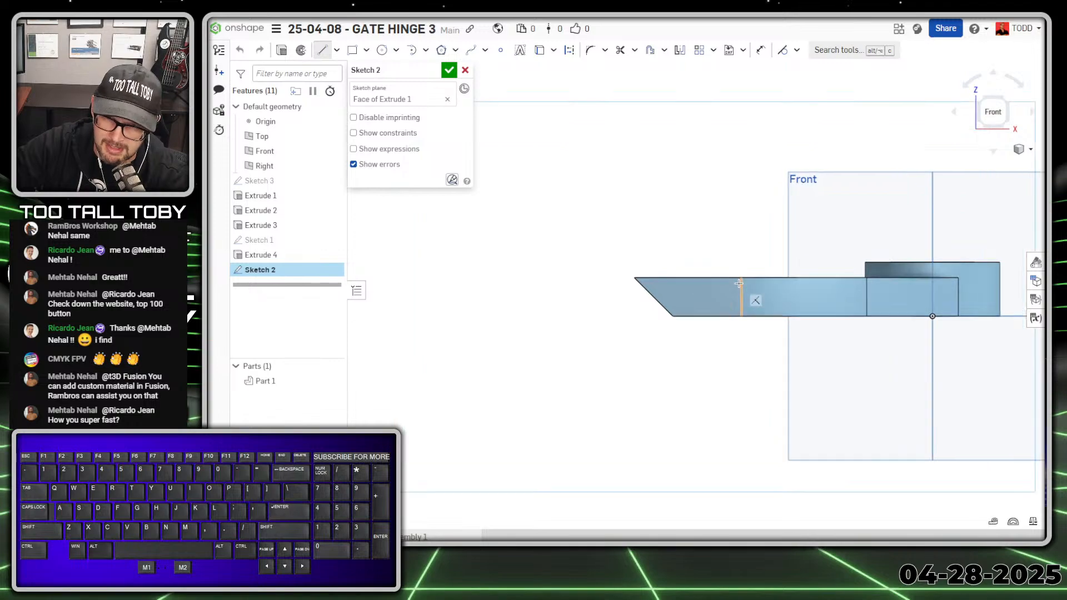
click(819, 278)
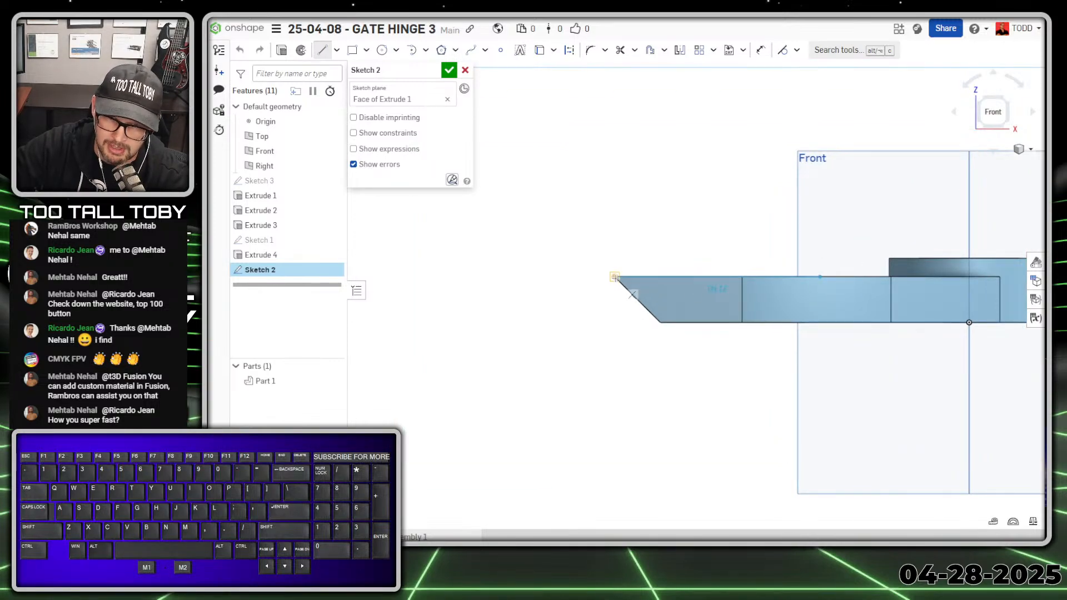
click(614, 277)
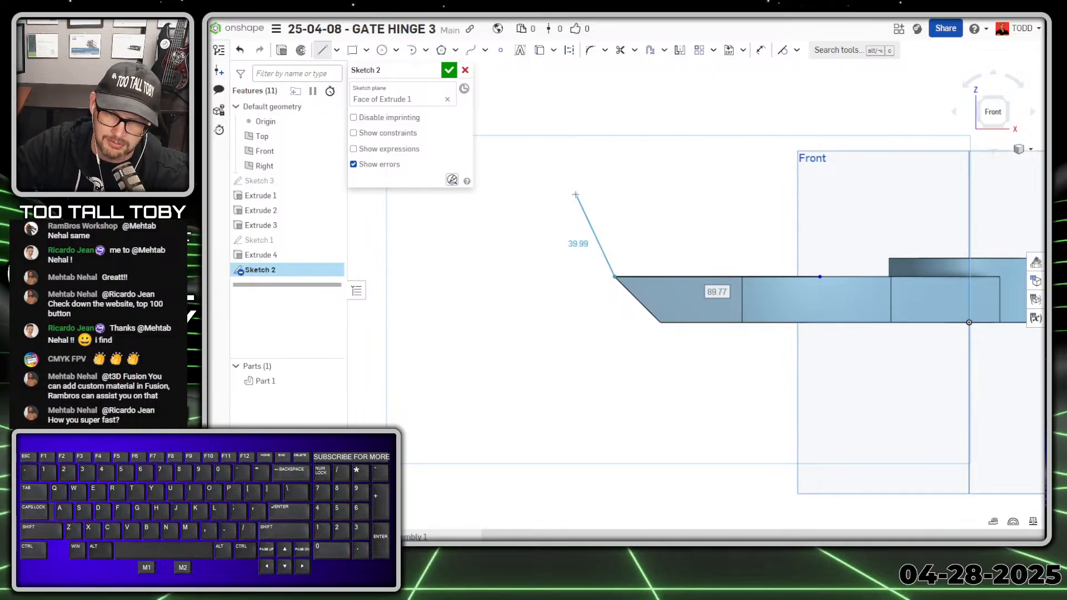
scroll(562, 298, up, 3)
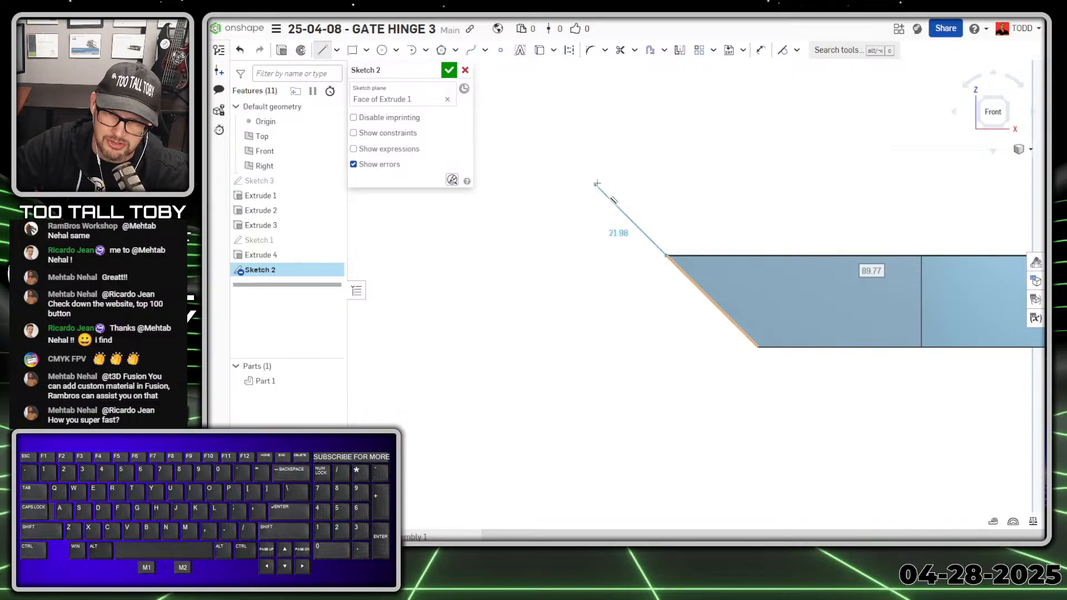
scroll(597, 183, down, 2)
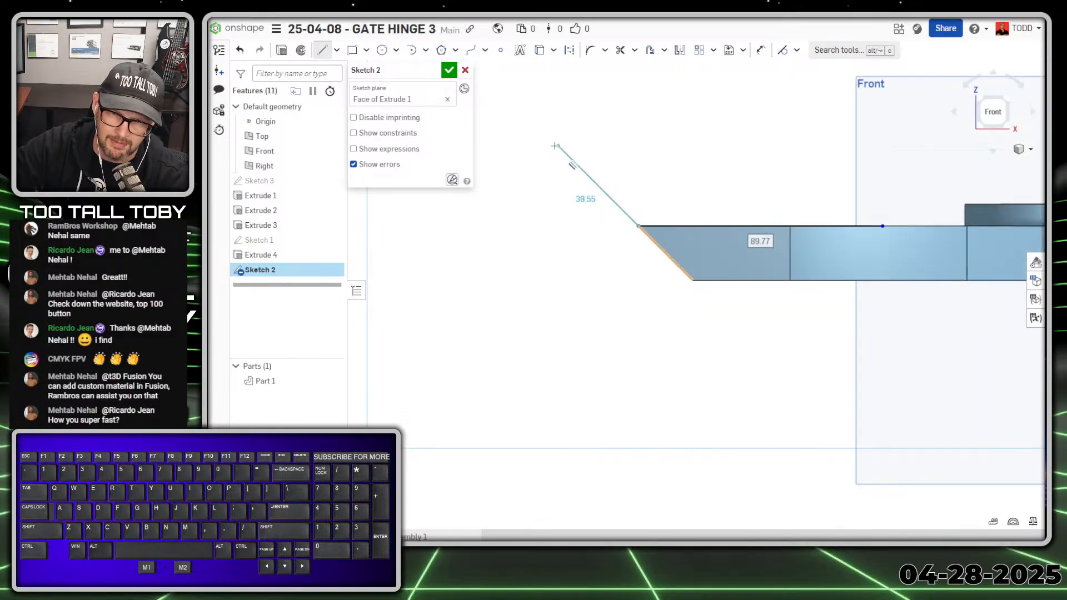
click(511, 98)
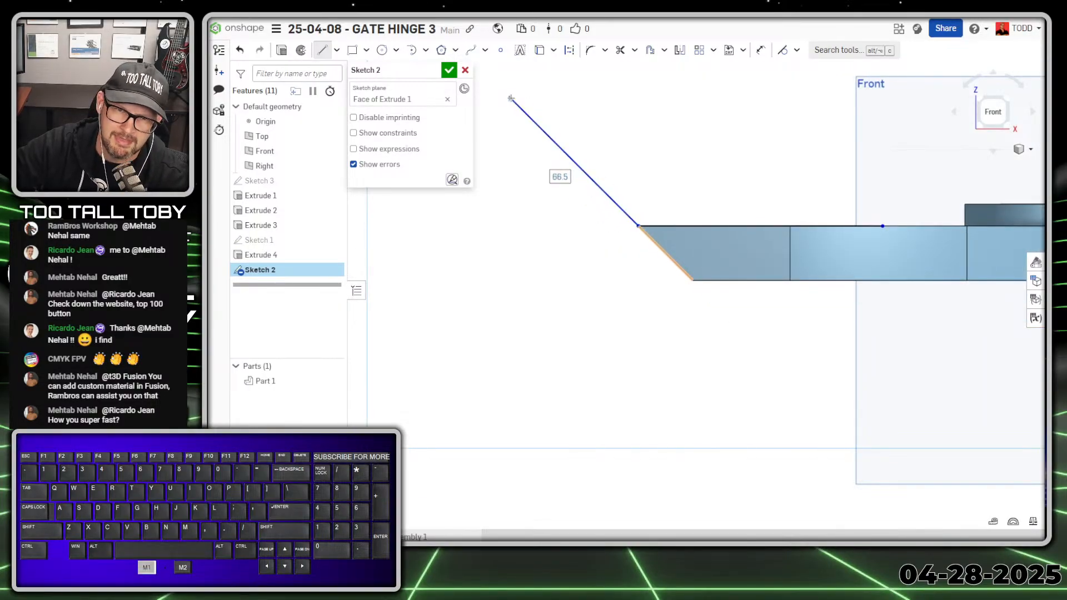
Add a tangent arc with a 26 mm radius to the upper end of the sloped line.
ctrl+middle_drag(582, 115, 705, 301)
ctrl+scroll(703, 297, up, 1)
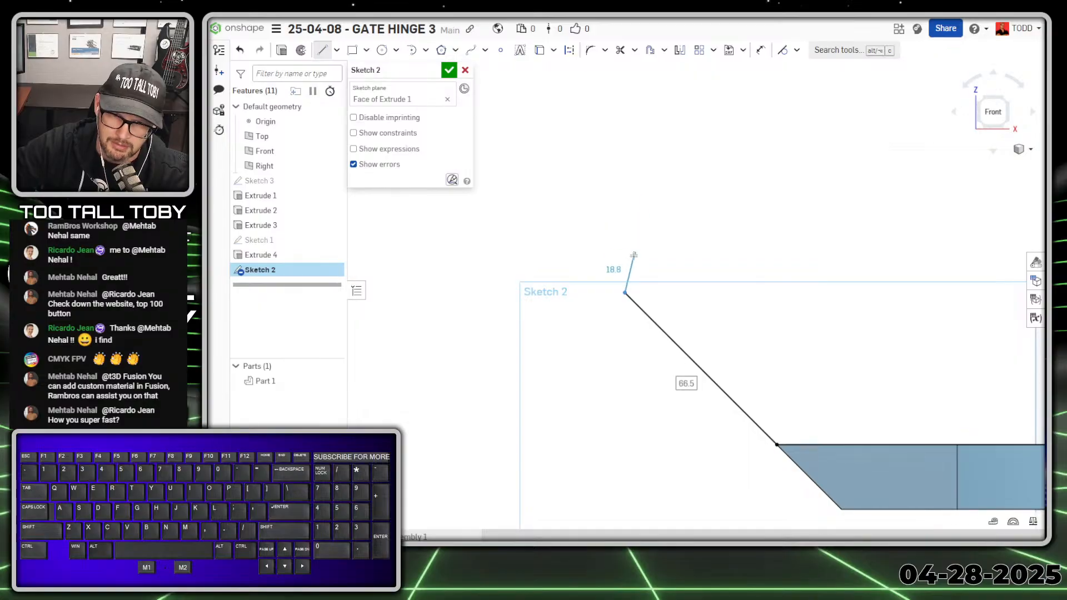
key(t)
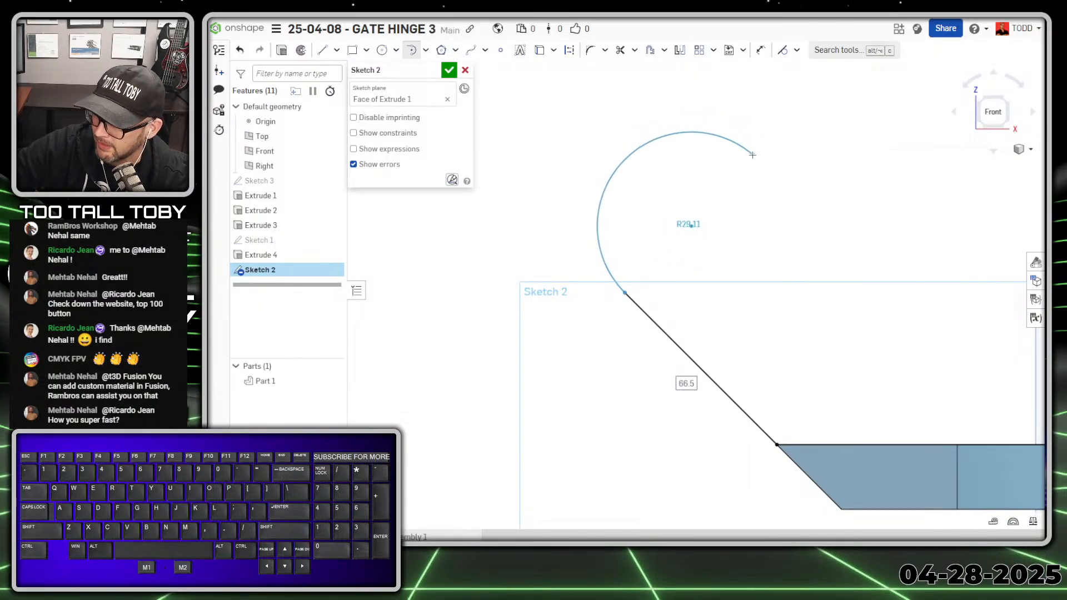
click(752, 156)
text(2)
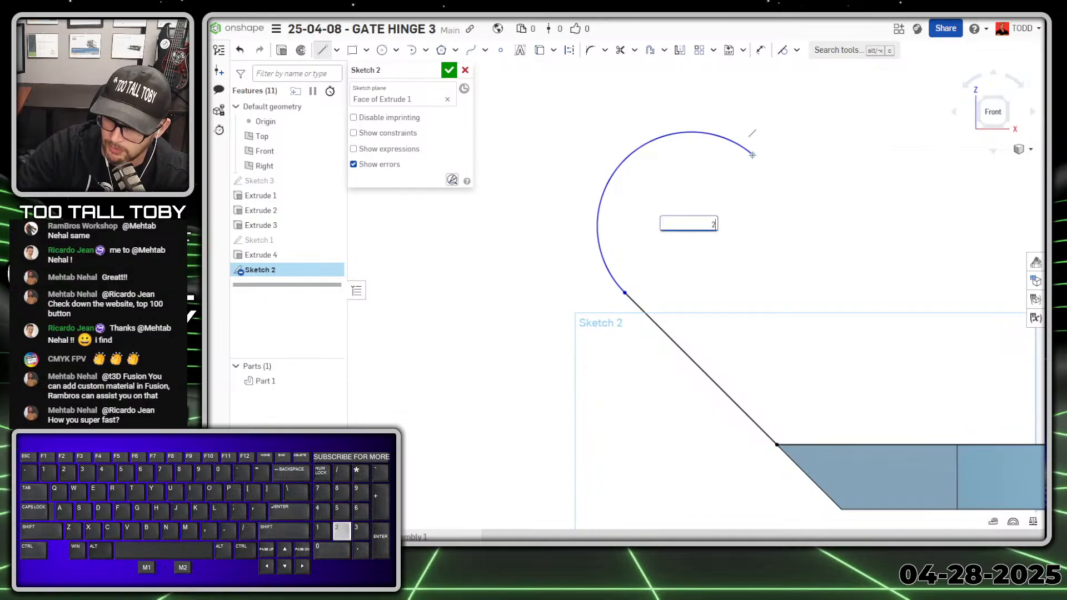
text(6)
key(Return)
scroll(845, 278, down, 3)
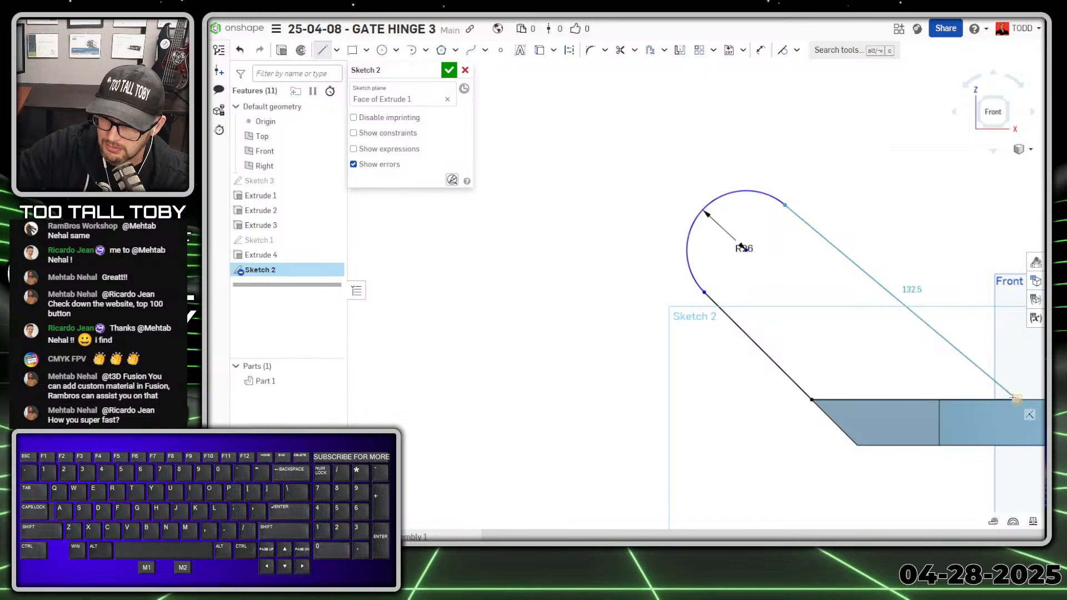
Draw a line about 123 mm long from the lug arc's upper end toward the plate, and move its lower end onto the top-edge line.
scroll(1005, 396, up, 3)
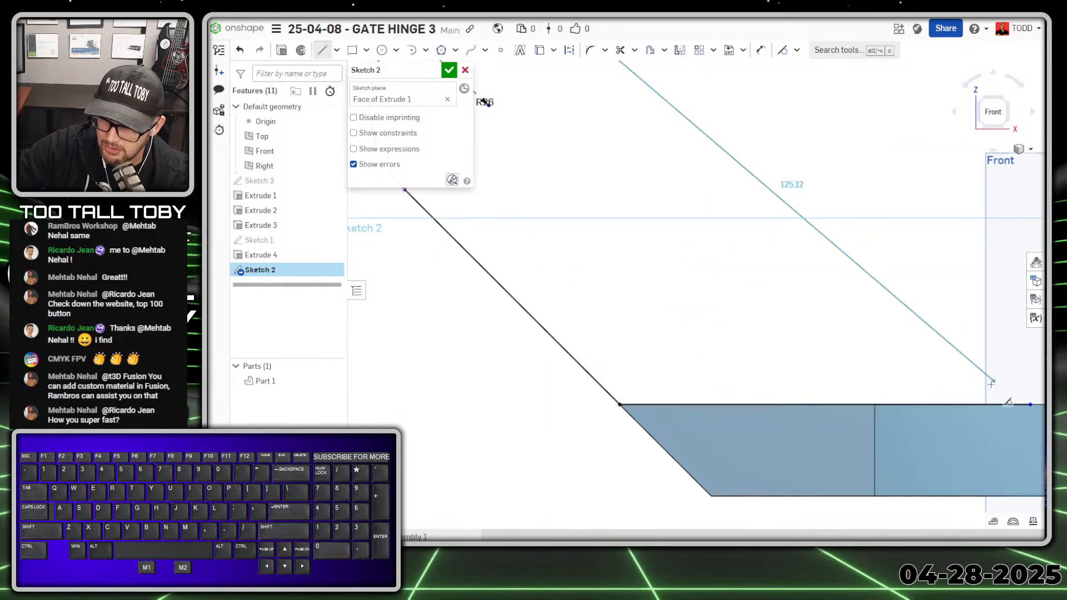
click(993, 383)
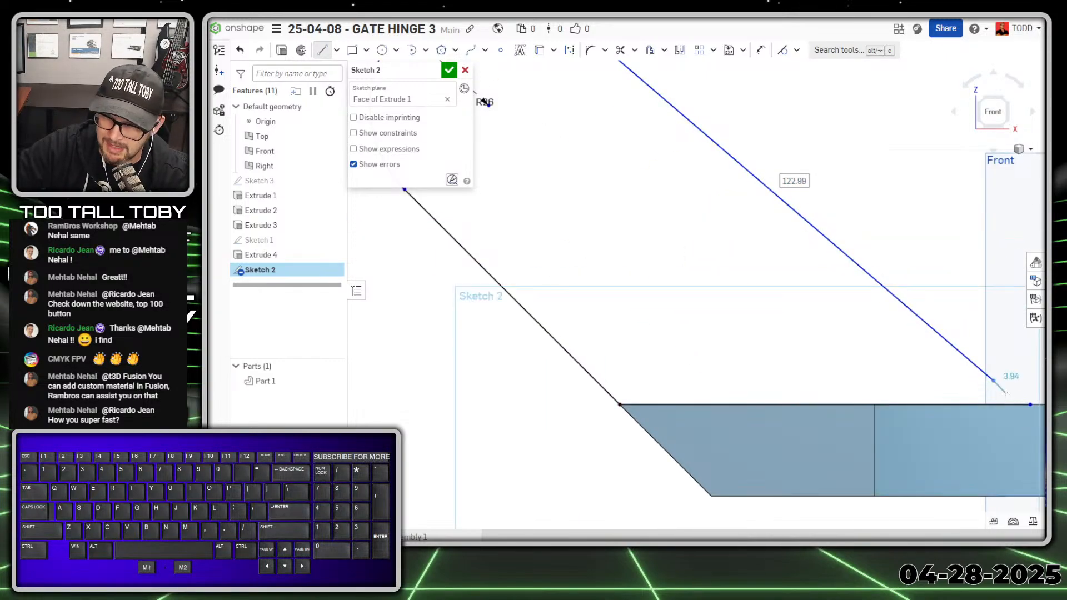
key(Escape)
ctrl+right_drag(992, 389, 819, 295)
mouse_move(815, 274)
mouse_down()
mouse_move(851, 285)
mouse_move(867, 310)
mouse_move(852, 298)
mouse_up()
scroll(743, 265, down, 5)
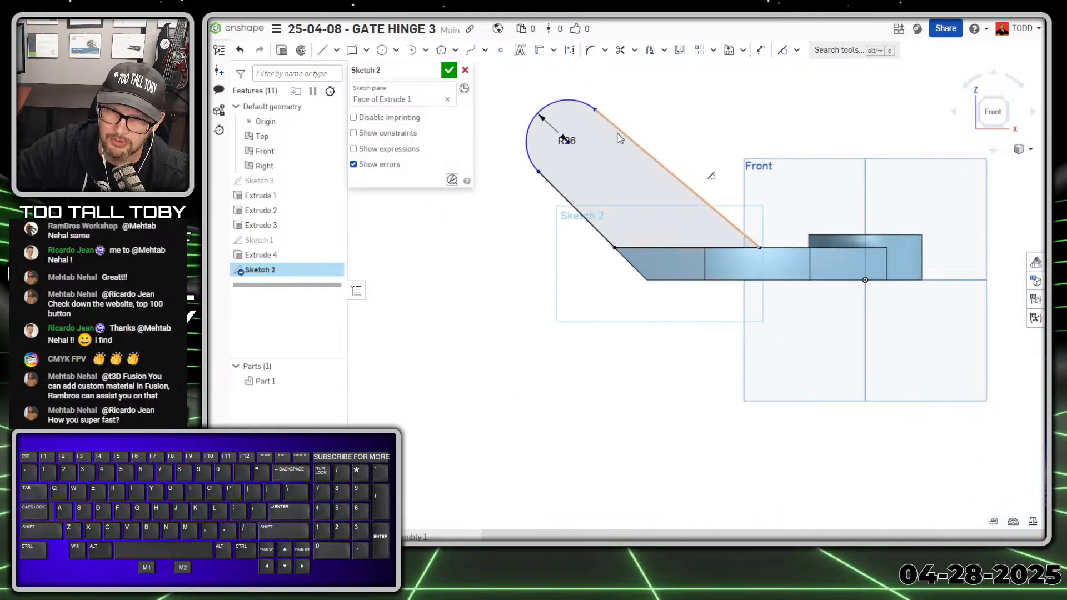
Reposition the R26 dimension outside the lug arc.
scroll(585, 118, up, 3)
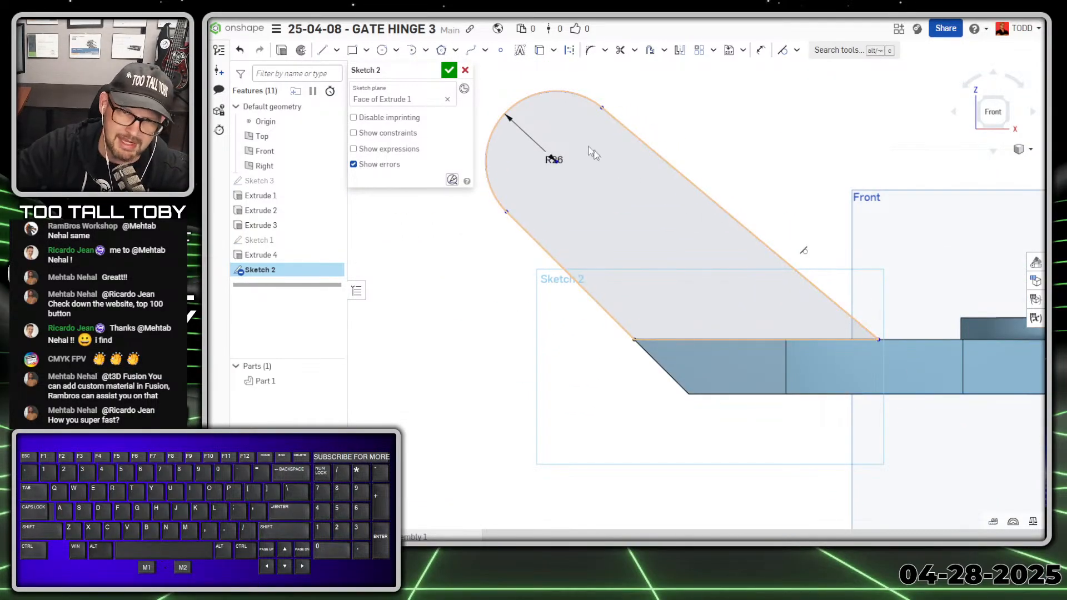
scroll(581, 144, up, 2)
scroll(575, 143, down, 2)
ctrl+middle_drag(579, 152, 626, 209)
drag(607, 222, 547, 104)
scroll(667, 192, down, 2)
scroll(658, 187, up, 2)
Draw two circles centred on the lug arc: a 52 mm diameter circle coinciding with the arc, and a 30 mm diameter hole.
key(s)
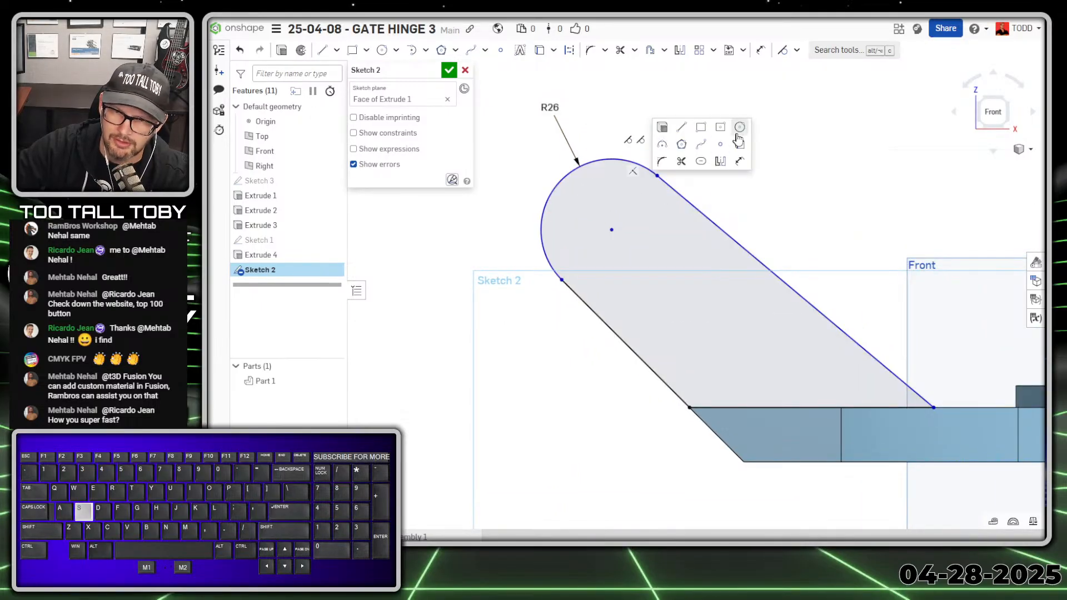
click(721, 146)
drag(608, 232, 657, 176)
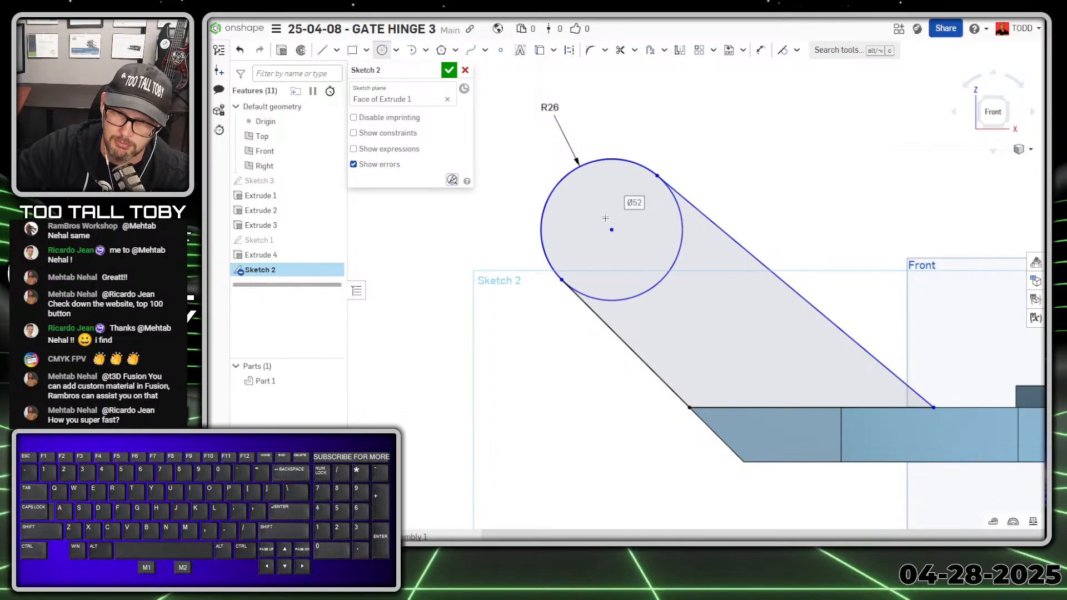
drag(612, 231, 624, 189)
text(30)
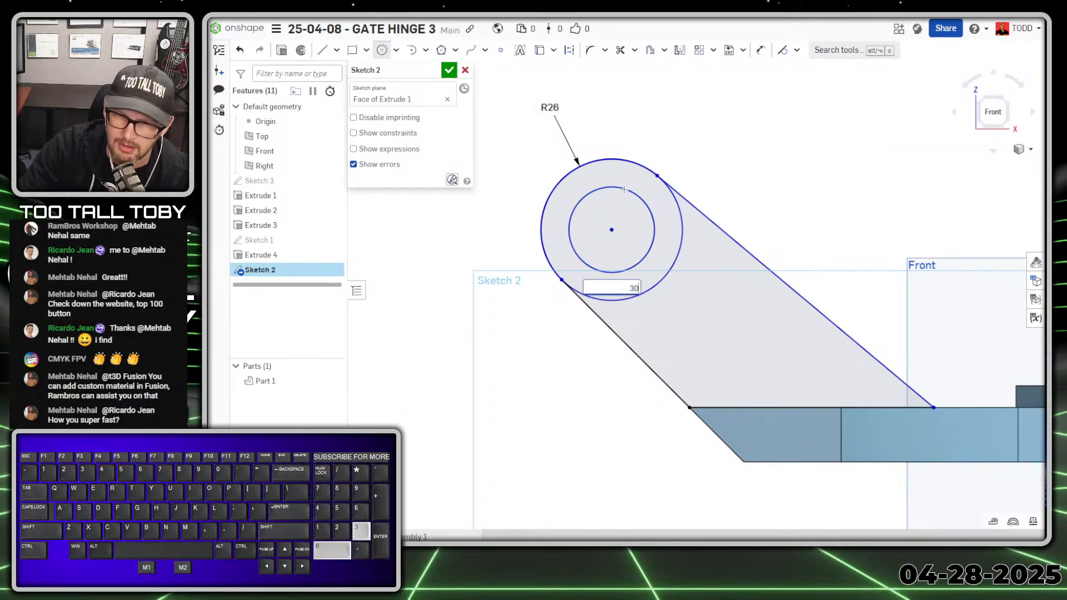
key(Return)
key(Escape)
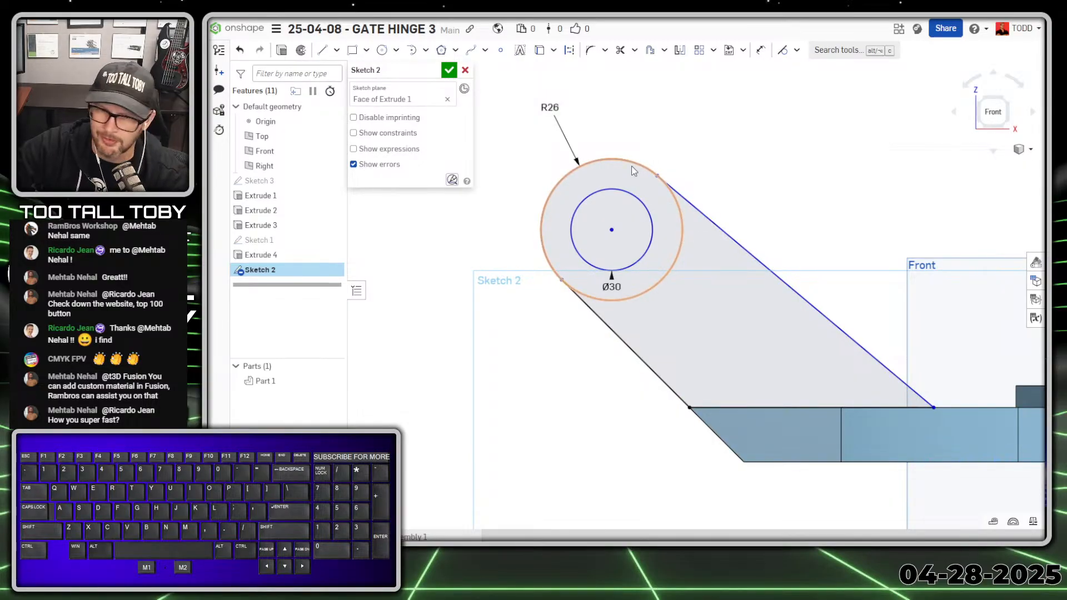
Dimension the angle between the lug's long sloped line and the plate's top-edge line as 35 degrees.
scroll(711, 271, down, 2)
click(726, 168)
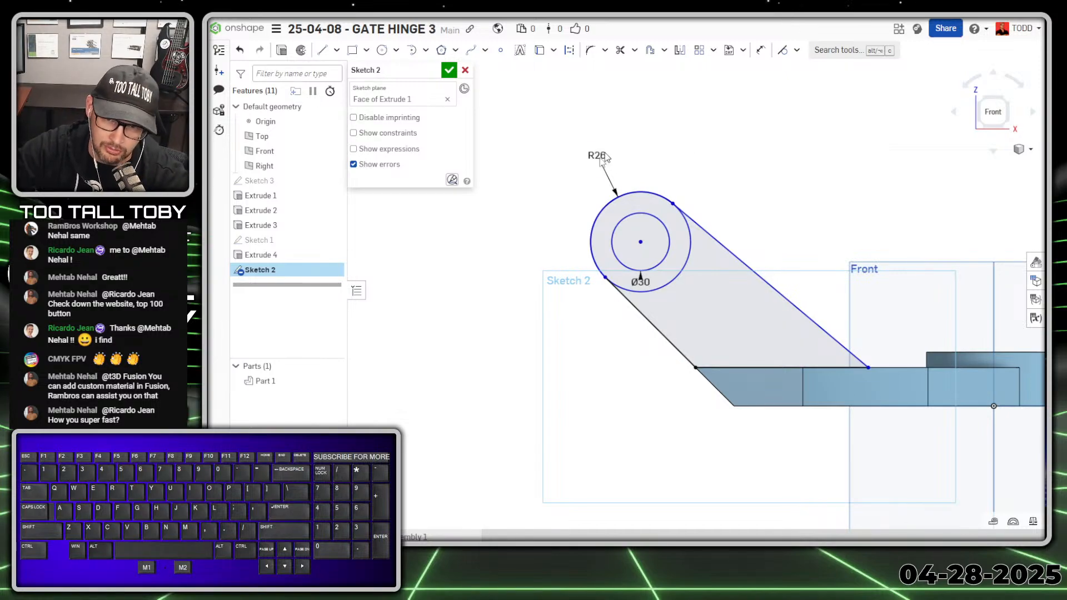
key(s)
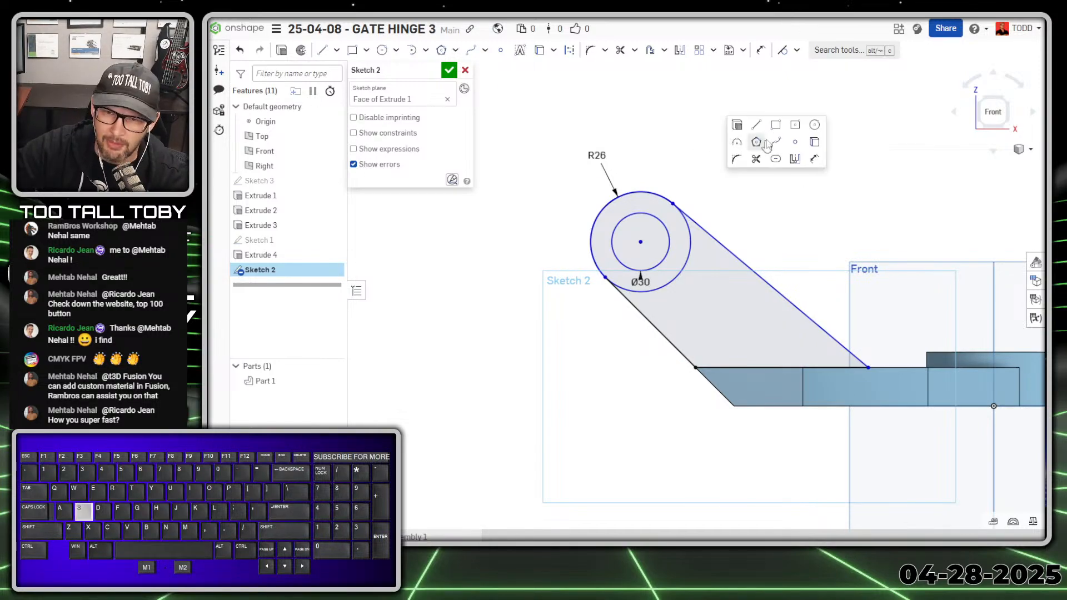
click(816, 161)
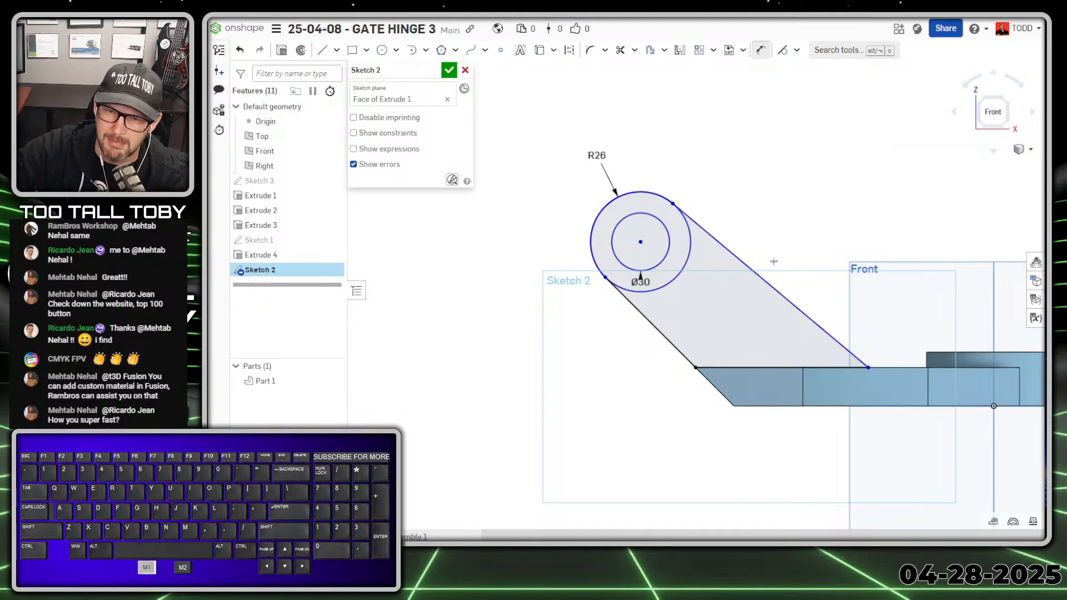
click(773, 286)
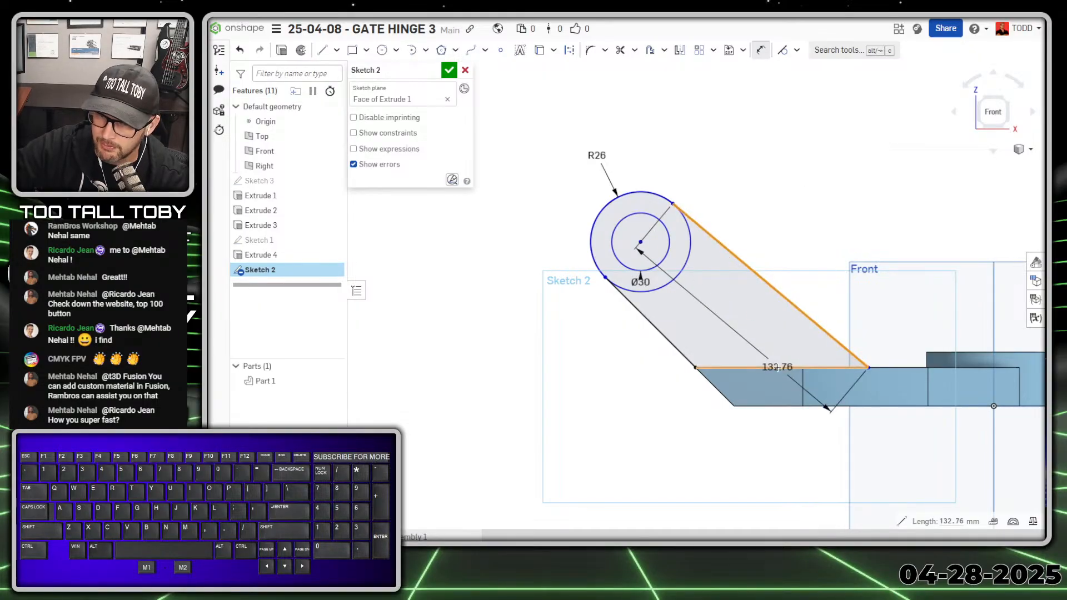
click(778, 367)
click(512, 288)
text(3)
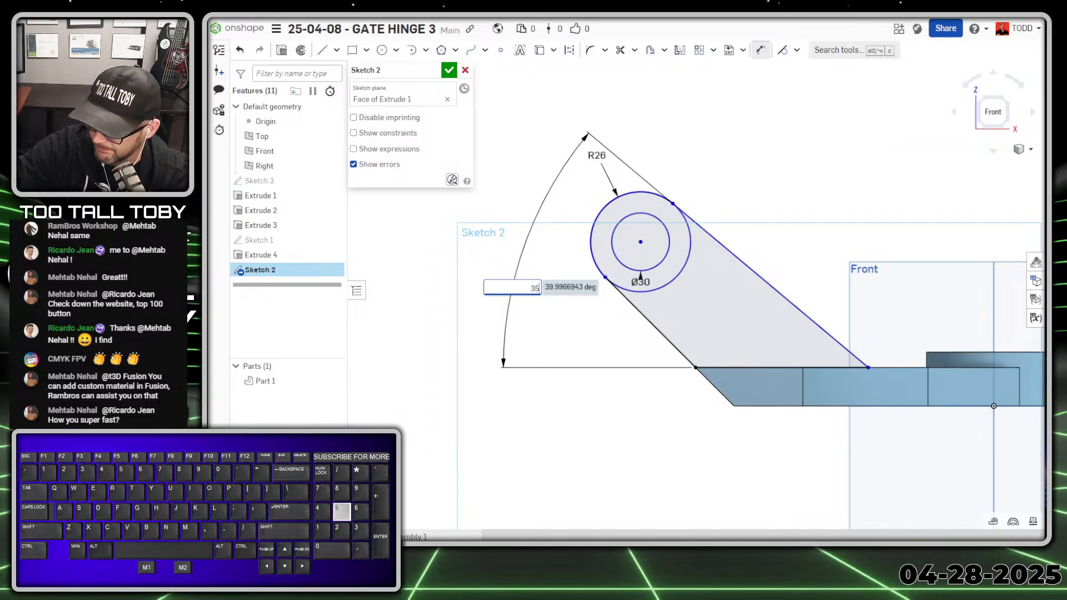
text(5)
key(Return)
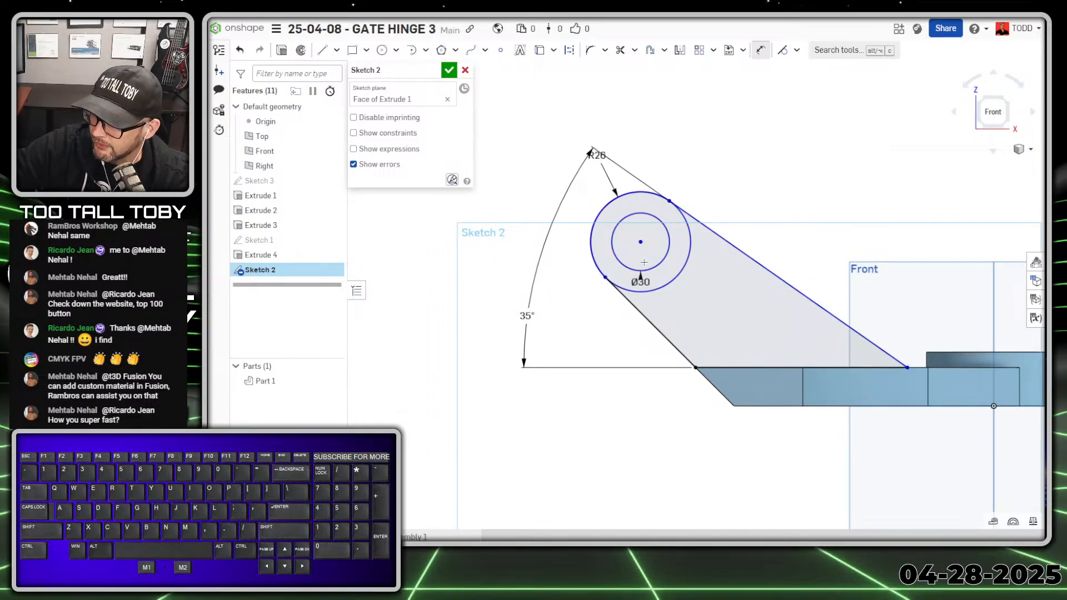
Dimension the height of the lug circles' centre above the plate's bottom edge as 66 mm.
click(639, 244)
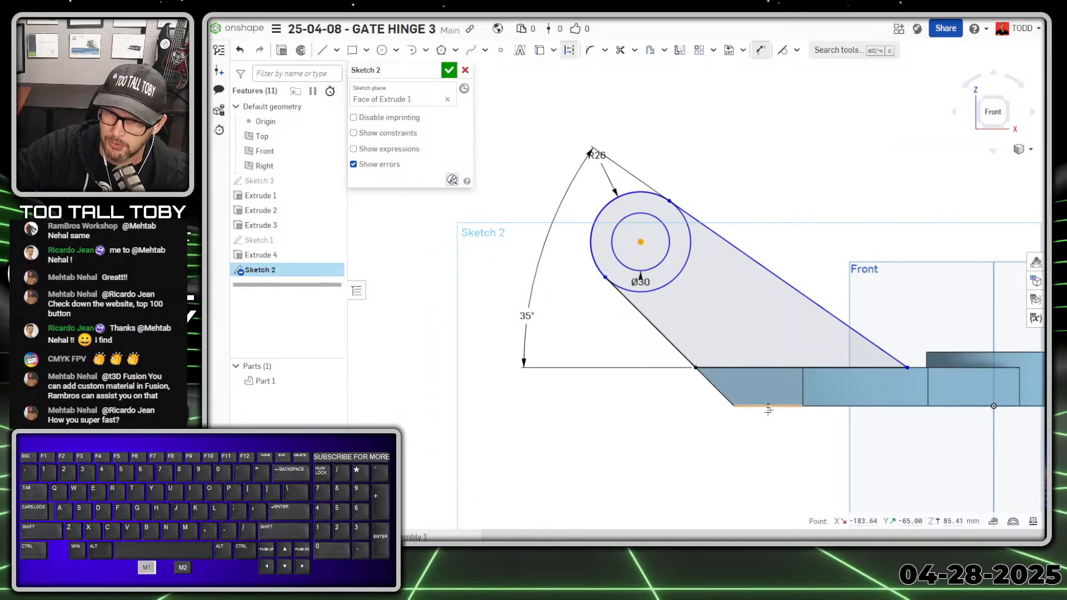
click(782, 406)
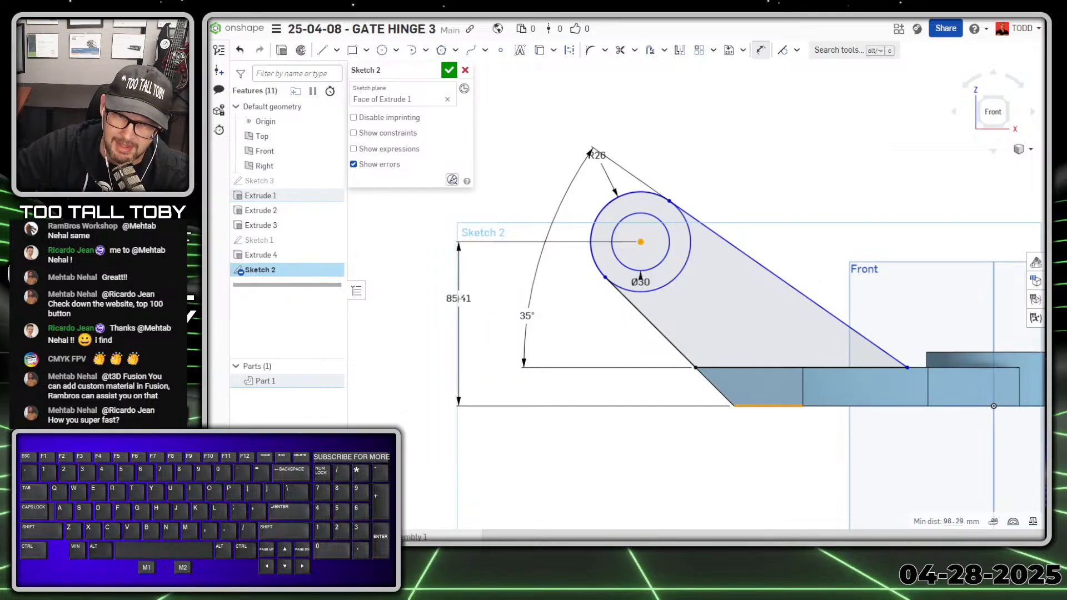
click(459, 299)
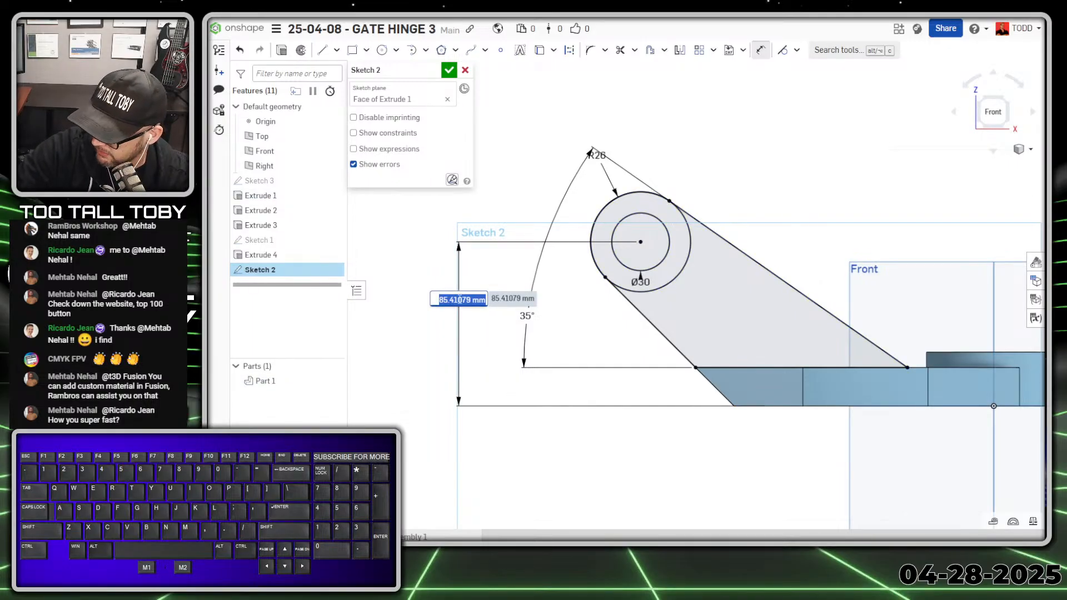
text(66)
key(Return)
scroll(797, 370, down, 3)
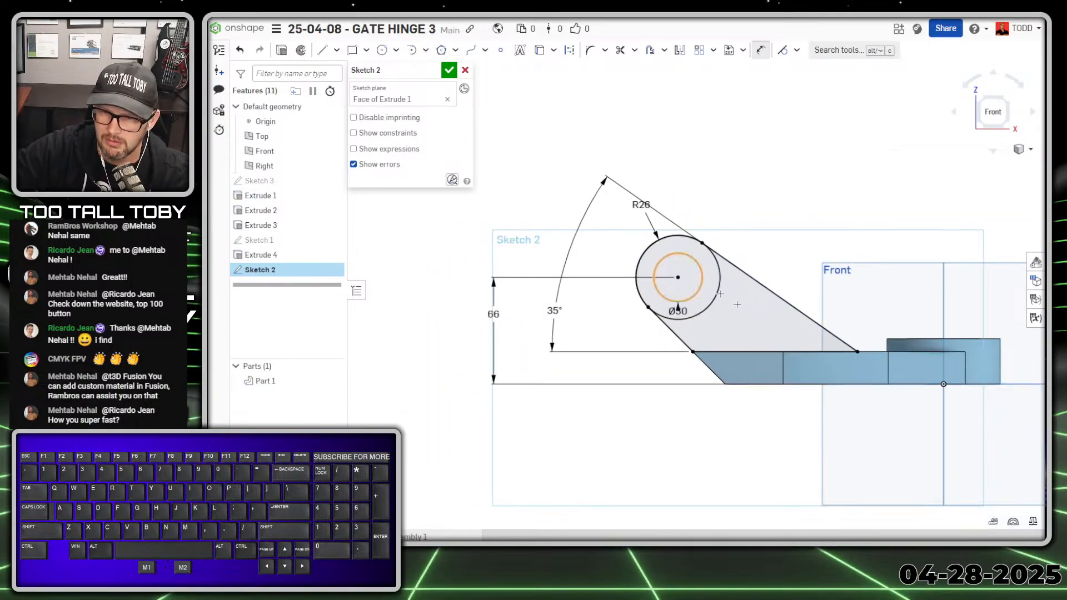
scroll(798, 370, up, 2)
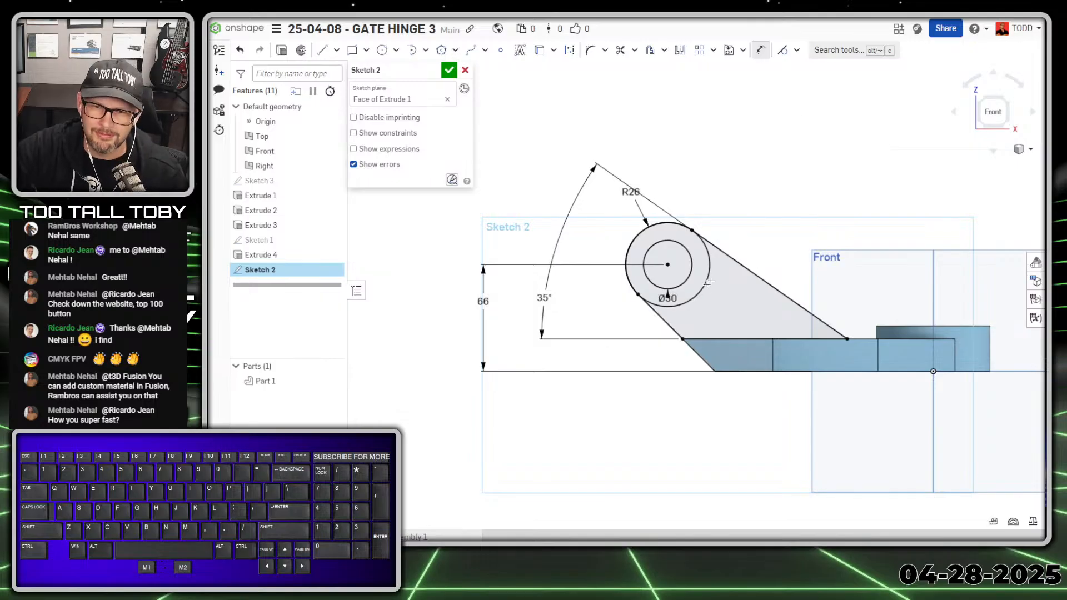
key(Escape)
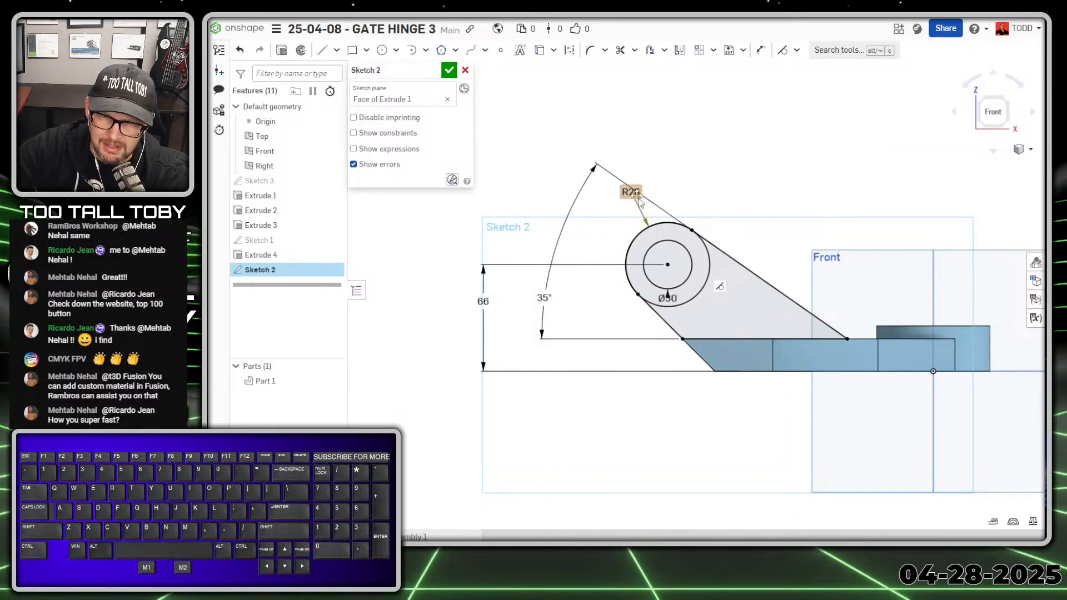
Reposition the R26 and Ø30 dimensions so both labels sit clear of the lug profile.
drag(631, 192, 611, 202)
drag(668, 299, 695, 139)
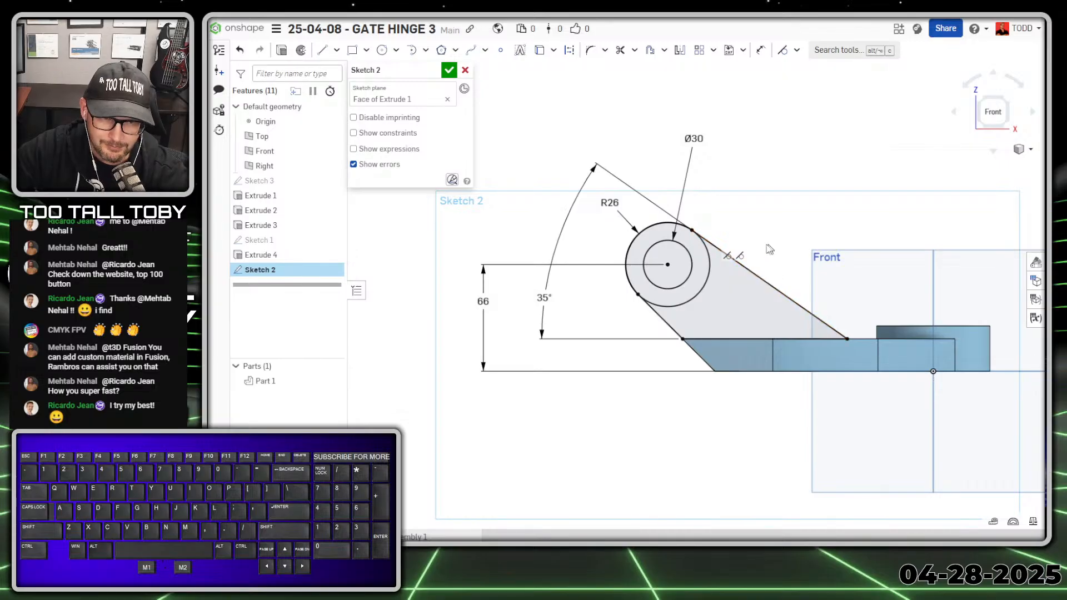
scroll(823, 284, up, 2)
Extrude only the lug web region below the outer circle 15 mm inward over the plate, adding it with Merge with all.
key(shift+7)
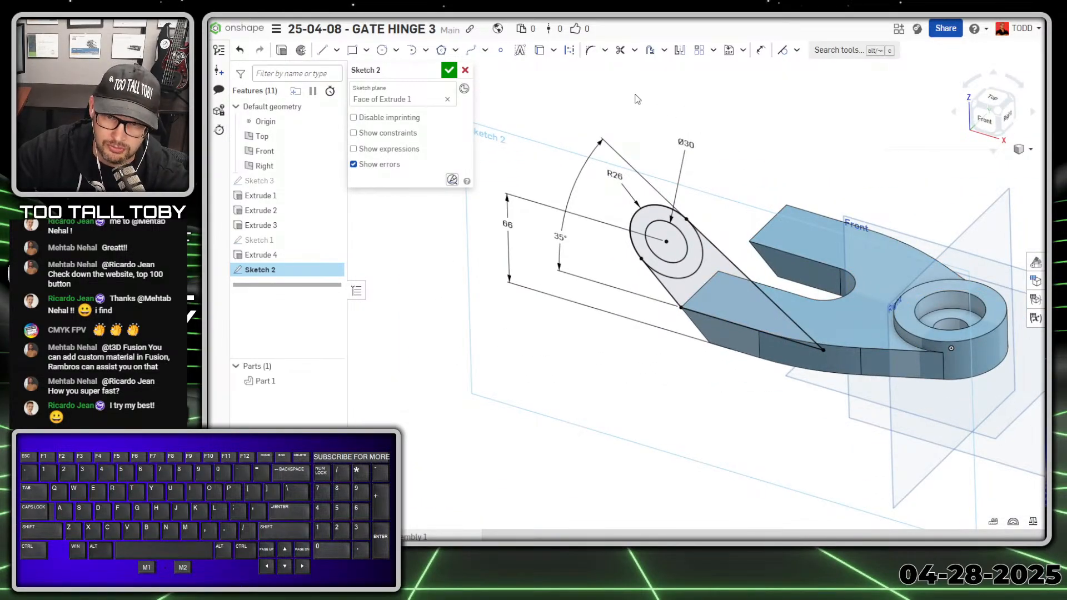
key(s)
click(653, 97)
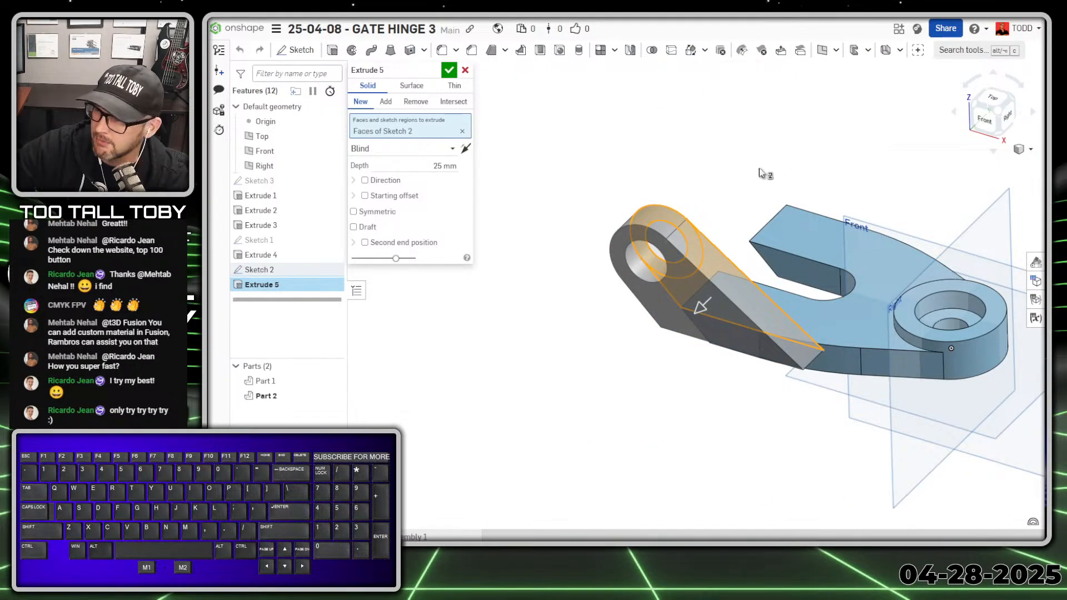
click(586, 115)
key(space)
click(721, 264)
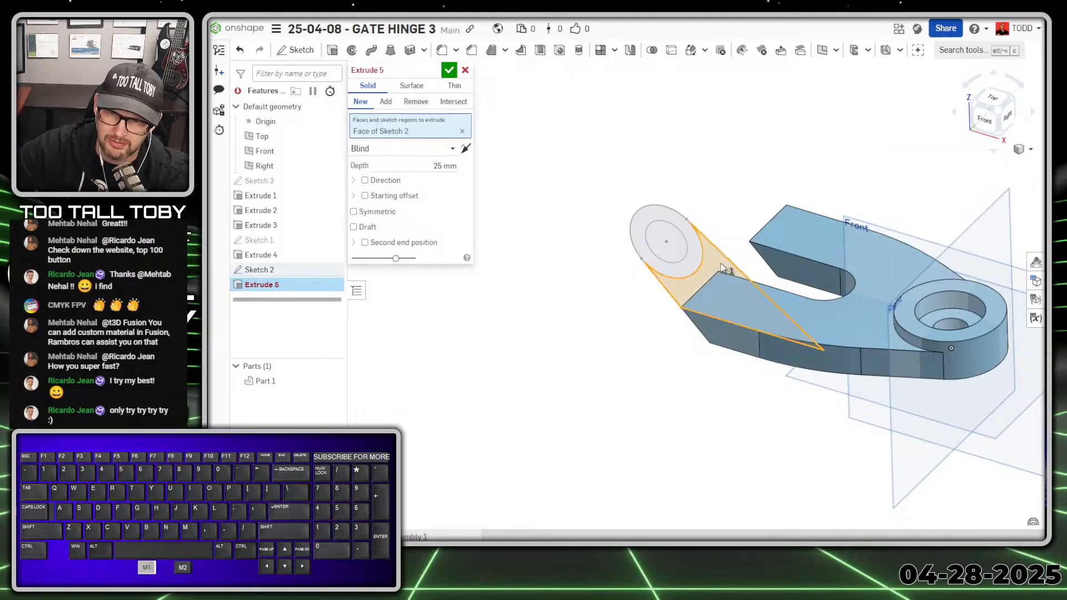
click(443, 166)
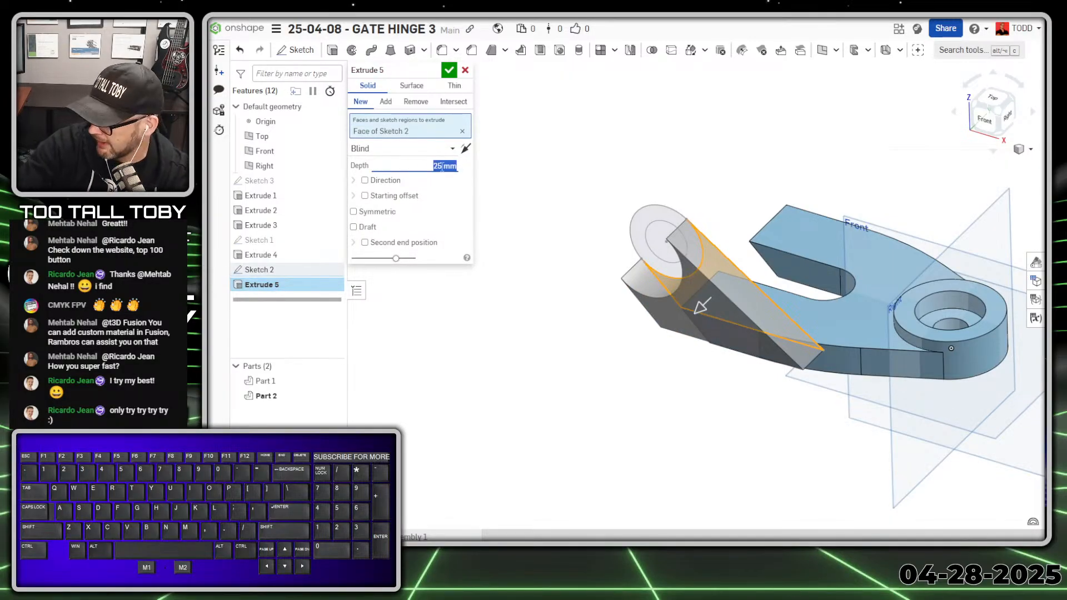
text(15)
key(Return)
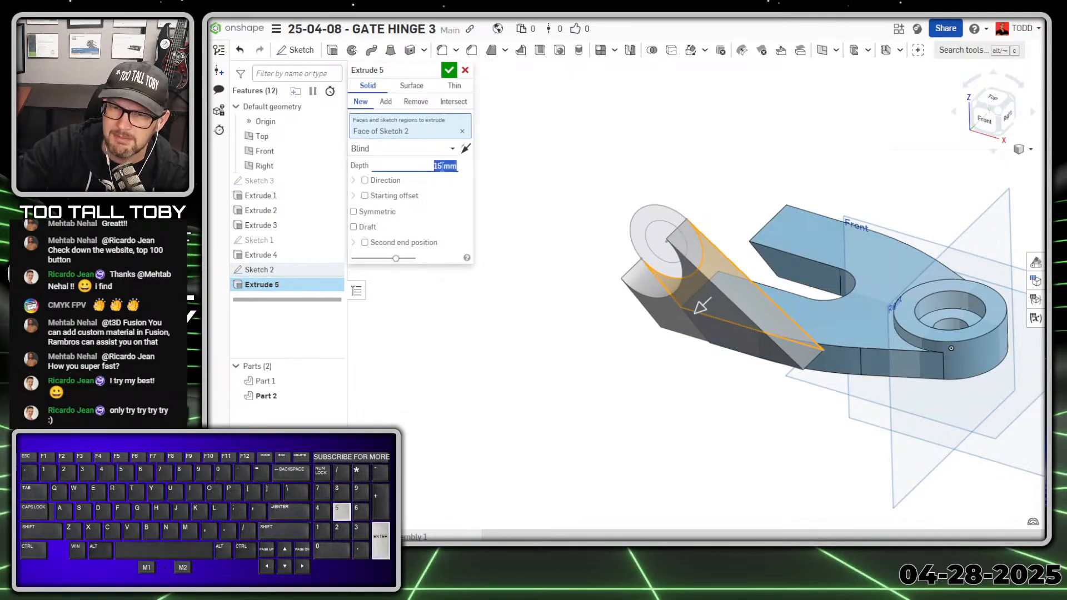
click(466, 149)
click(397, 107)
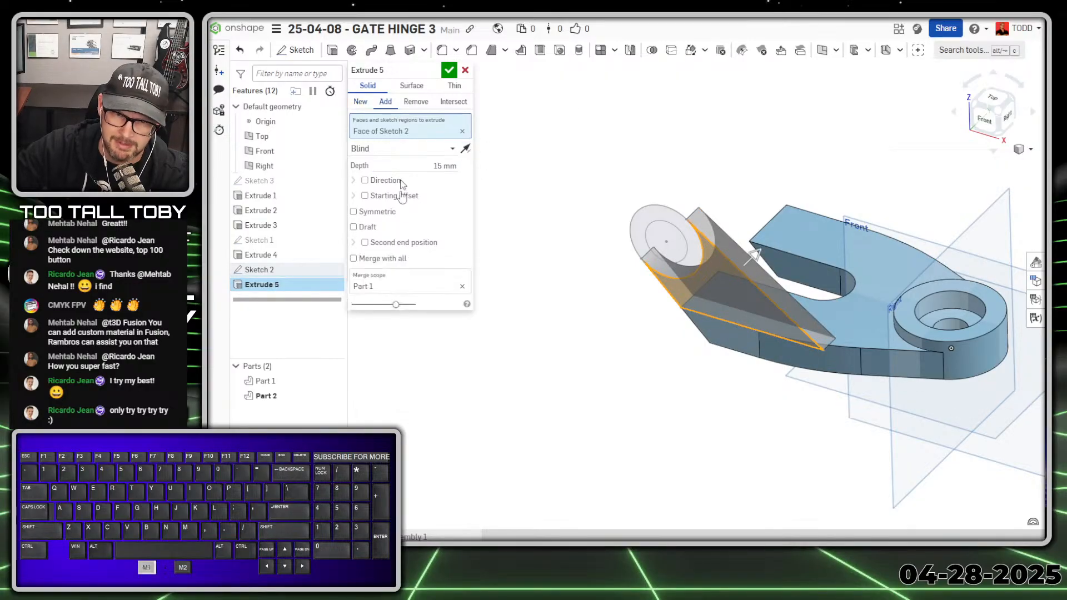
click(448, 69)
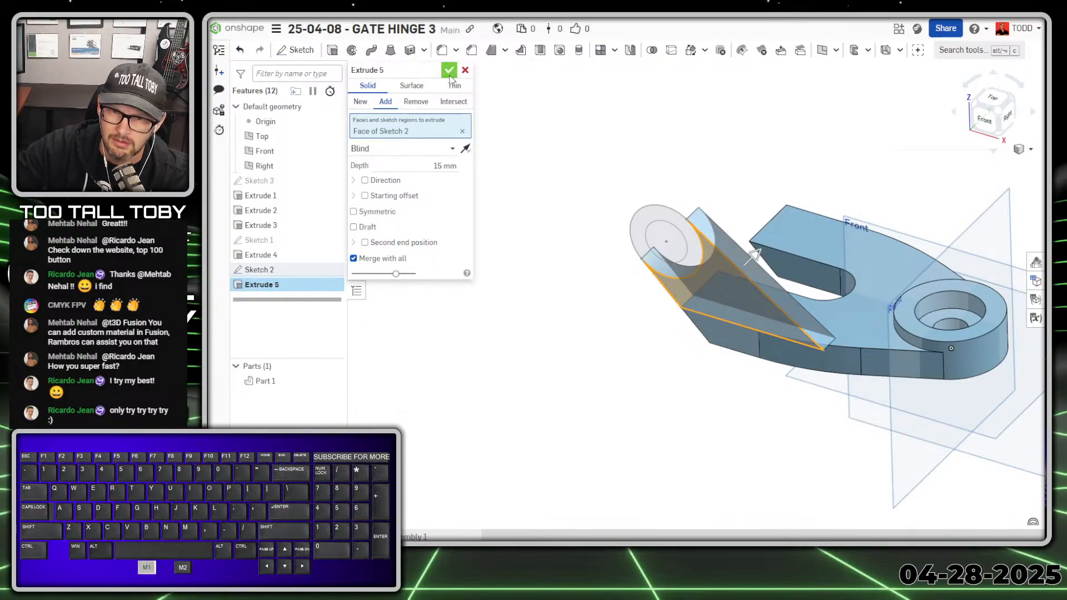
Show the lug sketch again, start extruding its ring region with a blind starting offset, and open the offset depth for editing.
click(333, 270)
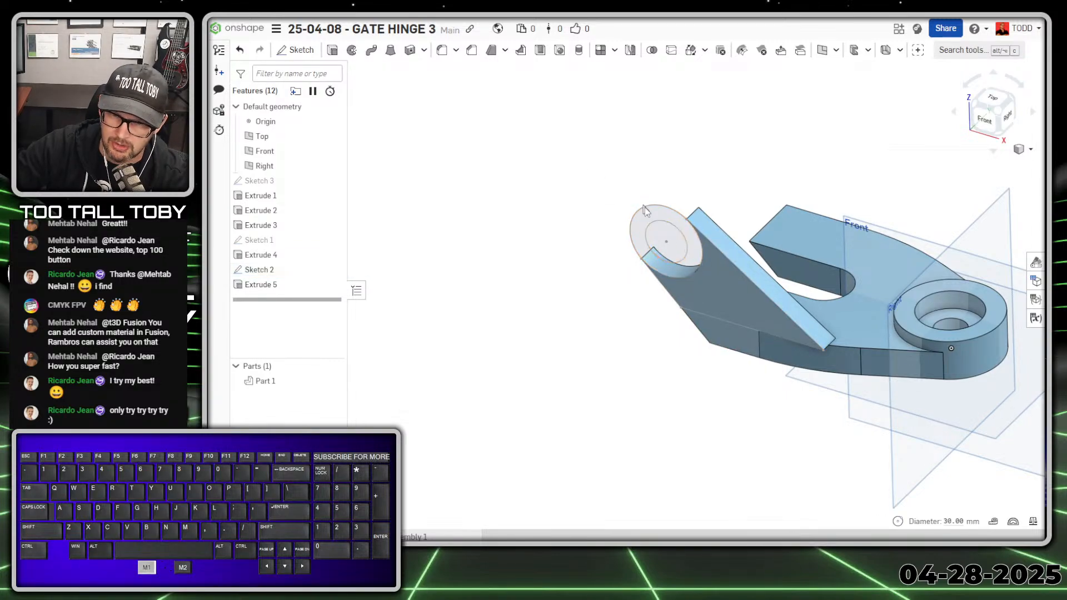
click(667, 215)
key(s)
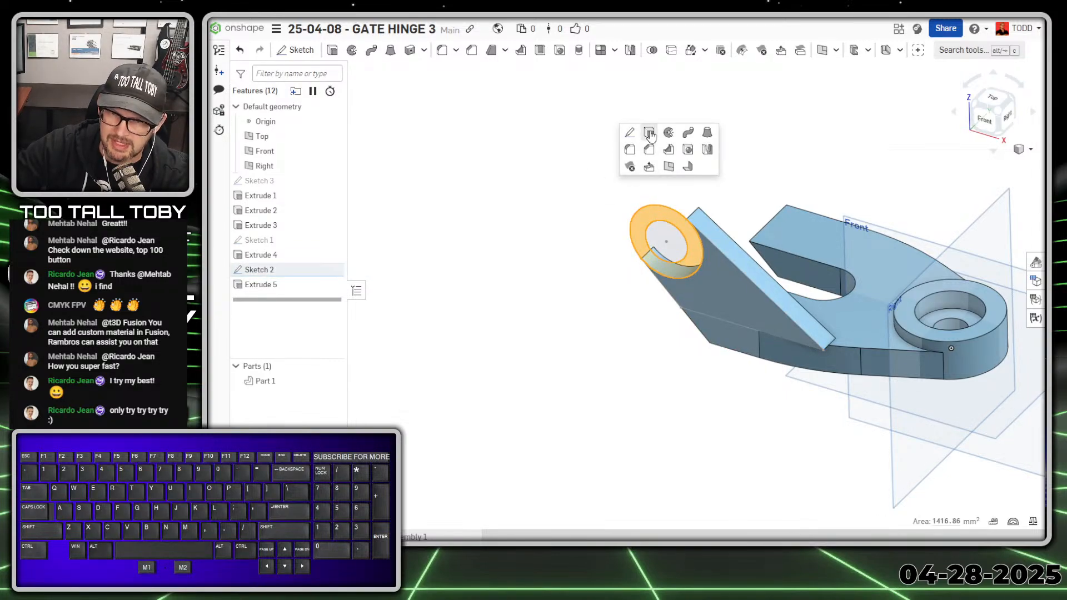
click(632, 134)
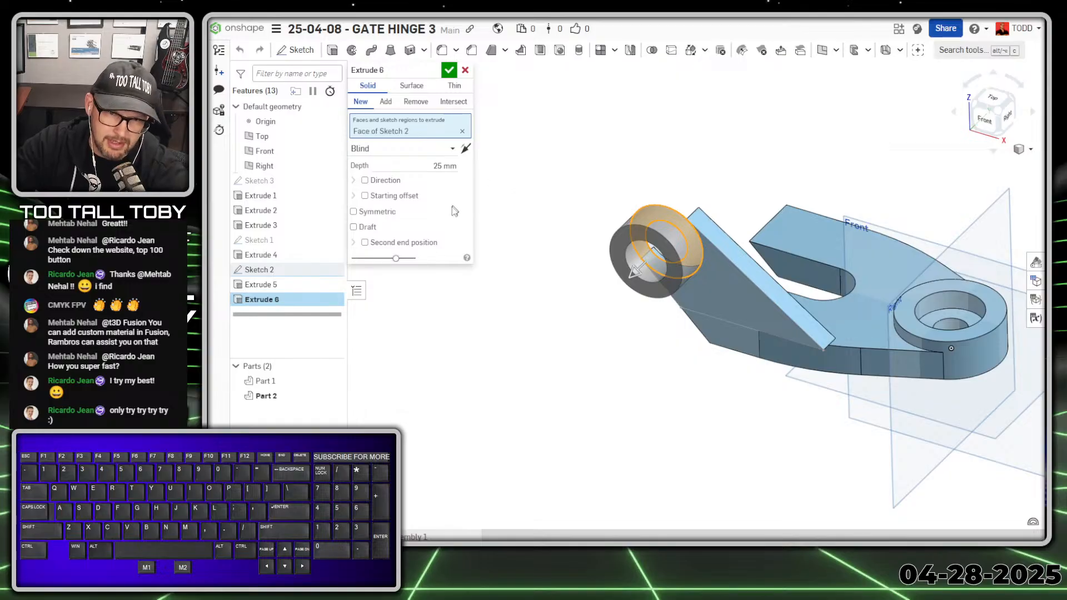
click(397, 197)
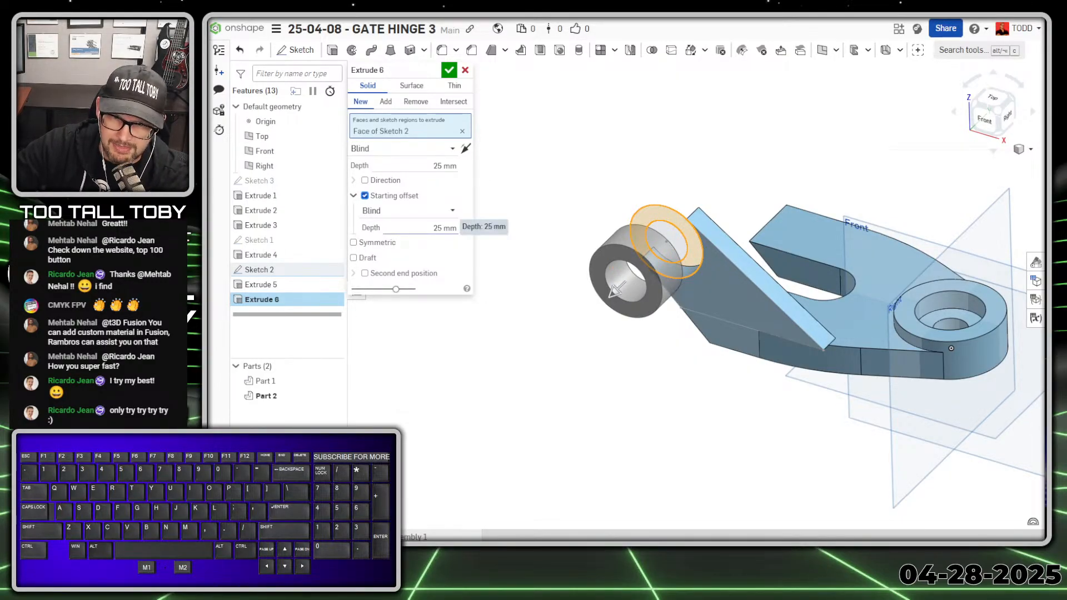
click(438, 228)
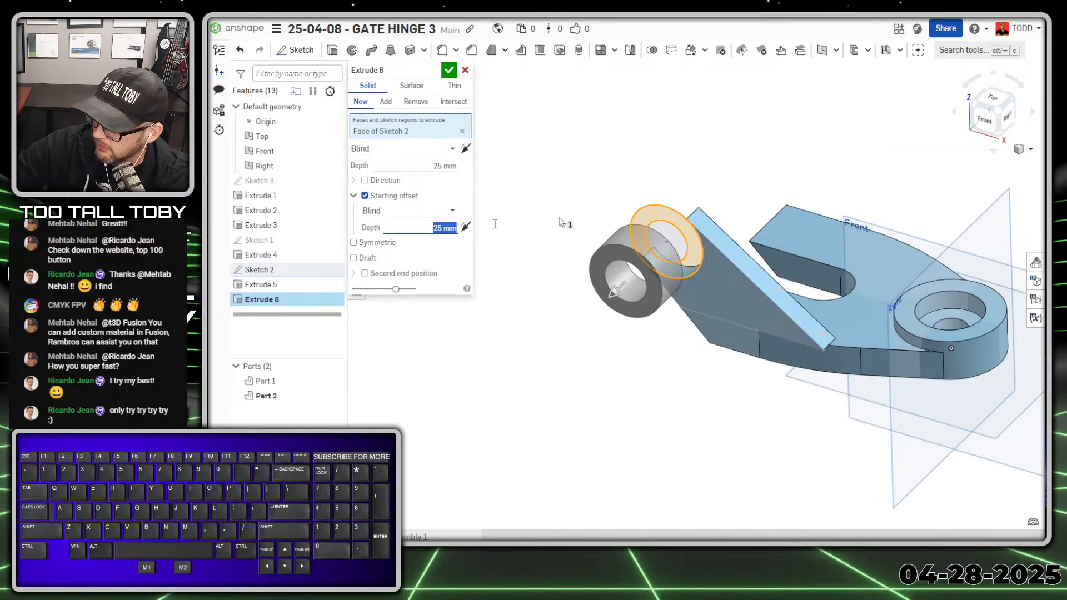
Examine the drawing's 130 mm plate width against the 150 mm overall width to work out the boss's outward offset.
mouse_move(1064, 22)
mouse_down()
mouse_move(802, 27)
mouse_move(667, 3)
mouse_up()
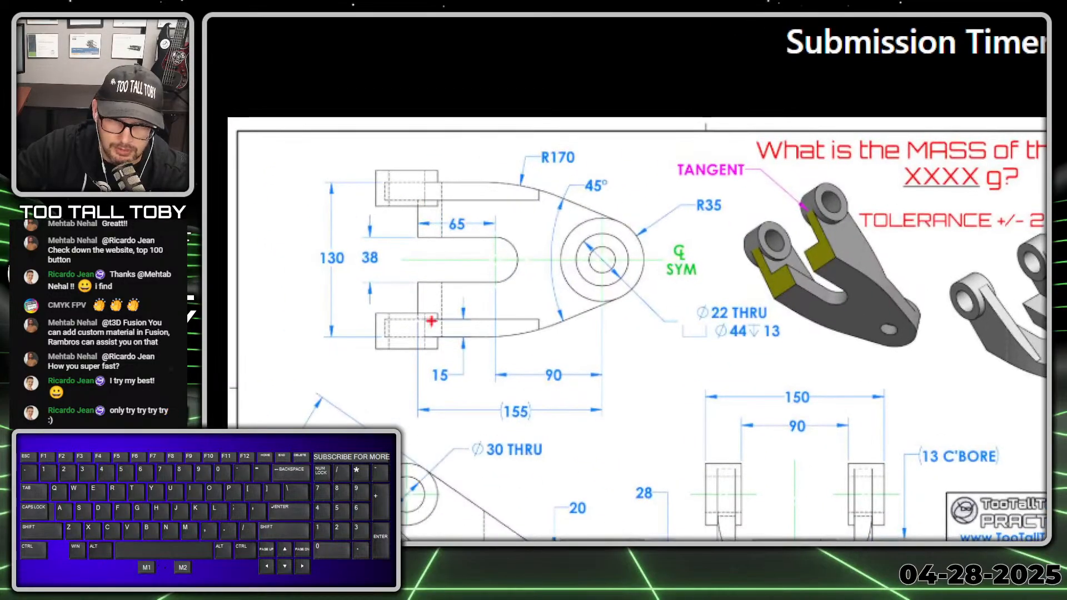
drag(324, 223, 305, 225)
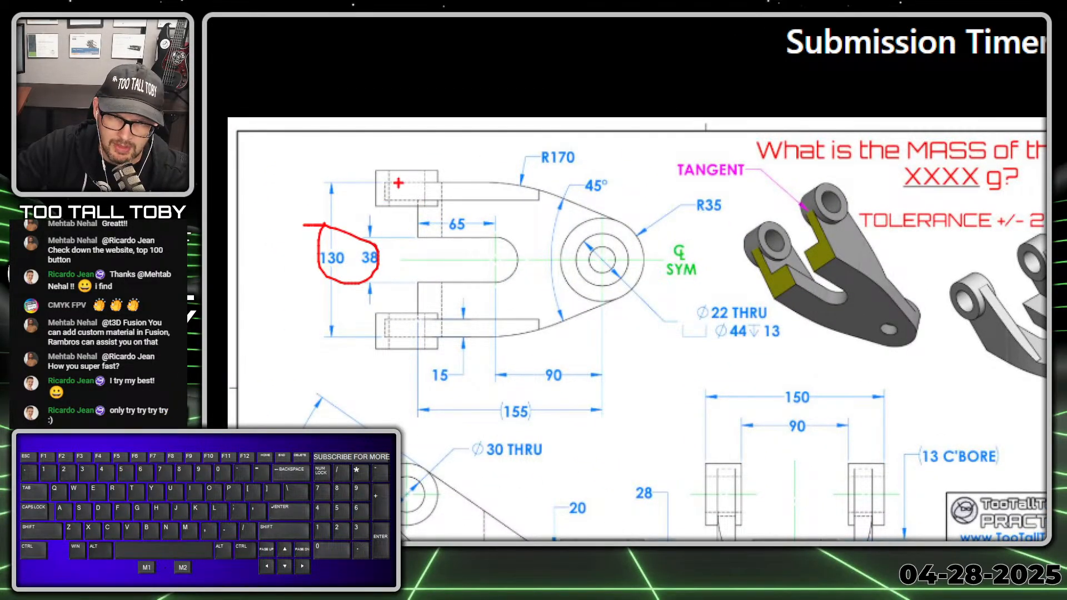
shift+drag(374, 183, 494, 182)
shift+drag(373, 332, 480, 330)
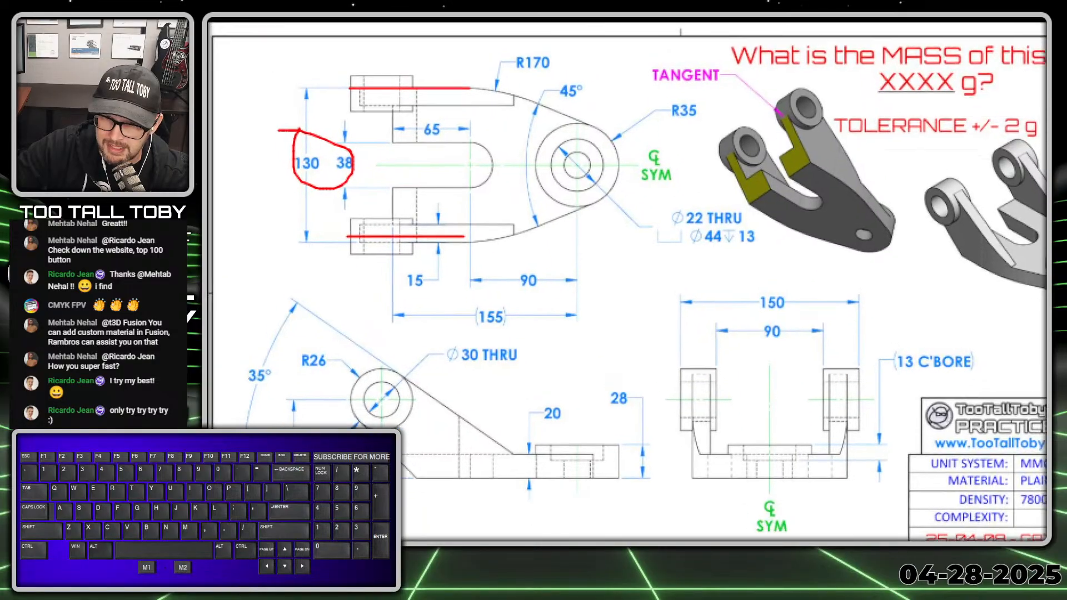
click(447, 357)
drag(797, 282, 731, 303)
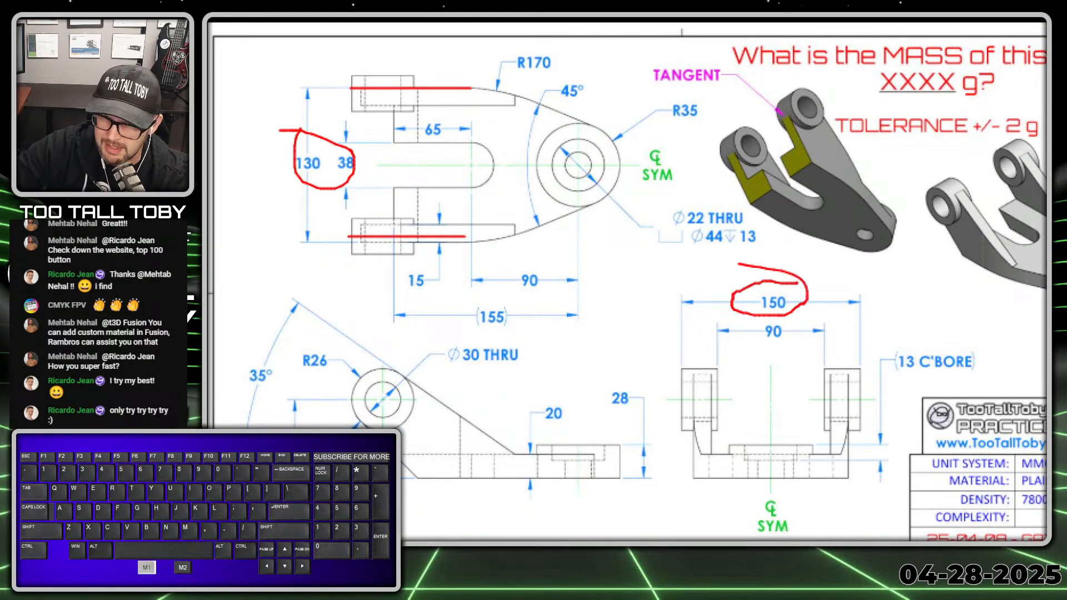
shift+drag(673, 269, 685, 359)
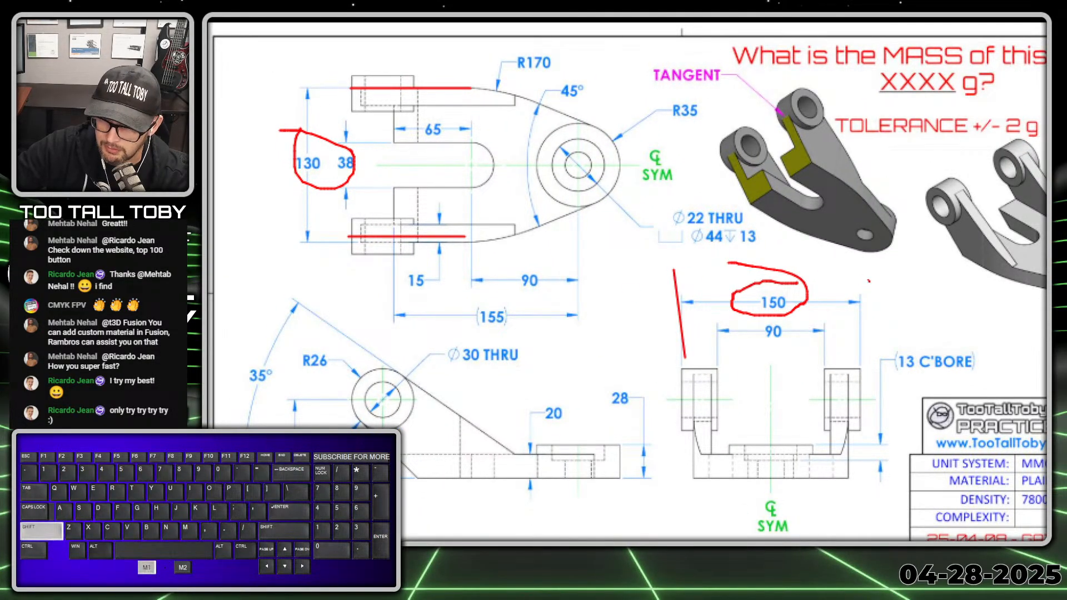
shift+drag(869, 282, 867, 383)
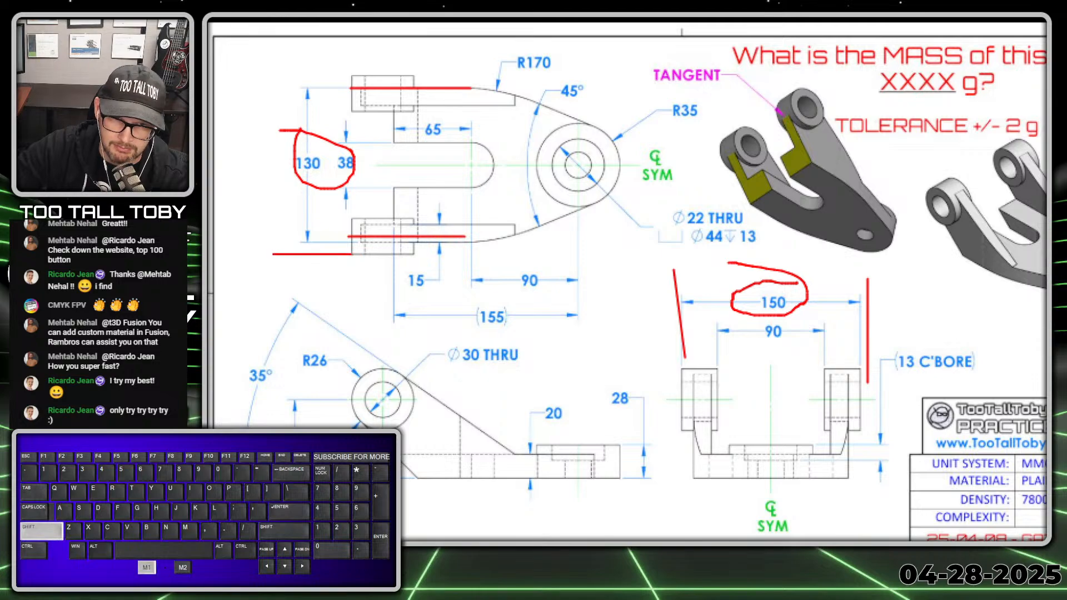
ctrl+shift+drag(305, 272, 315, 280)
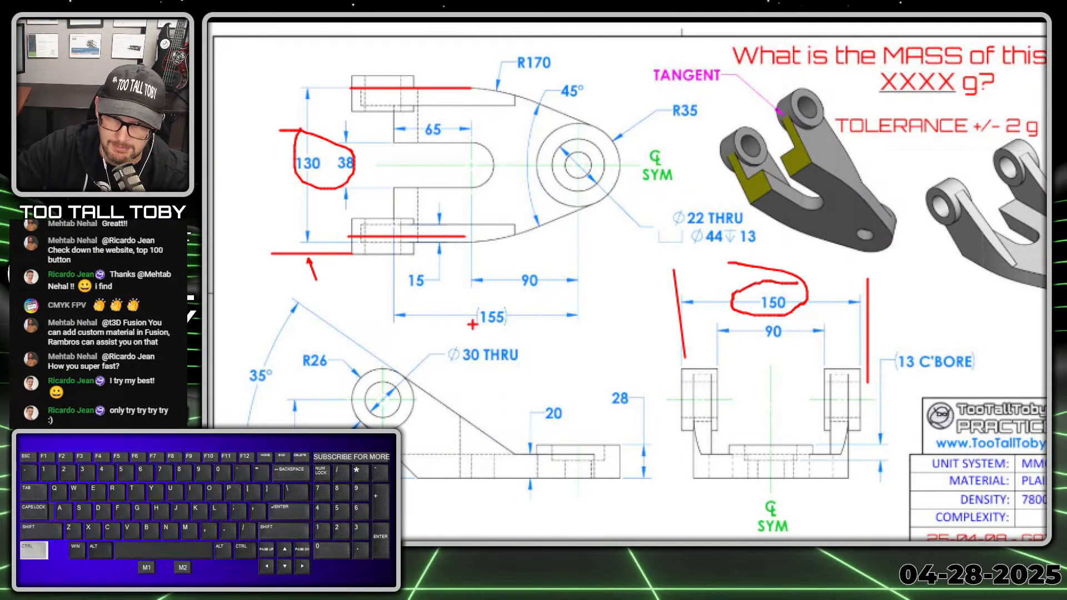
Examine the 90 mm inner spacing between the bosses to work out the boss length, and return to the model.
drag(794, 330, 766, 346)
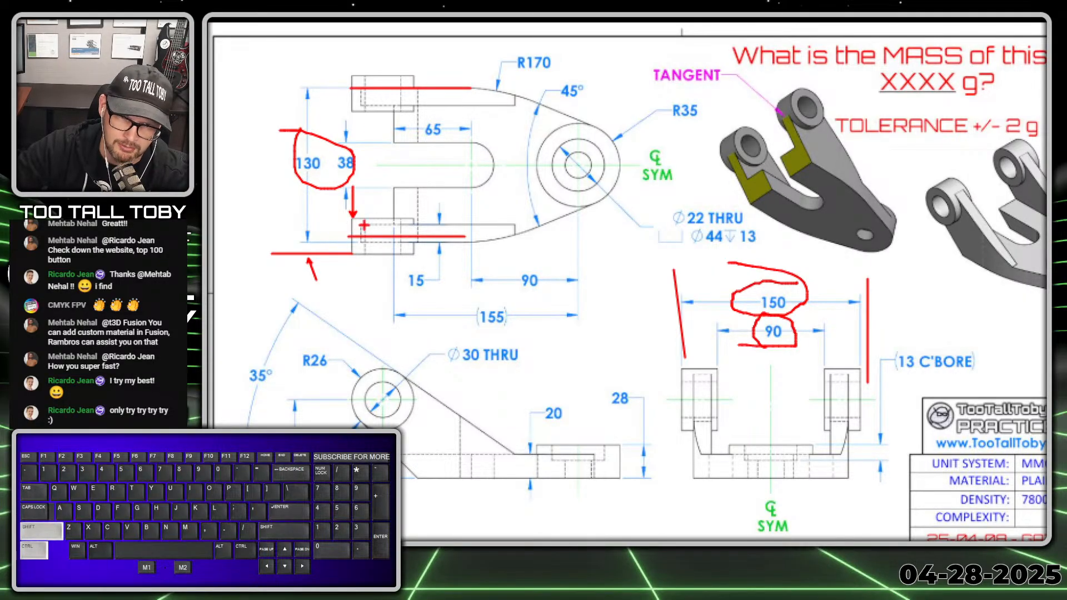
ctrl+shift+drag(364, 245, 363, 270)
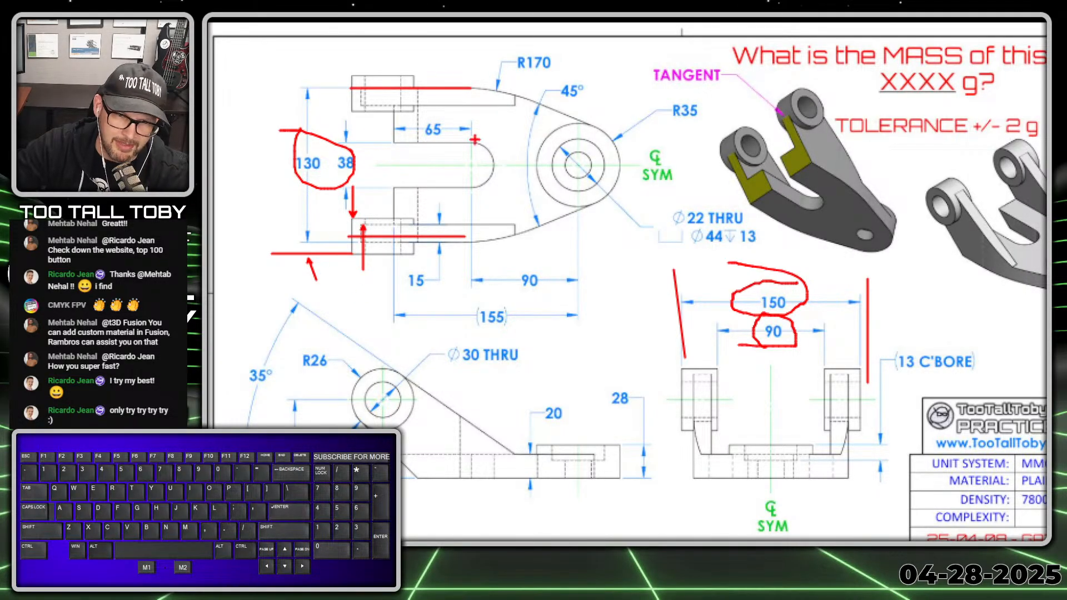
key(alt+1)
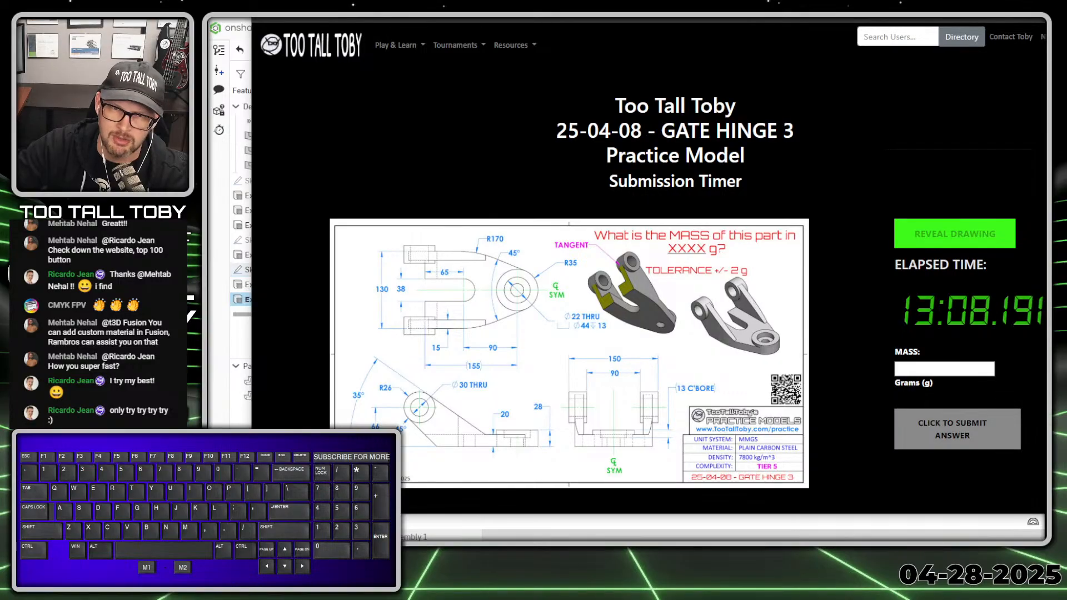
drag(498, 18, 1046, 44)
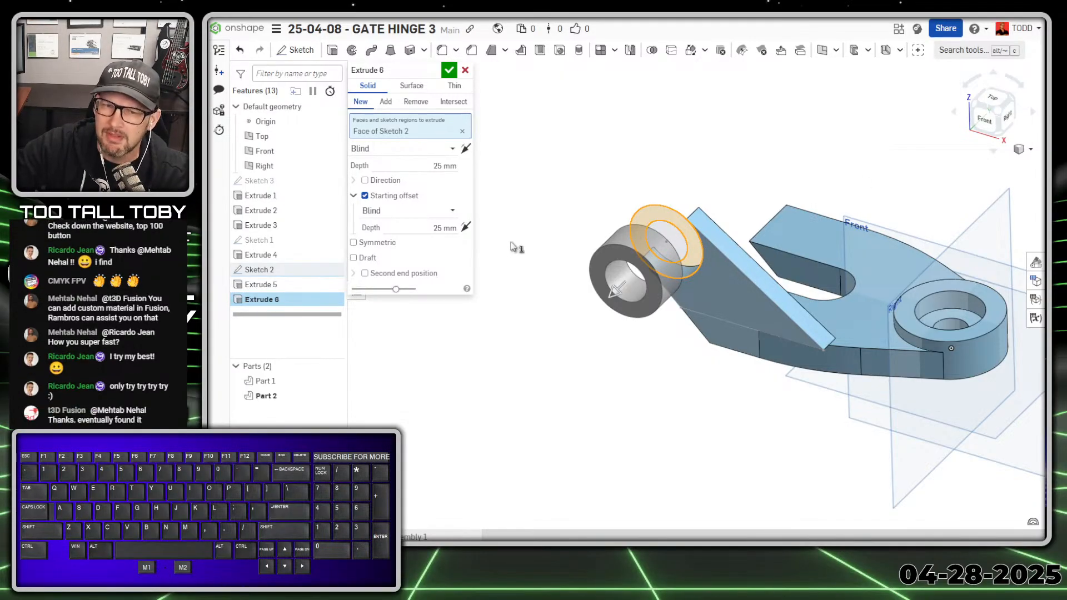
Set the ring extrusion's starting offset to 10 mm and flip the offset direction inward.
click(432, 225)
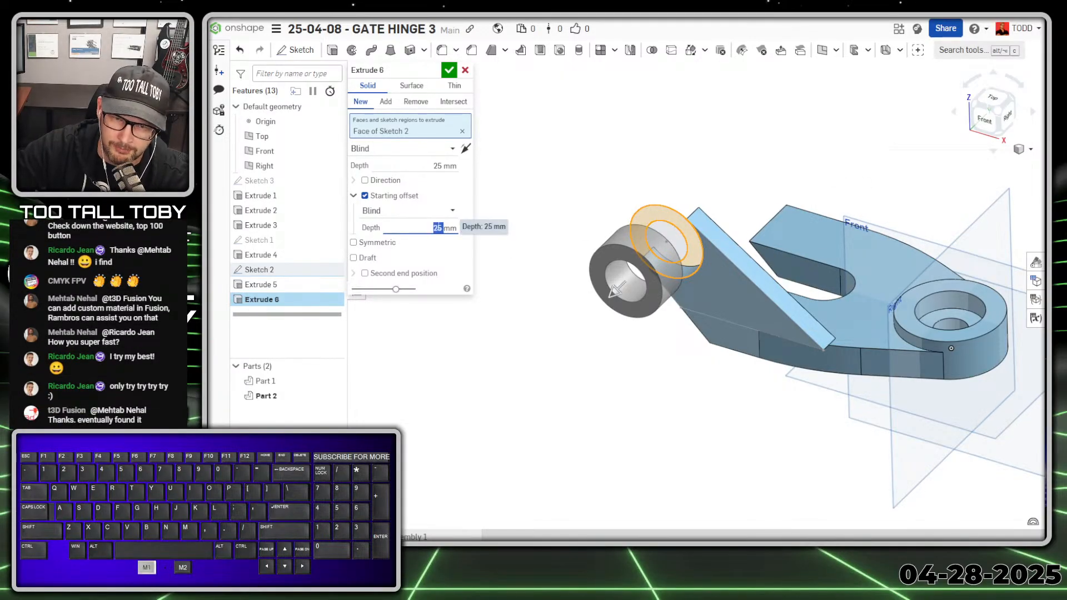
text(10)
key(Return)
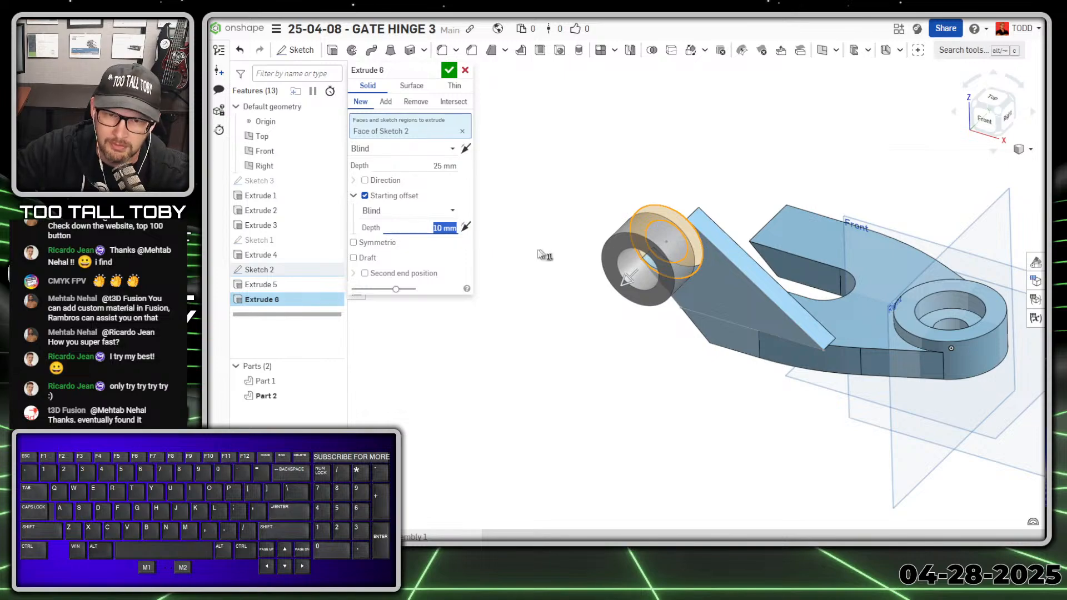
click(465, 227)
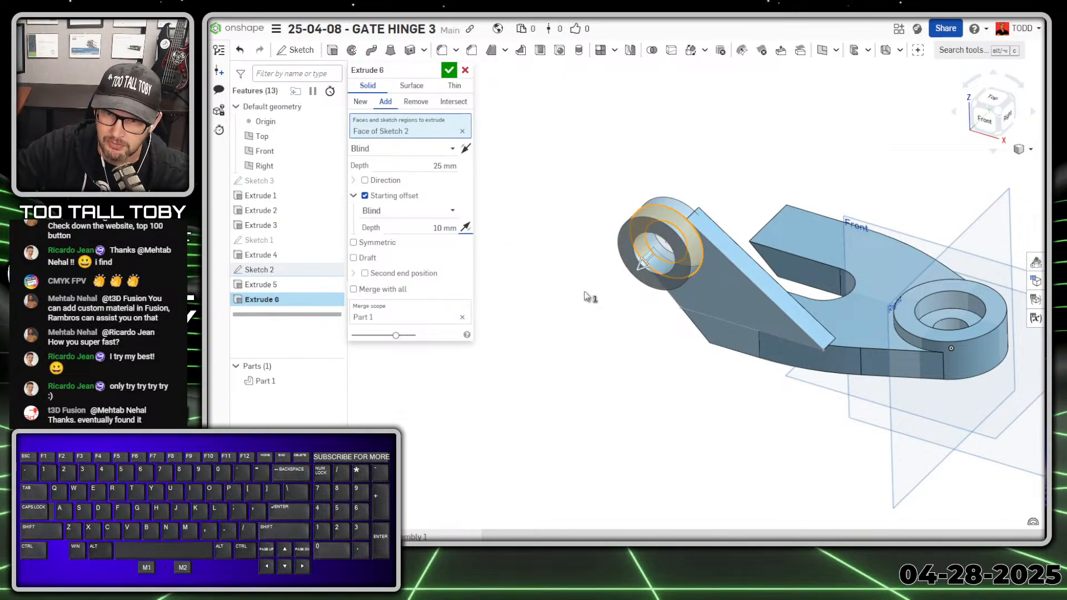
Set the ring extrusion's depth to 30 mm.
right_drag(591, 298, 1004, 310)
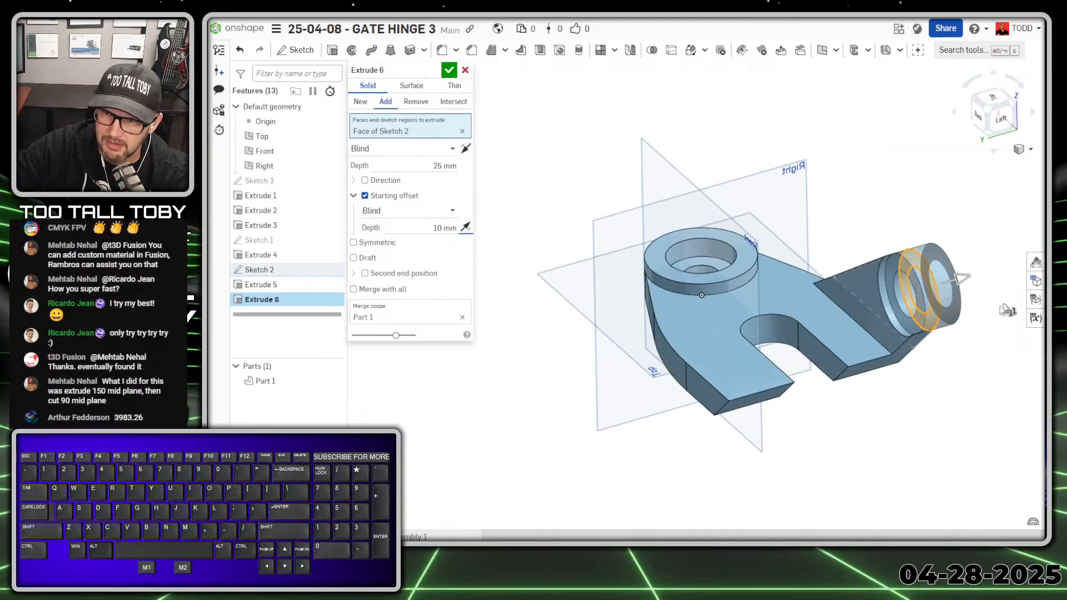
scroll(956, 321, up, 4)
click(445, 166)
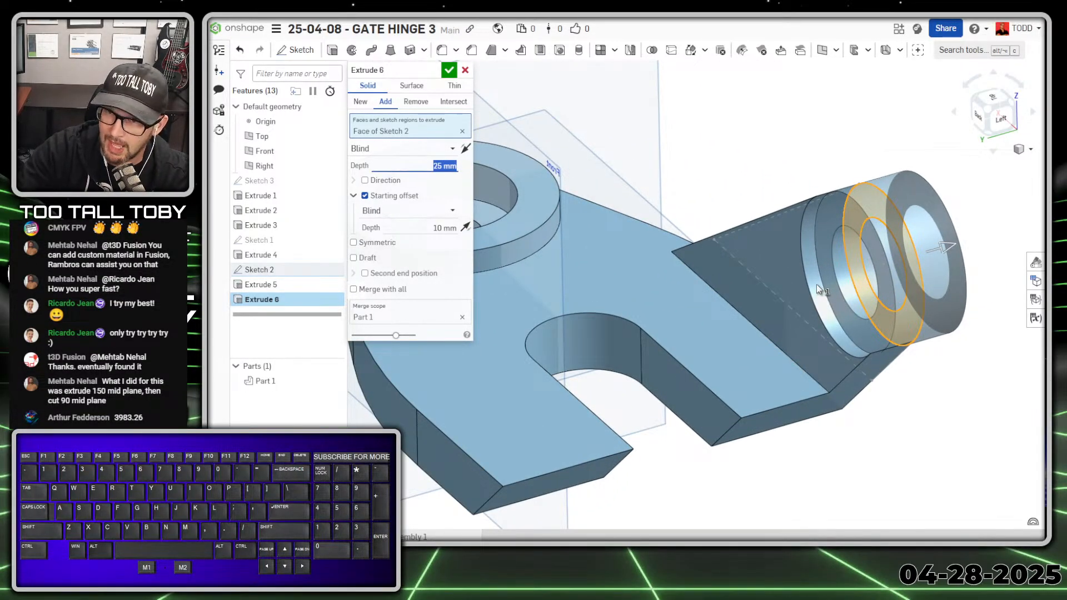
text(30)
key(Return)
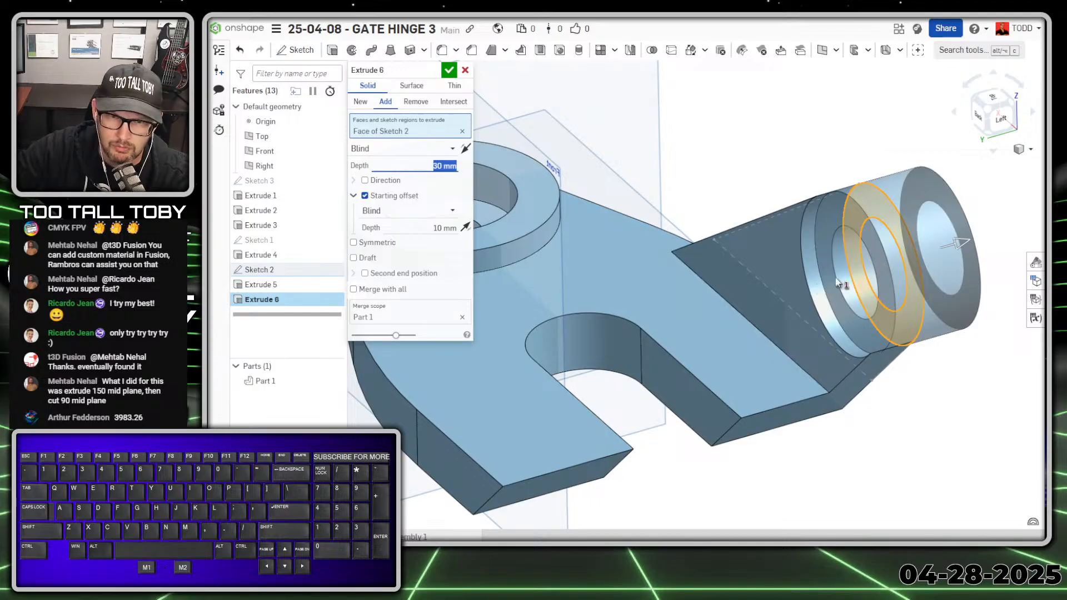
Flip the ring's starting offset back outward, reverse its extrusion inward through the web, and add it to the part.
click(466, 227)
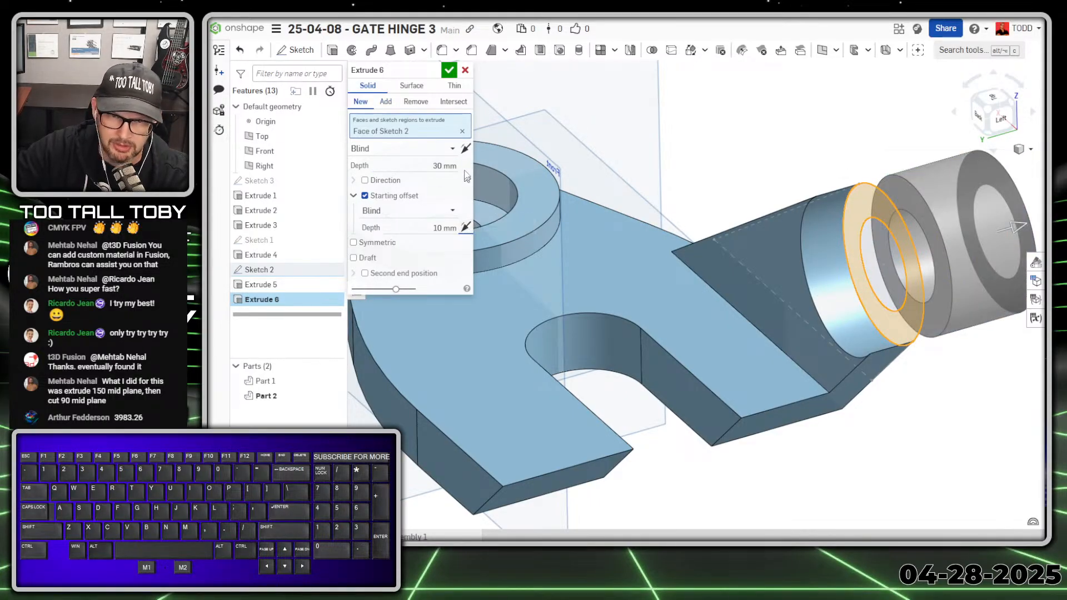
click(465, 149)
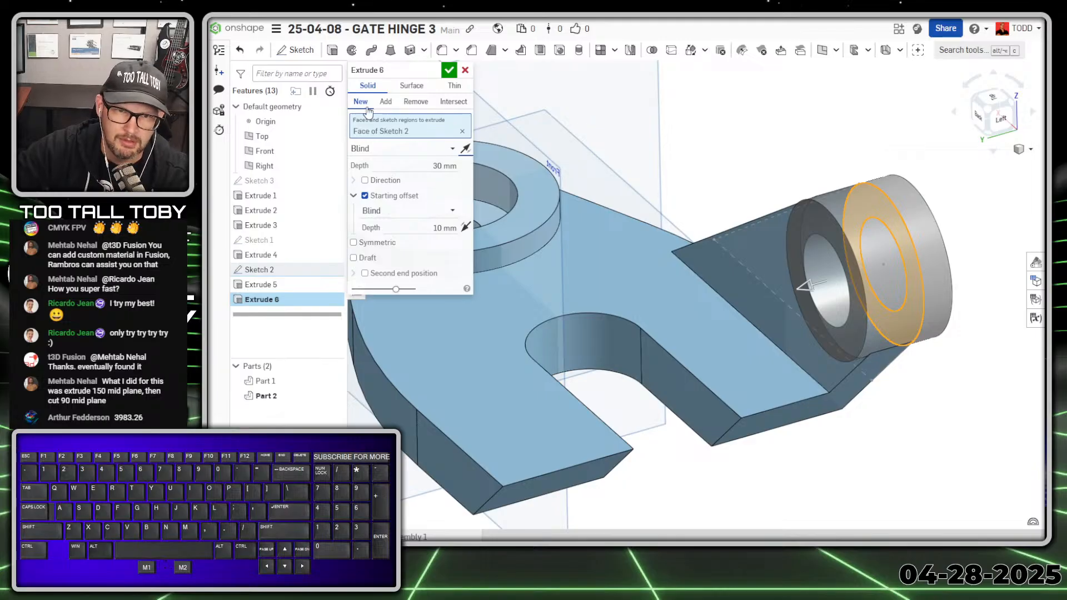
click(386, 102)
middle_drag(929, 404, 914, 367)
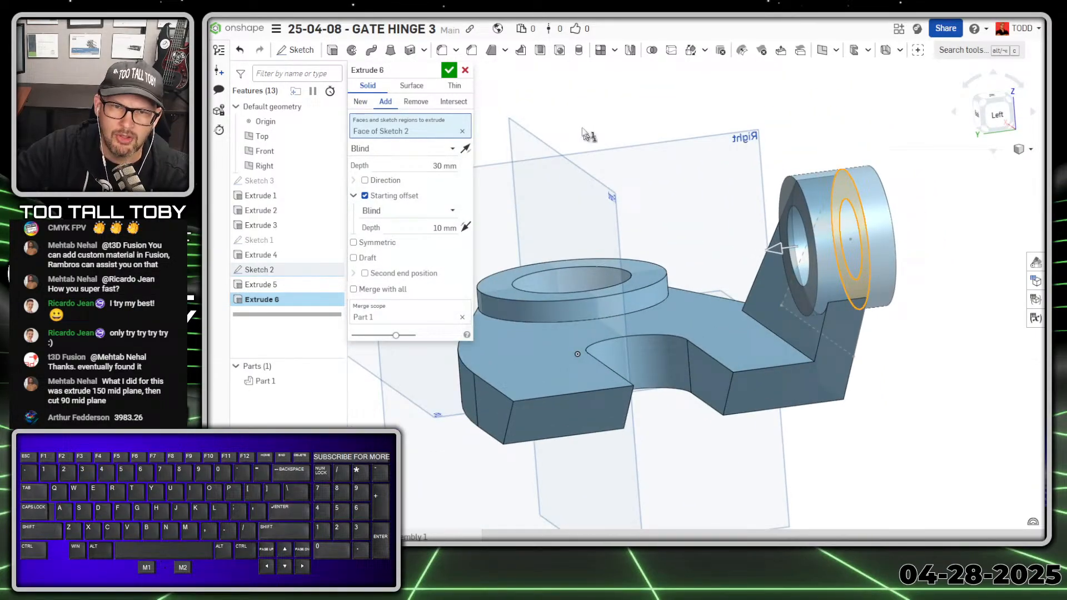
click(449, 70)
Set up a Through all Remove extrusion from the web's thin underside face overhanging the plate's curved edge.
right_drag(911, 344, 932, 298)
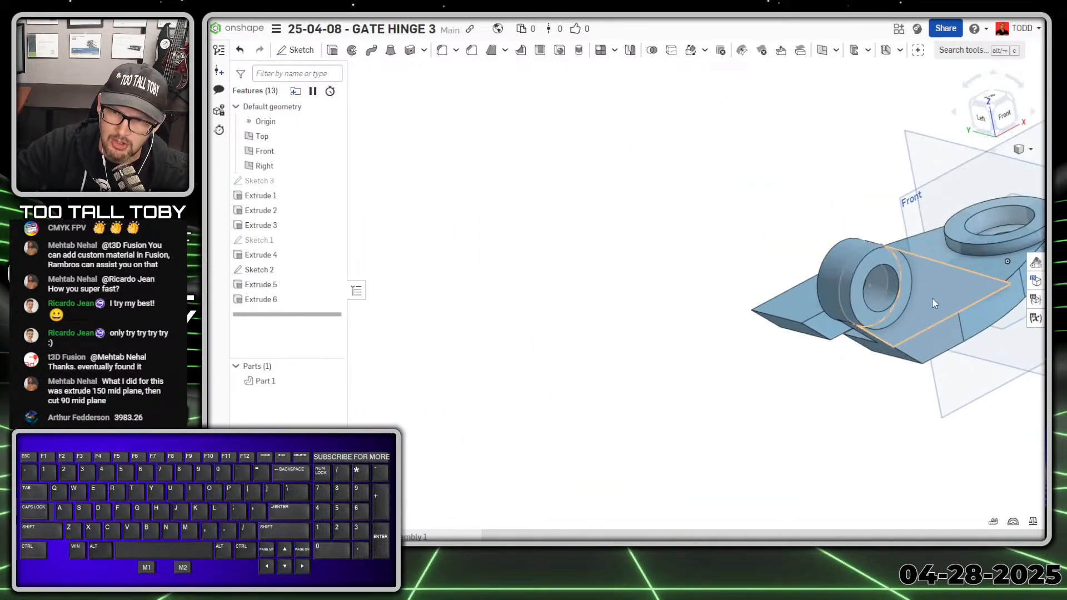
ctrl+right_drag(673, 269, 489, 243)
right_drag(844, 365, 802, 232)
scroll(766, 207, up, 6)
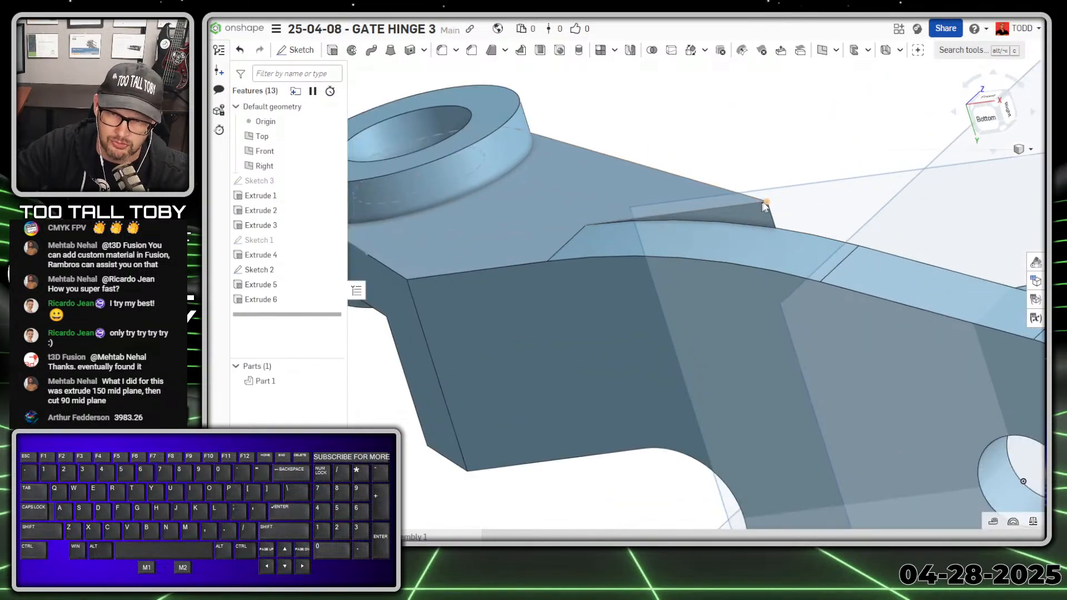
scroll(765, 206, down, 4)
scroll(732, 141, up, 3)
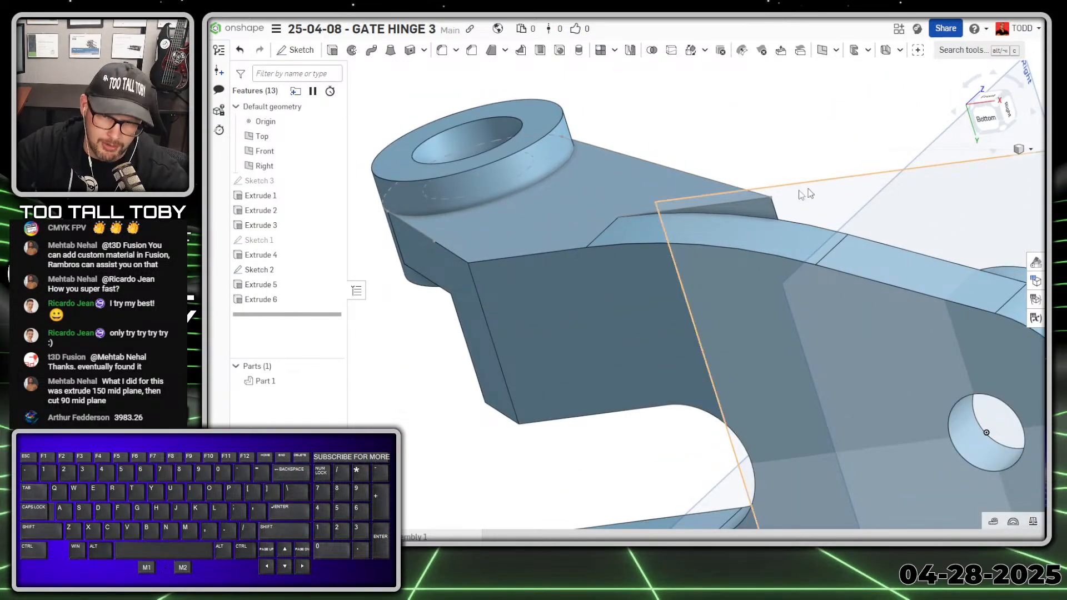
click(773, 213)
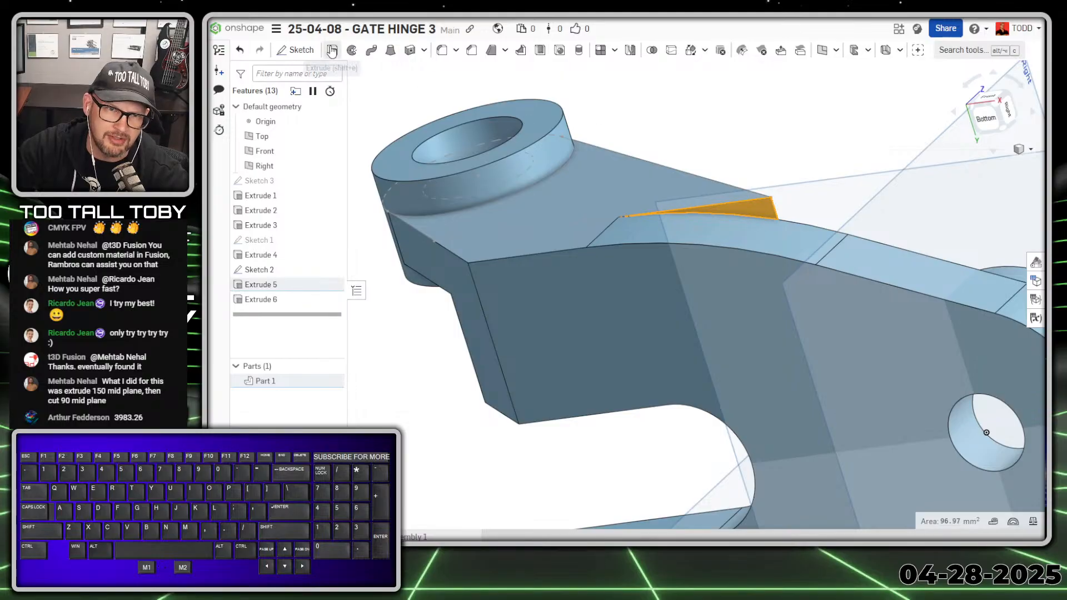
click(332, 51)
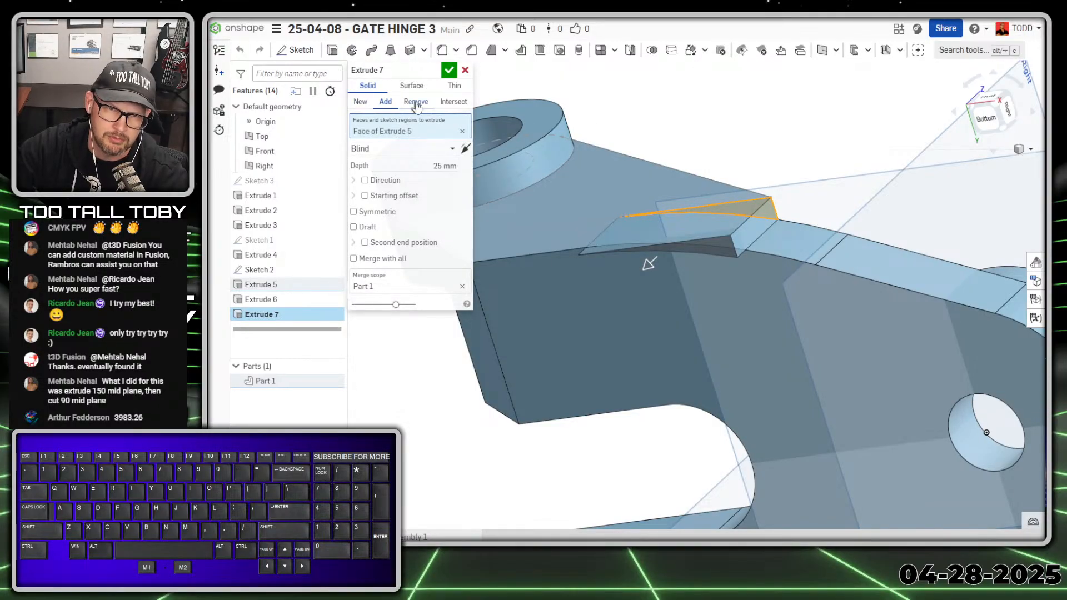
click(417, 149)
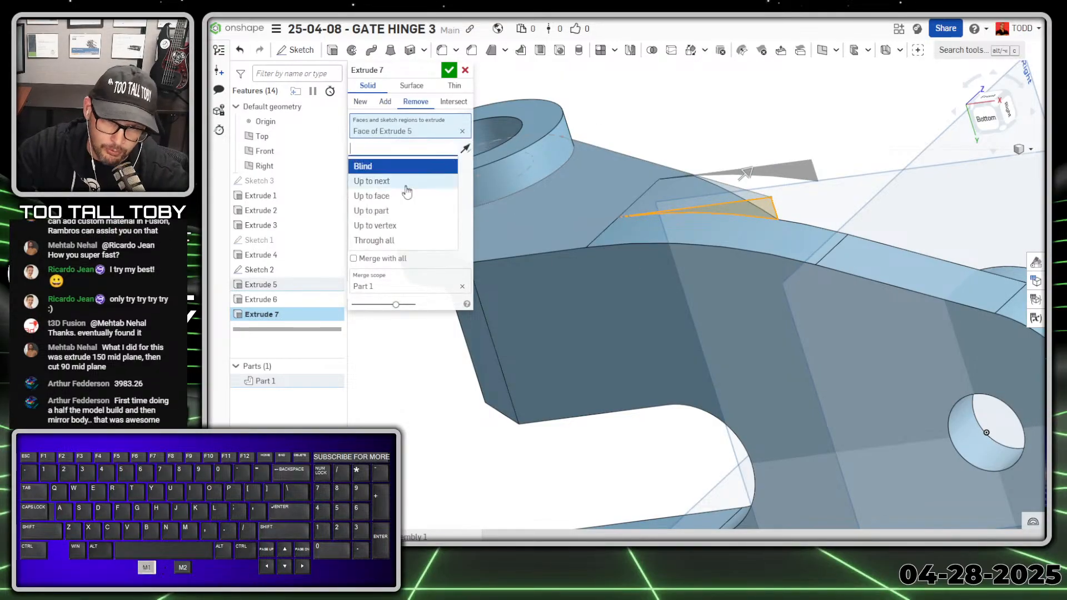
click(373, 240)
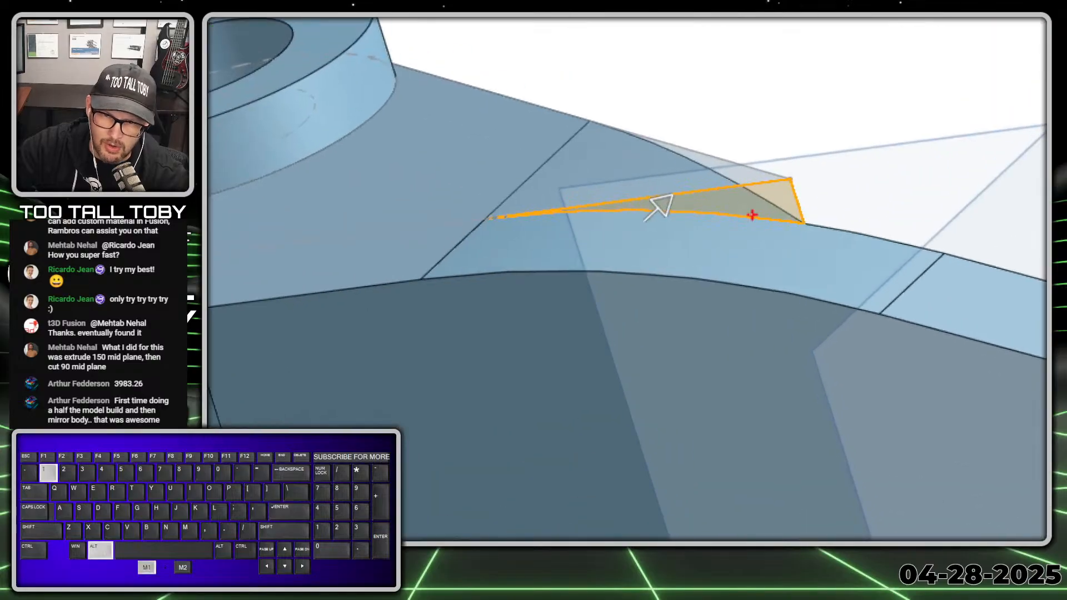
Check the outline and direction of the overhanging sliver, and accept the through-all cut.
drag(655, 198, 600, 199)
mouse_move(510, 208)
mouse_down()
mouse_move(655, 232)
mouse_move(812, 236)
mouse_up()
drag(796, 183, 605, 195)
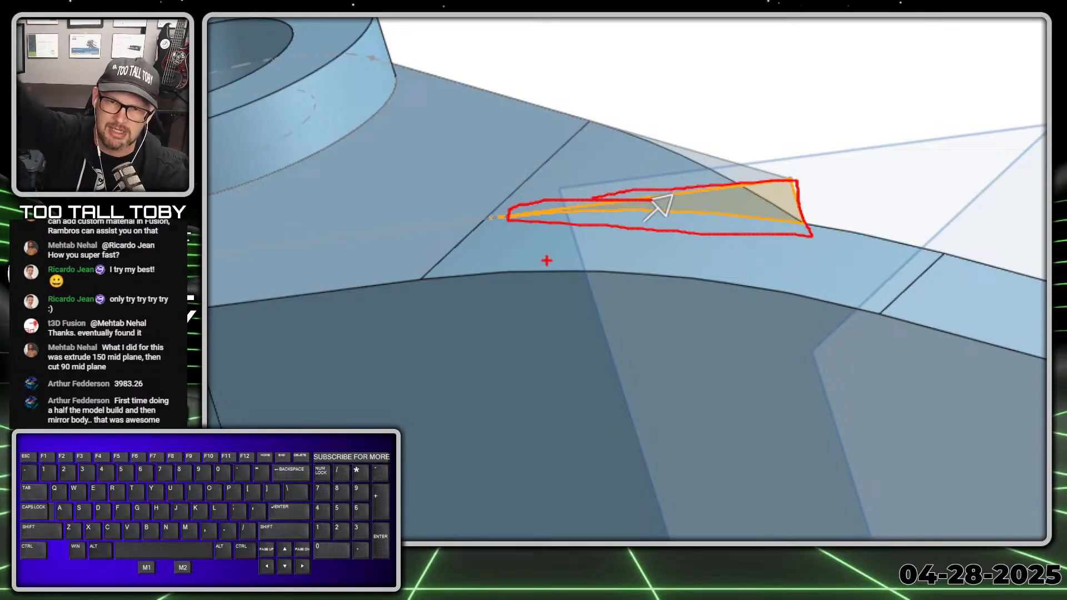
key(alt+1)
scroll(616, 204, down, 3)
middle_drag(665, 203, 720, 252)
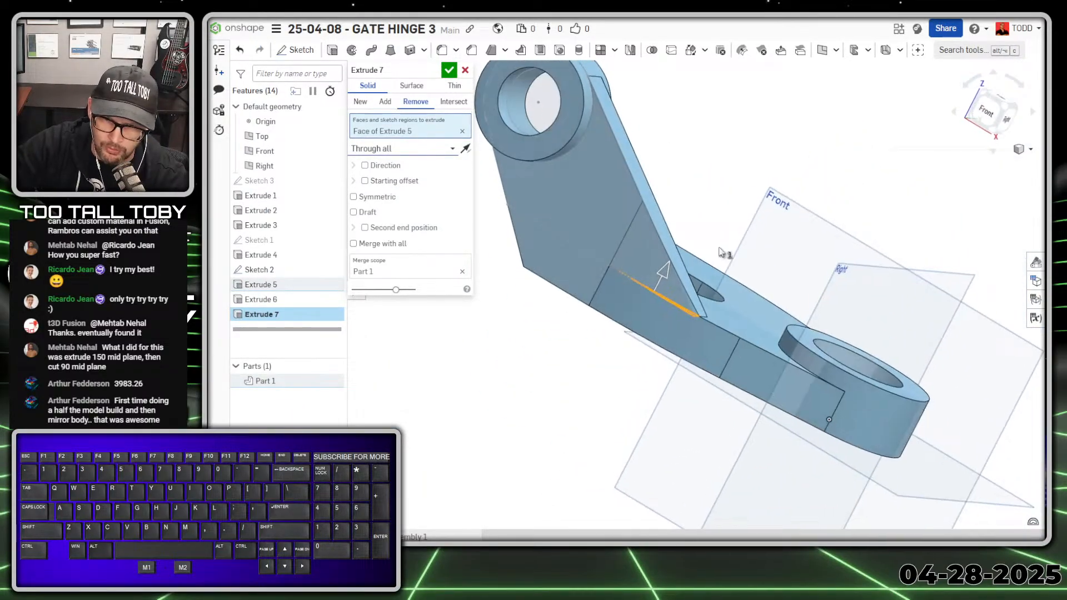
click(449, 70)
Set up a feature mirror of Extrude 5, Extrude 6 and Extrude 7.
right_drag(704, 211, 630, 115)
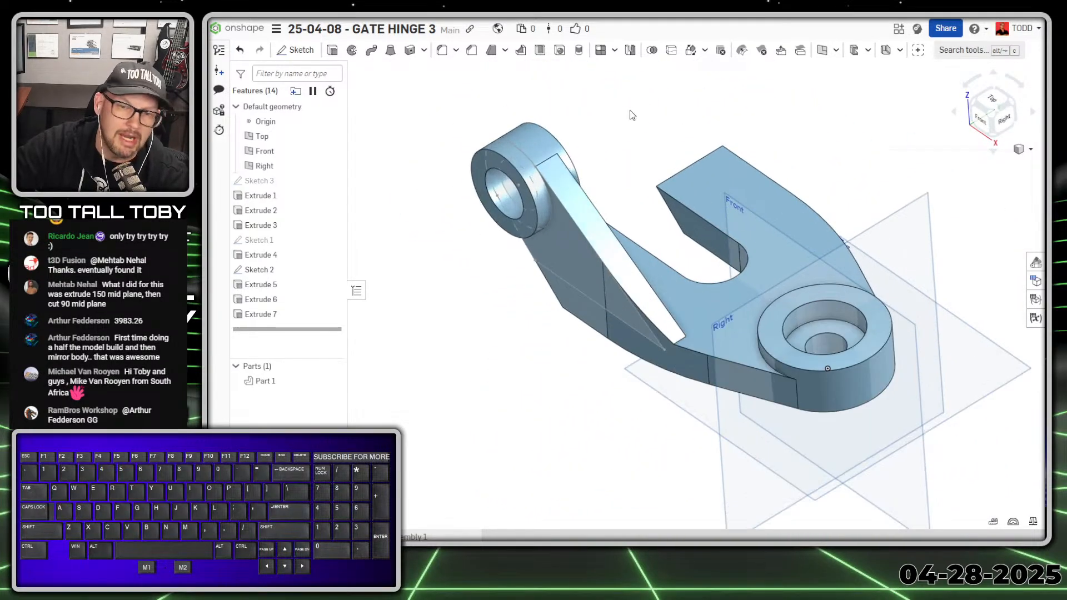
click(630, 50)
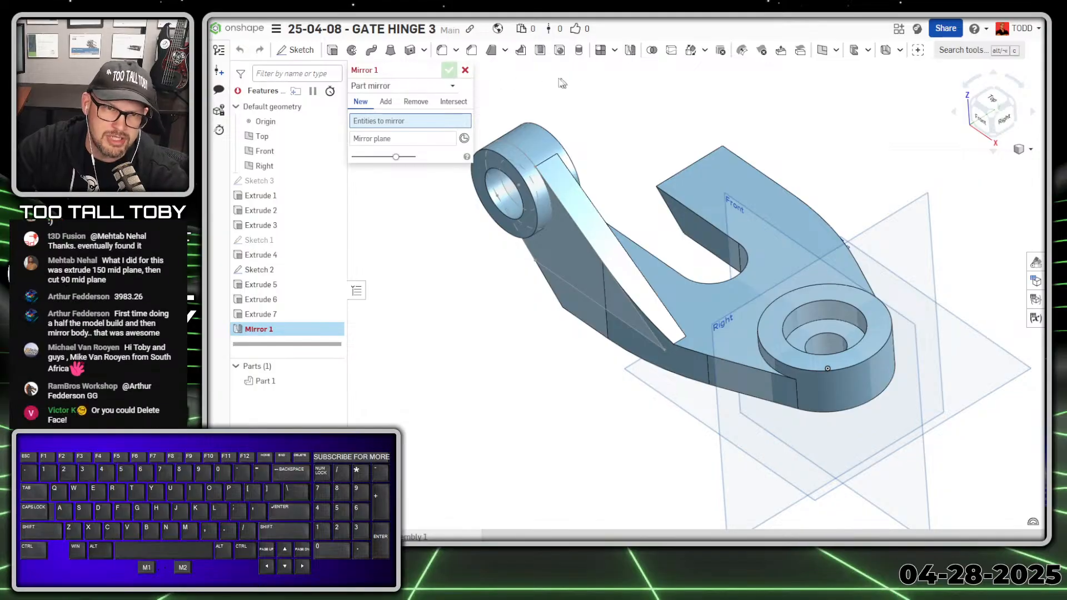
click(455, 86)
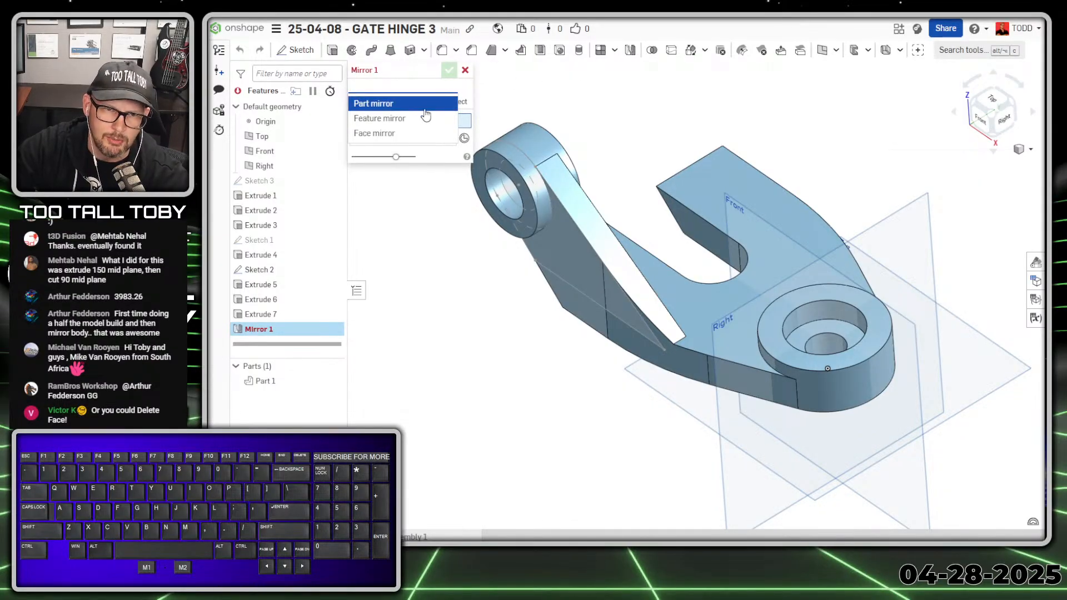
click(404, 120)
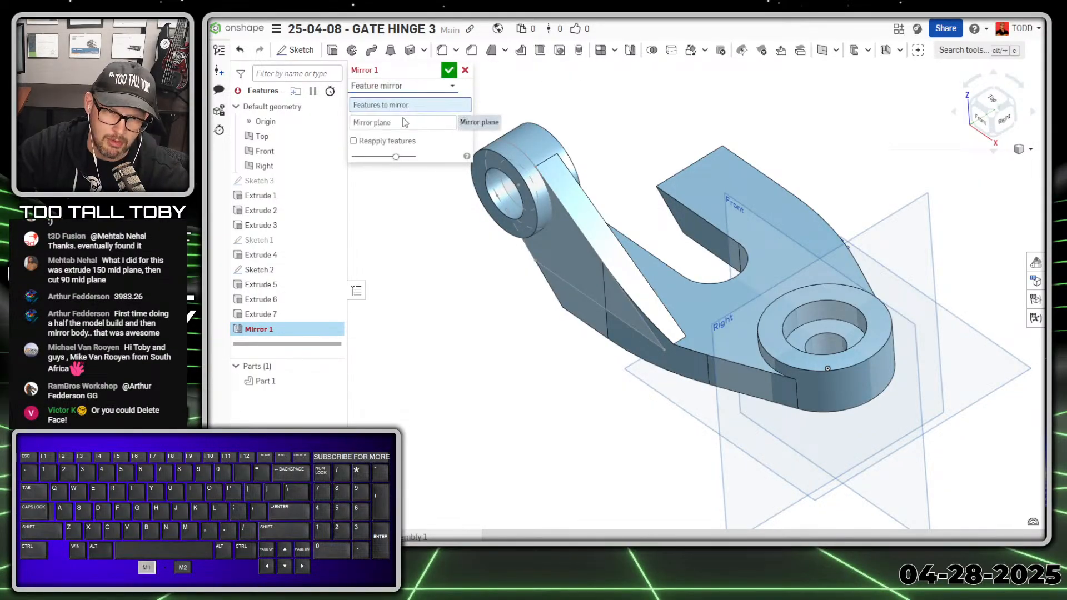
click(259, 314)
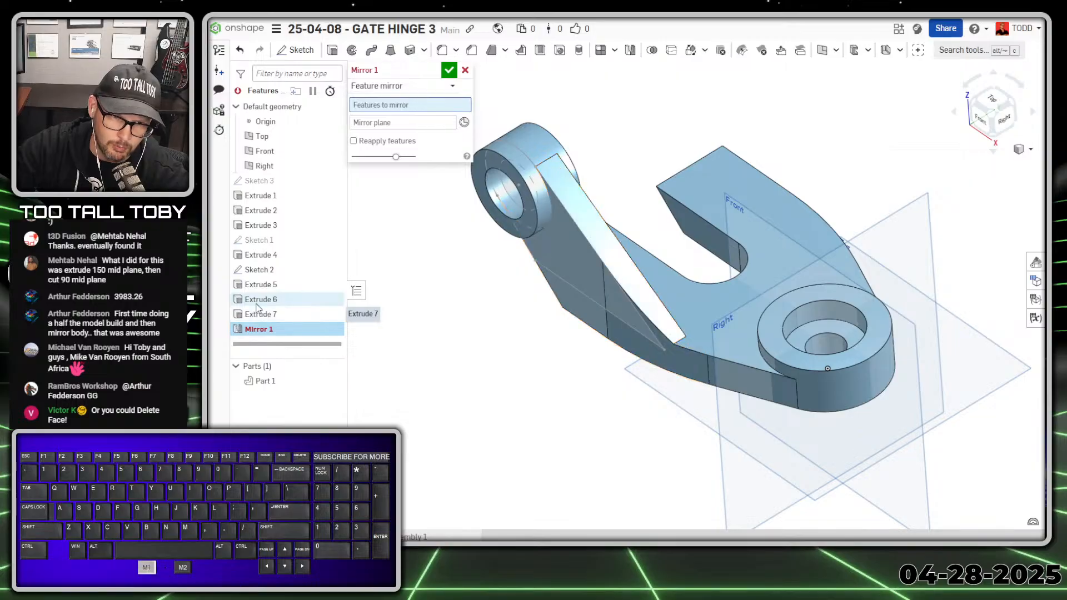
click(260, 299)
click(260, 285)
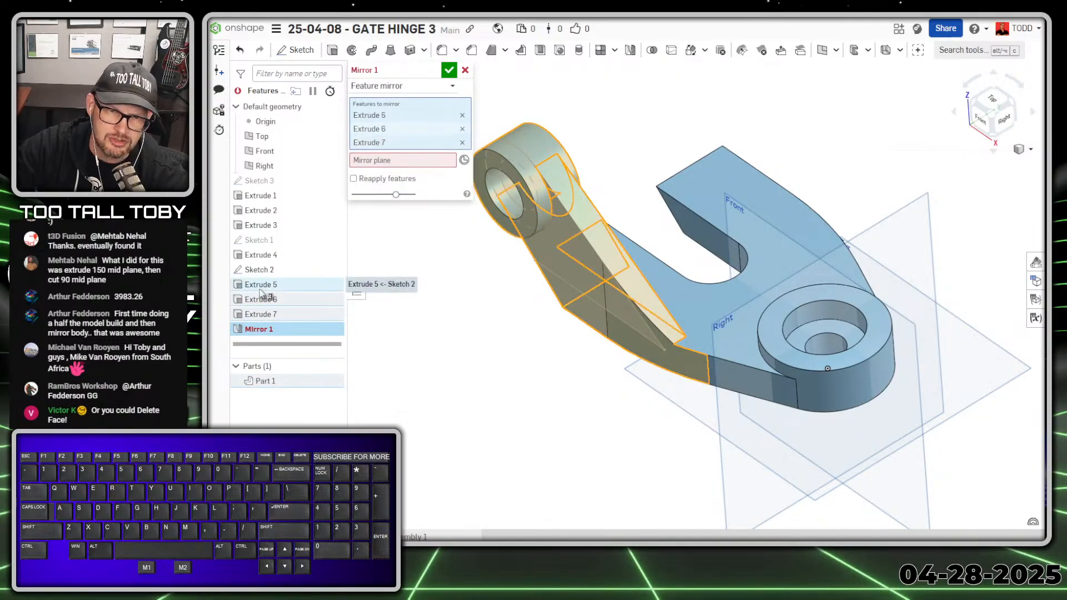
Use the Front plane as the mirror plane, reapply the features, and accept the mirror.
click(390, 161)
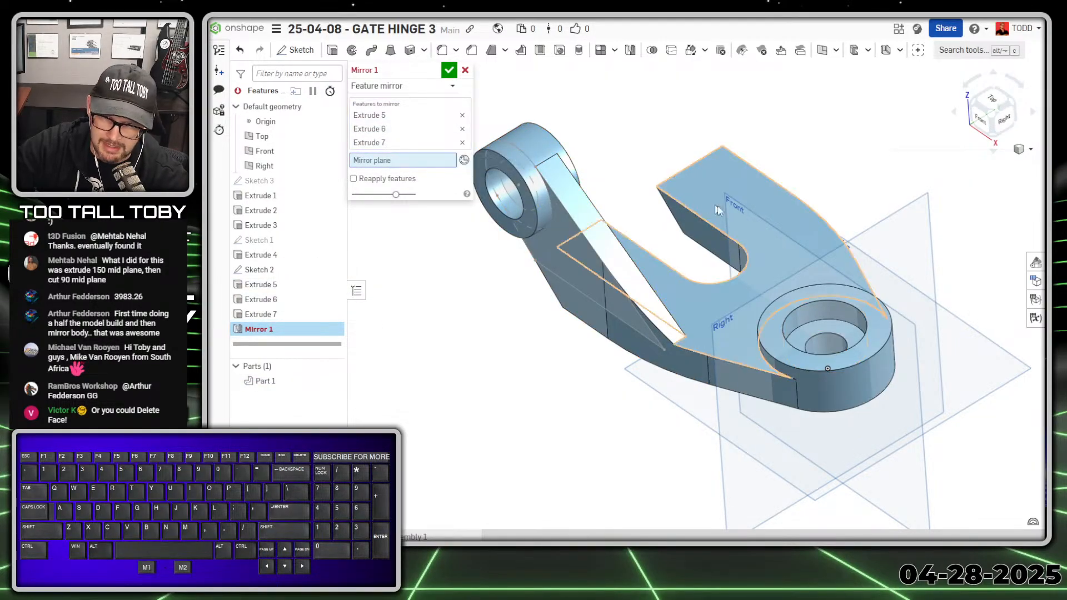
click(912, 331)
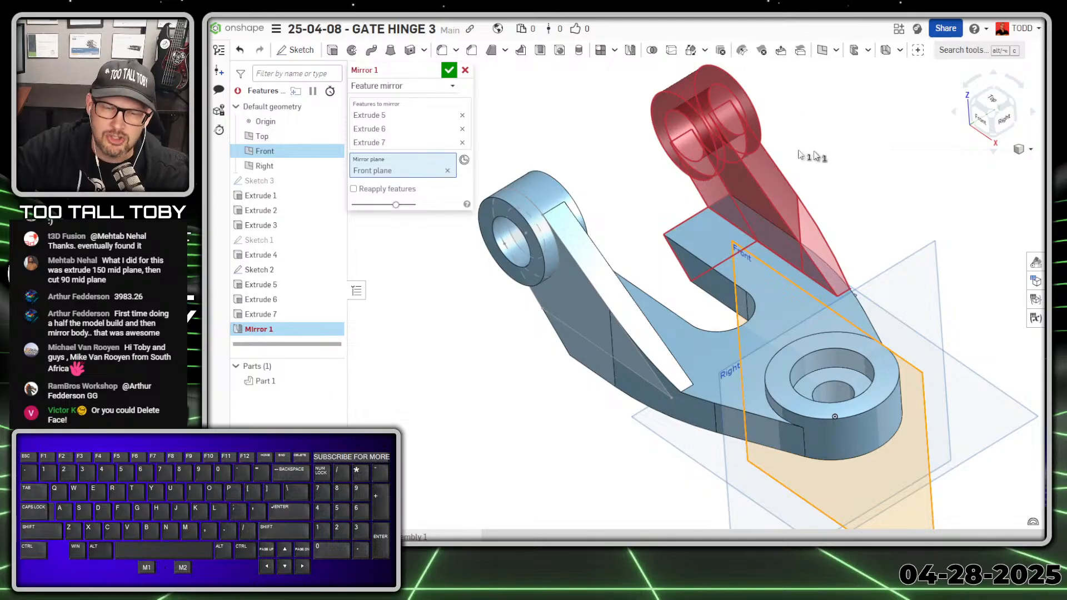
click(353, 190)
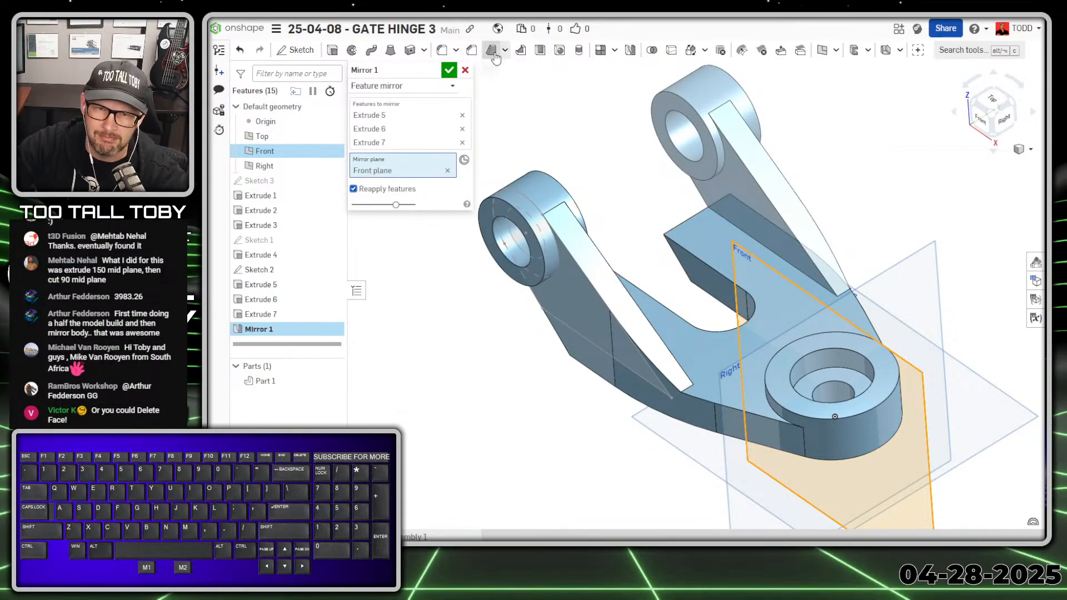
click(451, 76)
middle_drag(422, 204, 735, 184)
ctrl+middle_drag(771, 235, 706, 165)
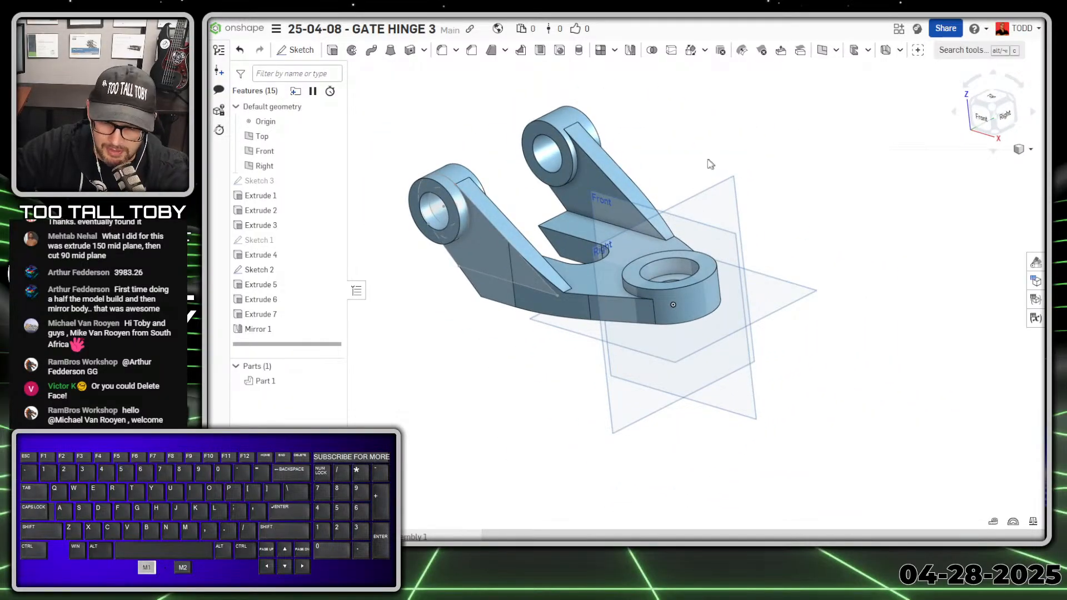
Hide the default planes and assign TTT-PLAIN CARBON STEEL from the TTT-CUSTOM MATERIALS library to Part 1.
key(p)
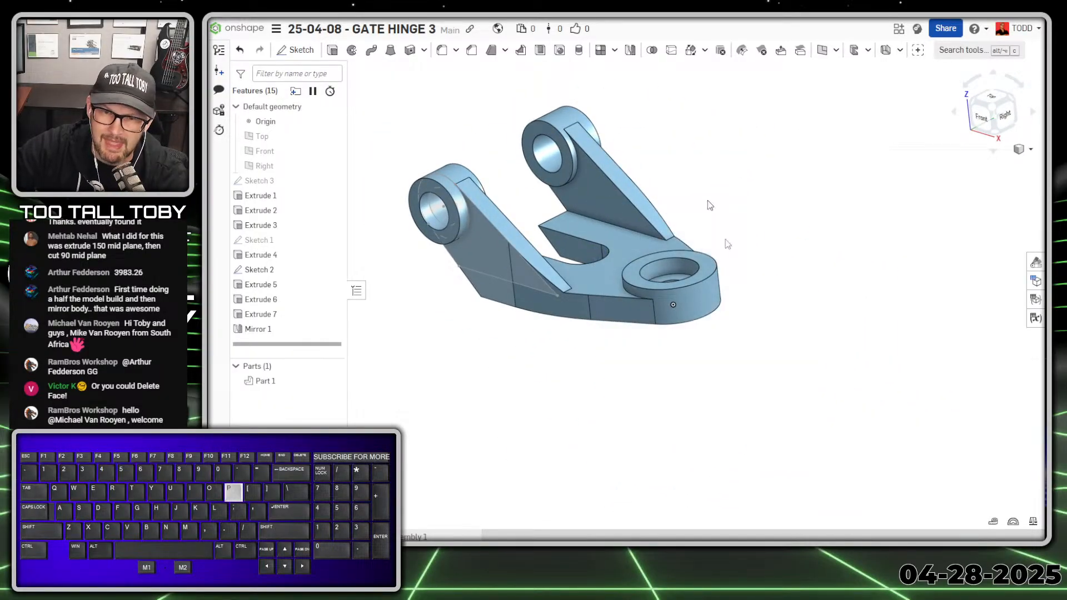
right_click(269, 384)
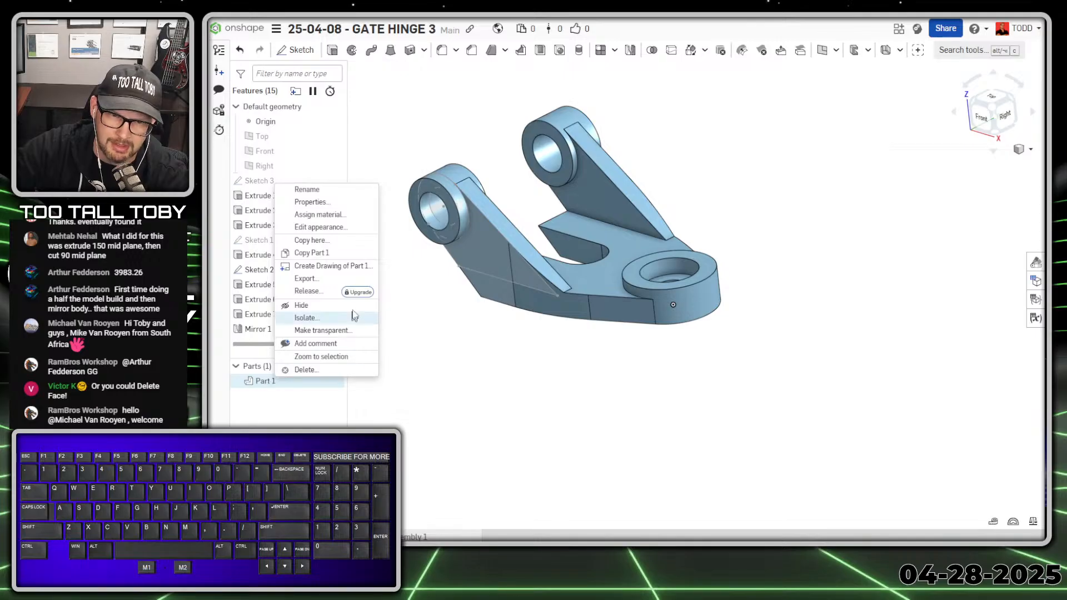
click(377, 220)
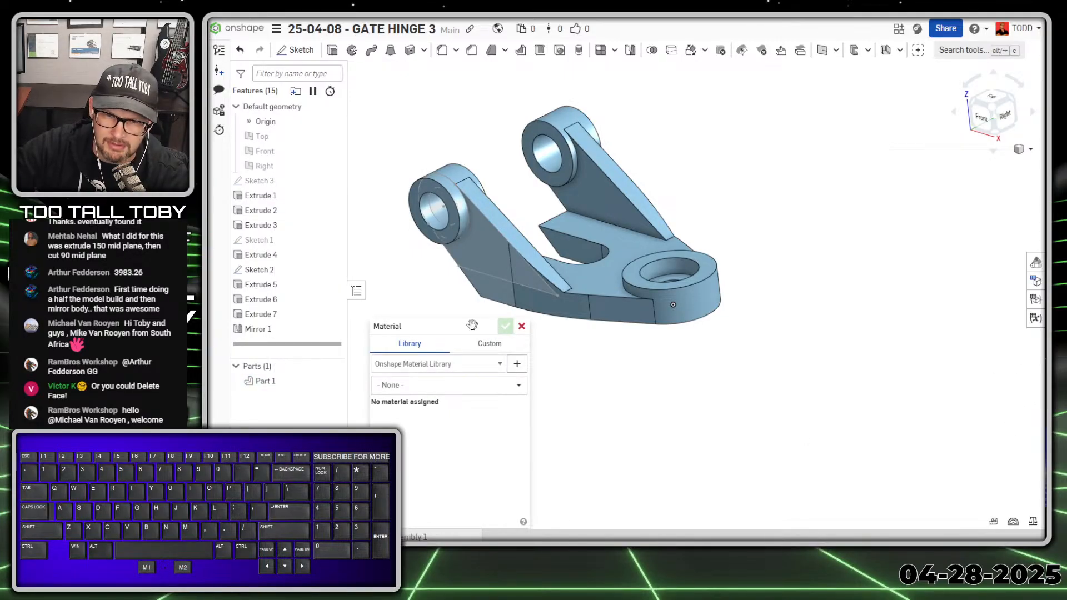
drag(455, 326, 498, 143)
click(504, 179)
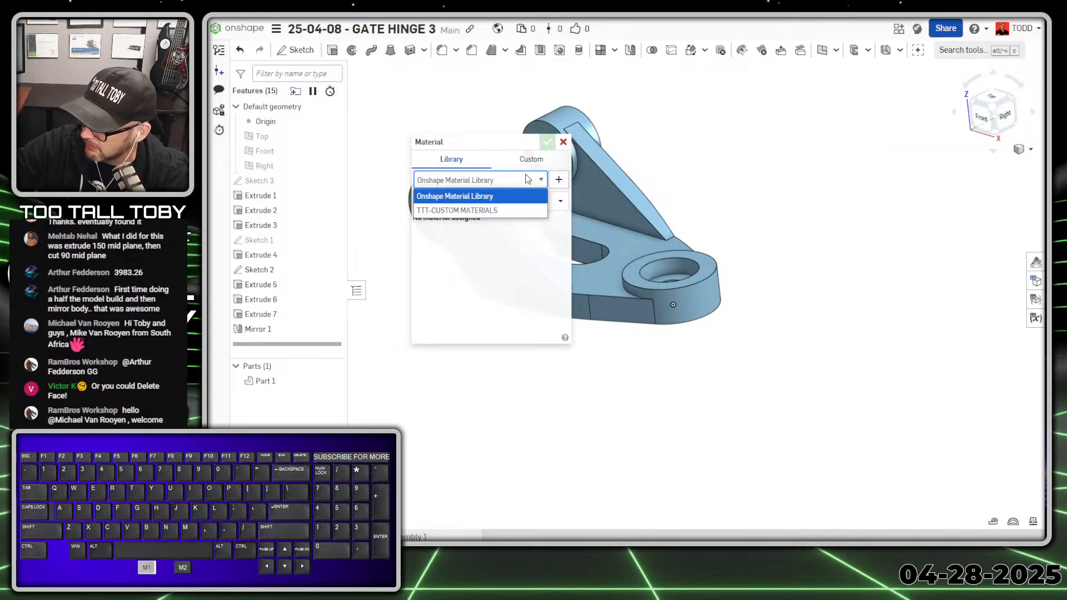
click(476, 211)
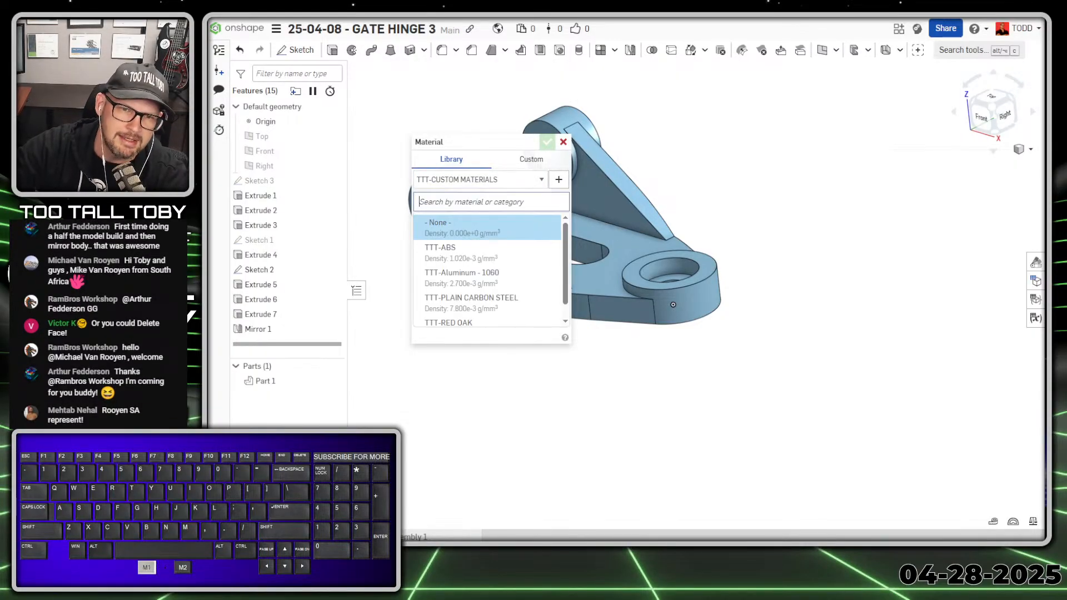
click(472, 303)
drag(456, 143, 401, 80)
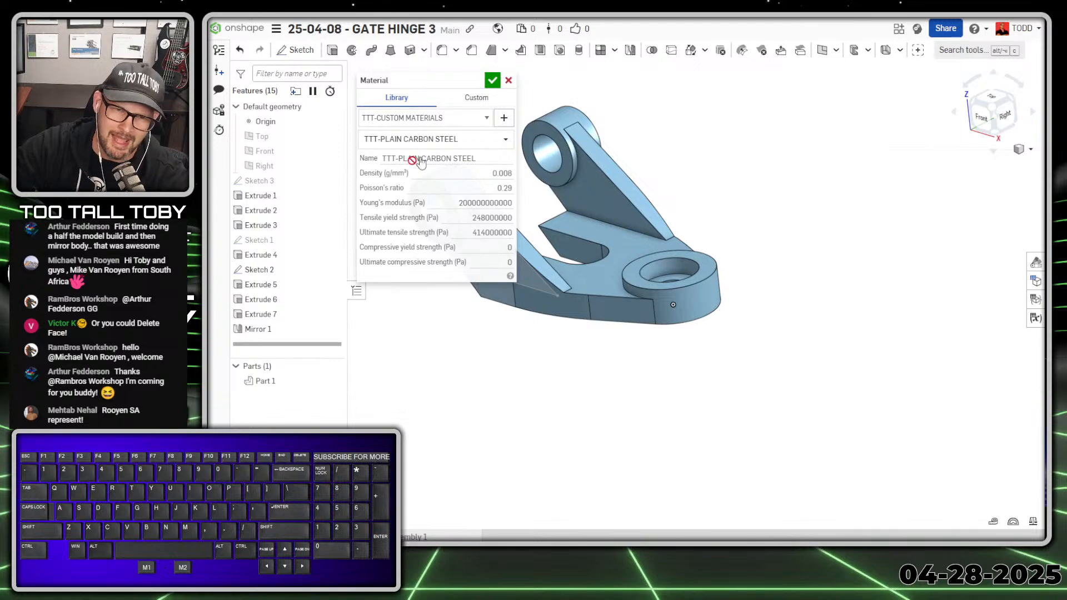
click(492, 83)
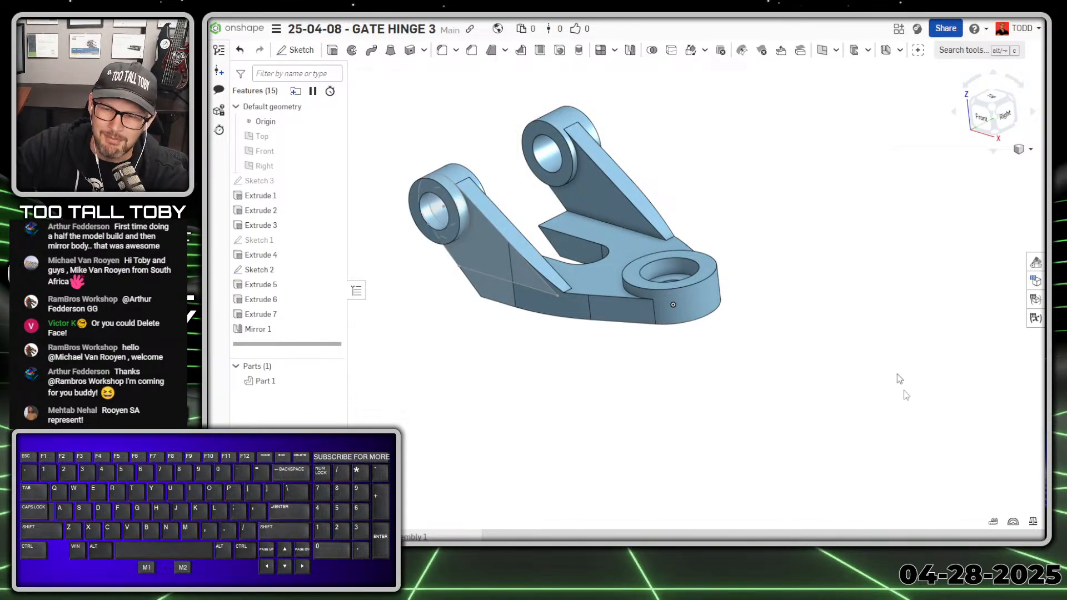
Measure the mass properties of Part 1.
key(alt+1)
click(959, 500)
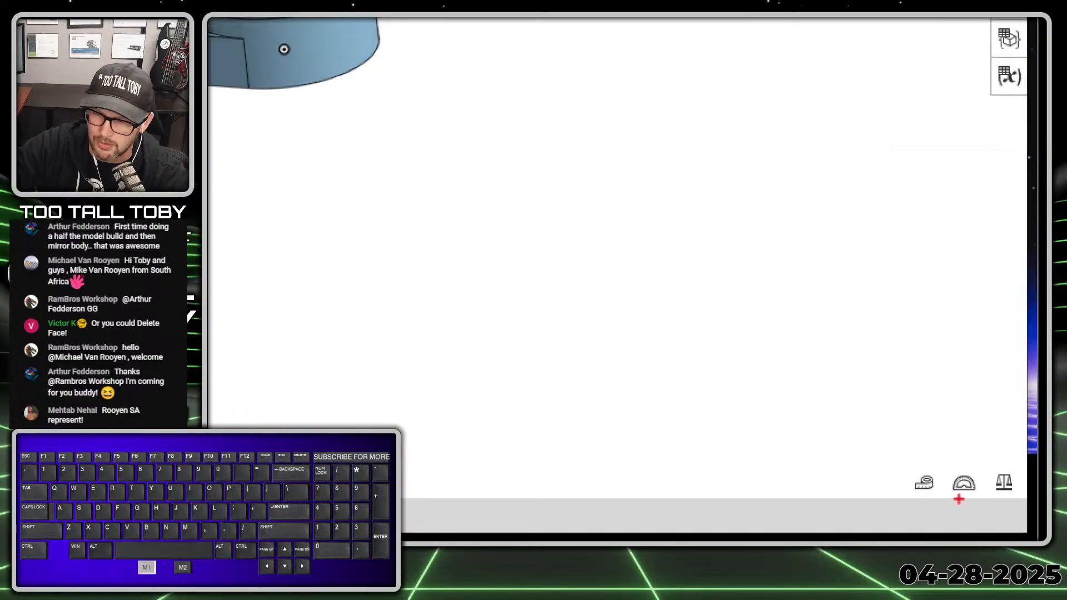
ctrl+shift+drag(1003, 463, 958, 326)
key(alt+1)
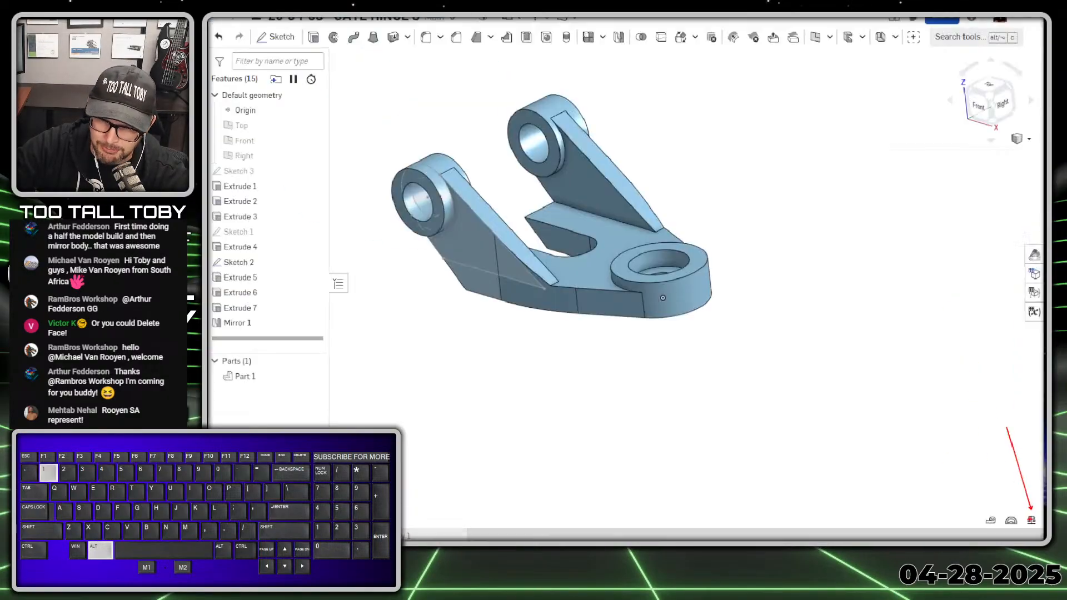
click(1004, 482)
click(673, 263)
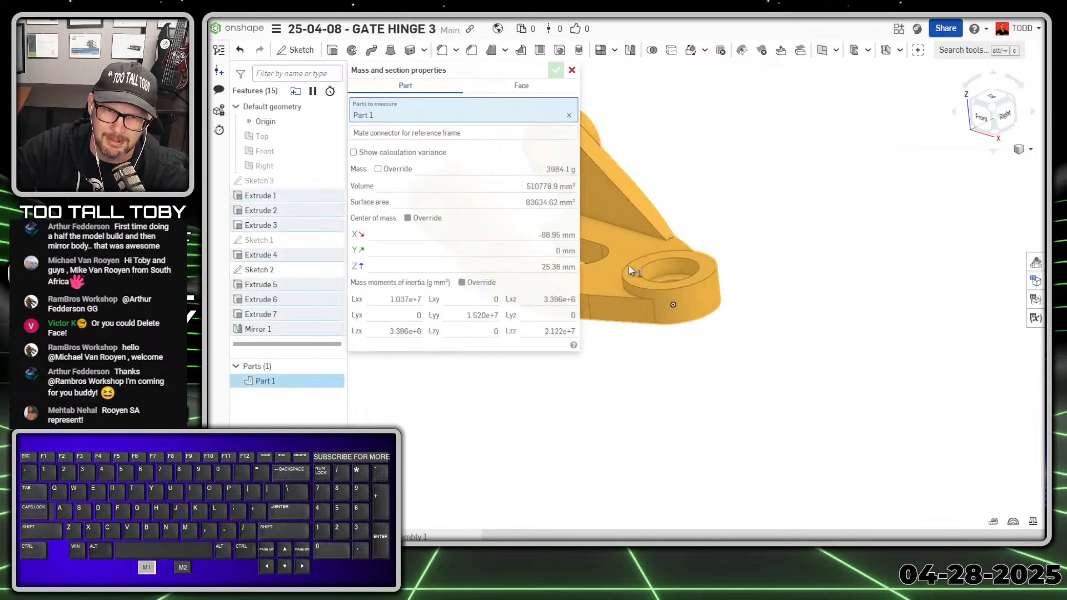
mouse_move(549, 177)
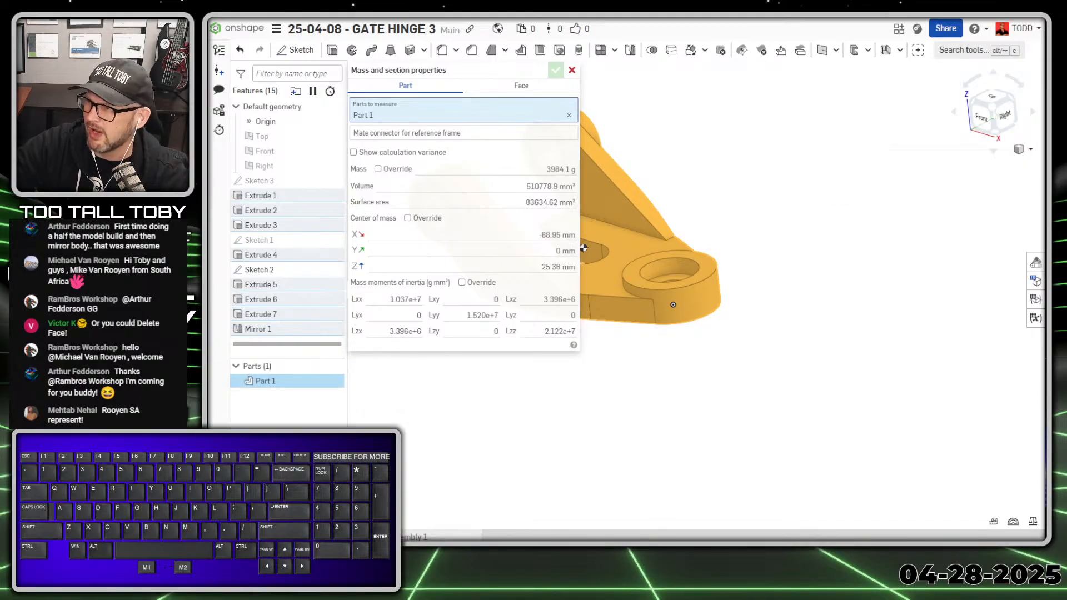
Switch to the Too Tall Toby submission timer page, enter 3984.1 grams as the mass, and submit the answer and completion time.
drag(1064, 11, 648, 6)
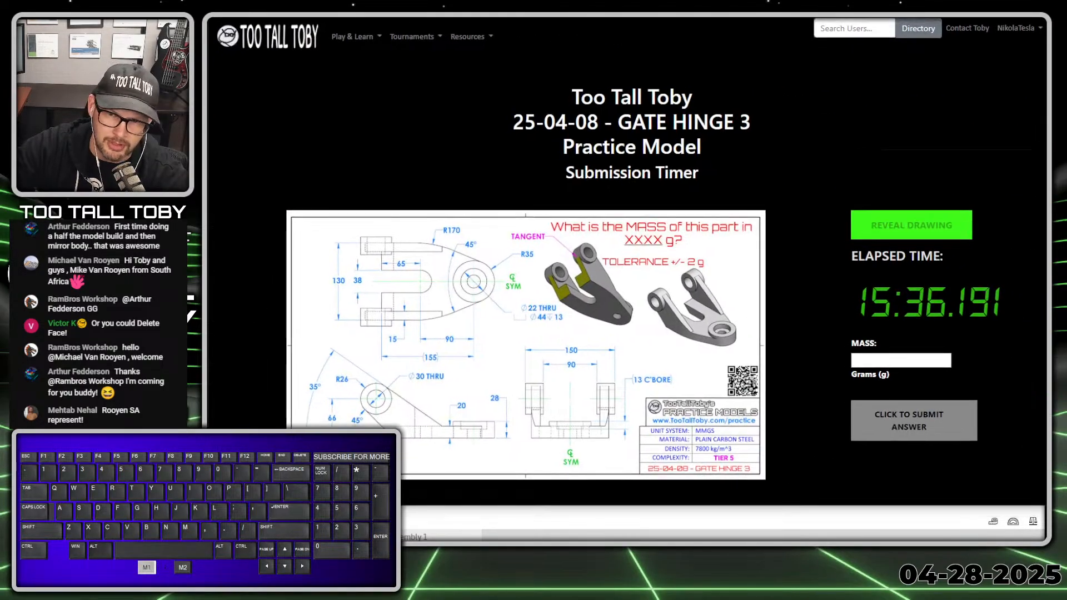
click(901, 361)
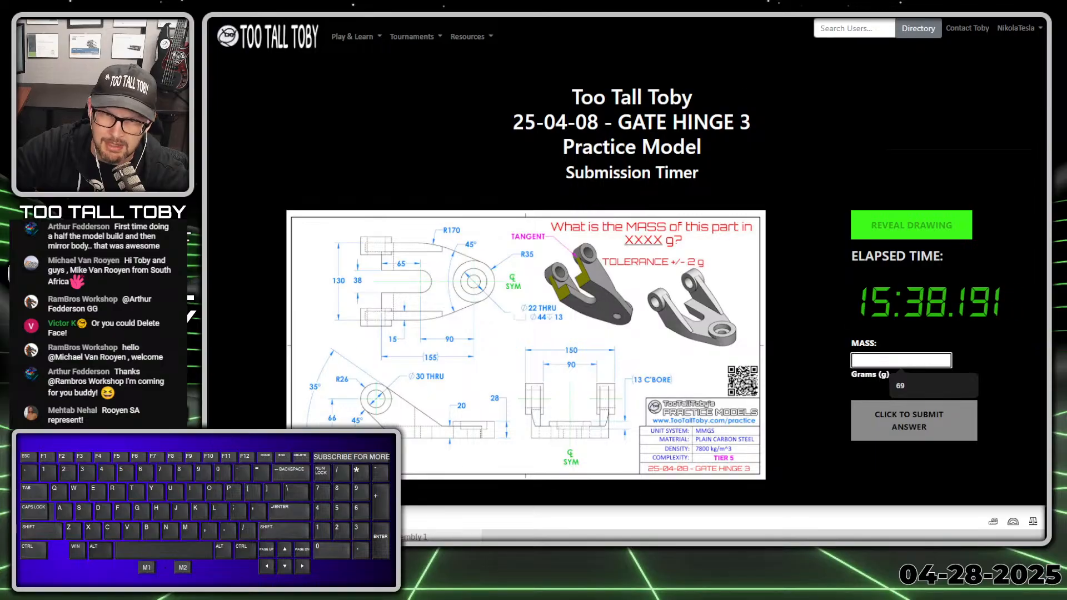
drag(667, 11, 534, 4)
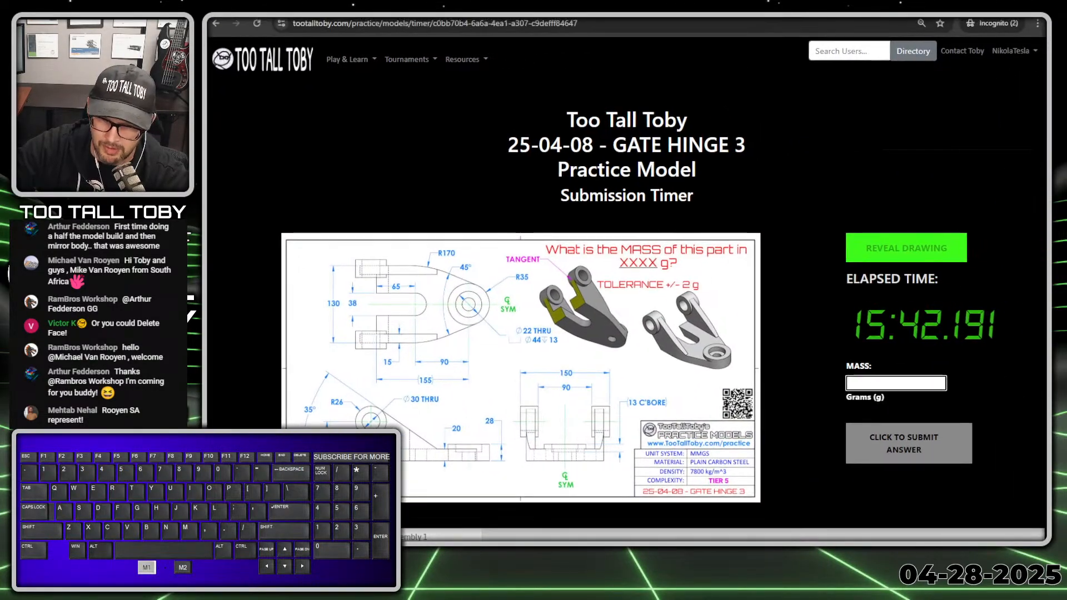
click(896, 383)
text(3)
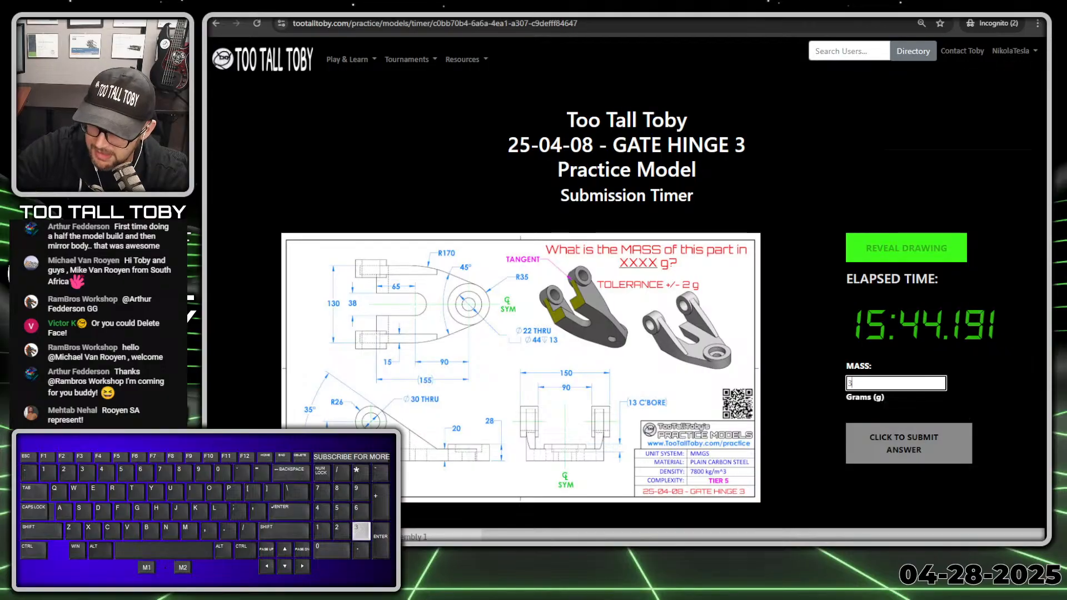
text(984.1)
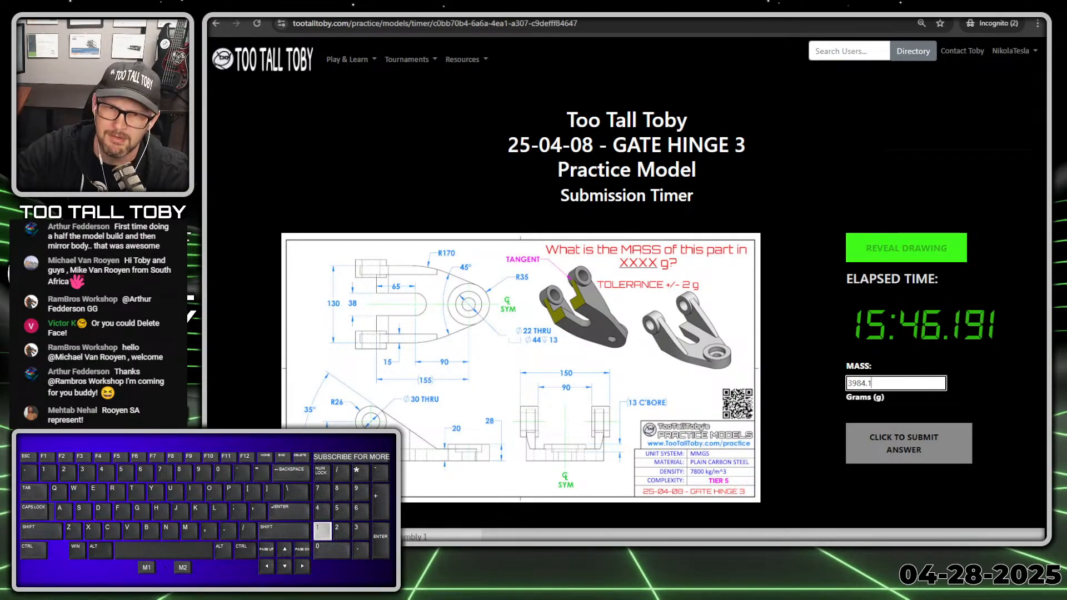
key(Return)
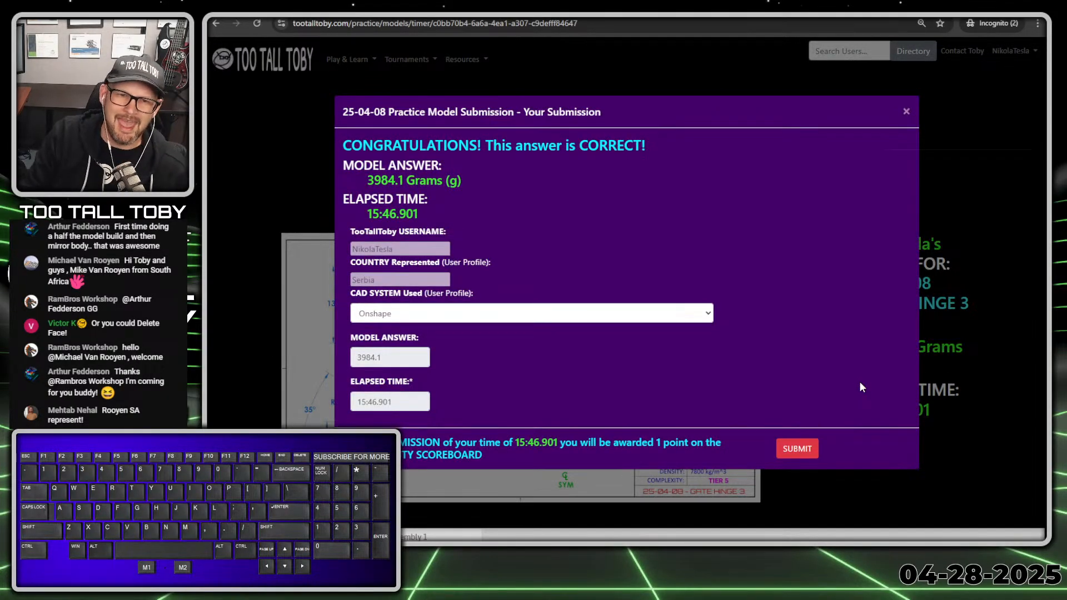
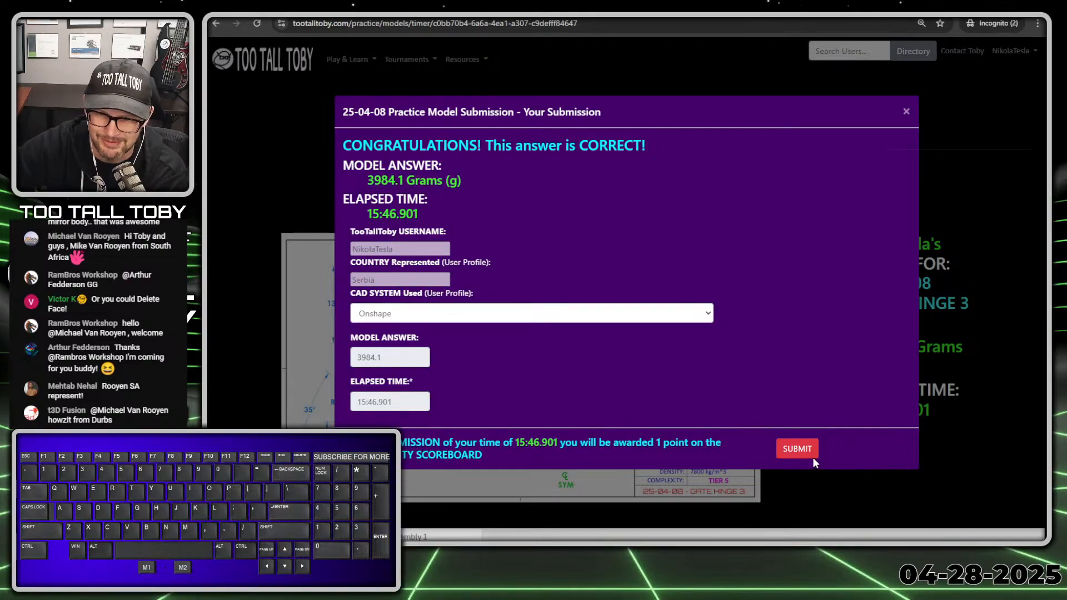
click(789, 450)
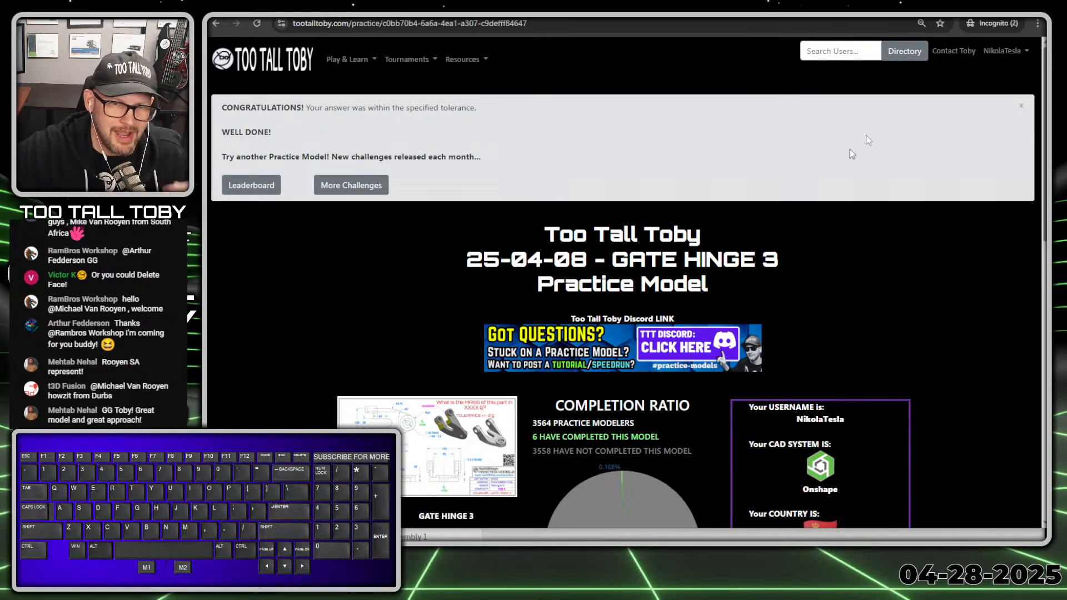
Look through the result page, open the list of practice models, and reopen the 25-04-08 GATE HINGE 3 page from there.
scroll(591, 127, down, 1)
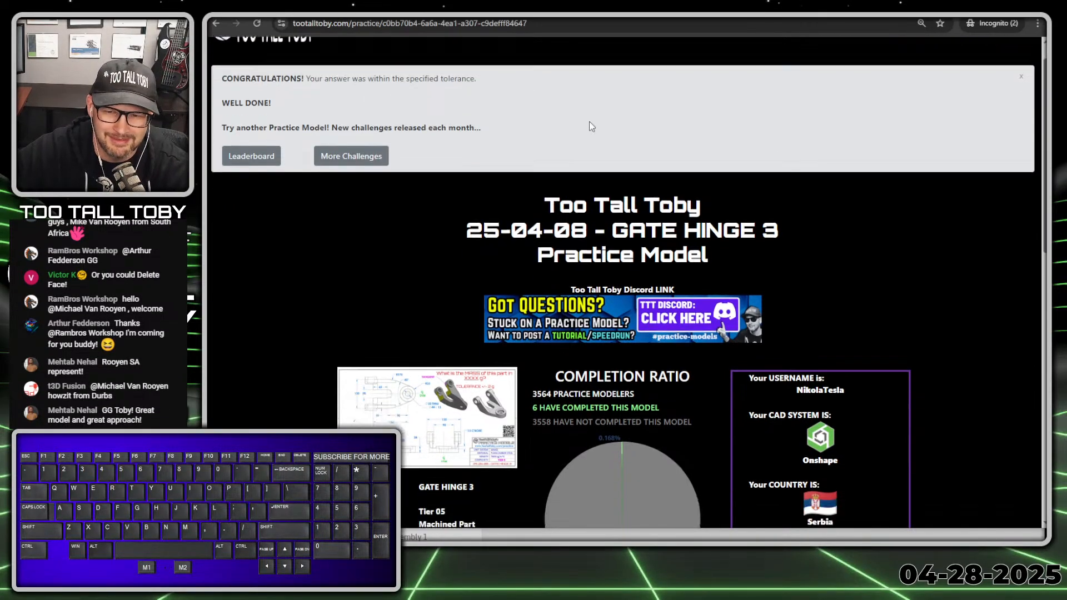
scroll(589, 121, down, 13)
scroll(540, 135, up, 12)
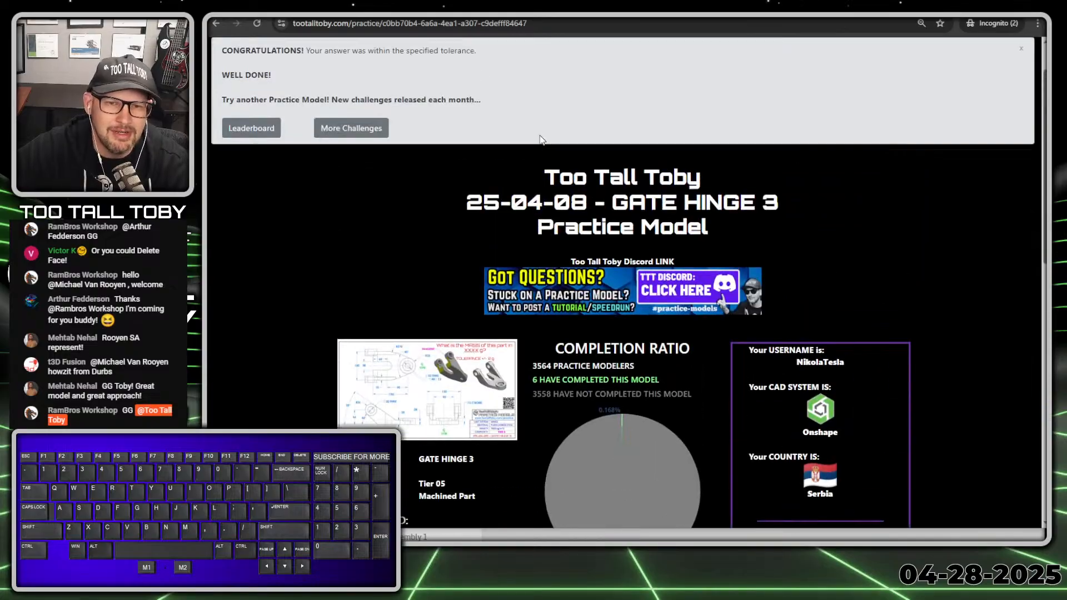
scroll(539, 139, up, 2)
click(367, 183)
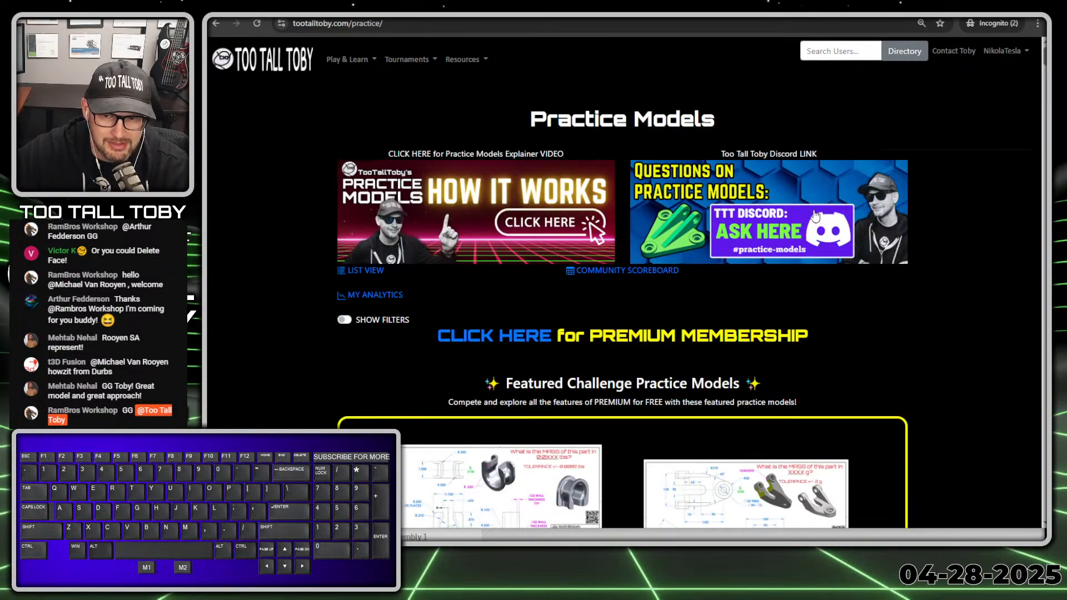
scroll(814, 216, down, 4)
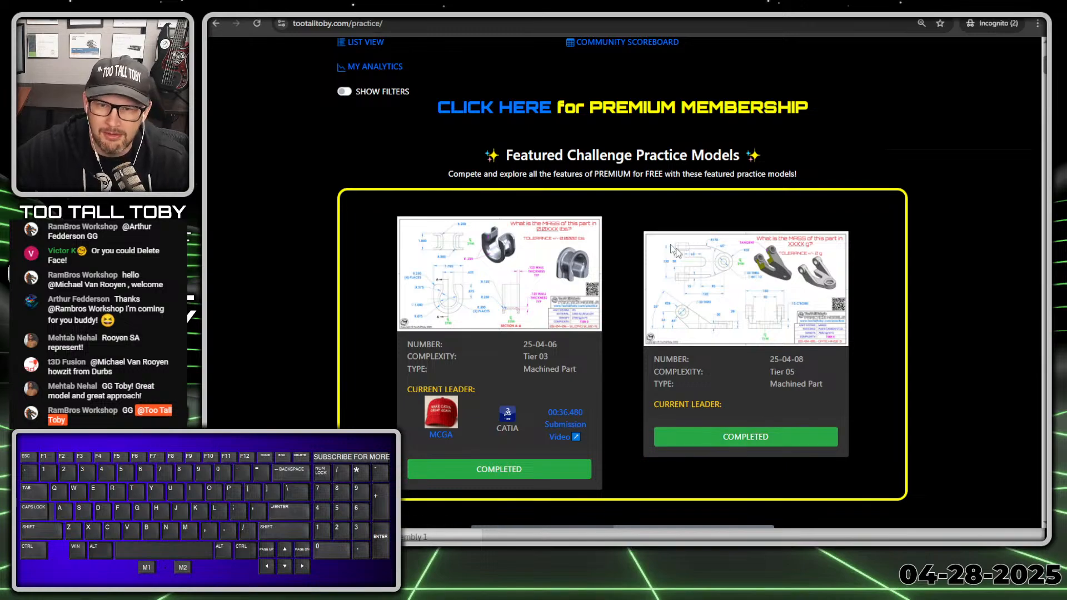
click(795, 439)
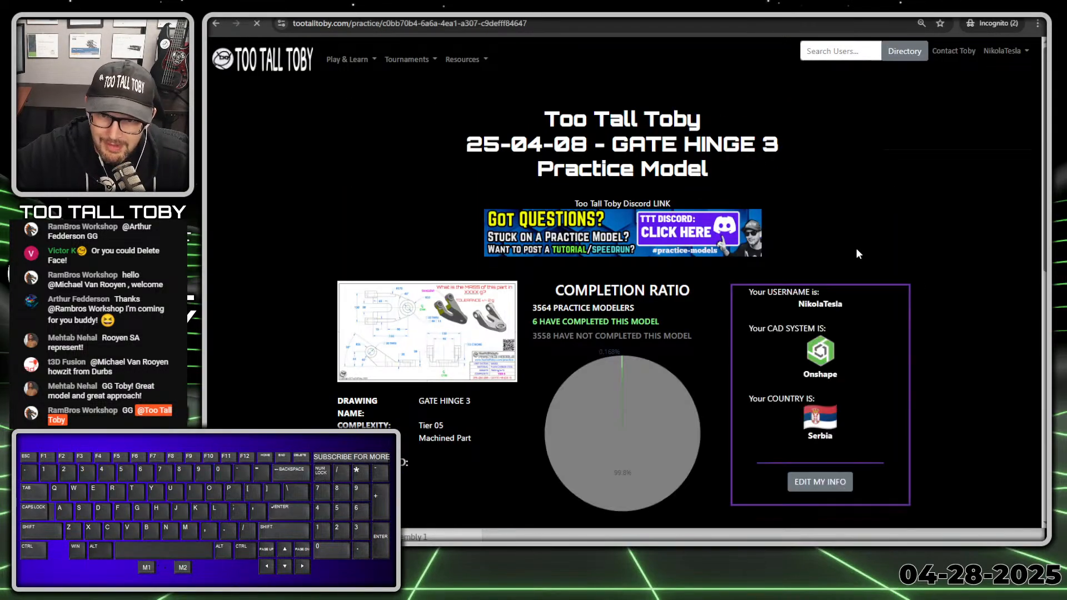
scroll(789, 216, down, 2)
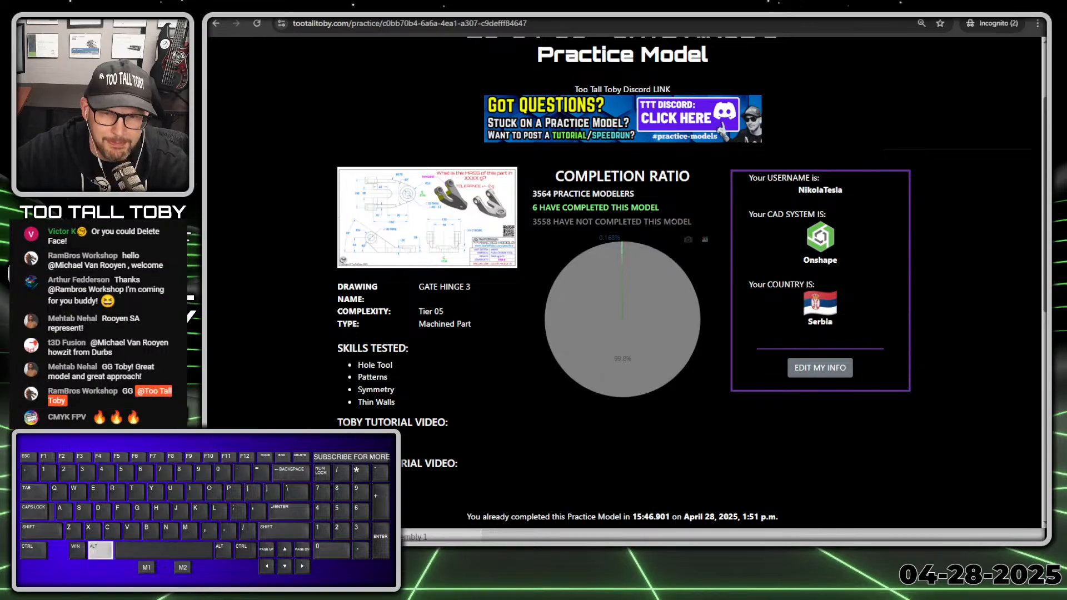
Magnify the completion ratio section and circle the line with the number of modelers who completed this model in red.
key(alt+1)
click(663, 214)
mouse_move(389, 212)
mouse_down()
mouse_move(430, 228)
mouse_move(672, 215)
mouse_move(569, 162)
mouse_move(420, 183)
mouse_move(382, 210)
mouse_up()
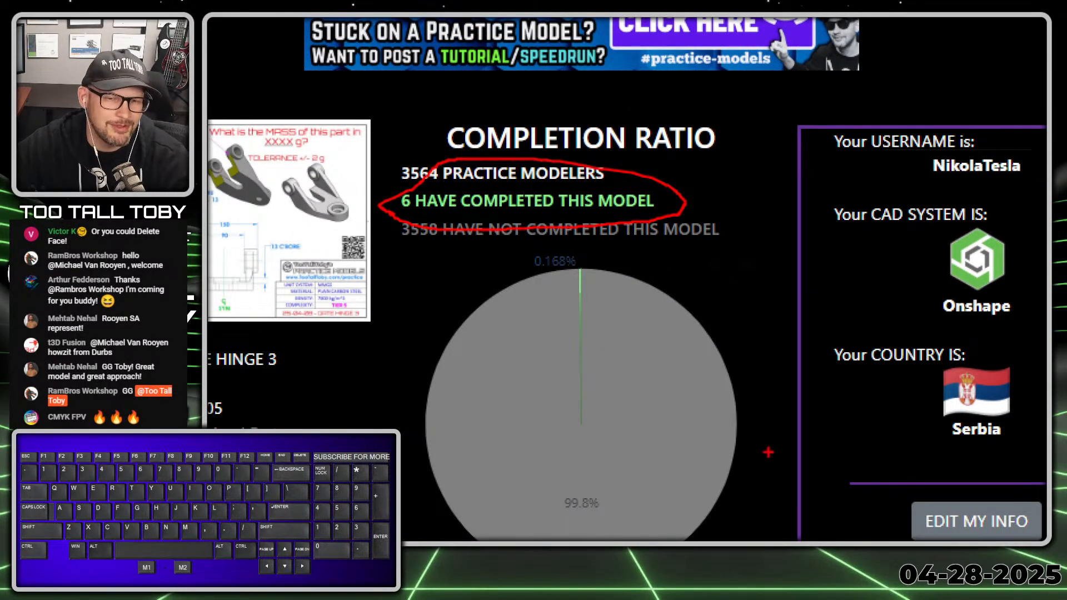
key(alt+1)
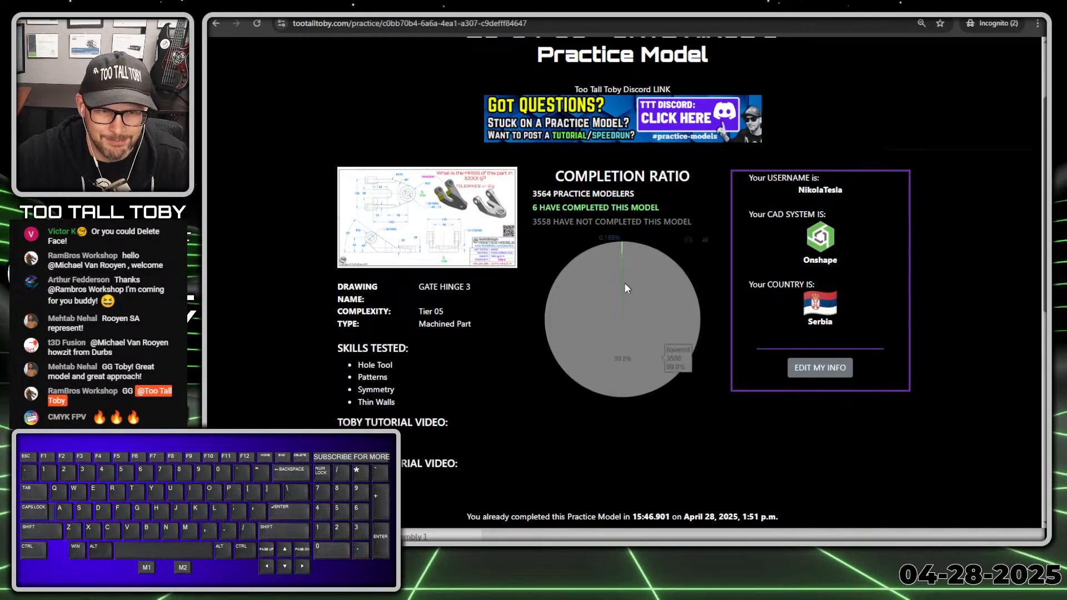
Open the Top 100 ranking of the GATE HINGE 3 model and view its Fastest Times table.
scroll(742, 172, down, 1)
scroll(742, 171, down, 6)
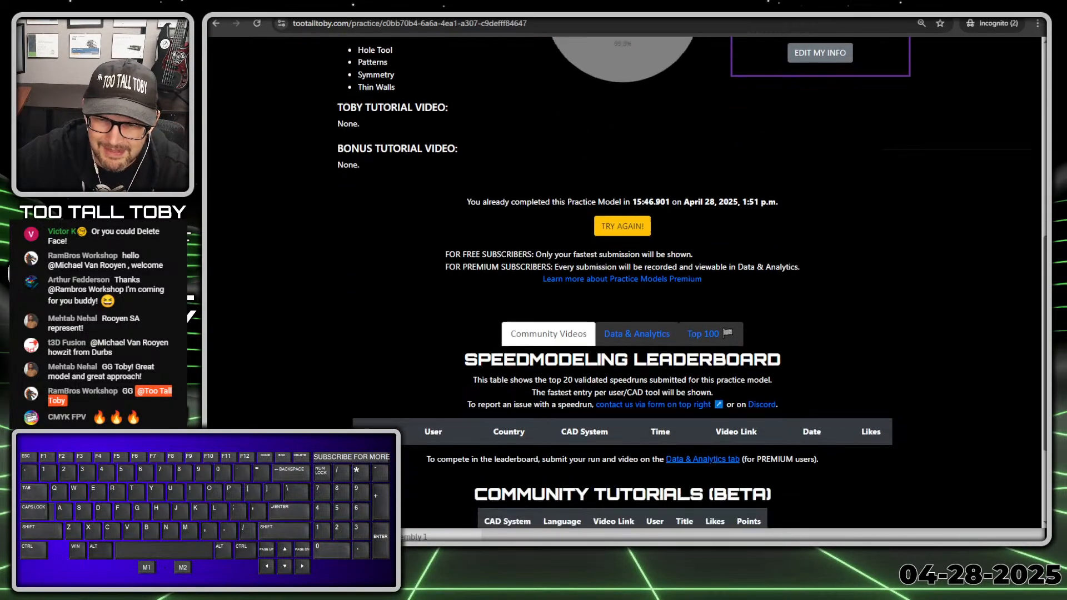
click(728, 185)
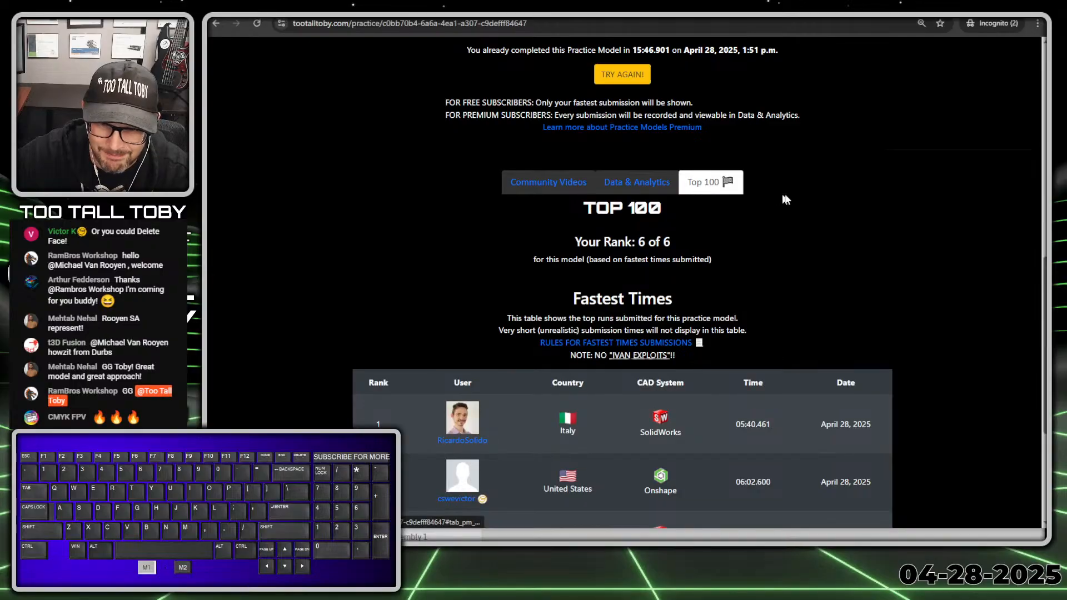
scroll(787, 200, down, 3)
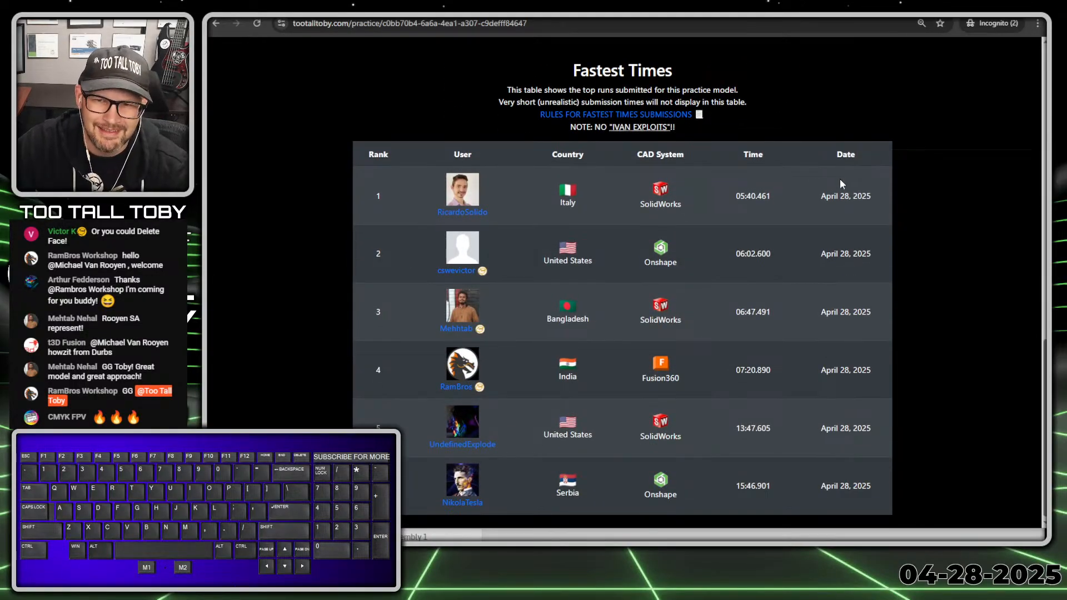
Magnify the Fastest Times table and circle the first-ranked user's entry in red.
key(alt+1)
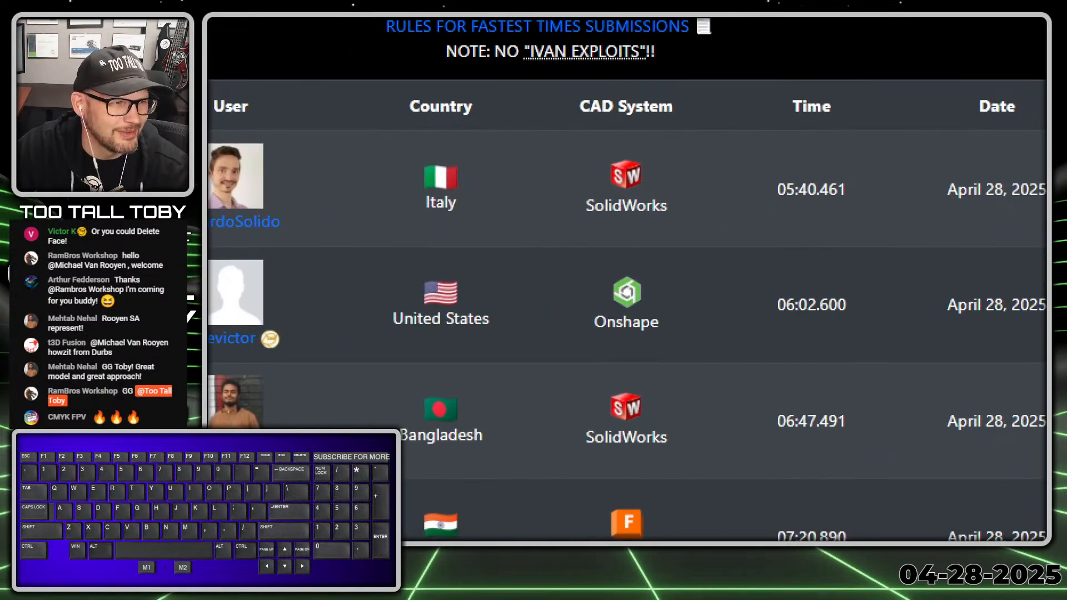
click(623, 217)
drag(220, 228, 425, 221)
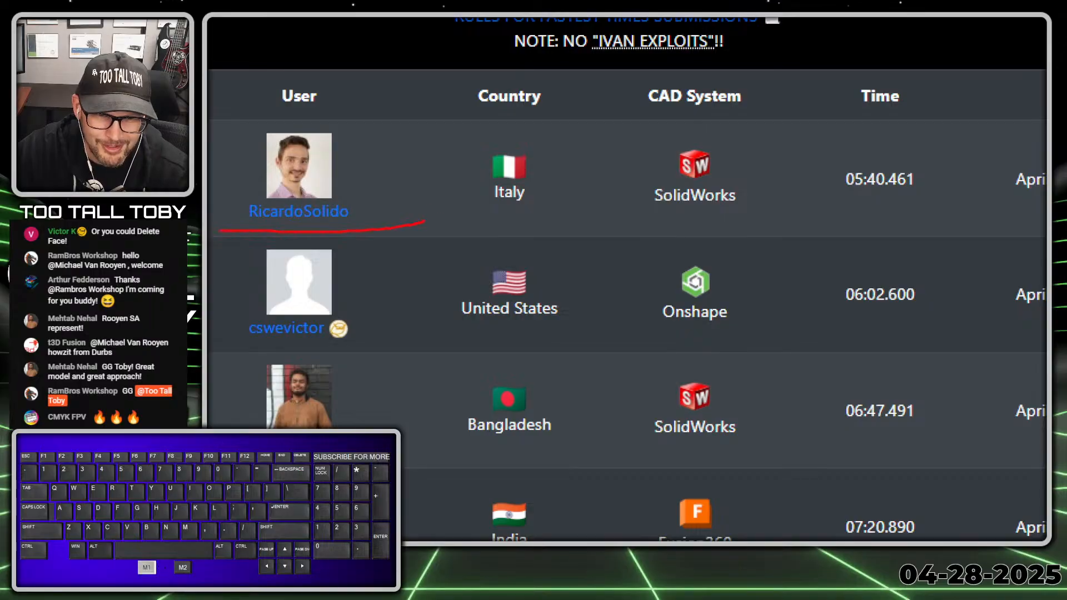
drag(271, 88, 221, 228)
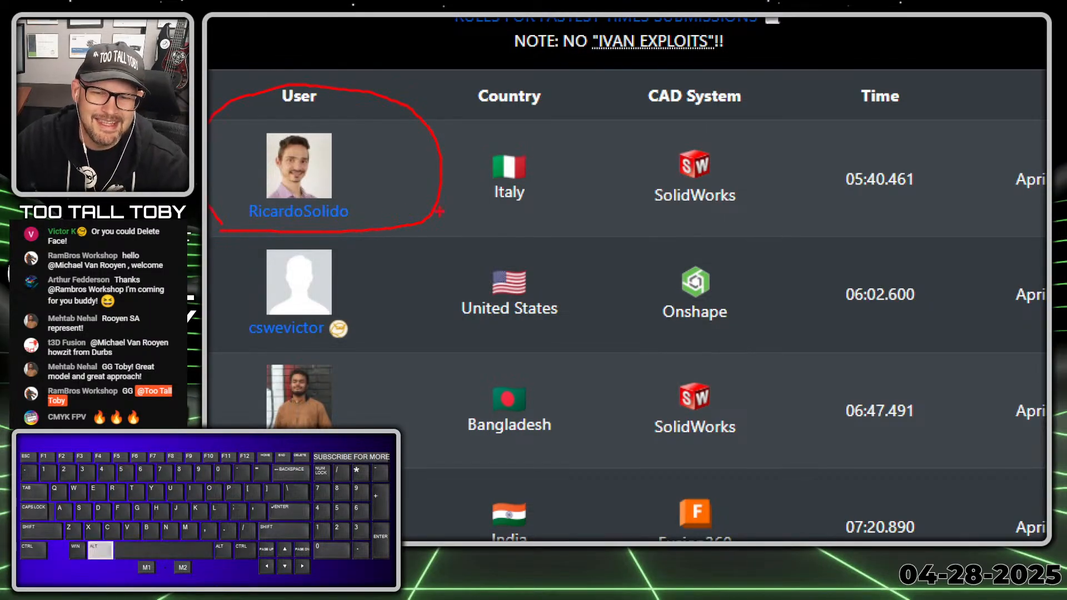
key(alt+1)
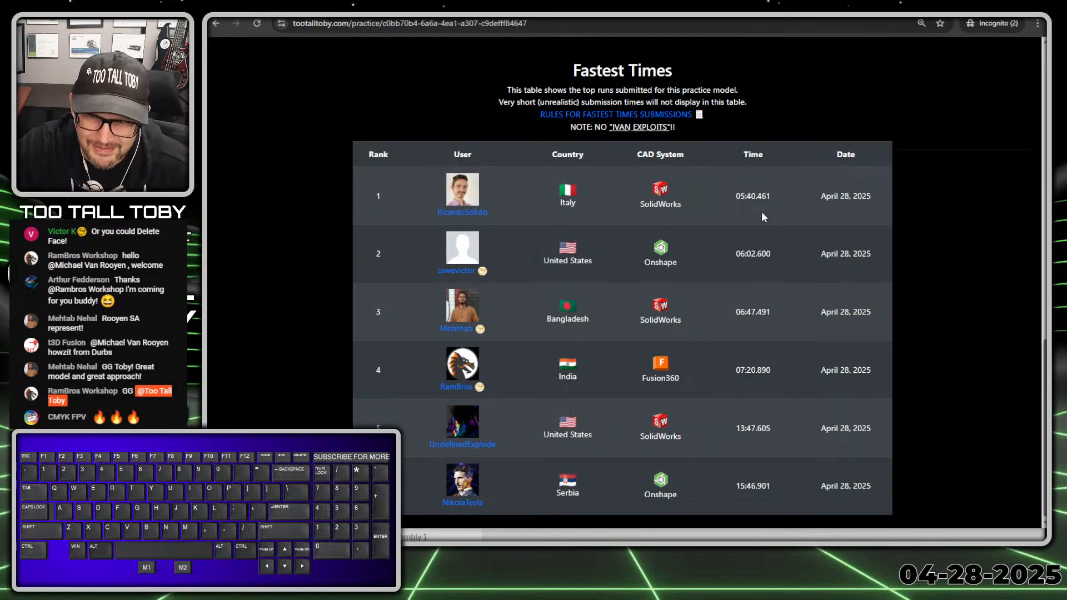
Highlight the completion times in the Fastest Times table one after another, from rank 1 to rank 5.
click(735, 200)
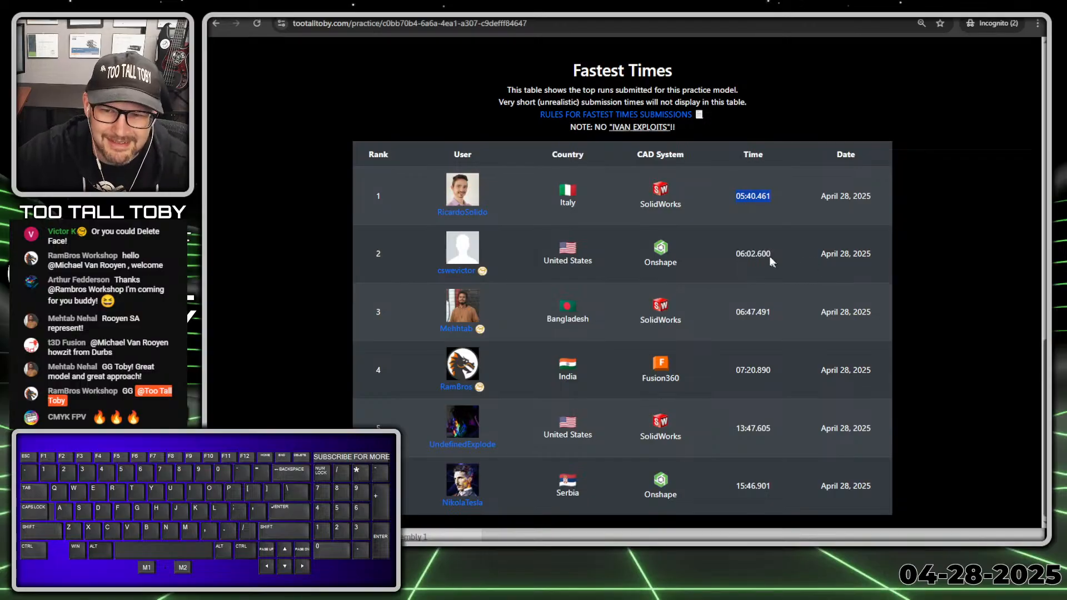
click(737, 259)
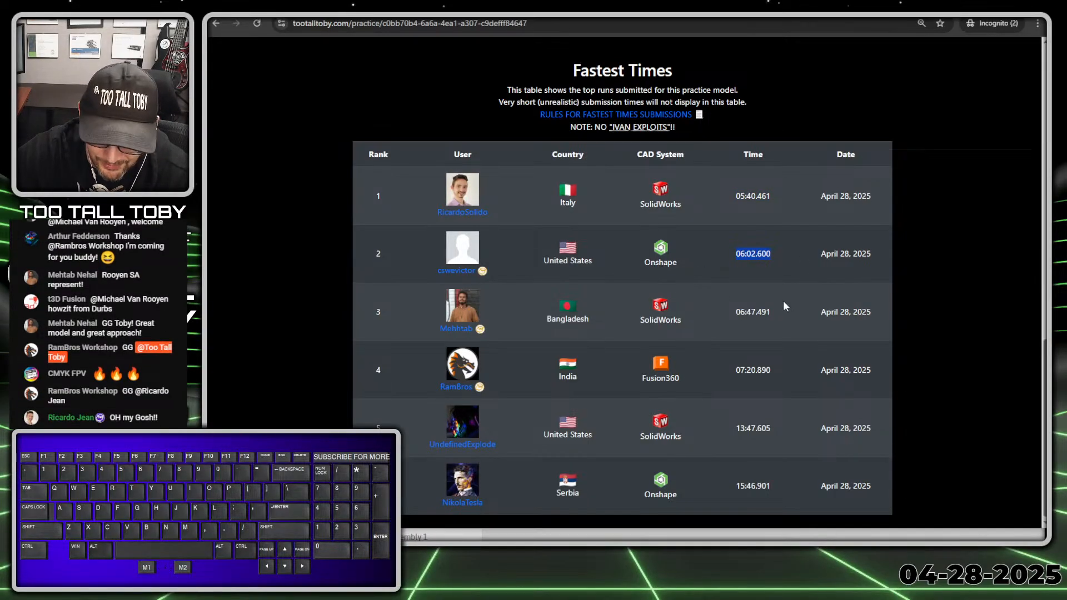
drag(731, 316, 773, 335)
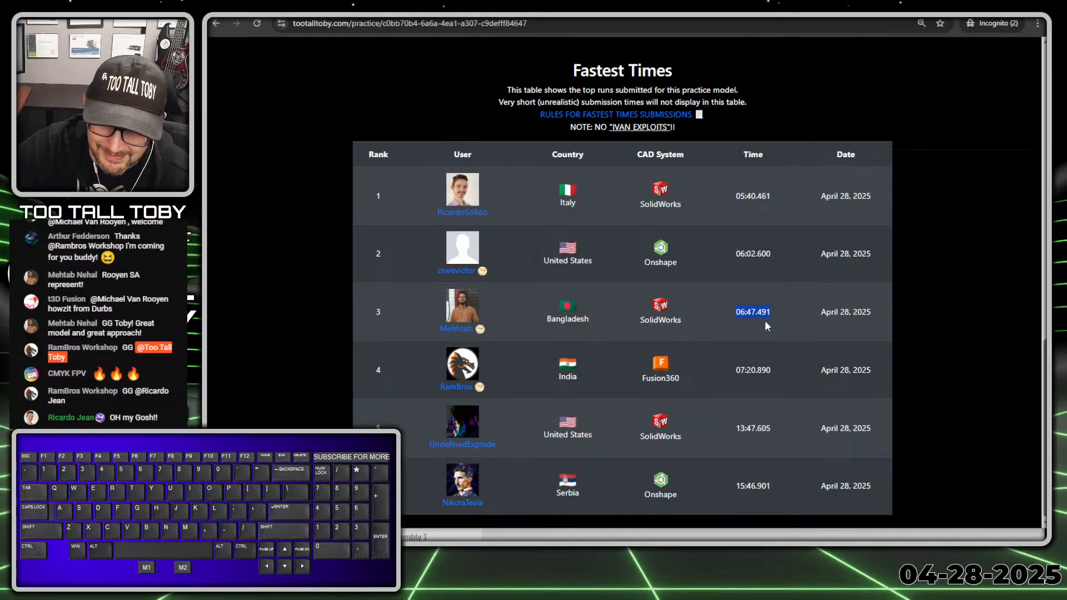
click(735, 370)
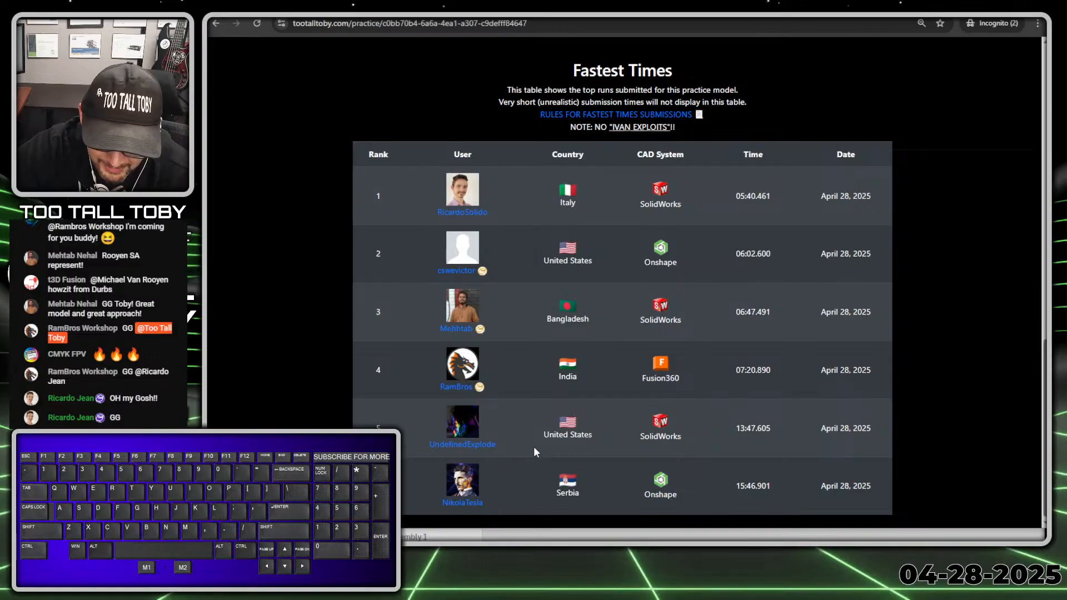
drag(735, 428, 775, 433)
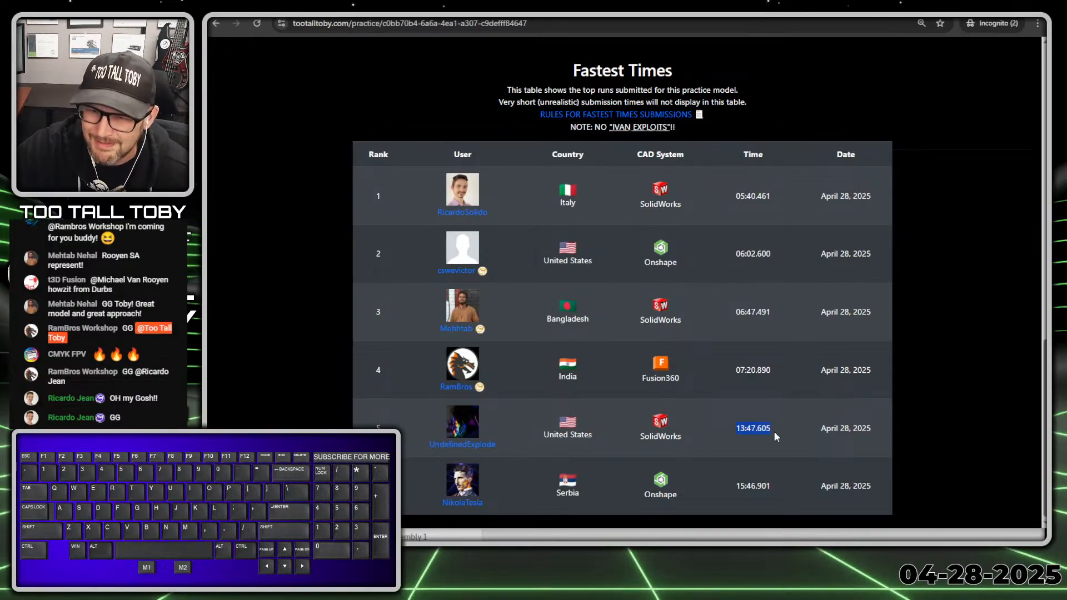
click(796, 350)
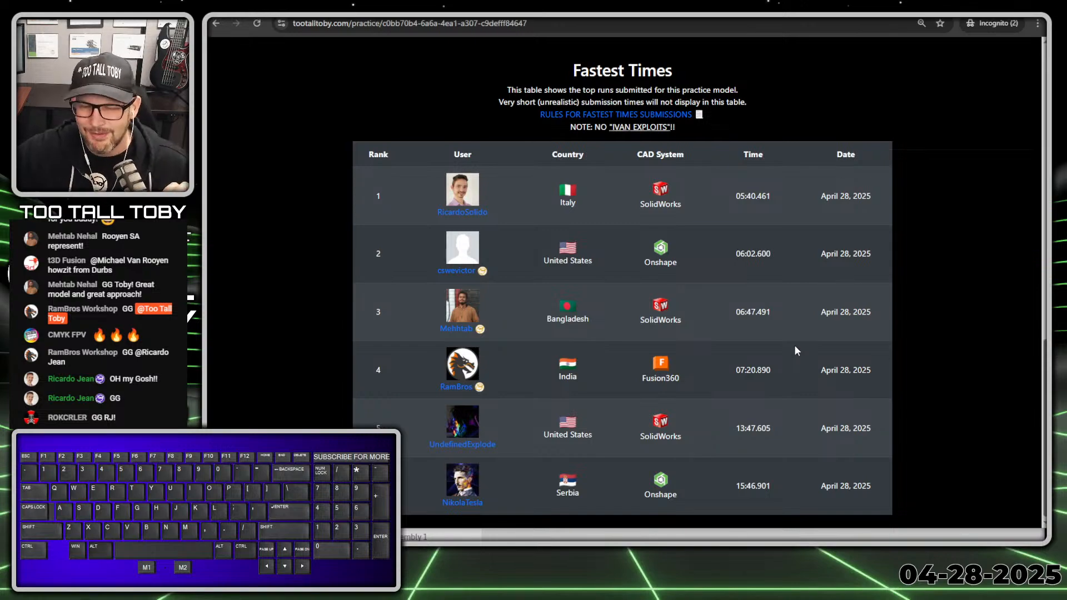
Reload the GATE HINGE 3 page and check the Top 100 fastest times again.
scroll(806, 356, up, 3)
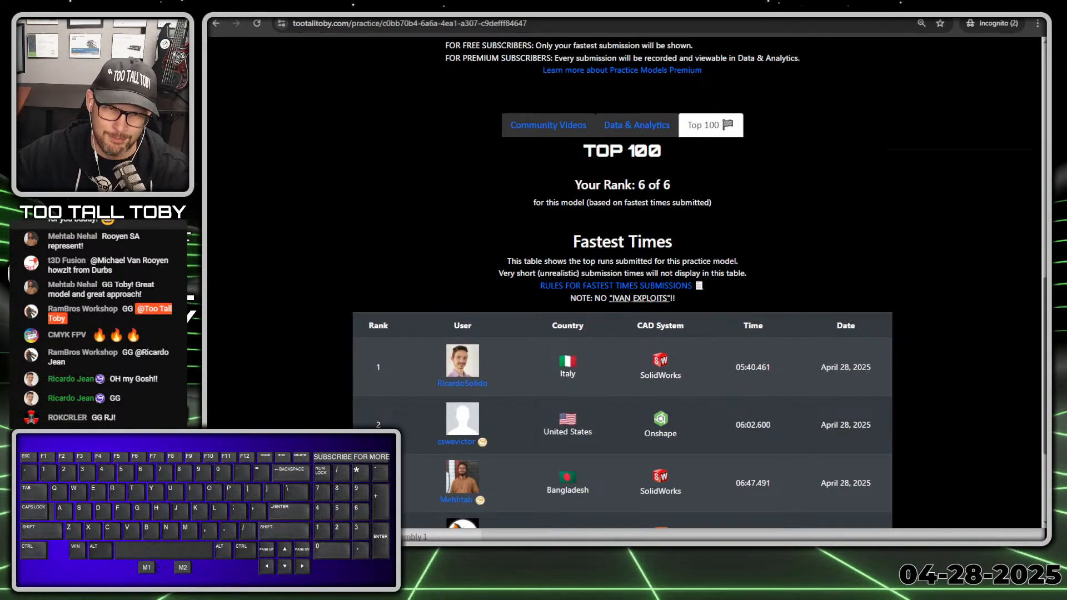
click(256, 23)
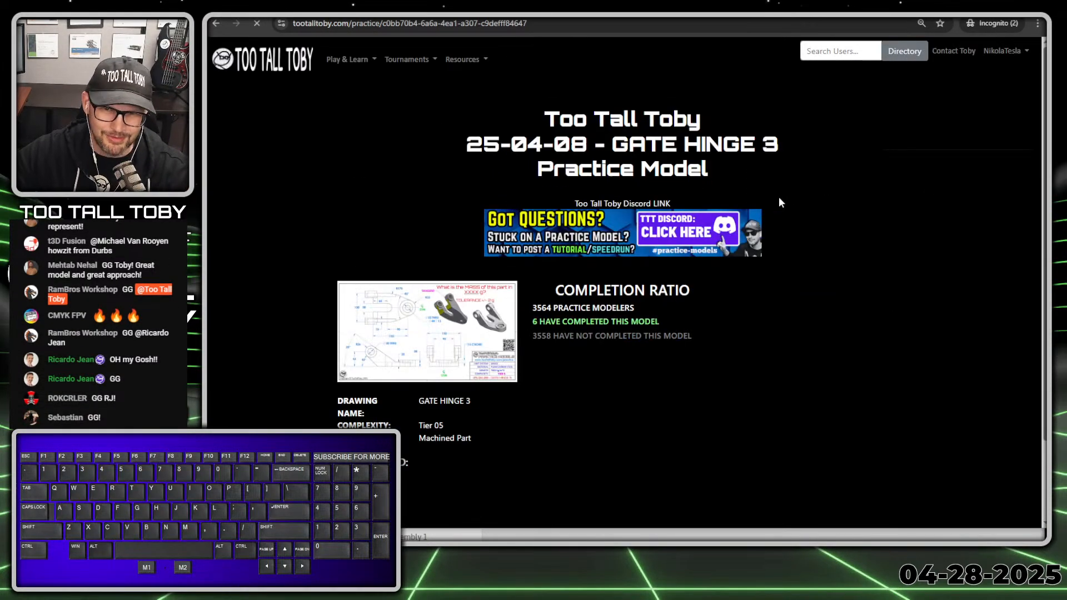
click(704, 182)
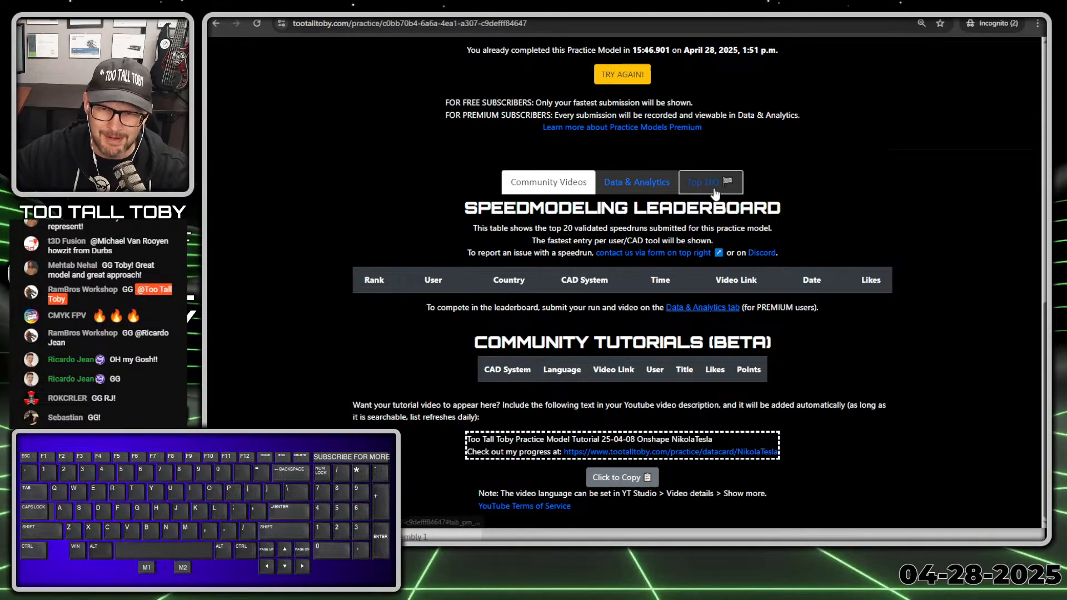
scroll(766, 234, down, 5)
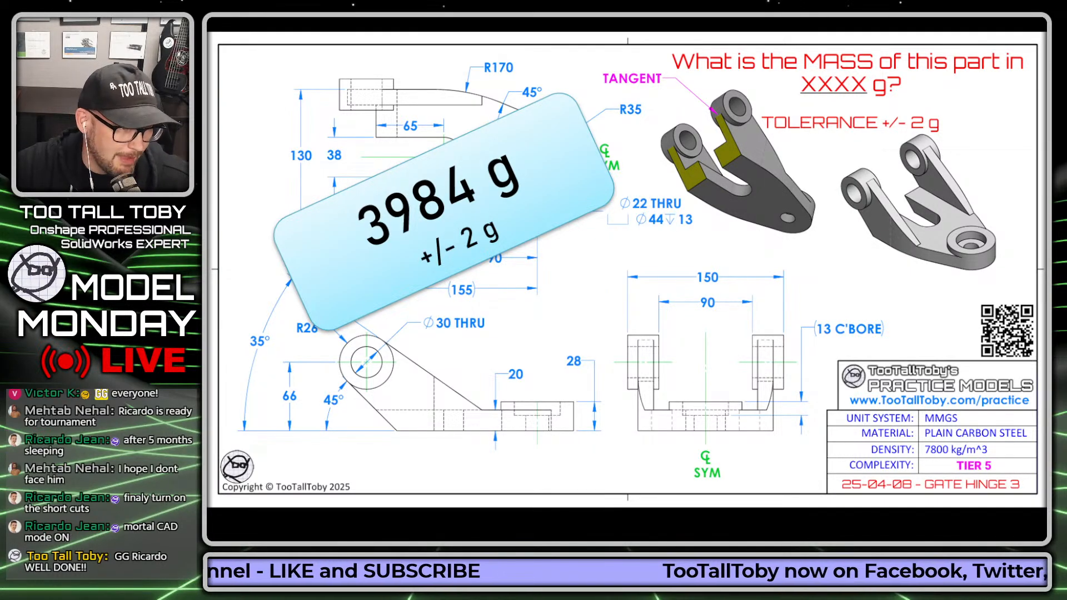
Switch from the answer drawing back to the GATE HINGE 3 web page and open its Data & Analytics section.
key(alt+Tab)
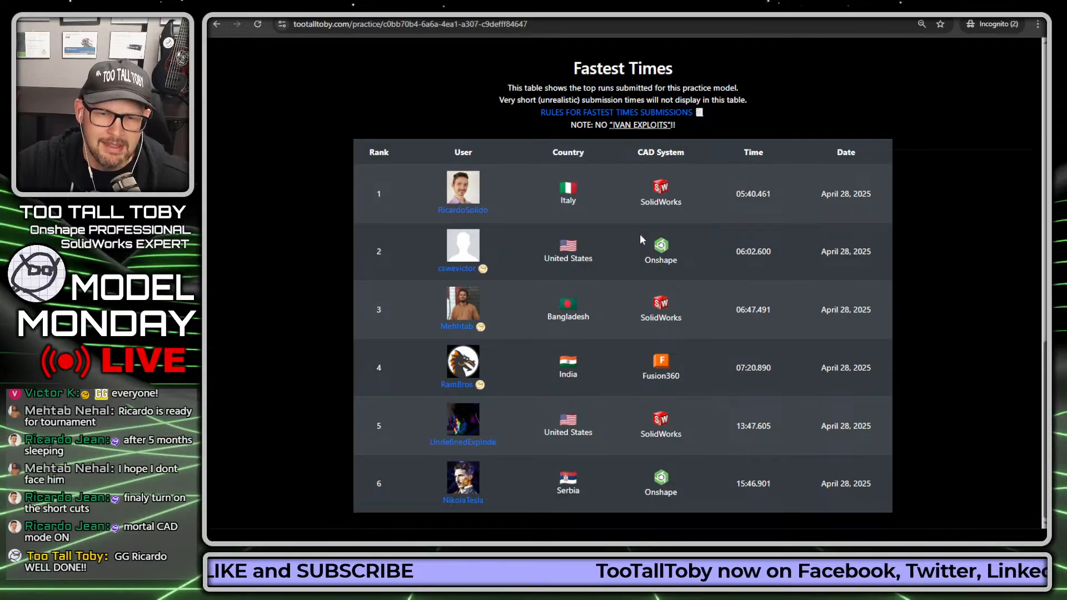
scroll(639, 234, up, 6)
scroll(683, 132, up, 4)
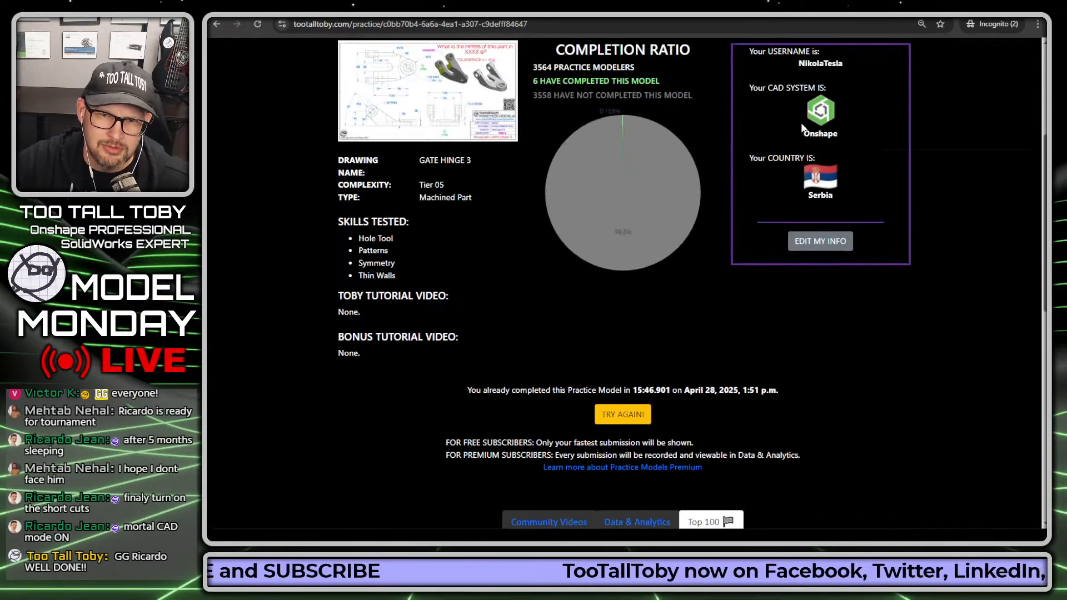
scroll(706, 283, down, 2)
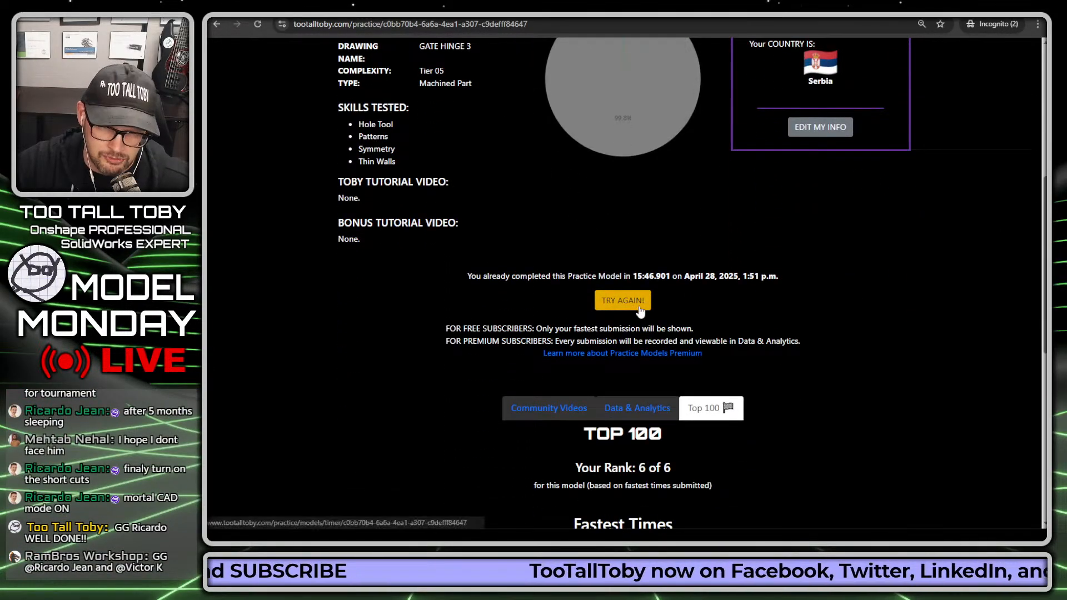
scroll(718, 301, down, 2)
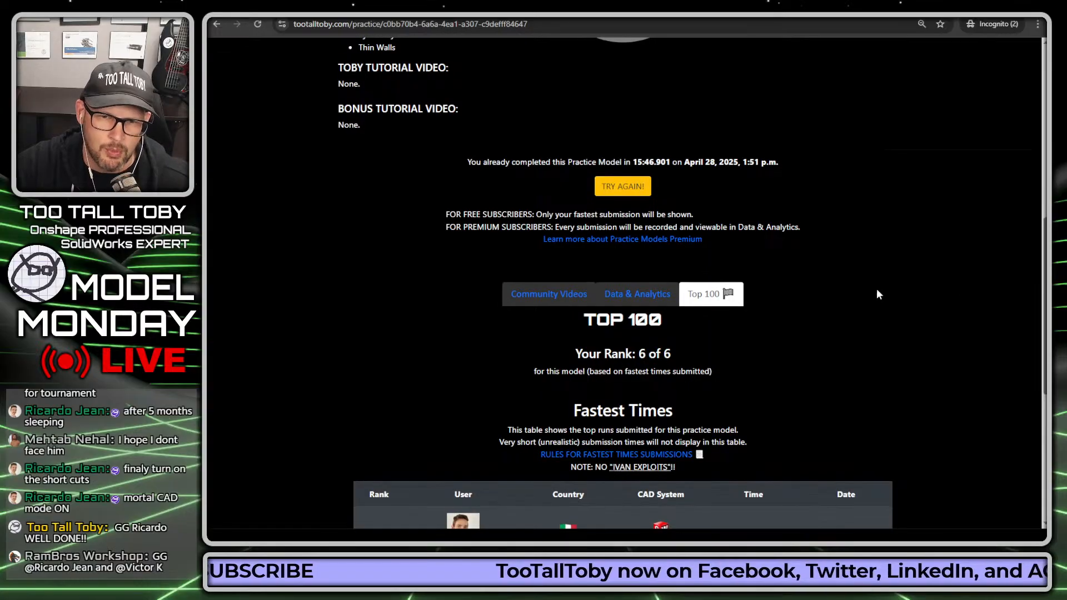
click(649, 290)
scroll(867, 298, down, 1)
scroll(889, 292, down, 3)
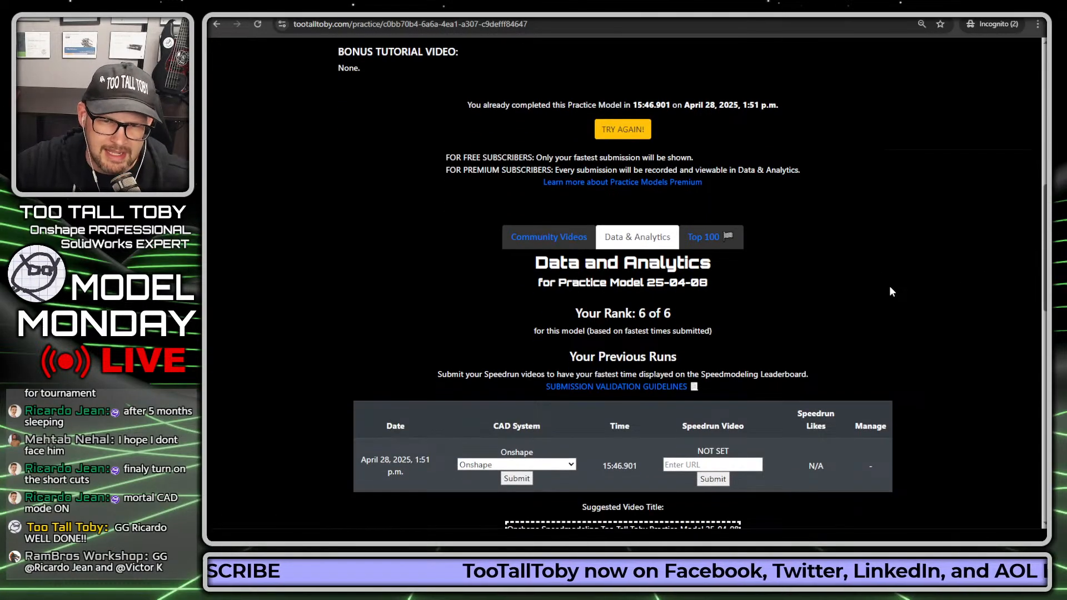
Magnify the Your Previous Runs table and mark the run's time and the Speedrun Video URL field in red.
key(ctrl+1)
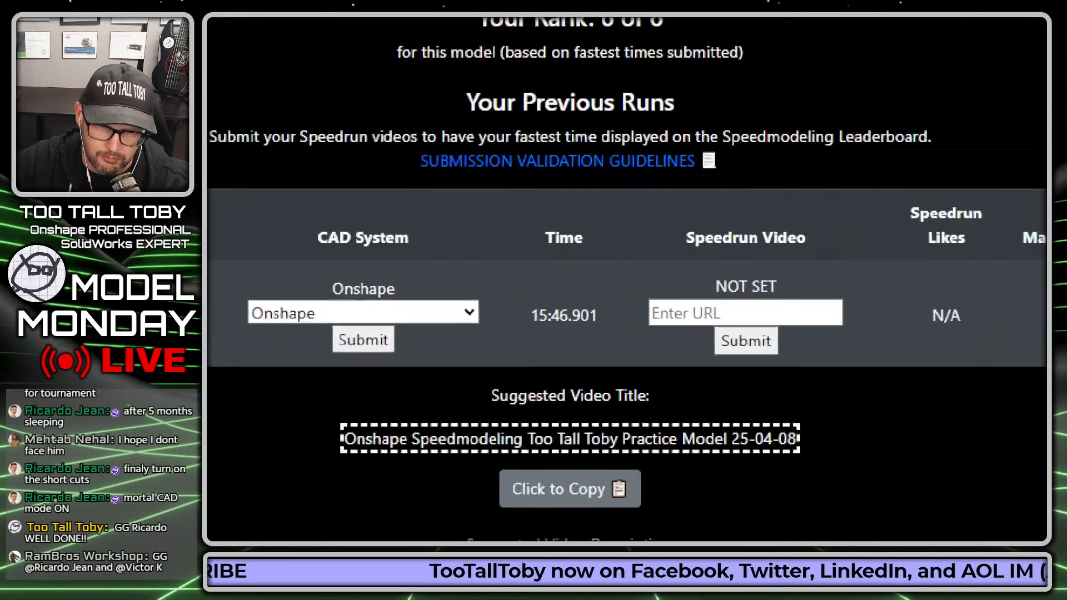
click(678, 391)
mouse_move(555, 289)
ctrl+shift+mouse_down()
mouse_move(597, 220)
mouse_move(635, 186)
ctrl+shift+mouse_up()
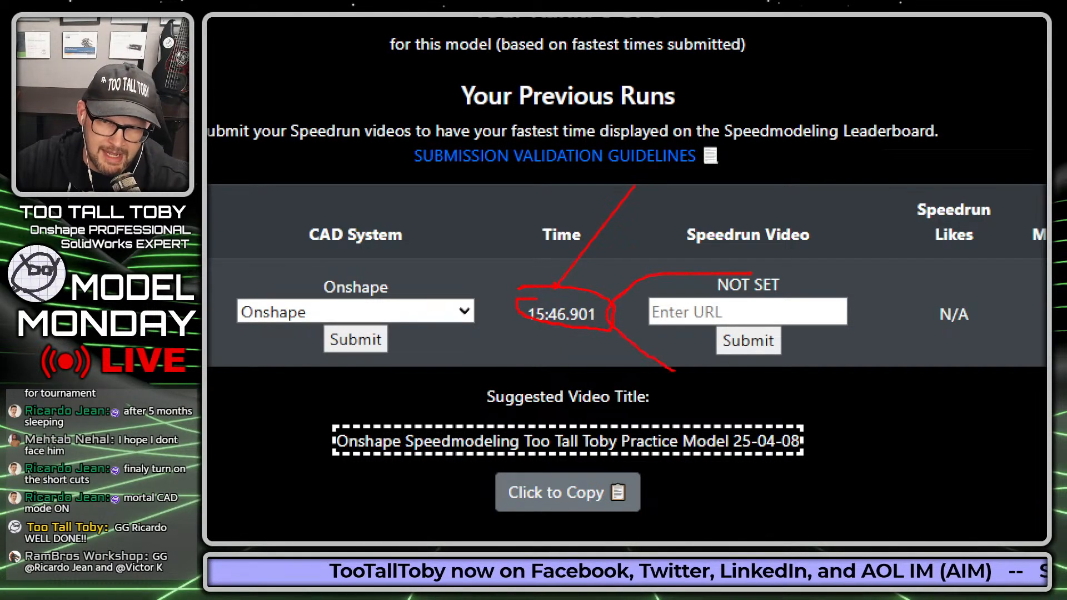
drag(675, 370, 883, 275)
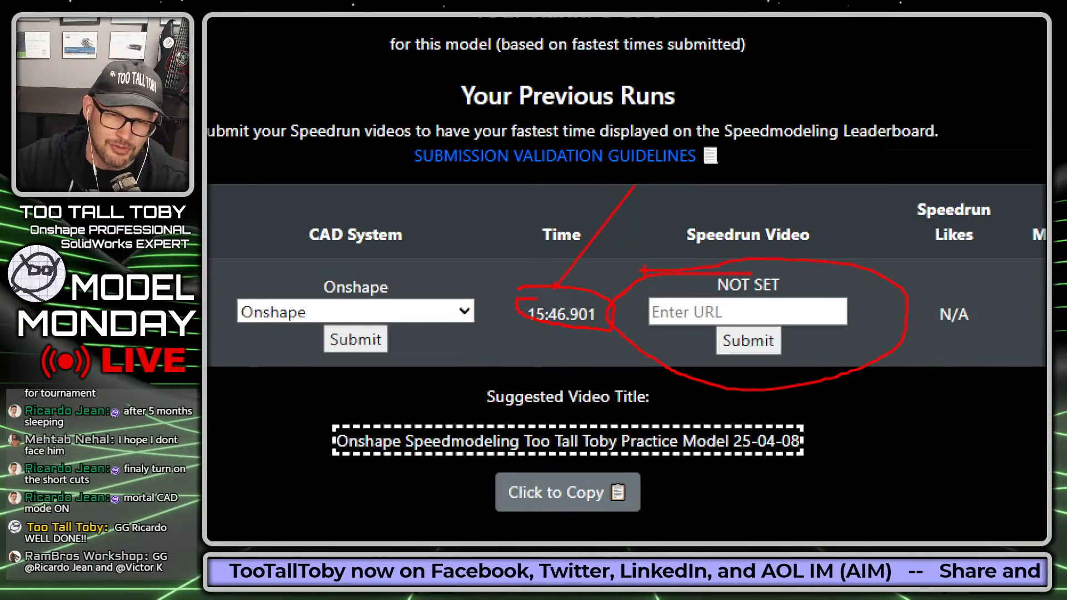
Return to the site's home page, open the practice models from there, and view the Featured Challenge Practice Models.
scroll(565, 226, up, 6)
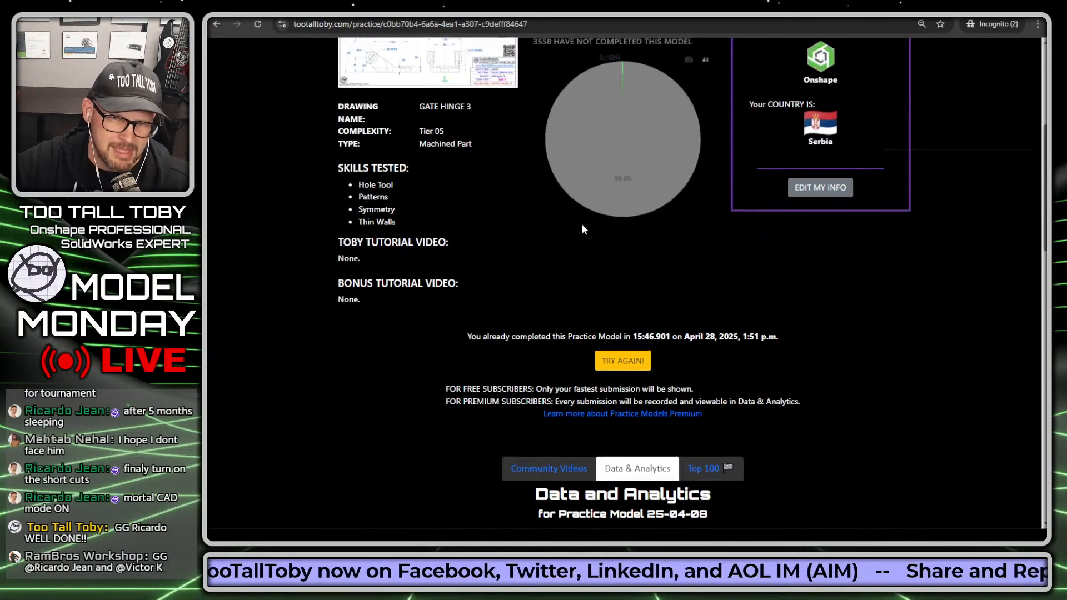
scroll(582, 225, up, 5)
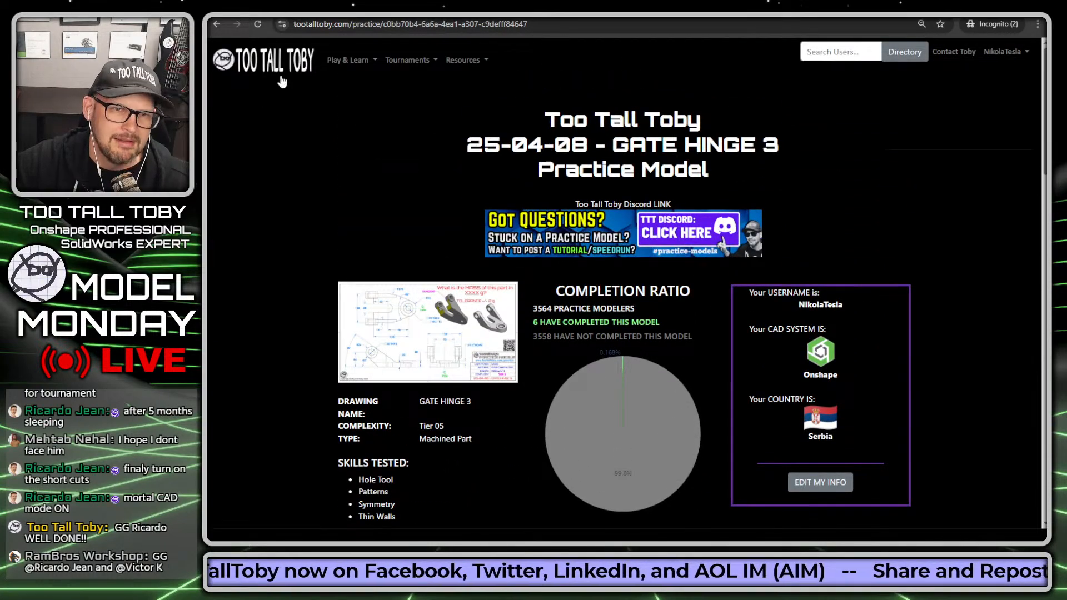
click(279, 74)
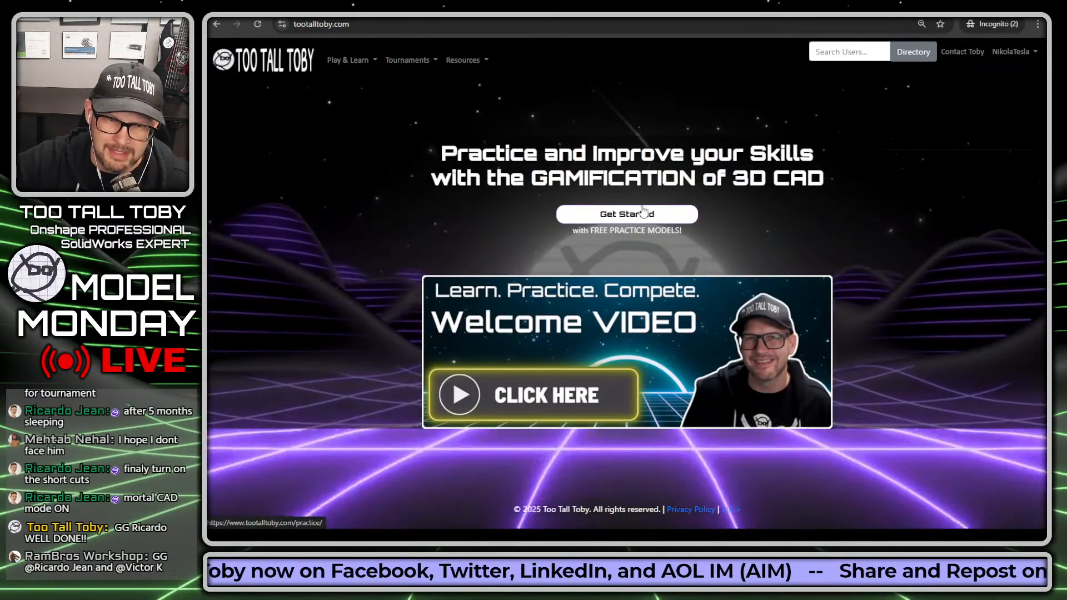
click(618, 217)
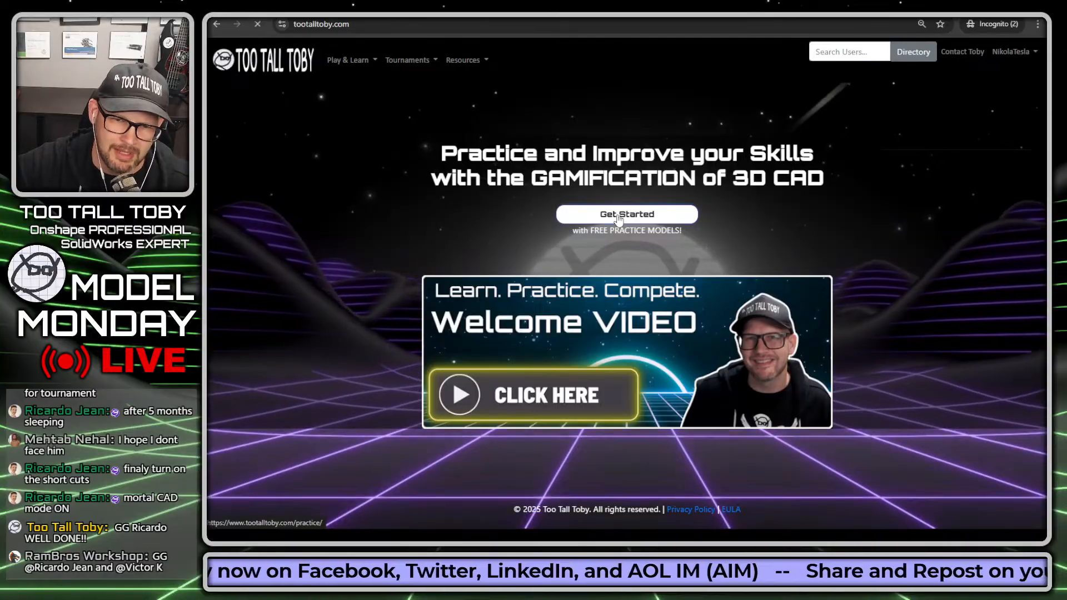
scroll(933, 250, down, 5)
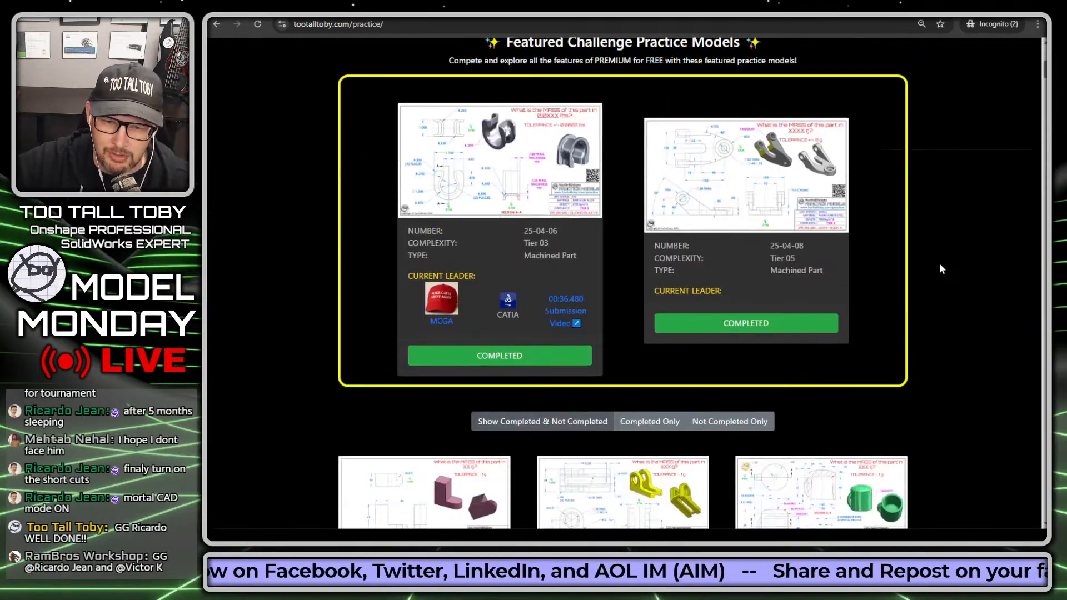